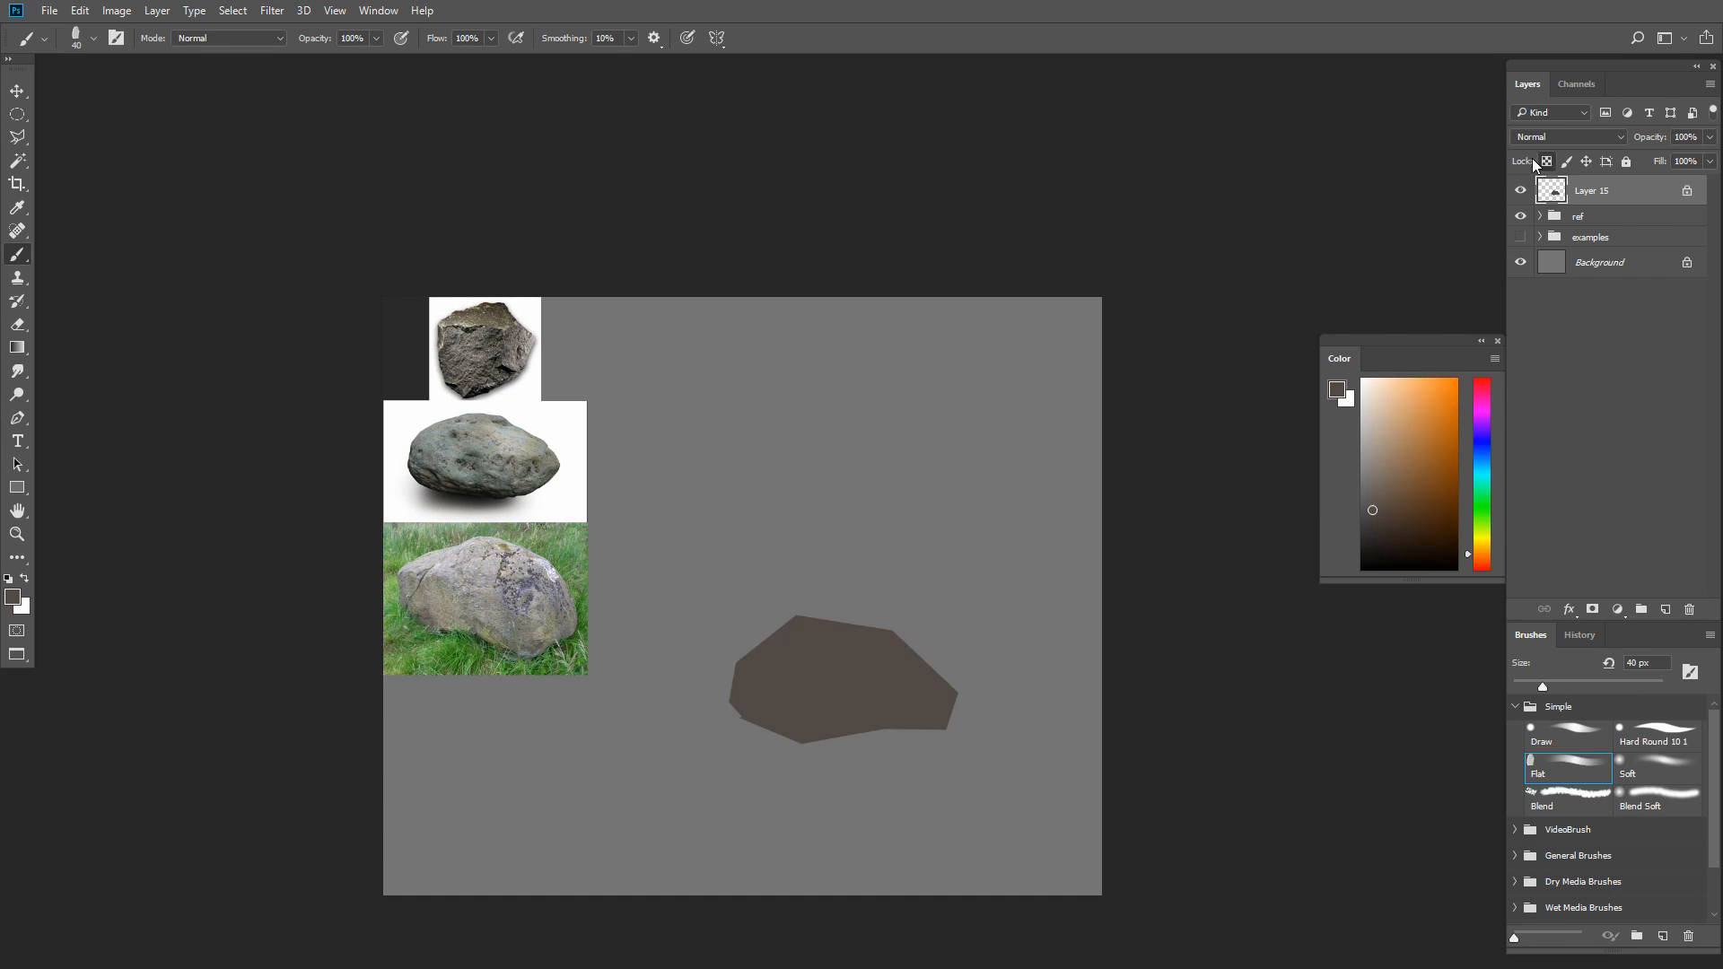
Enlarge the Flat brush, pick a lighter yellowish gray and block in the top plane of the brown rock silhouette
{"action": "key", "text": "bracketright"}
{"action": "left_click", "coordinate": [1368, 485]}
{"action": "left_click", "coordinate": [1481, 542]}
{"action": "key", "text": "bracketright"}
{"action": "key", "text": "bracketright"}
{"action": "mouse_move", "coordinate": [812, 666]}
{"action": "left_mouse_down"}
{"action": "mouse_move", "coordinate": [765, 647]}
{"action": "mouse_move", "coordinate": [772, 669]}
{"action": "mouse_move", "coordinate": [822, 676]}
{"action": "mouse_move", "coordinate": [805, 681]}
{"action": "mouse_move", "coordinate": [882, 659]}
{"action": "mouse_move", "coordinate": [916, 690]}
{"action": "mouse_move", "coordinate": [937, 682]}
{"action": "mouse_move", "coordinate": [910, 637]}
{"action": "mouse_move", "coordinate": [816, 611]}
{"action": "mouse_move", "coordinate": [901, 640]}
{"action": "mouse_move", "coordinate": [958, 602]}
{"action": "mouse_move", "coordinate": [923, 644]}
{"action": "left_mouse_up"}
Refine the light top plane and add a light patch on the rock's right side, ending with a 35 px brush
{"action": "key", "text": "bracketleft"}
{"action": "key", "text": "bracketleft"}
{"action": "key", "text": "bracketleft"}
{"action": "key", "text": "bracketleft"}
{"action": "key", "text": "bracketleft"}
{"action": "key", "text": "bracketright"}
{"action": "key", "text": "bracketright"}
{"action": "key", "text": "bracketright"}
Add a light gray patch to the rock's left face with a smaller brush of about 25 px
{"action": "key", "text": "bracketleft"}
{"action": "key", "text": "bracketleft"}
{"action": "key", "text": "bracketleft"}
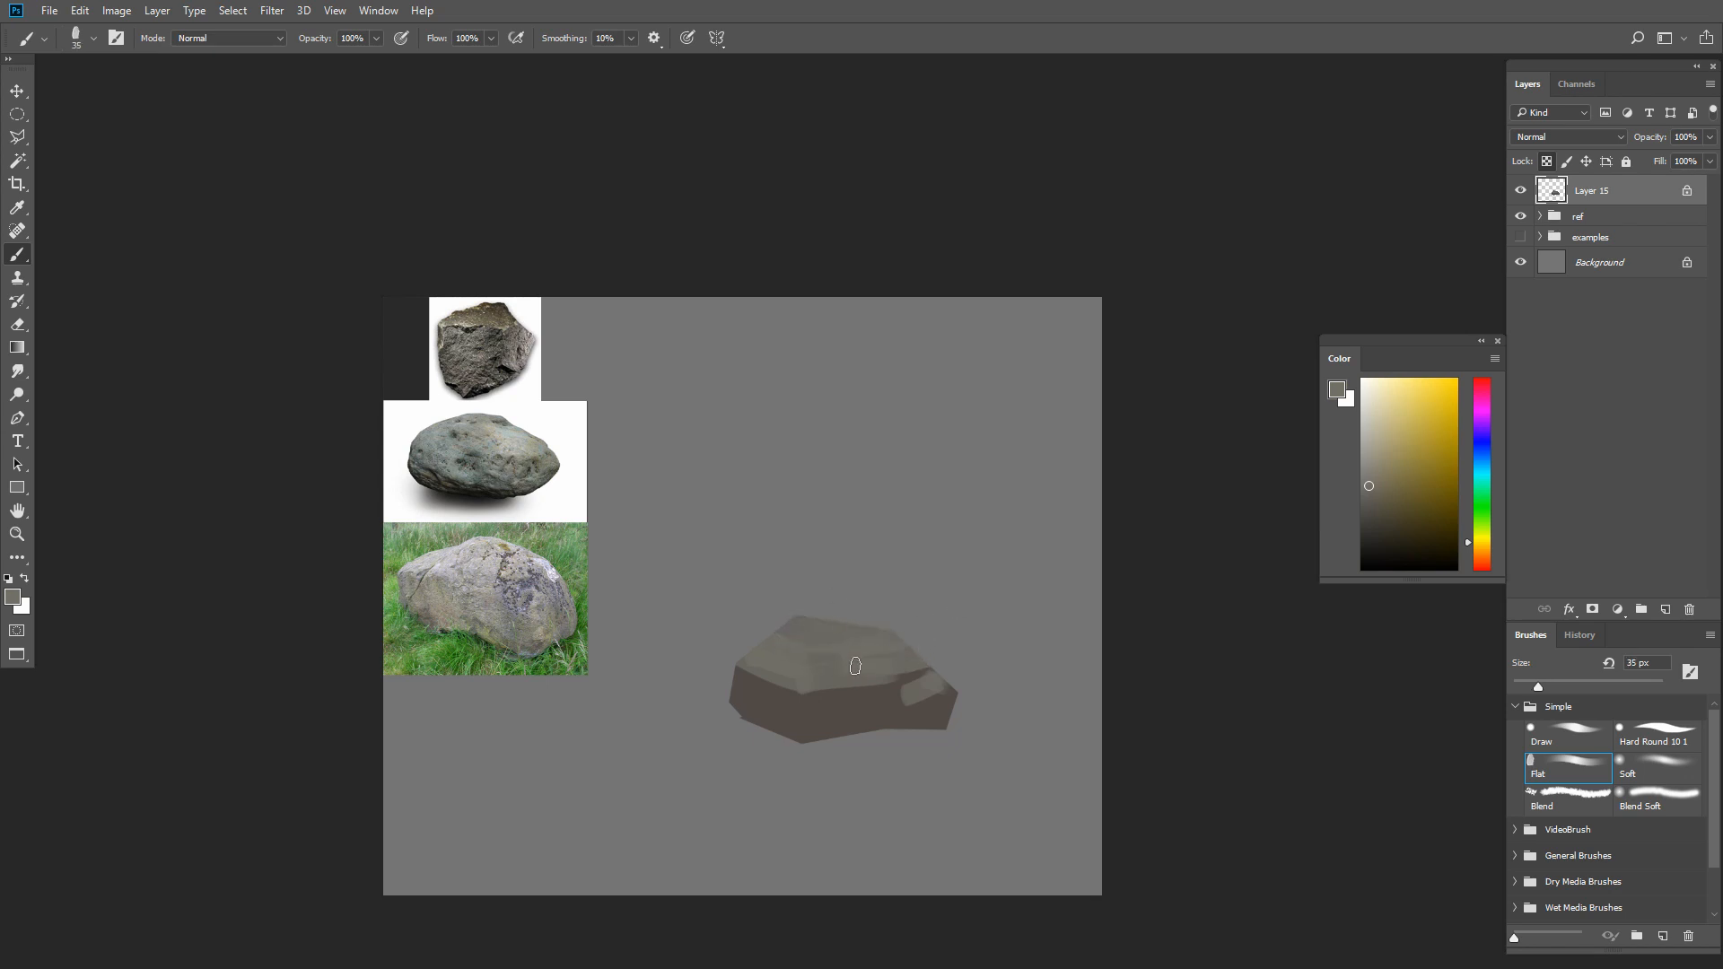
{"action": "left_click_drag", "start_coordinate": [747, 697], "coordinate": [775, 717]}
{"action": "key", "text": "bracketleft"}
{"action": "key", "text": "bracketleft"}
{"action": "left_click", "coordinate": [741, 709], "text": "alt"}
{"action": "key", "text": "bracketright"}
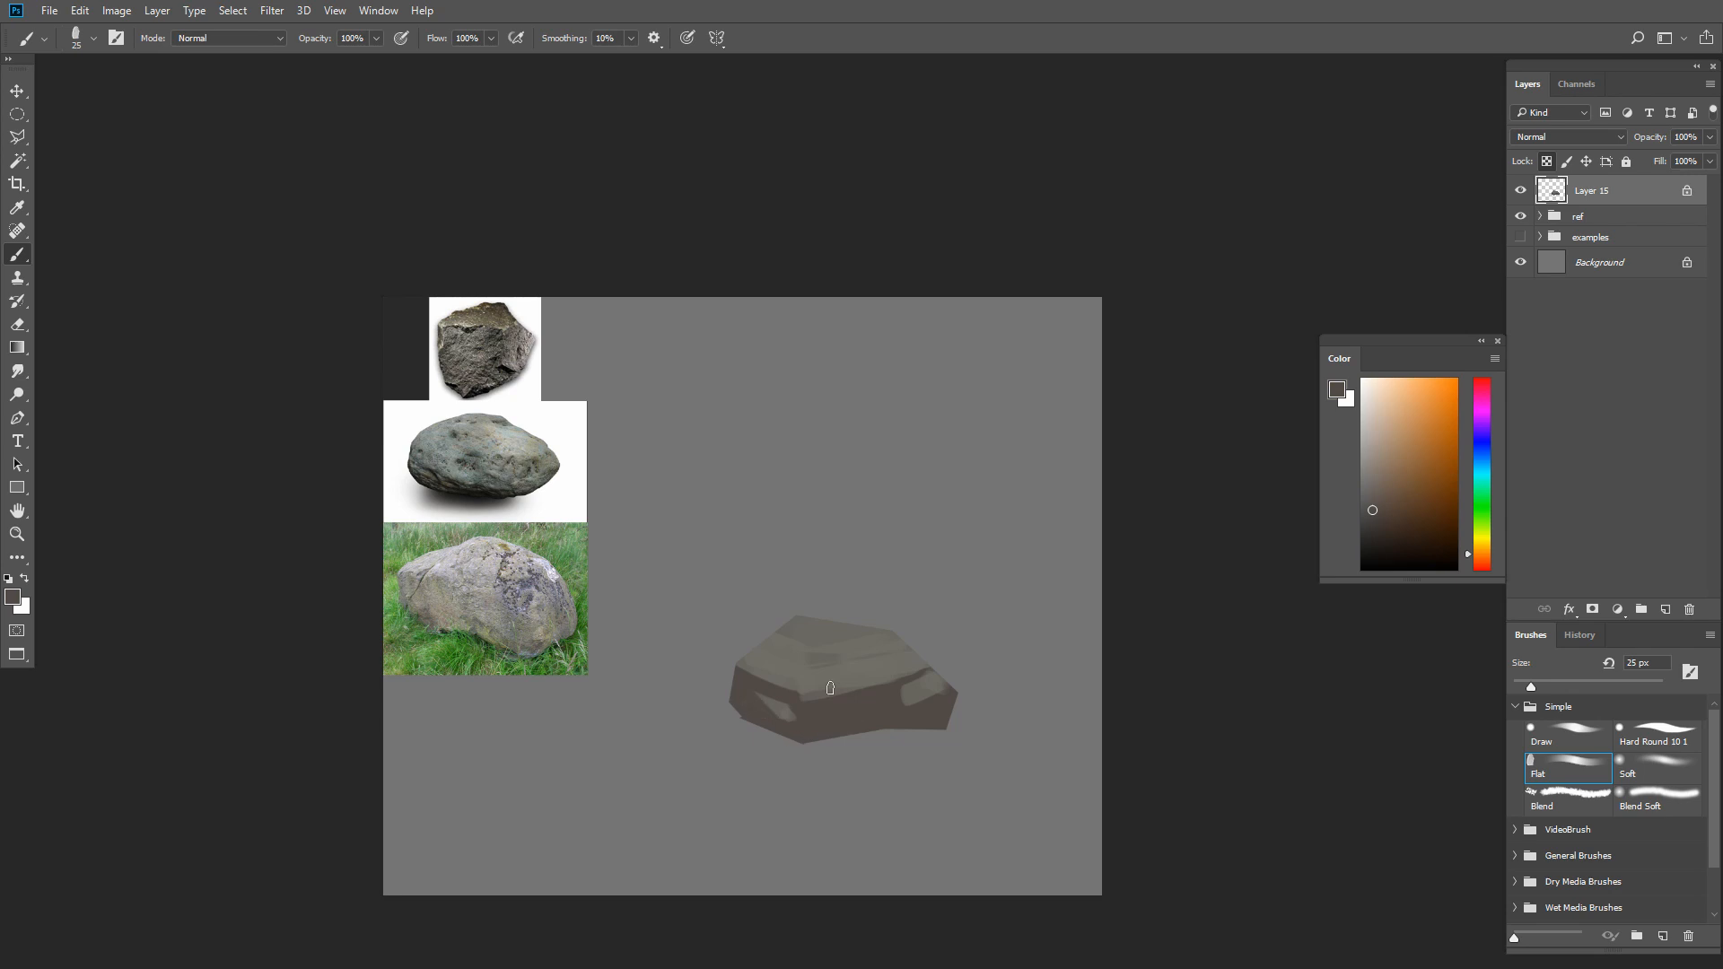
Paint dark brown creases and mid-tone ledges across the rock's front face and top with a 20 px brush
{"action": "left_click", "coordinate": [829, 688], "text": "alt"}
{"action": "key", "text": "bracketleft"}
{"action": "left_click", "coordinate": [901, 710], "text": "alt"}
{"action": "left_click", "coordinate": [859, 682], "text": "alt"}
{"action": "mouse_move", "coordinate": [834, 705]}
{"action": "left_mouse_down"}
{"action": "mouse_move", "coordinate": [888, 686]}
{"action": "mouse_move", "coordinate": [863, 685]}
{"action": "mouse_move", "coordinate": [890, 673]}
{"action": "mouse_move", "coordinate": [872, 646]}
{"action": "left_mouse_up"}
{"action": "left_click", "coordinate": [821, 716], "text": "alt"}
{"action": "left_click", "coordinate": [858, 658], "text": "alt"}
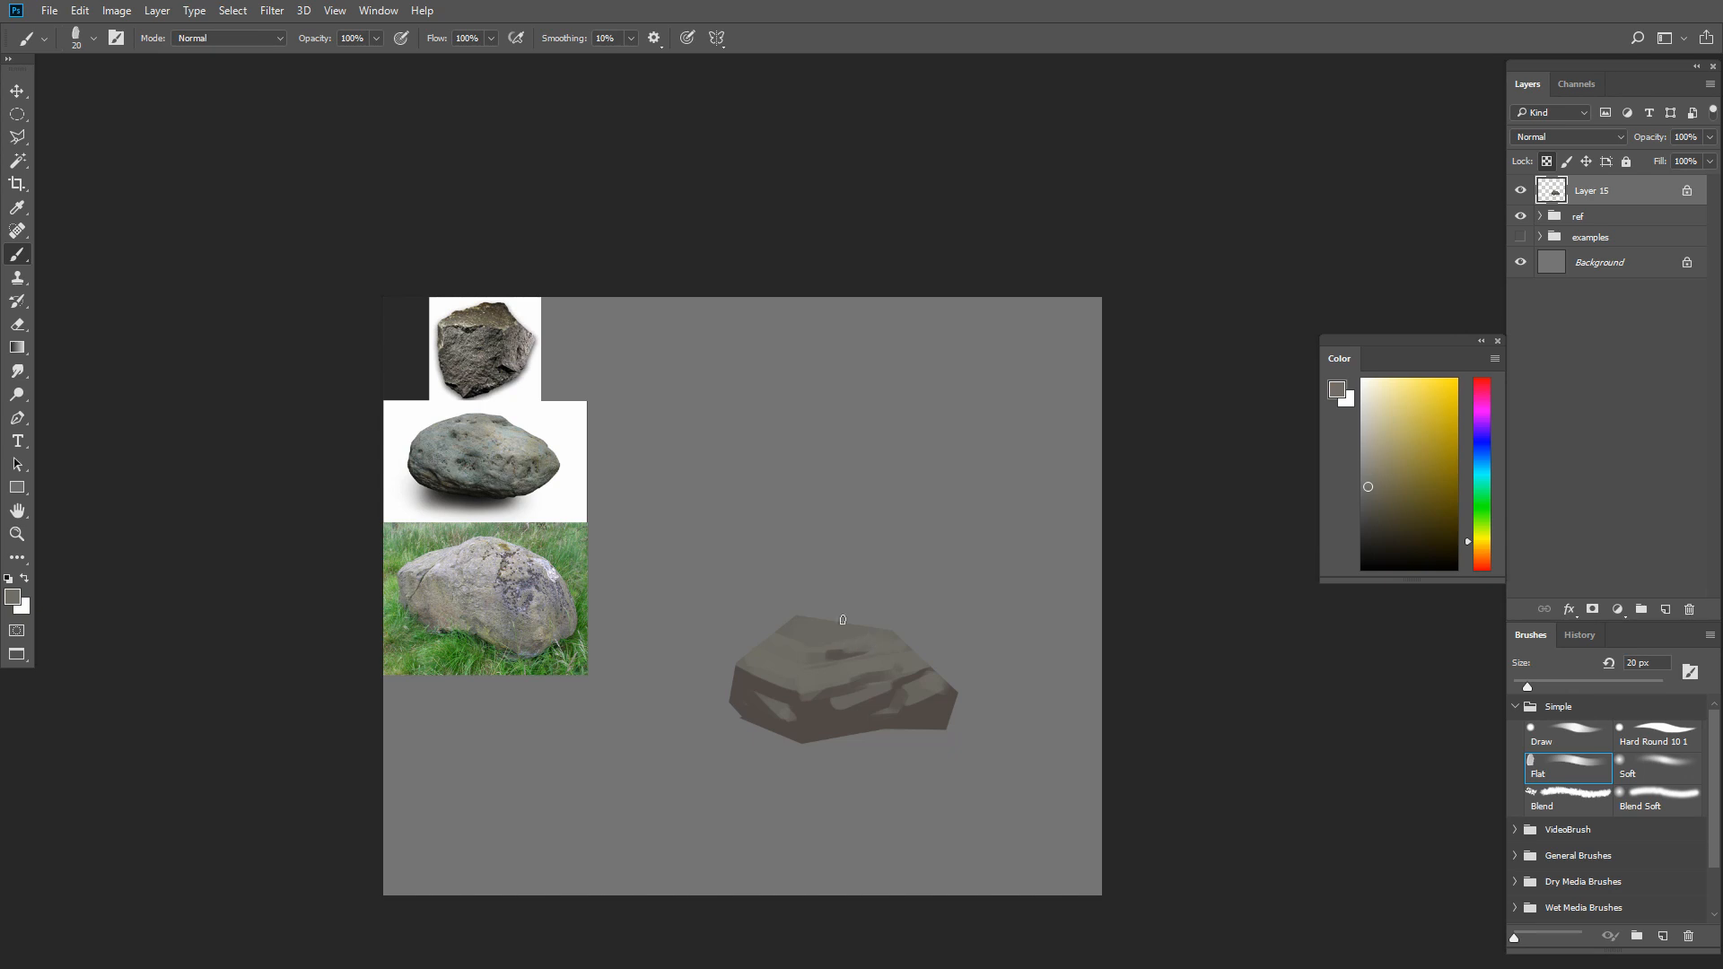
{"action": "key", "text": "bracketright"}
{"action": "left_click", "coordinate": [784, 725], "text": "alt"}
{"action": "key", "text": "ctrl+z"}
Blend sampled gray mid-tones over the upper-left part of the rock's top plane
{"action": "mouse_move", "coordinate": [771, 636]}
{"action": "left_mouse_down"}
{"action": "mouse_move", "coordinate": [805, 616]}
{"action": "mouse_move", "coordinate": [787, 667]}
{"action": "left_mouse_up"}
{"action": "left_click", "coordinate": [820, 621], "text": "alt"}
{"action": "left_click", "coordinate": [804, 631], "text": "alt"}
{"action": "left_click", "coordinate": [807, 613], "text": "alt"}
{"action": "left_click", "coordinate": [791, 632], "text": "alt"}
Undo the last stroke and rework the small dark accents along the rock's upper-left edge with a finer brush
{"action": "left_click", "coordinate": [741, 678], "text": "alt"}
{"action": "key", "text": "bracketleft"}
{"action": "key", "text": "bracketleft"}
{"action": "key", "text": "bracketleft"}
{"action": "key", "text": "bracketleft"}
{"action": "key", "text": "ctrl+z"}
{"action": "left_click", "coordinate": [766, 672], "text": "alt"}
{"action": "key", "text": "bracketright"}
{"action": "key", "text": "bracketright"}
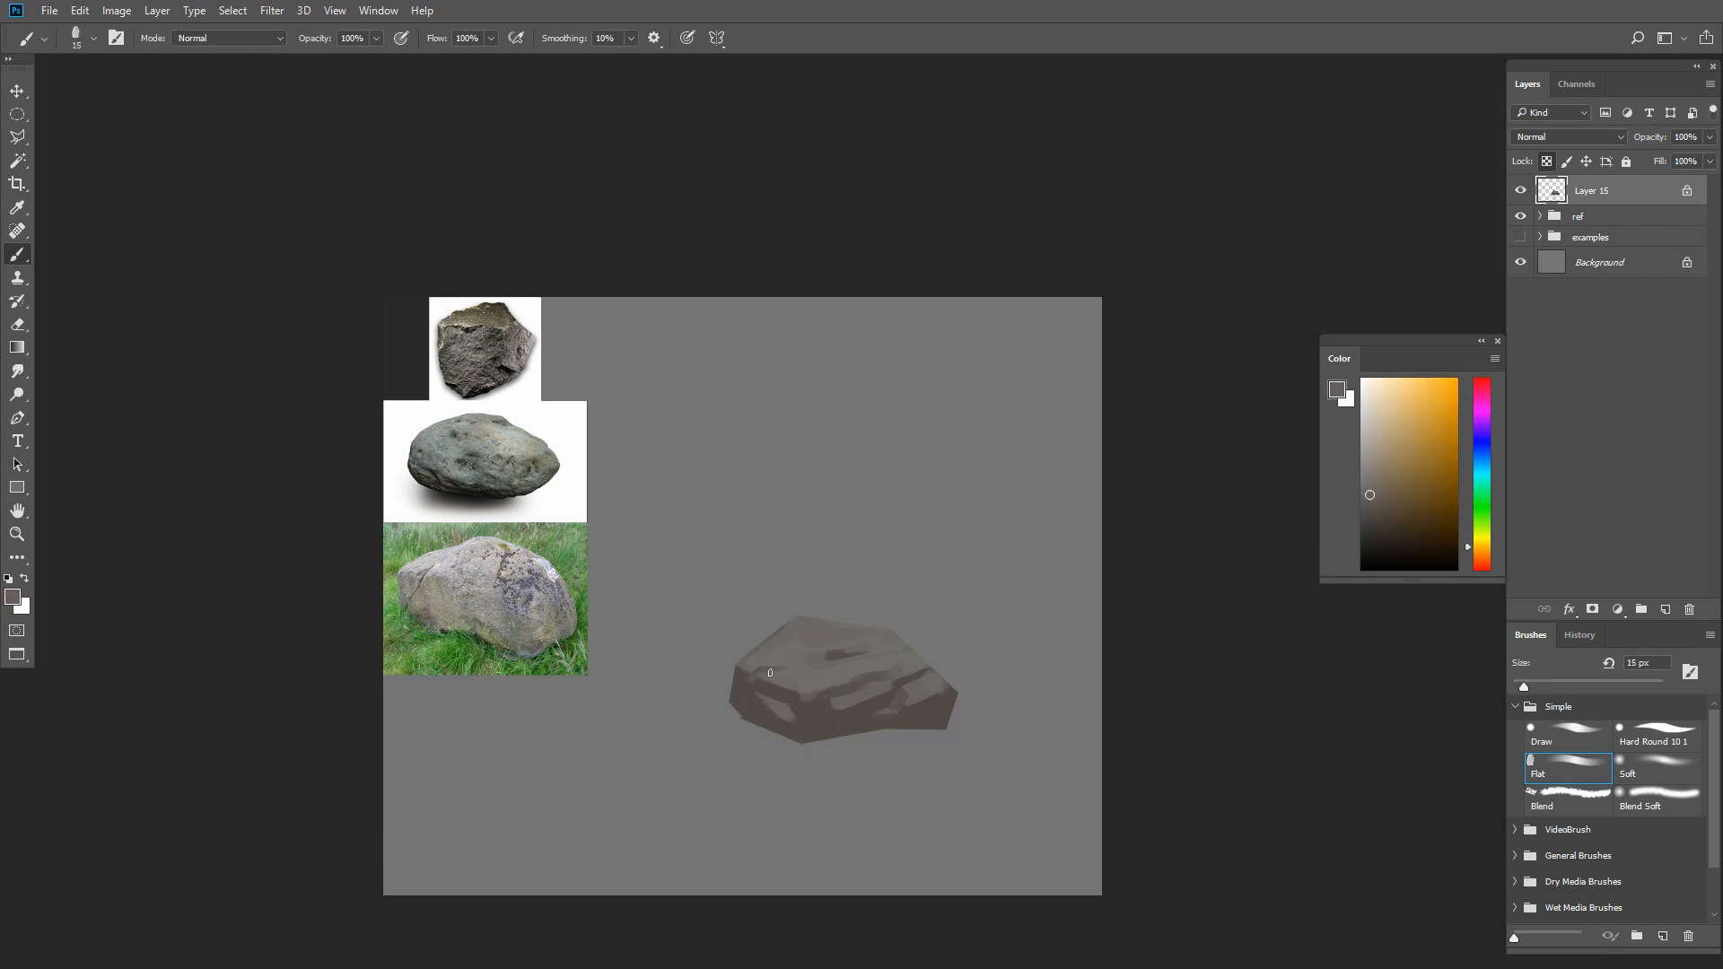
Touch up the right-side ledge and add thin dark brown cracks to the front face with a 7 px brush
{"action": "mouse_move", "coordinate": [934, 705]}
{"action": "left_mouse_down"}
{"action": "mouse_move", "coordinate": [893, 713]}
{"action": "mouse_move", "coordinate": [900, 676]}
{"action": "left_mouse_up"}
{"action": "left_click", "coordinate": [882, 664], "text": "alt"}
{"action": "left_click", "coordinate": [1381, 531]}
{"action": "key", "text": "bracketleft"}
{"action": "key", "text": "bracketleft"}
{"action": "key", "text": "bracketleft"}
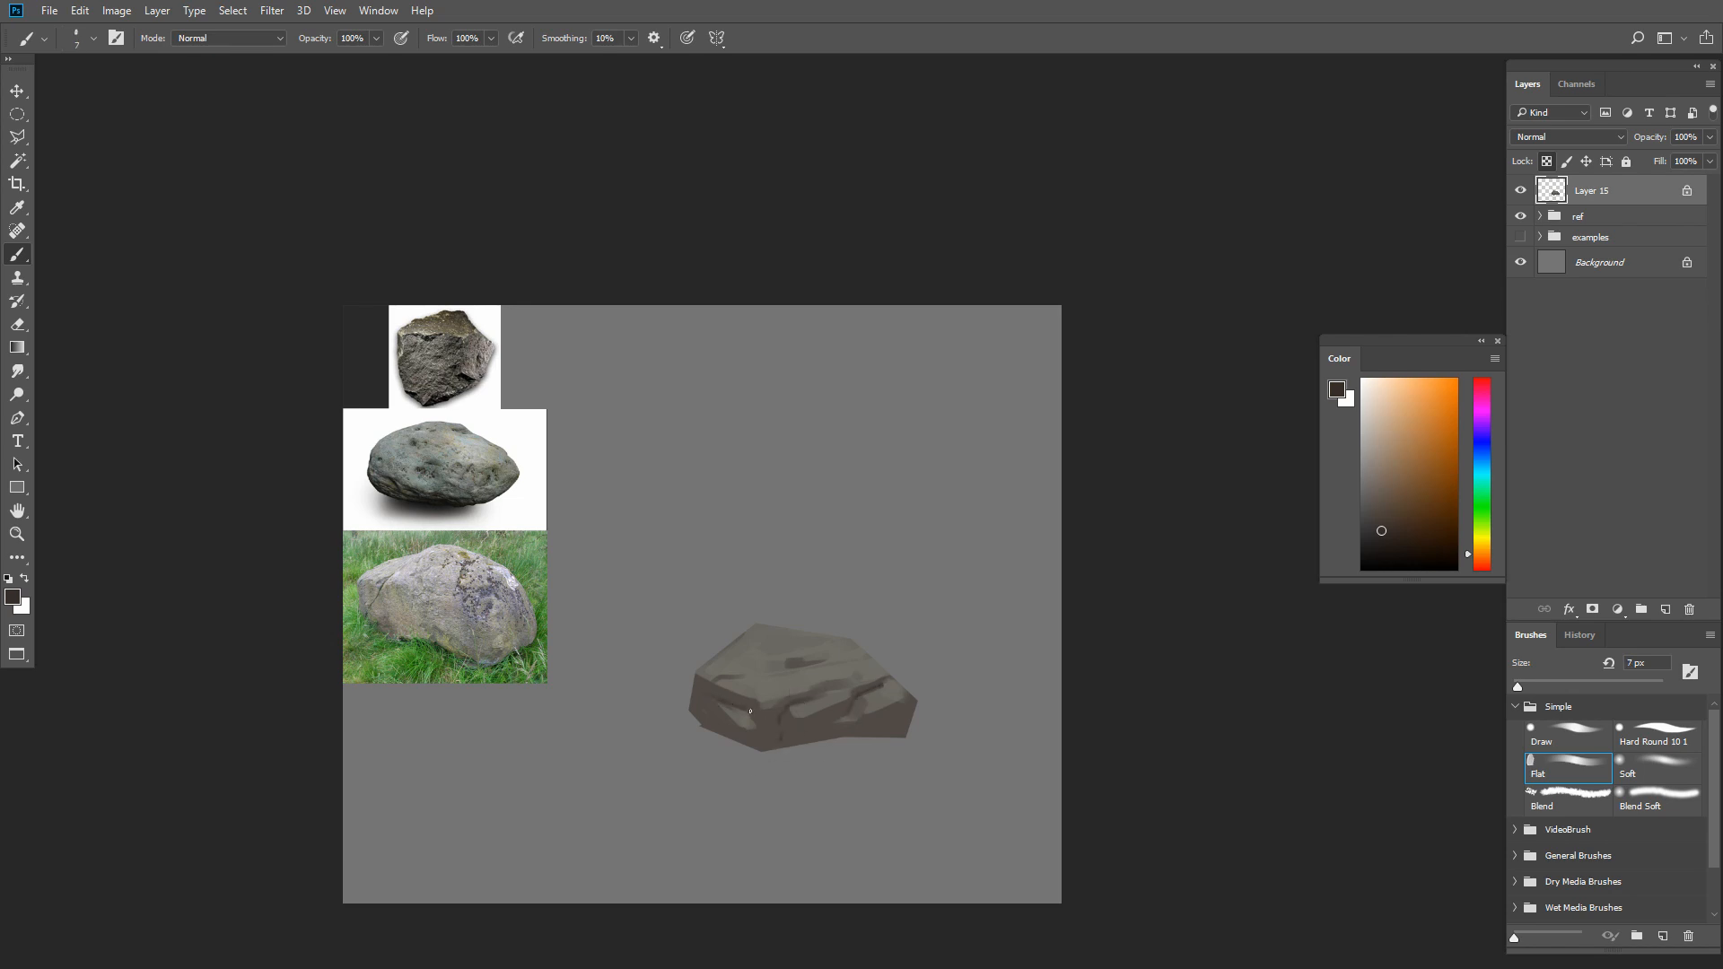
Chip the rock's left silhouette with a small Eraser and return to the Brush tool
{"action": "key", "text": "e"}
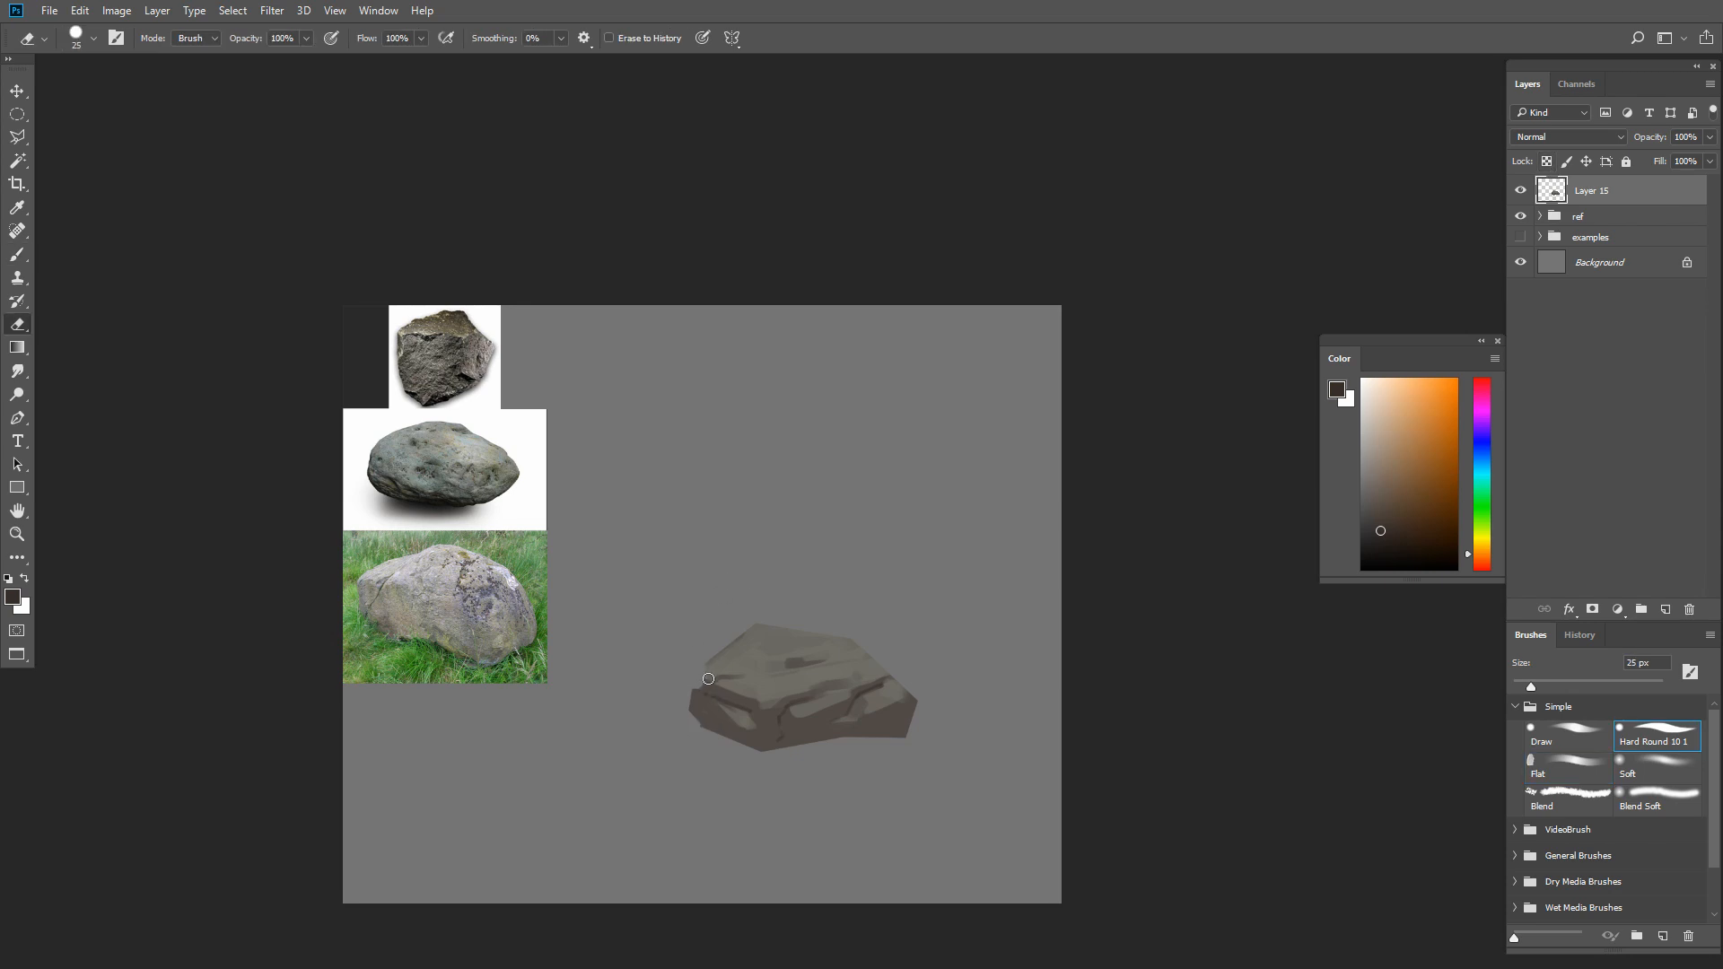
{"action": "key", "text": "bracketleft"}
{"action": "key", "text": "bracketleft"}
{"action": "key", "text": "b"}
Detail the left ledge and right-side creases with sampled light gray and dark brown, using a small brush
{"action": "left_click", "coordinate": [708, 673], "text": "alt"}
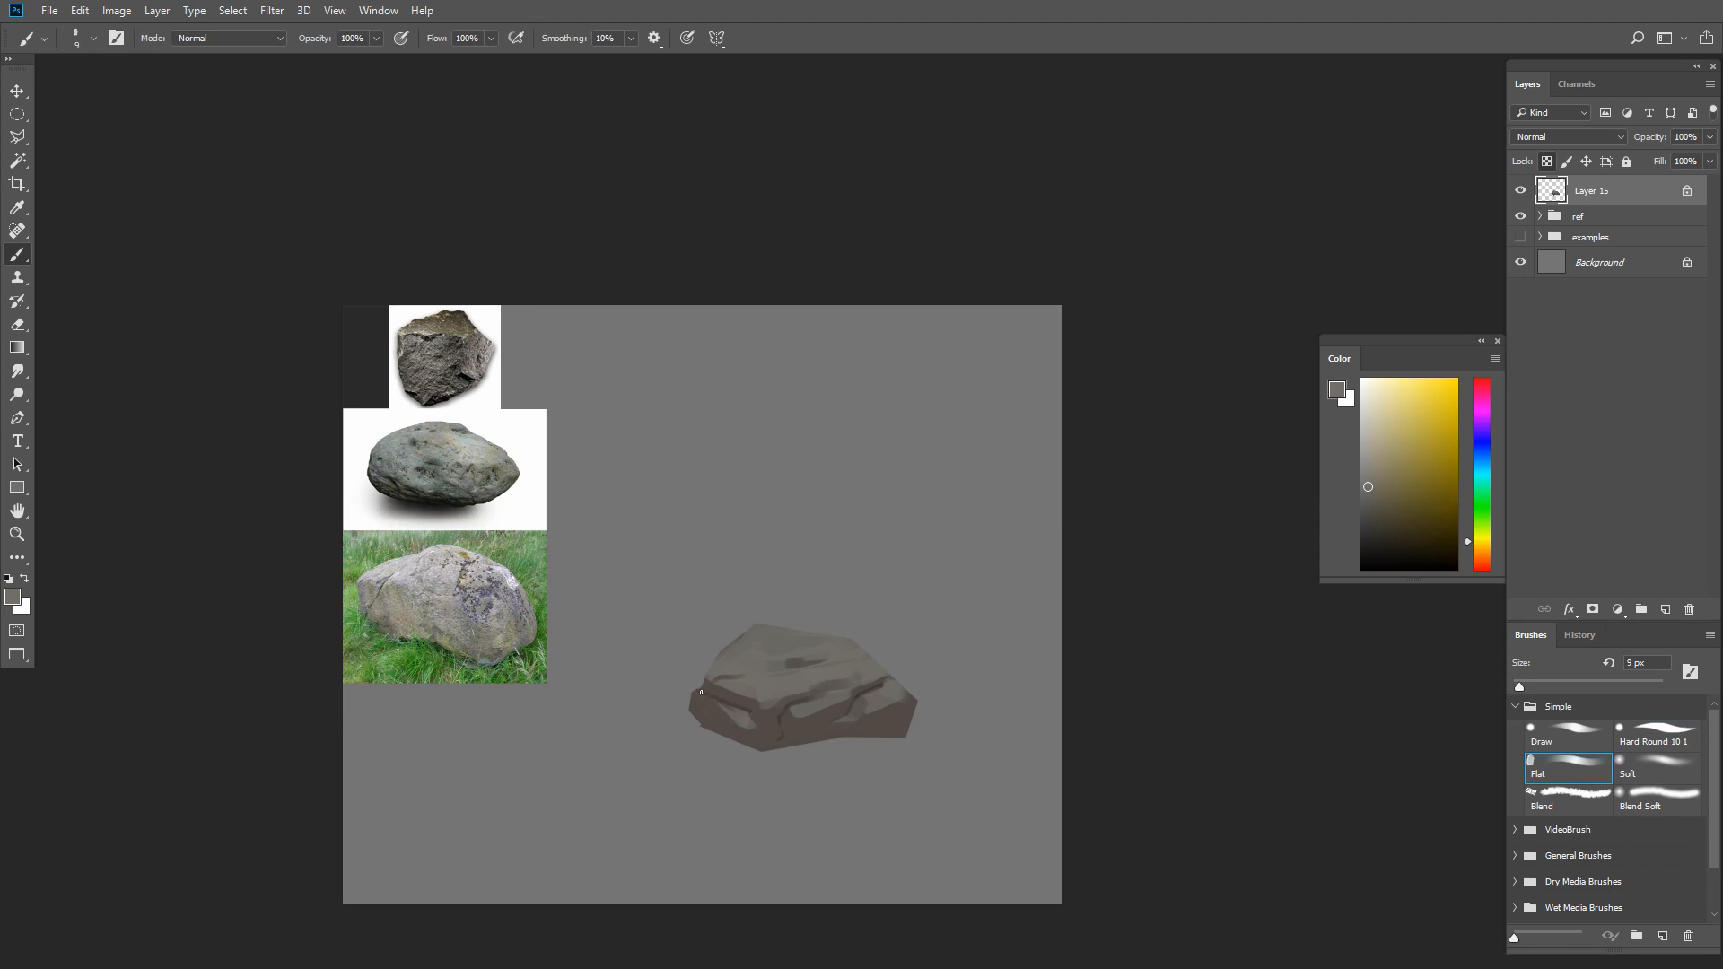
{"action": "key", "text": "bracketright"}
{"action": "key", "text": "bracketright"}
{"action": "left_click", "coordinate": [873, 688], "text": "alt"}
{"action": "key", "text": "bracketleft"}
{"action": "key", "text": "bracketleft"}
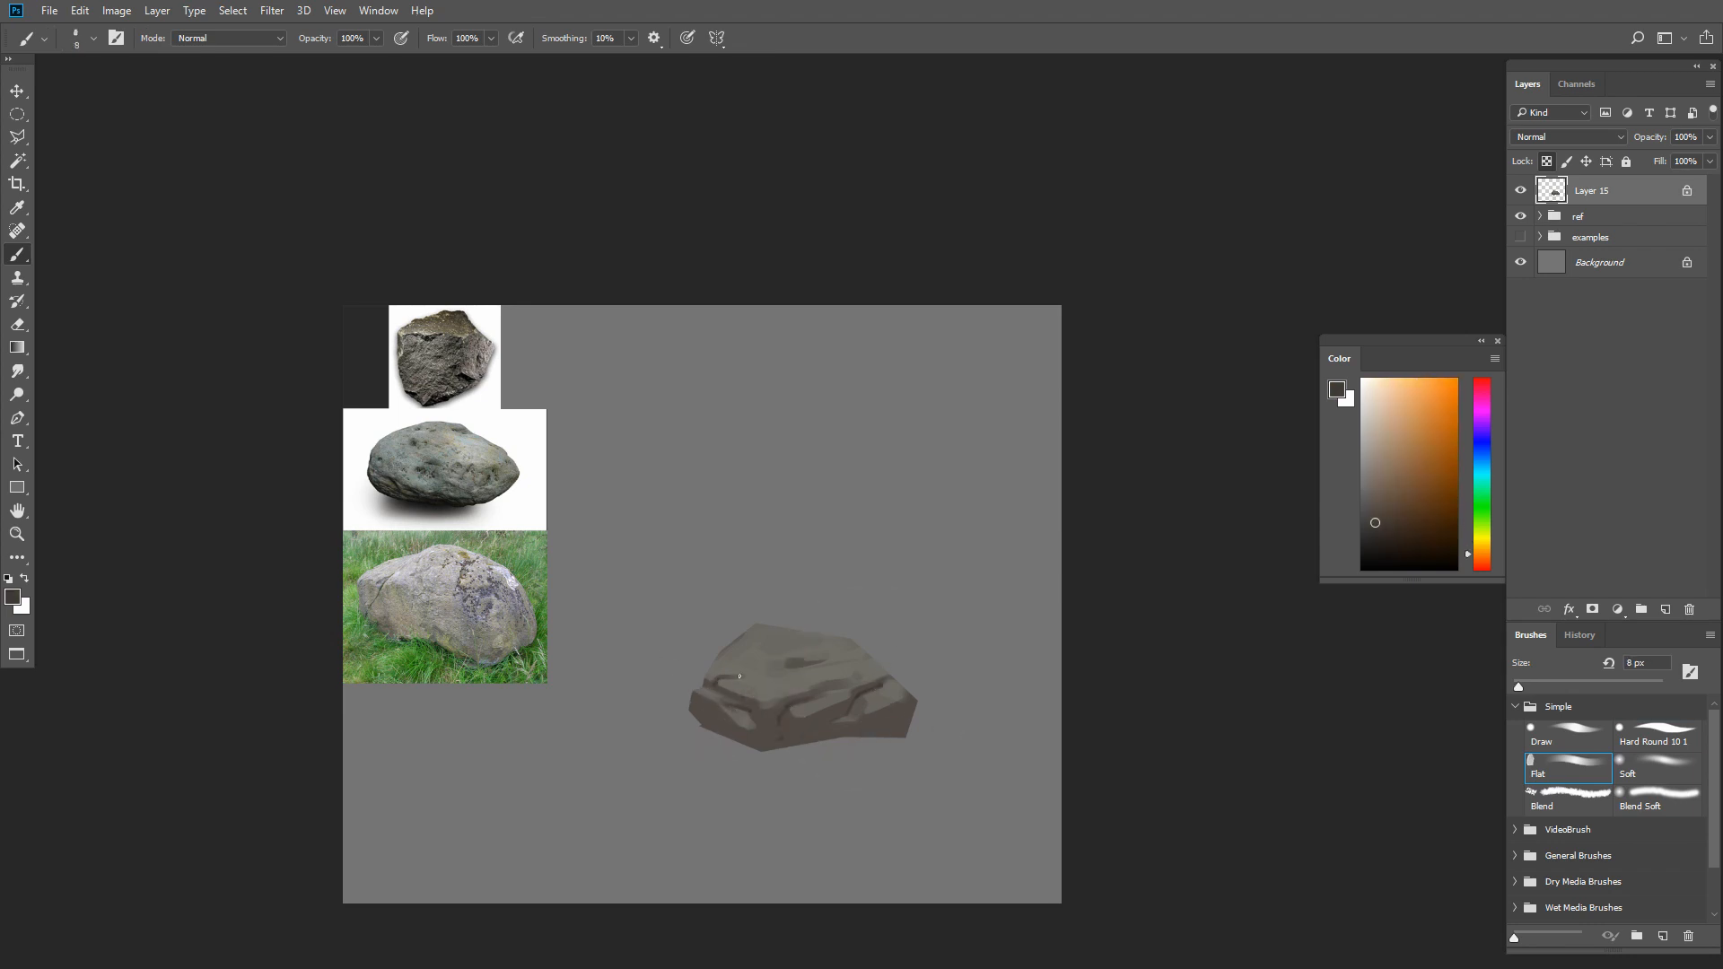
Smooth the rock's top plane with the sampled light gray and a 25 px brush
{"action": "left_click", "coordinate": [741, 664], "text": "alt"}
{"action": "key", "text": "bracketright"}
{"action": "key", "text": "bracketright"}
{"action": "key", "text": "bracketright"}
{"action": "key", "text": "bracketright"}
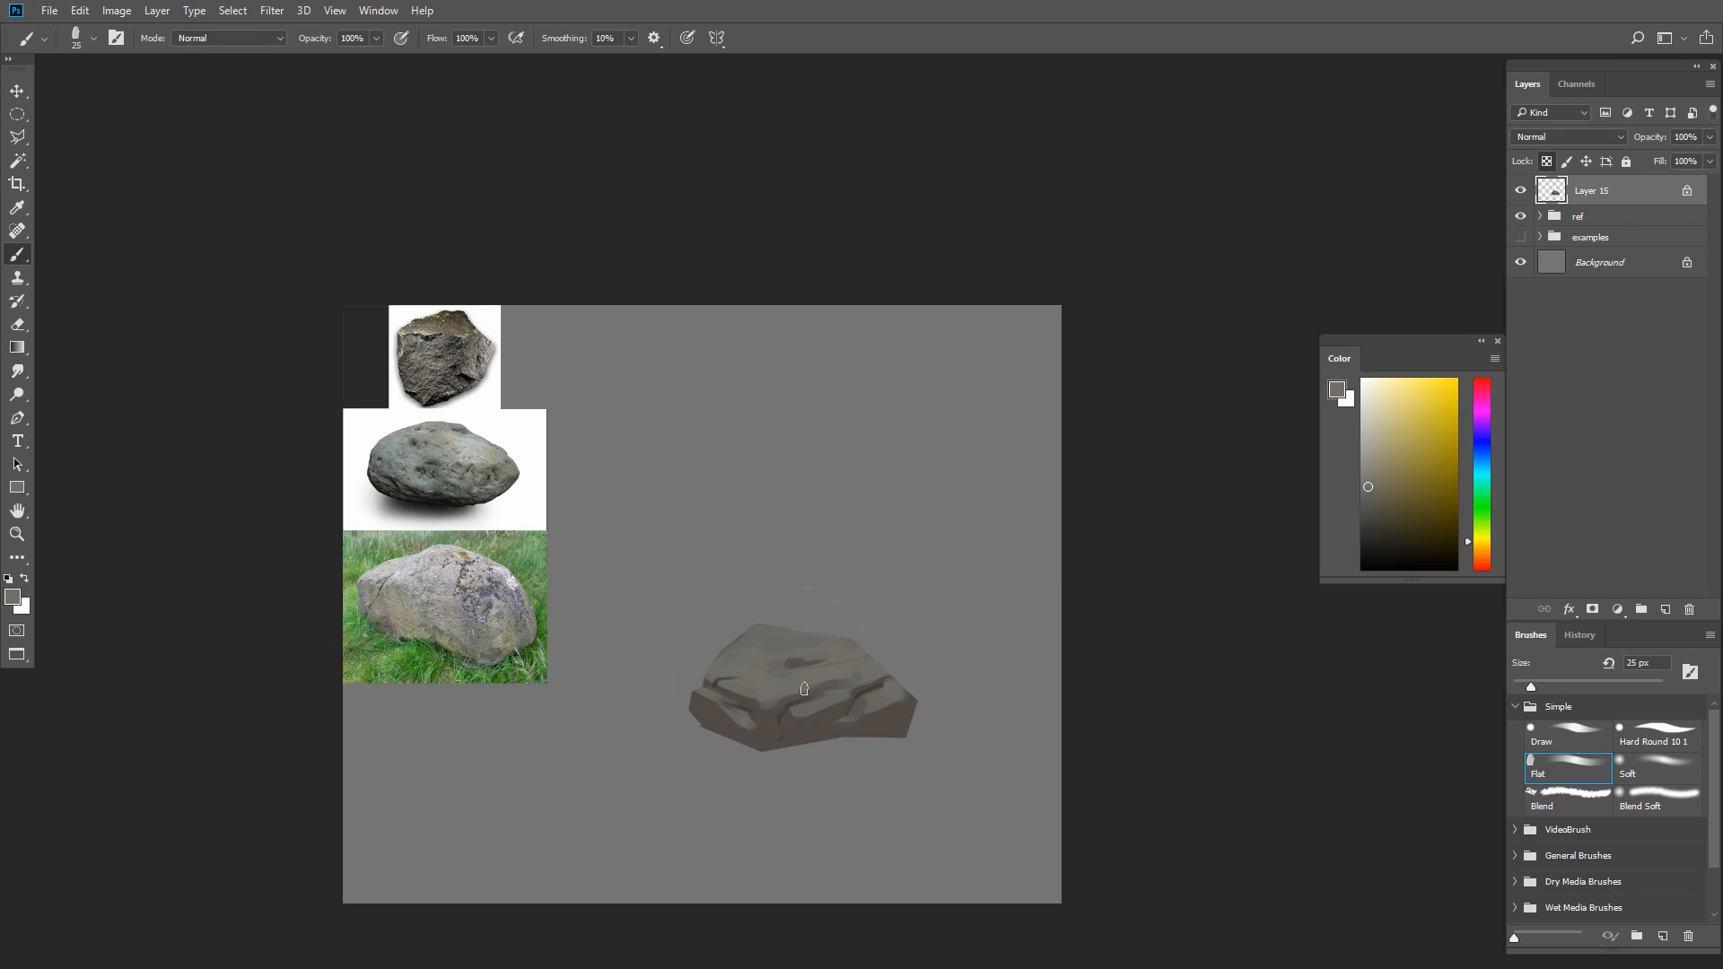
Glaze a warmer, more saturated brown over the rock's lower front face with a large brush
{"action": "left_click", "coordinate": [819, 730], "text": "alt"}
{"action": "left_click", "coordinate": [1382, 505]}
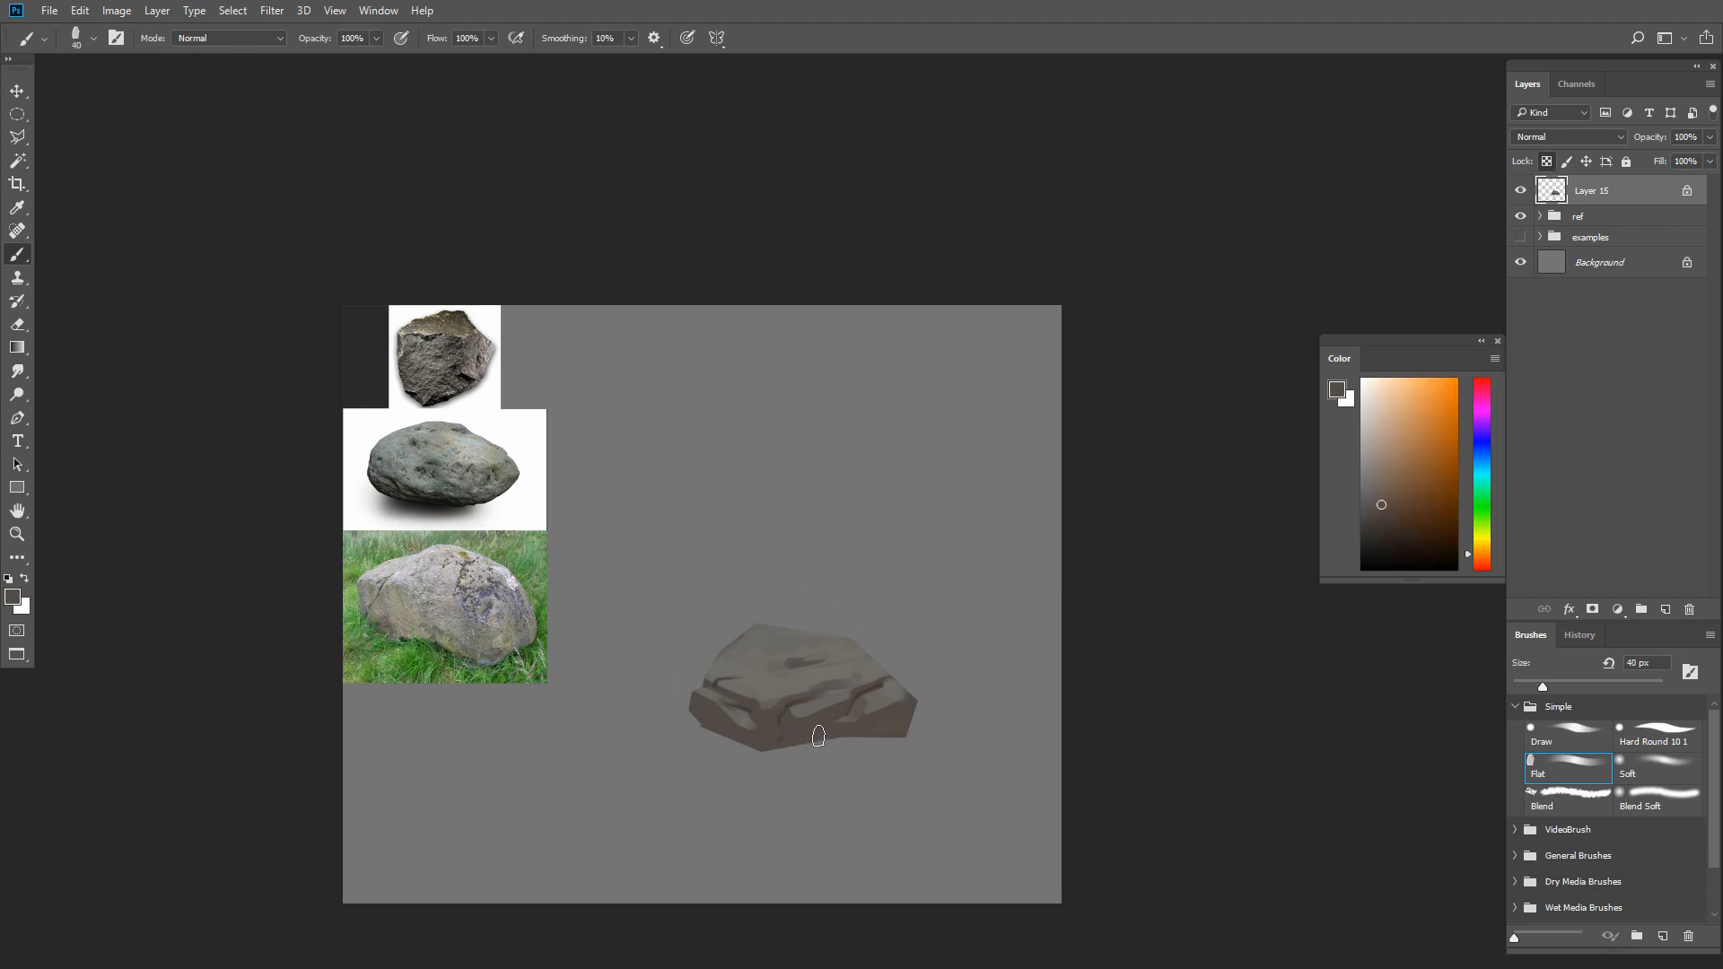
{"action": "key", "text": "bracketright"}
{"action": "left_click", "coordinate": [1480, 549]}
{"action": "left_click", "coordinate": [1391, 502]}
{"action": "left_click_drag", "start_coordinate": [872, 719], "coordinate": [798, 725]}
Tint the rock's shadowed faces with a yellowish brown and a dark olive green, reducing the brush size
{"action": "left_click_drag", "start_coordinate": [1484, 549], "coordinate": [1484, 542]}
{"action": "left_click", "coordinate": [1394, 496]}
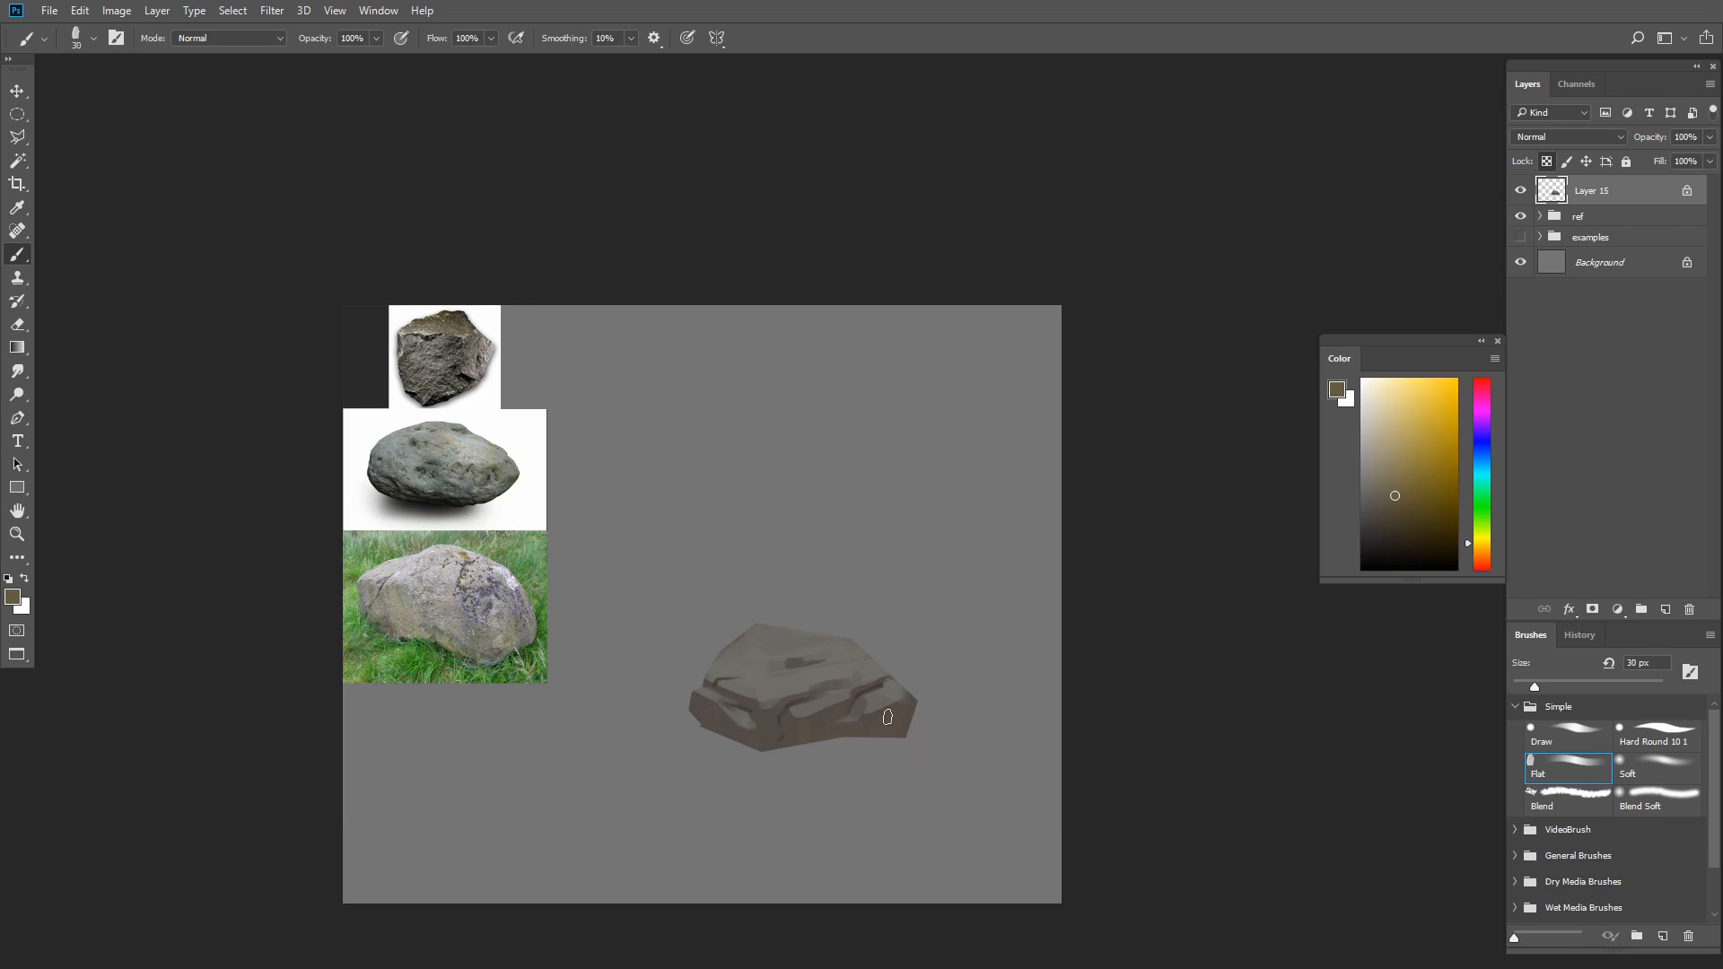
{"action": "left_click", "coordinate": [1480, 528]}
{"action": "left_click", "coordinate": [1378, 519]}
{"action": "key", "text": "bracketleft"}
{"action": "key", "text": "bracketleft"}
{"action": "key", "text": "bracketleft"}
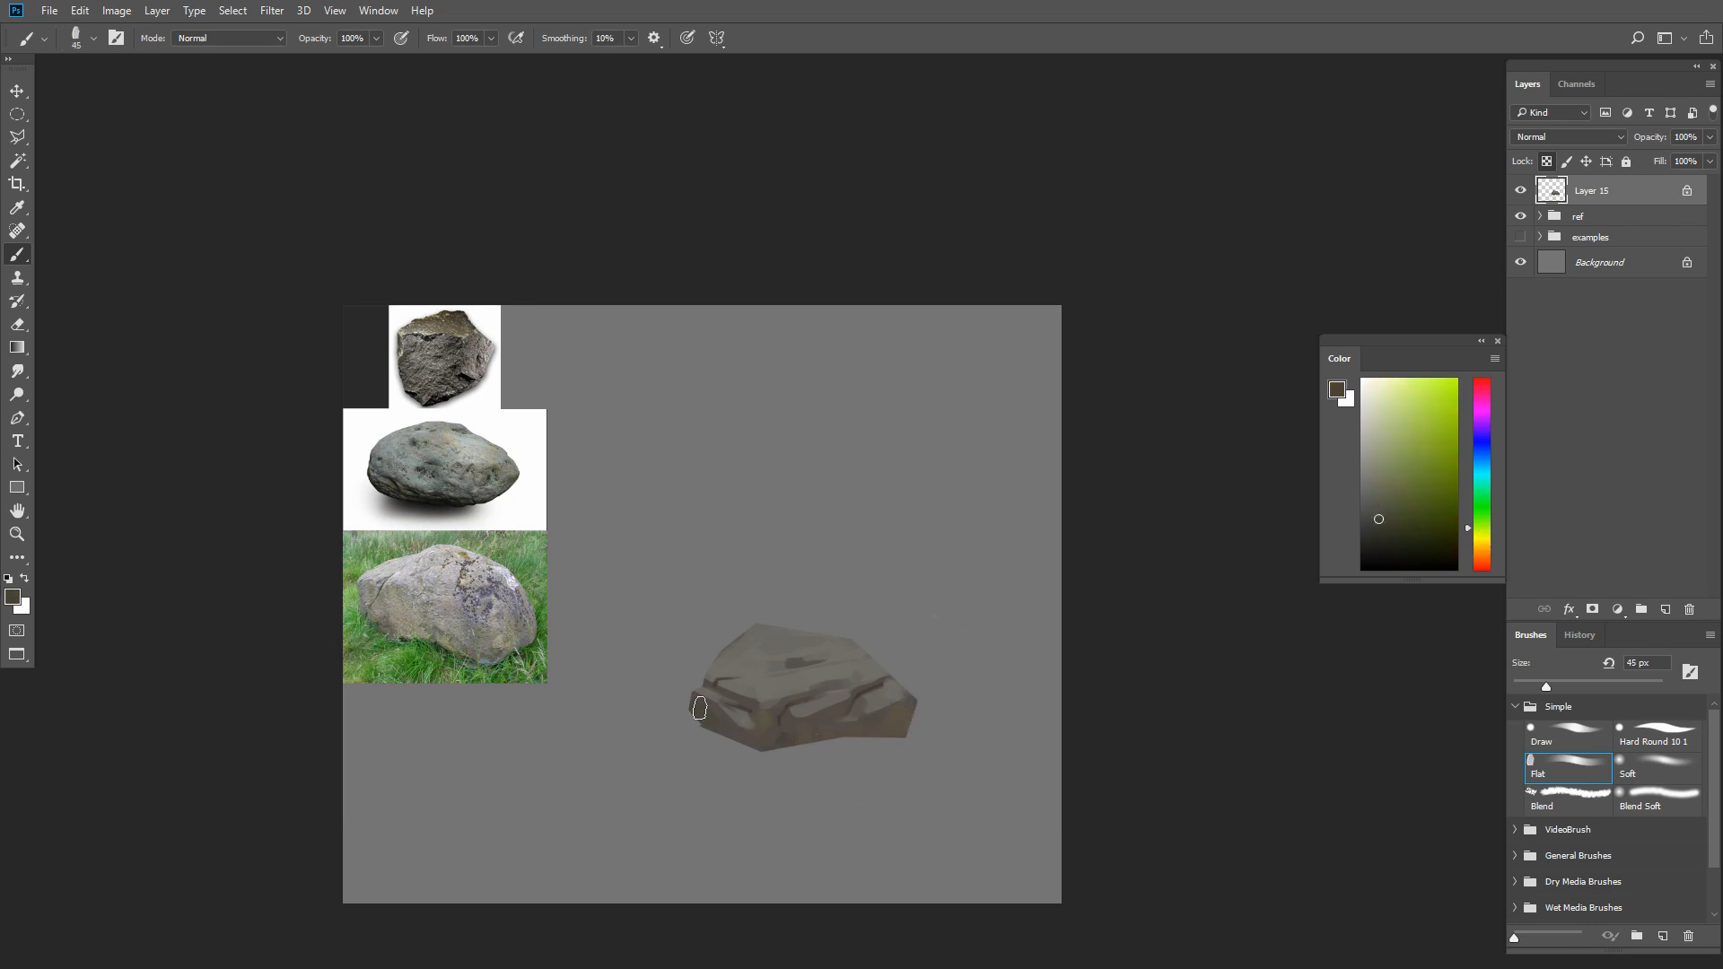
Vary the rock's top plane with lighter olive tones and sample a brown from the front face
{"action": "key", "text": "bracketleft"}
Paint a mid olive tone along the ledge on the rock's left side
{"action": "left_click", "coordinate": [1380, 501]}
{"action": "left_click", "coordinate": [720, 687], "text": "alt"}
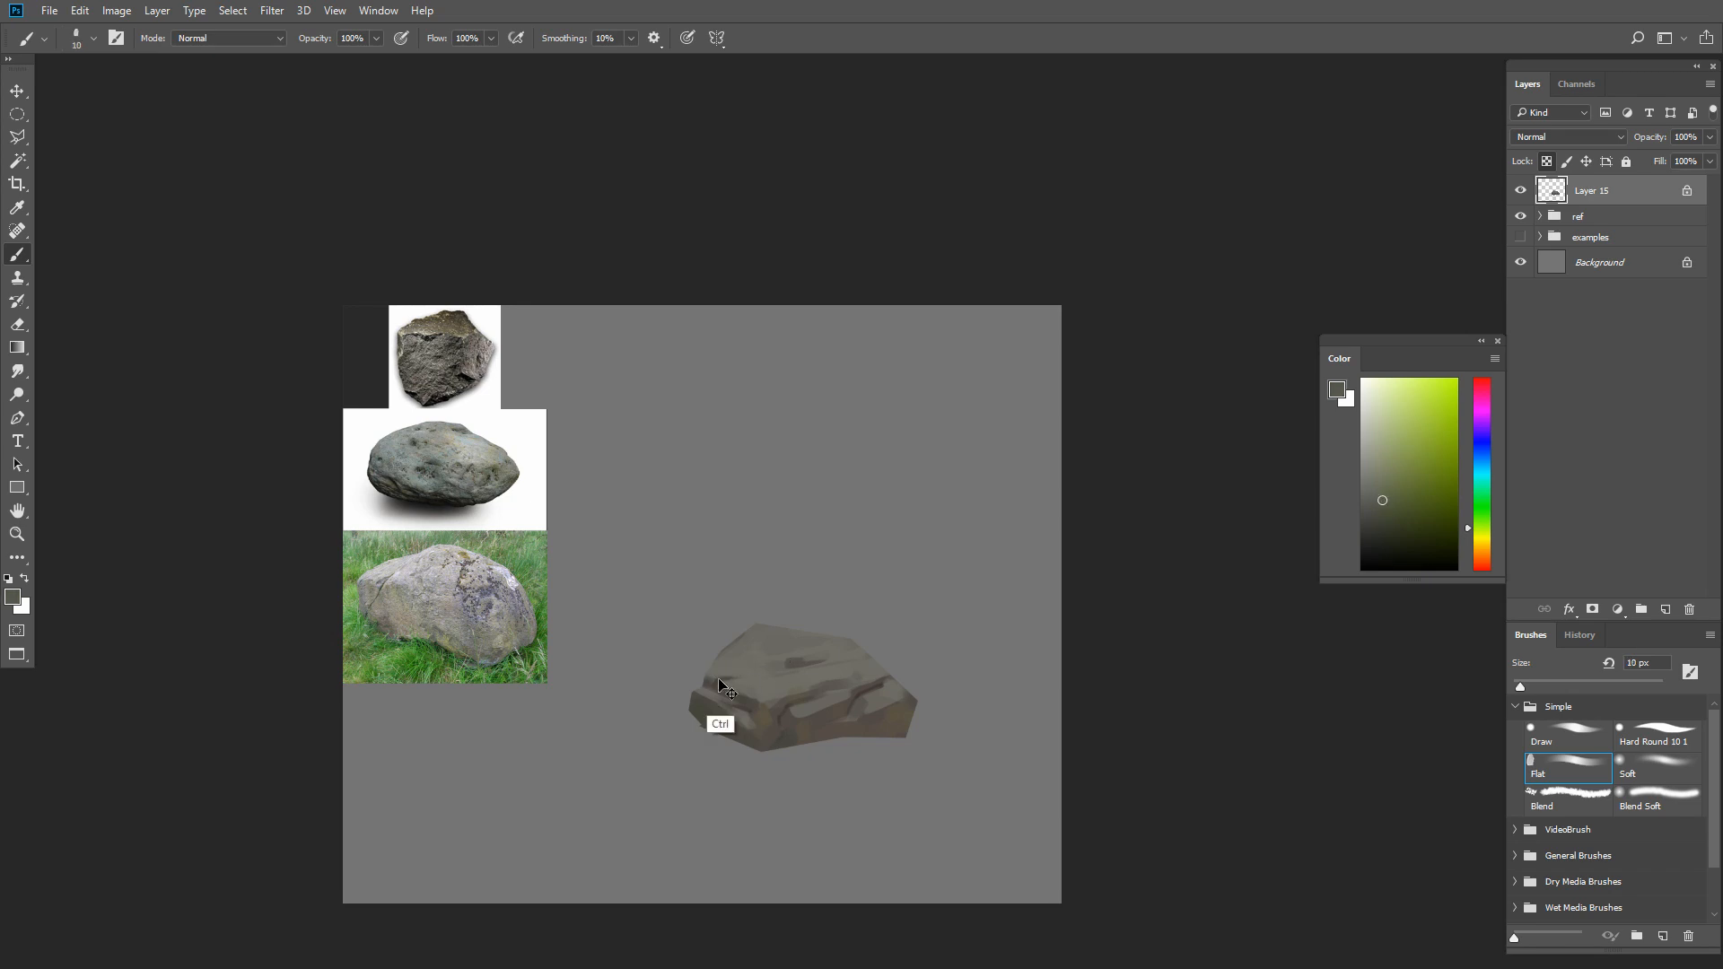
{"action": "left_click_drag", "start_coordinate": [719, 684], "coordinate": [751, 688]}
{"action": "key", "text": "bracketright"}
{"action": "key", "text": "bracketright"}
{"action": "left_click", "coordinate": [760, 692], "text": "alt"}
{"action": "left_click", "coordinate": [1383, 482]}
{"action": "key", "text": "bracketright"}
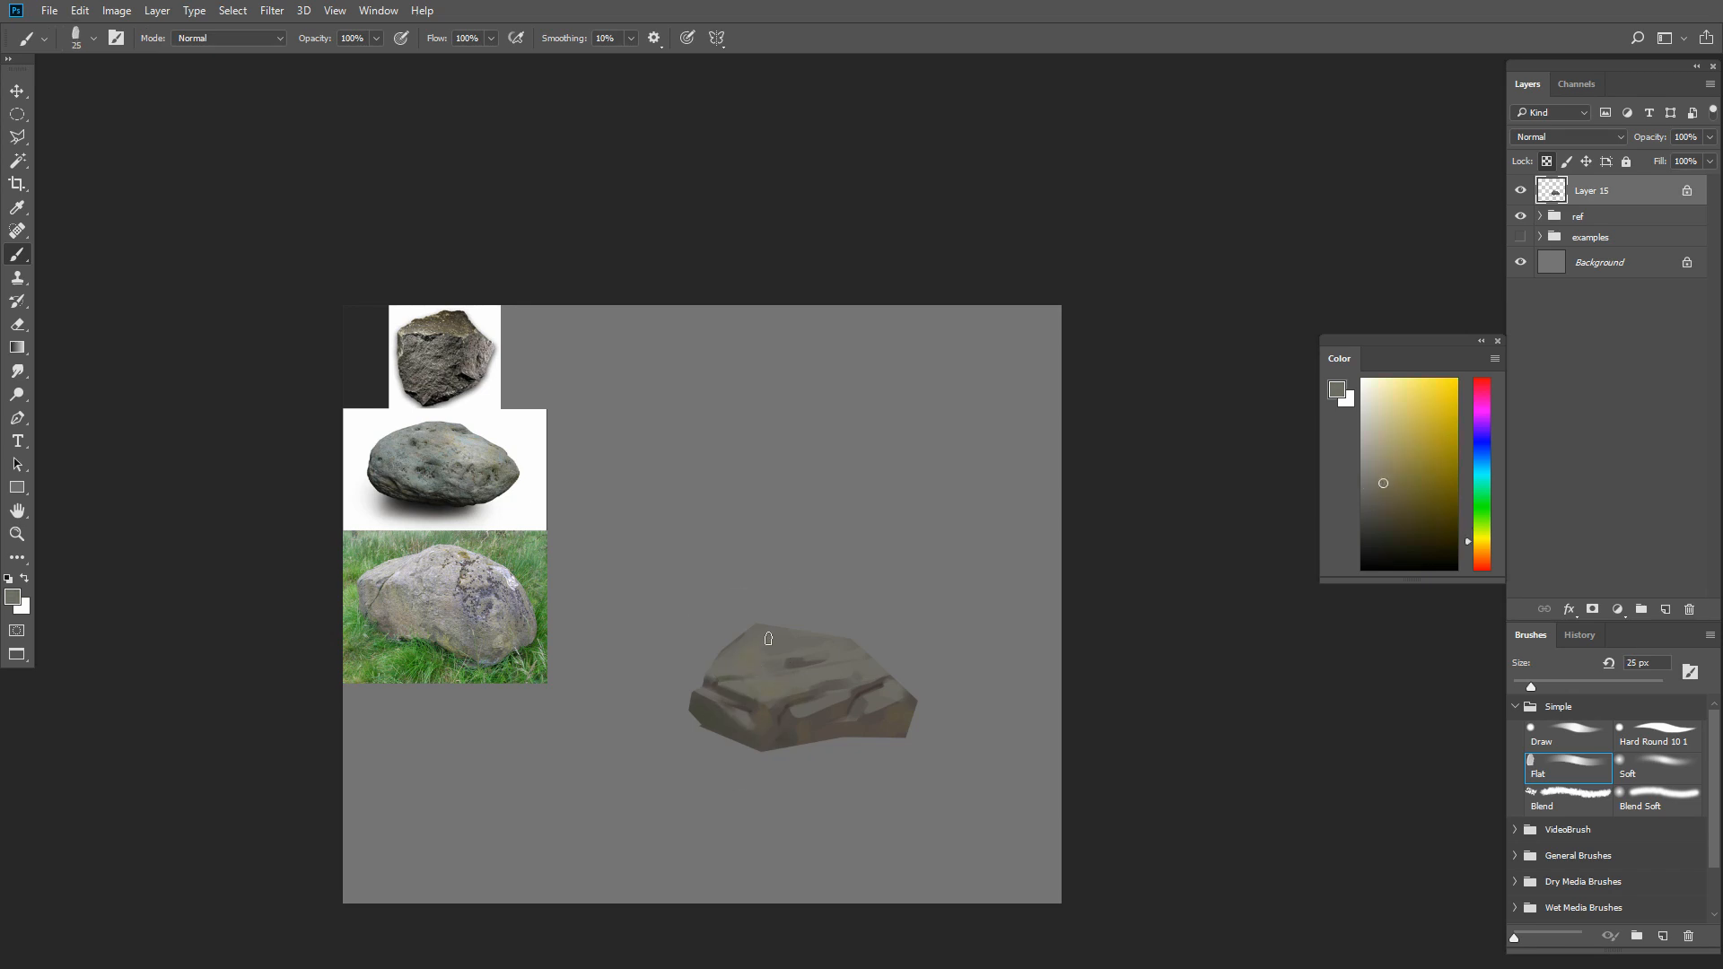
{"action": "left_click", "coordinate": [1385, 487]}
{"action": "key", "text": "bracketright"}
{"action": "key", "text": "bracketright"}
{"action": "key", "text": "bracketleft"}
{"action": "key", "text": "bracketleft"}
{"action": "left_click", "coordinate": [795, 714], "text": "alt"}
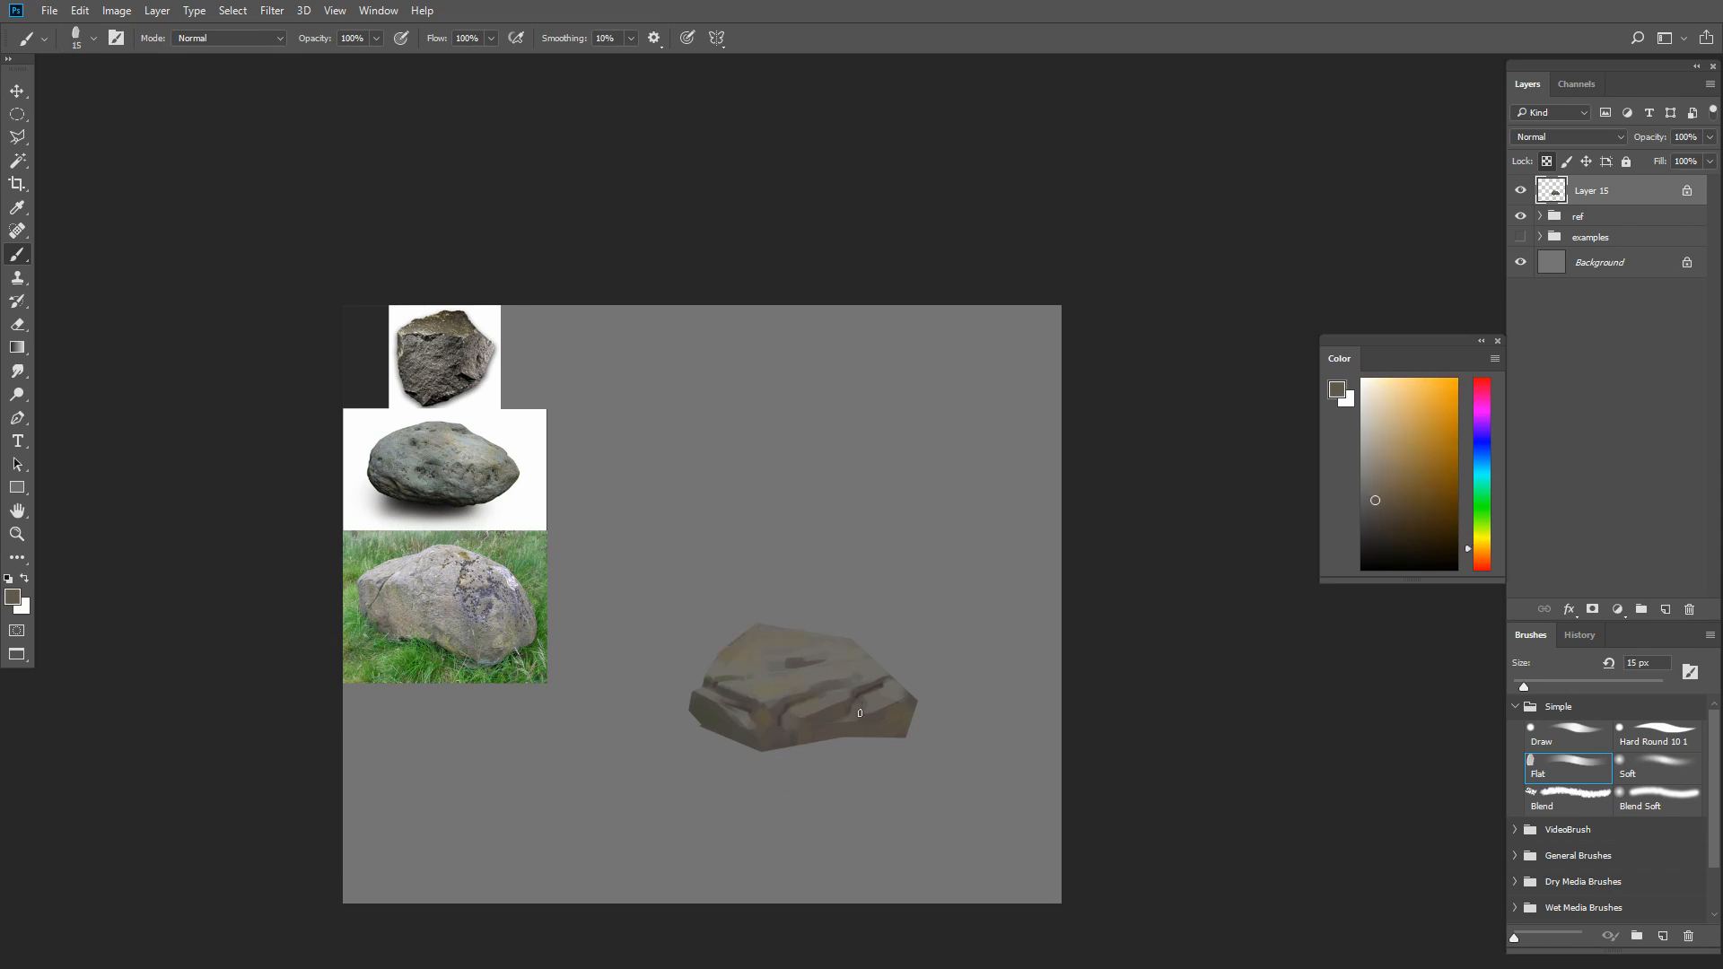
Blend sampled browns across the middle of the front face, finishing with a 10 px brush
{"action": "left_click", "coordinate": [791, 695], "text": "alt"}
{"action": "key", "text": "bracketright"}
{"action": "left_click", "coordinate": [800, 718], "text": "alt"}
{"action": "left_click", "coordinate": [832, 712], "text": "alt"}
{"action": "key", "text": "bracketleft"}
{"action": "key", "text": "bracketleft"}
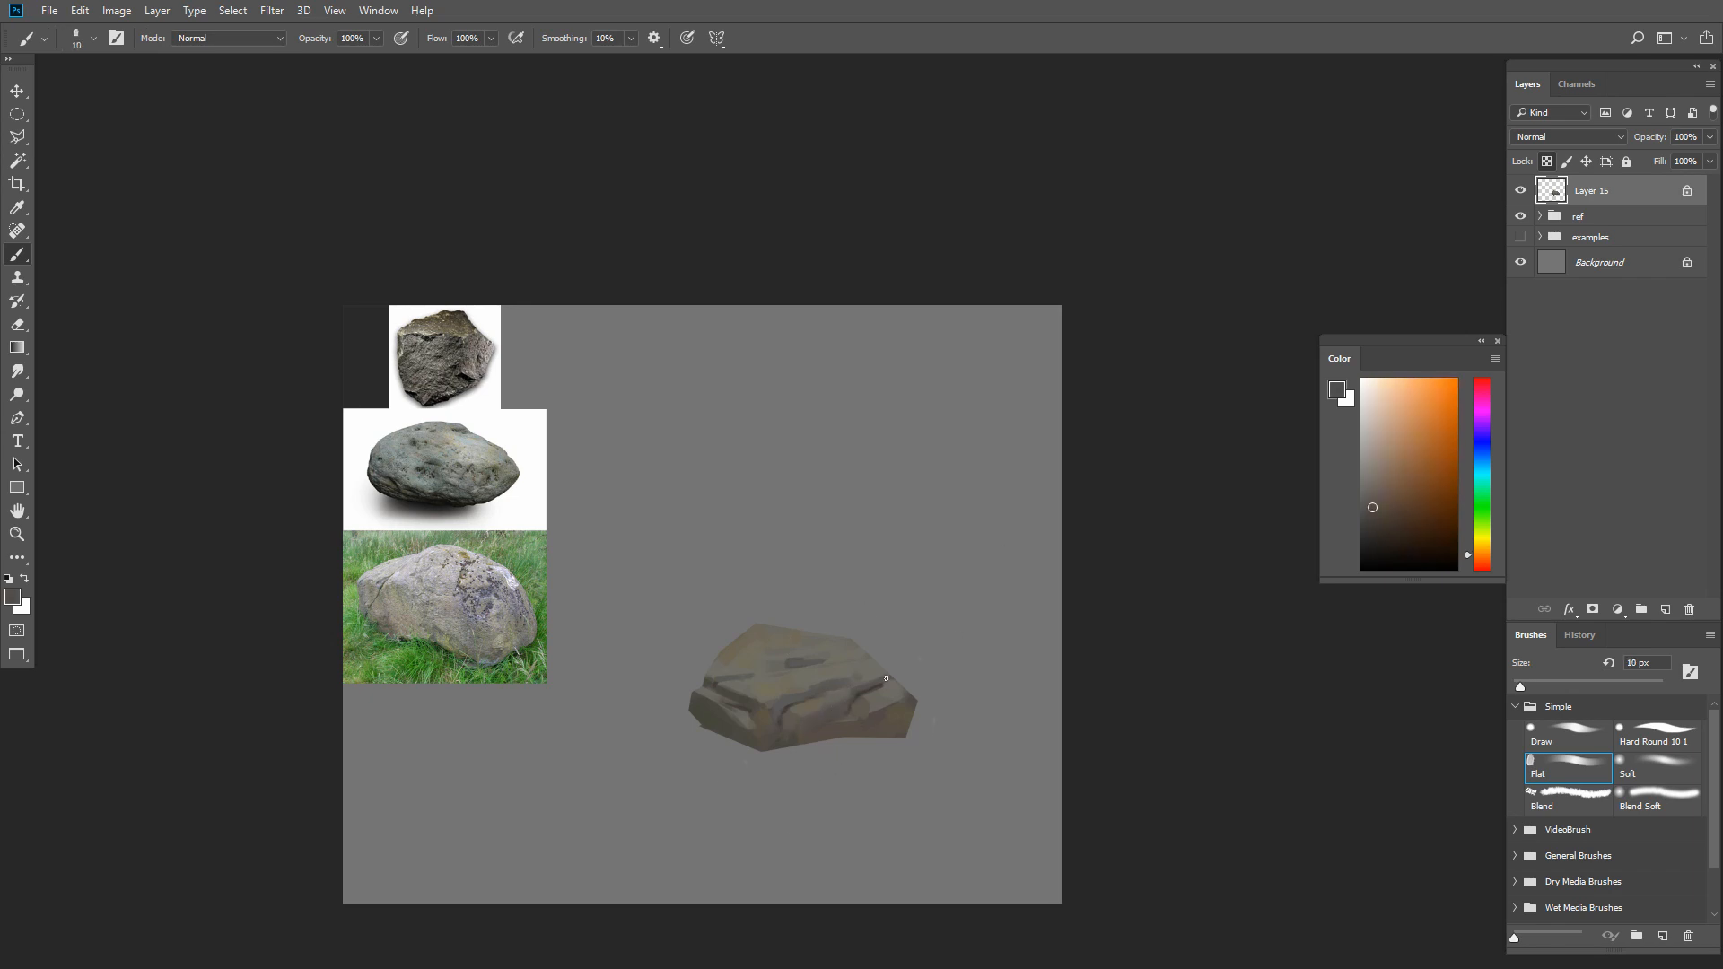
Extend the dark crack across the rock's top plane with sampled tones and a fine brush
{"action": "left_click", "coordinate": [788, 702], "text": "alt"}
{"action": "left_click", "coordinate": [840, 659], "text": "alt"}
{"action": "key", "text": "bracketleft"}
{"action": "key", "text": "bracketleft"}
{"action": "left_click", "coordinate": [783, 671], "text": "alt"}
{"action": "key", "text": "bracketright"}
{"action": "key", "text": "bracketright"}
Pick a desaturated olive gray and touch up the rock's left and right edges with a 15 px brush
{"action": "left_click", "coordinate": [1482, 532]}
{"action": "left_click", "coordinate": [1367, 507]}
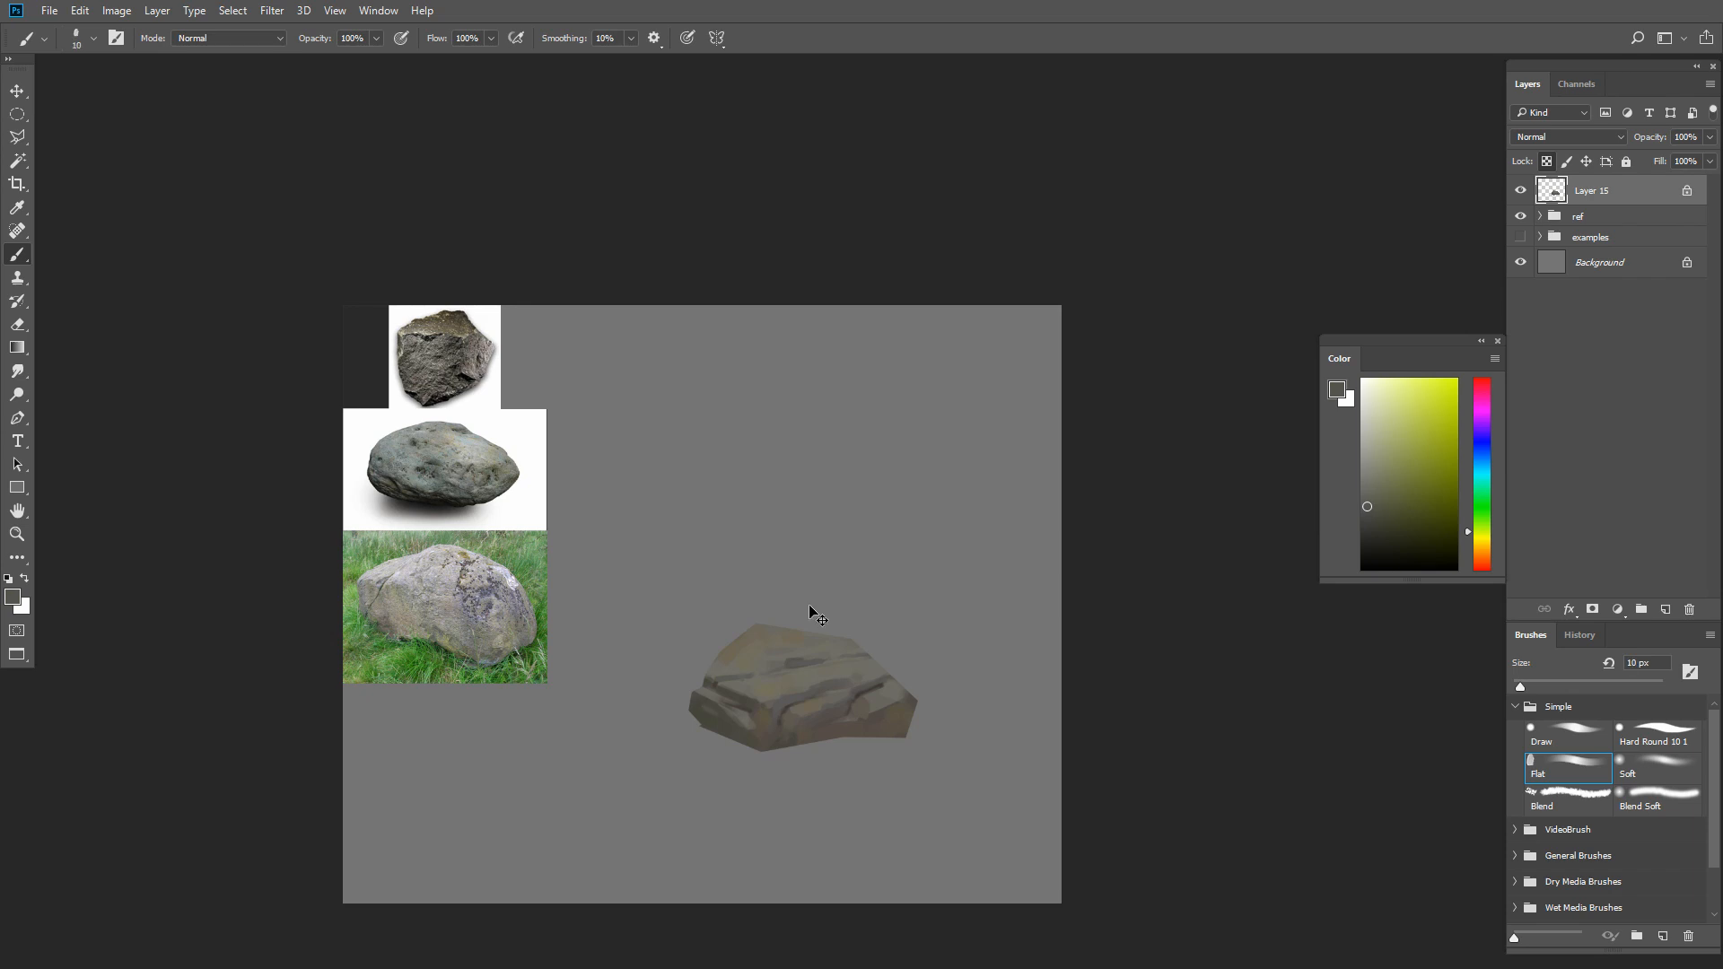
{"action": "key", "text": "bracketright"}
{"action": "left_click", "coordinate": [701, 705], "text": "alt"}
{"action": "left_click", "coordinate": [901, 705], "text": "alt"}
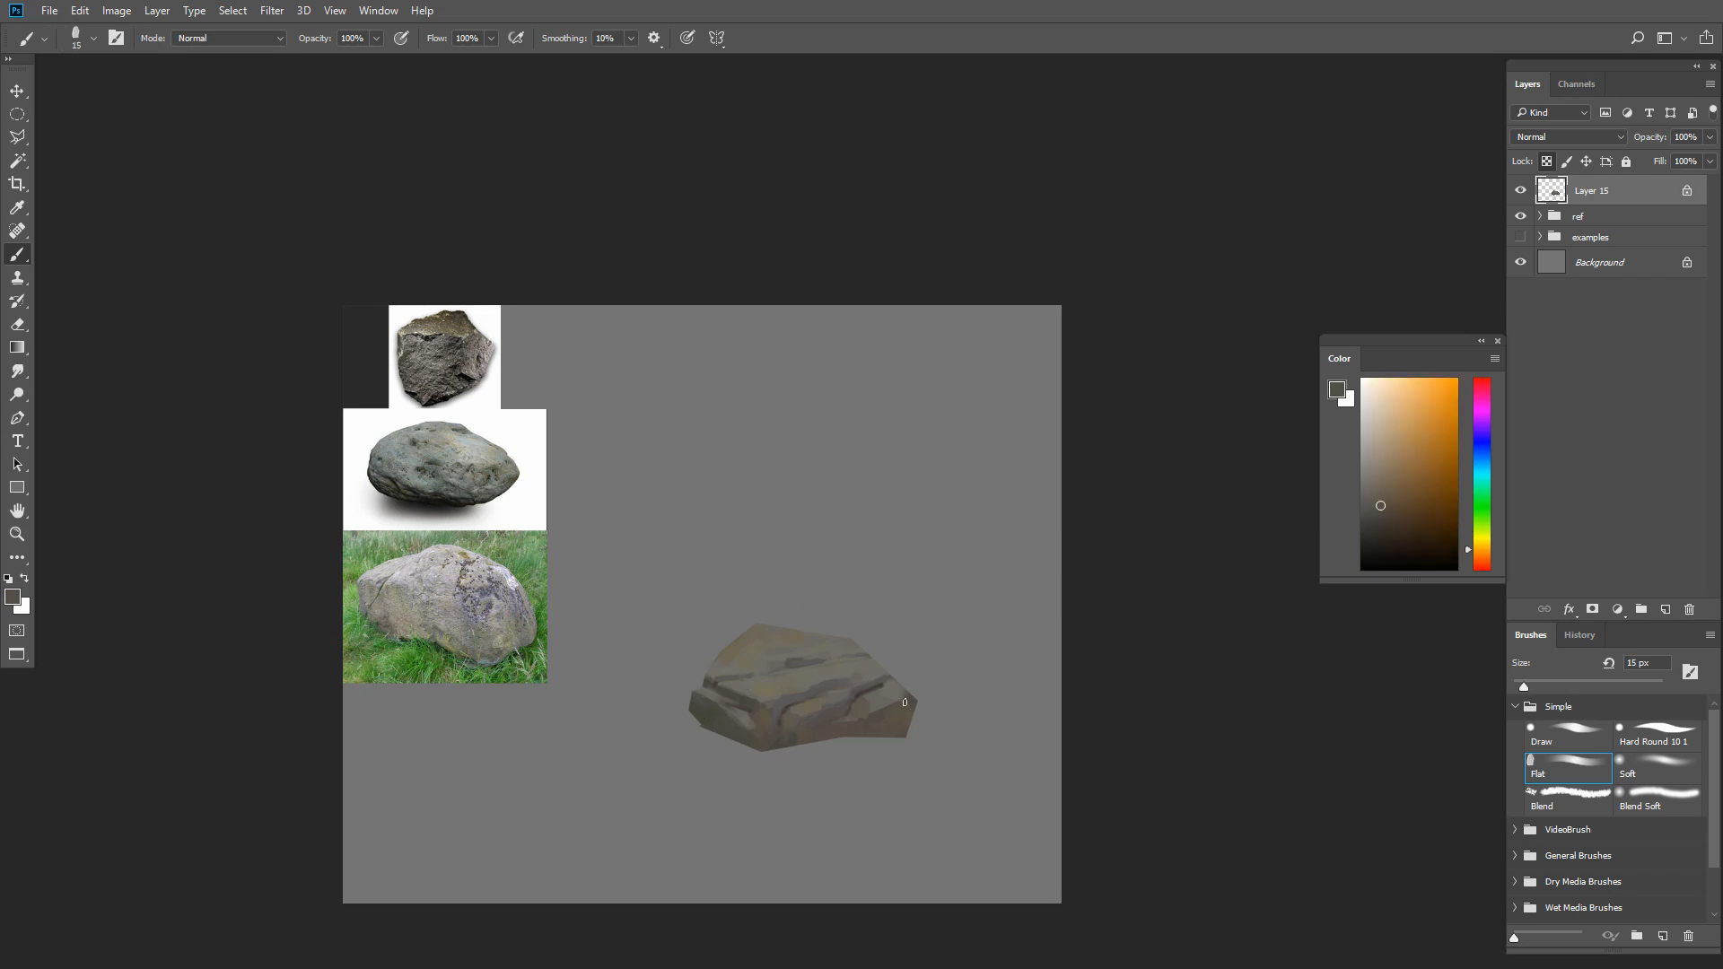
Blend sampled browns over the right end of the front face and soften the left ledge
{"action": "left_click", "coordinate": [875, 715], "text": "alt"}
{"action": "key", "text": "bracketright"}
{"action": "left_click", "coordinate": [900, 711], "text": "alt"}
{"action": "mouse_move", "coordinate": [884, 719]}
{"action": "left_mouse_down"}
{"action": "mouse_move", "coordinate": [857, 727]}
{"action": "mouse_move", "coordinate": [788, 701]}
{"action": "mouse_move", "coordinate": [835, 724]}
{"action": "left_mouse_up"}
{"action": "key", "text": "bracketleft"}
{"action": "left_click", "coordinate": [727, 694], "text": "alt"}
{"action": "left_click", "coordinate": [797, 663], "text": "alt"}
Even out the lower middle of the front face with sampled browns and a larger brush
{"action": "key", "text": "bracketright"}
{"action": "key", "text": "bracketright"}
{"action": "left_click", "coordinate": [830, 728], "text": "alt"}
{"action": "key", "text": "bracketleft"}
{"action": "left_click", "coordinate": [800, 717], "text": "alt"}
{"action": "key", "text": "bracketright"}
{"action": "key", "text": "bracketright"}
{"action": "key", "text": "bracketright"}
Blend the tones around the central crease of the front face using sampled colors and a 20 px brush
{"action": "left_click", "coordinate": [832, 723], "text": "alt"}
{"action": "left_click", "coordinate": [829, 718], "text": "alt"}
{"action": "left_click", "coordinate": [832, 714], "text": "alt"}
{"action": "key", "text": "bracketleft"}
{"action": "key", "text": "bracketleft"}
{"action": "left_click", "coordinate": [827, 718], "text": "alt"}
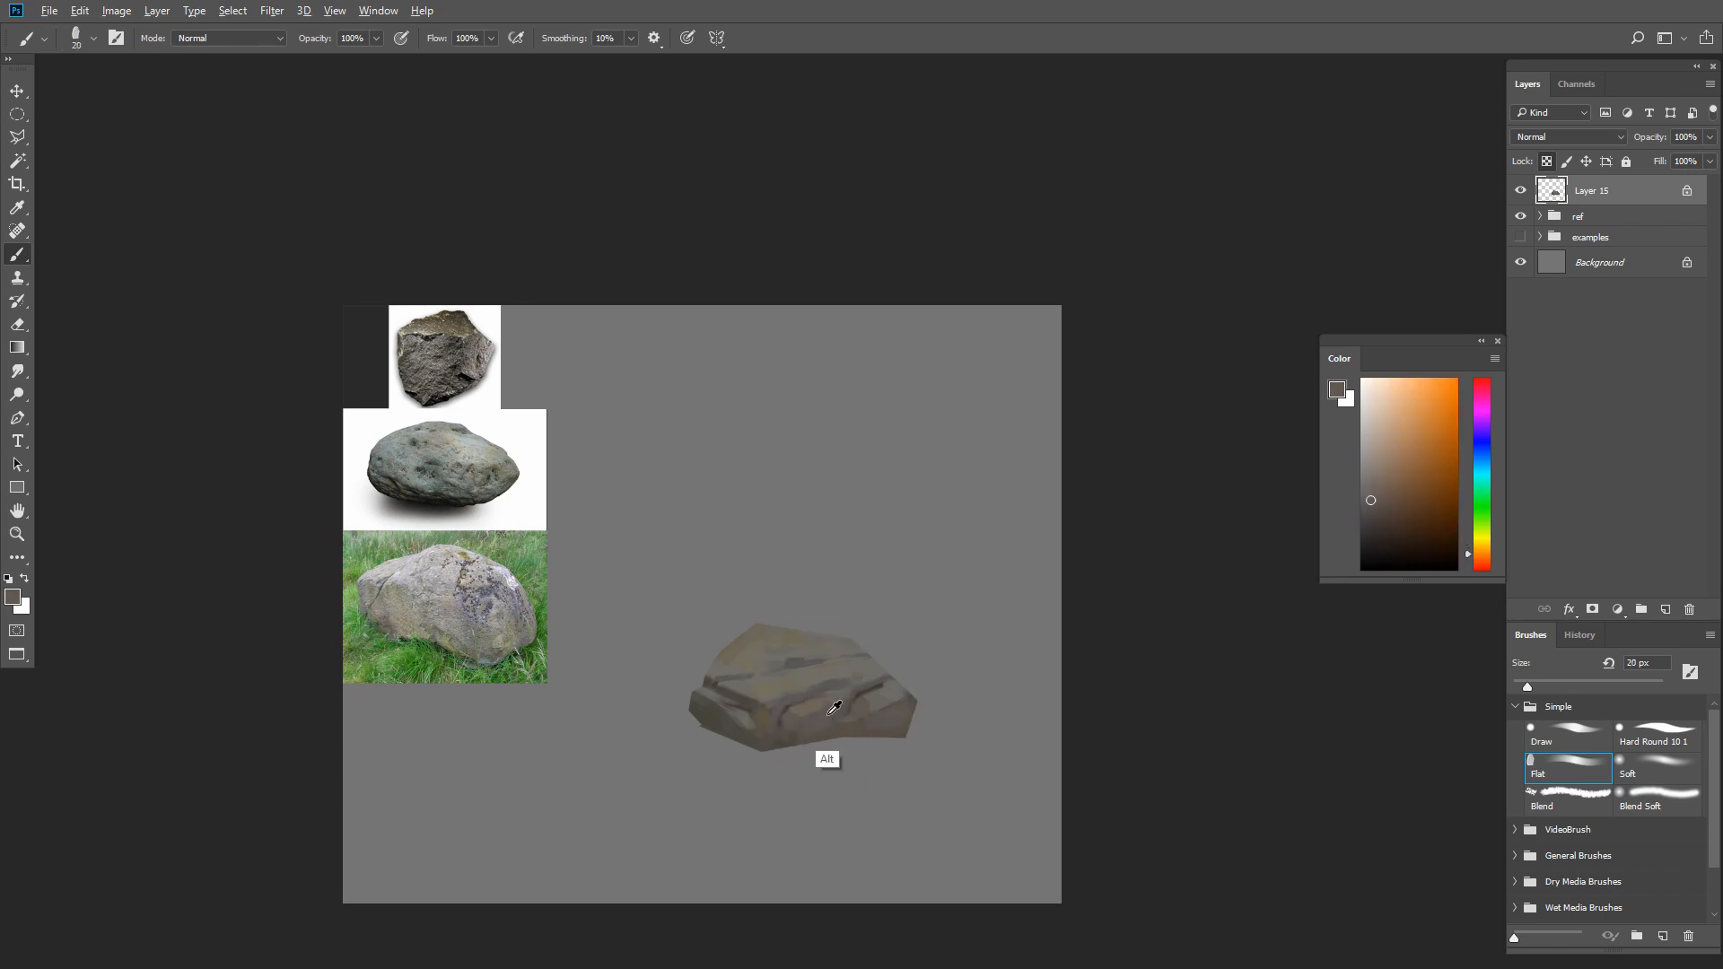
{"action": "left_click", "coordinate": [827, 715], "text": "alt"}
Shade the lower front face with a darker neutral gray, adjusting the brush size
{"action": "key", "text": "bracketright"}
{"action": "key", "text": "bracketright"}
{"action": "left_click", "coordinate": [1370, 516]}
{"action": "key", "text": "bracketright"}
{"action": "key", "text": "bracketright"}
{"action": "key", "text": "bracketright"}
{"action": "key", "text": "bracketleft"}
Deepen the shadows at the rock's left end with a dark olive green and a 25 px brush
{"action": "key", "text": "bracketleft"}
{"action": "key", "text": "bracketleft"}
{"action": "key", "text": "bracketright"}
{"action": "left_click", "coordinate": [839, 727], "text": "alt"}
Darken the rock's lower-left edge with a dark olive green and an enlarged brush
{"action": "left_click", "coordinate": [1370, 524]}
{"action": "left_click", "coordinate": [1470, 532]}
{"action": "left_click", "coordinate": [1370, 543]}
{"action": "key", "text": "bracketright"}
{"action": "key", "text": "bracketright"}
{"action": "key", "text": "bracketright"}
{"action": "left_click", "coordinate": [1384, 538]}
{"action": "key", "text": "bracketright"}
{"action": "left_click", "coordinate": [743, 743], "text": "alt"}
{"action": "left_click_drag", "start_coordinate": [682, 707], "coordinate": [751, 748]}
{"action": "left_click", "coordinate": [707, 716], "text": "alt"}
{"action": "left_click", "coordinate": [1396, 527]}
Rework the rock's top plane and its cracks with sampled browns, varying the brush size down to 8 px
{"action": "key", "text": "bracketleft"}
{"action": "key", "text": "bracketleft"}
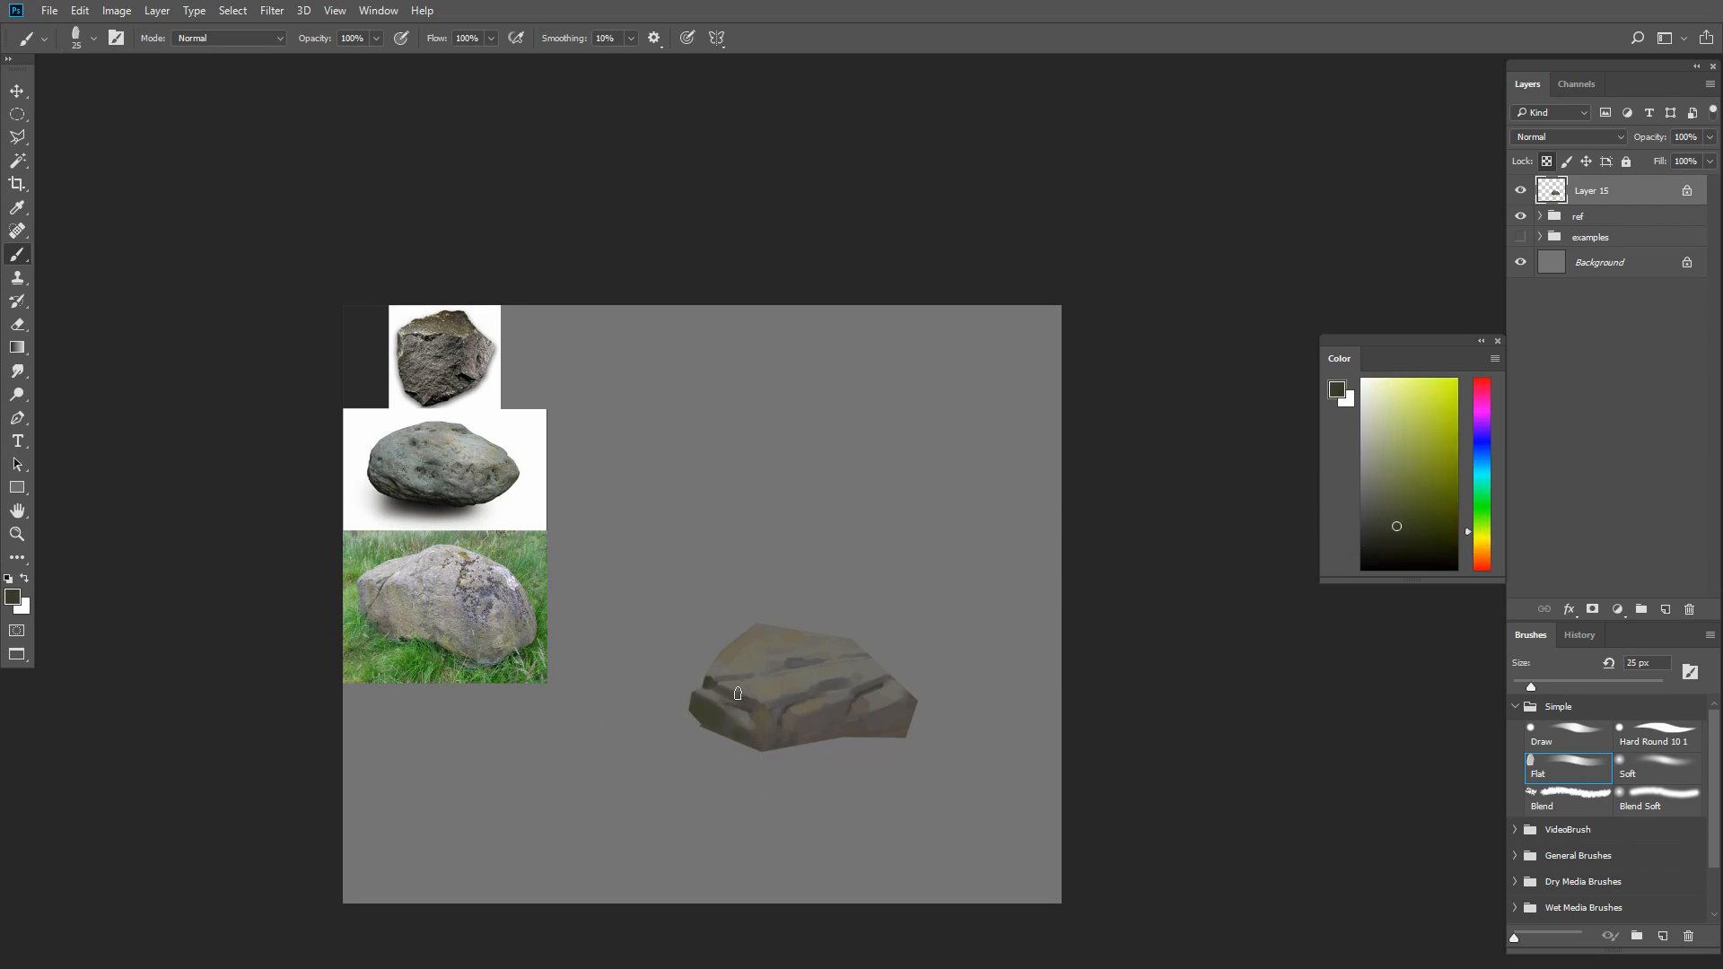
{"action": "key", "text": "bracketleft"}
{"action": "key", "text": "bracketleft"}
{"action": "key", "text": "bracketleft"}
{"action": "left_click", "coordinate": [783, 669], "text": "alt"}
{"action": "key", "text": "bracketright"}
{"action": "key", "text": "bracketright"}
{"action": "left_click", "coordinate": [768, 651], "text": "alt"}
{"action": "key", "text": "bracketright"}
{"action": "left_click", "coordinate": [799, 647], "text": "alt"}
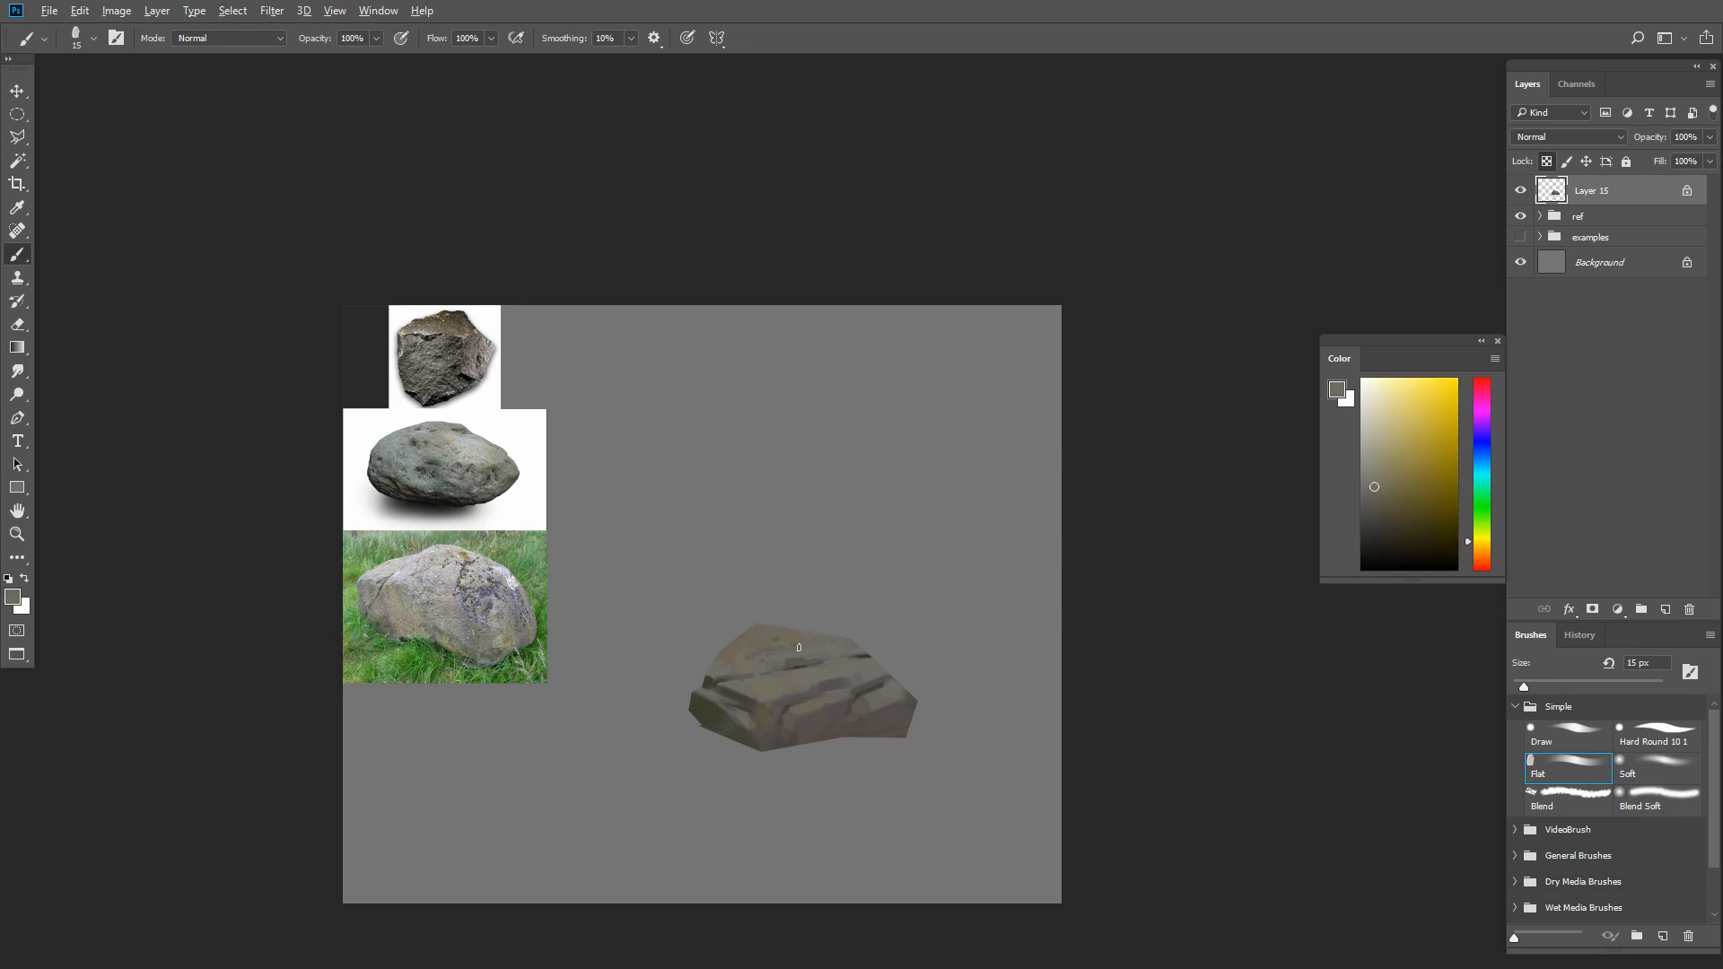
Sharpen the crack behind the central ledge with sampled dark and mid browns, using a brush of about 7 to 10 px
{"action": "key", "text": "bracketleft"}
{"action": "left_click", "coordinate": [831, 682], "text": "alt"}
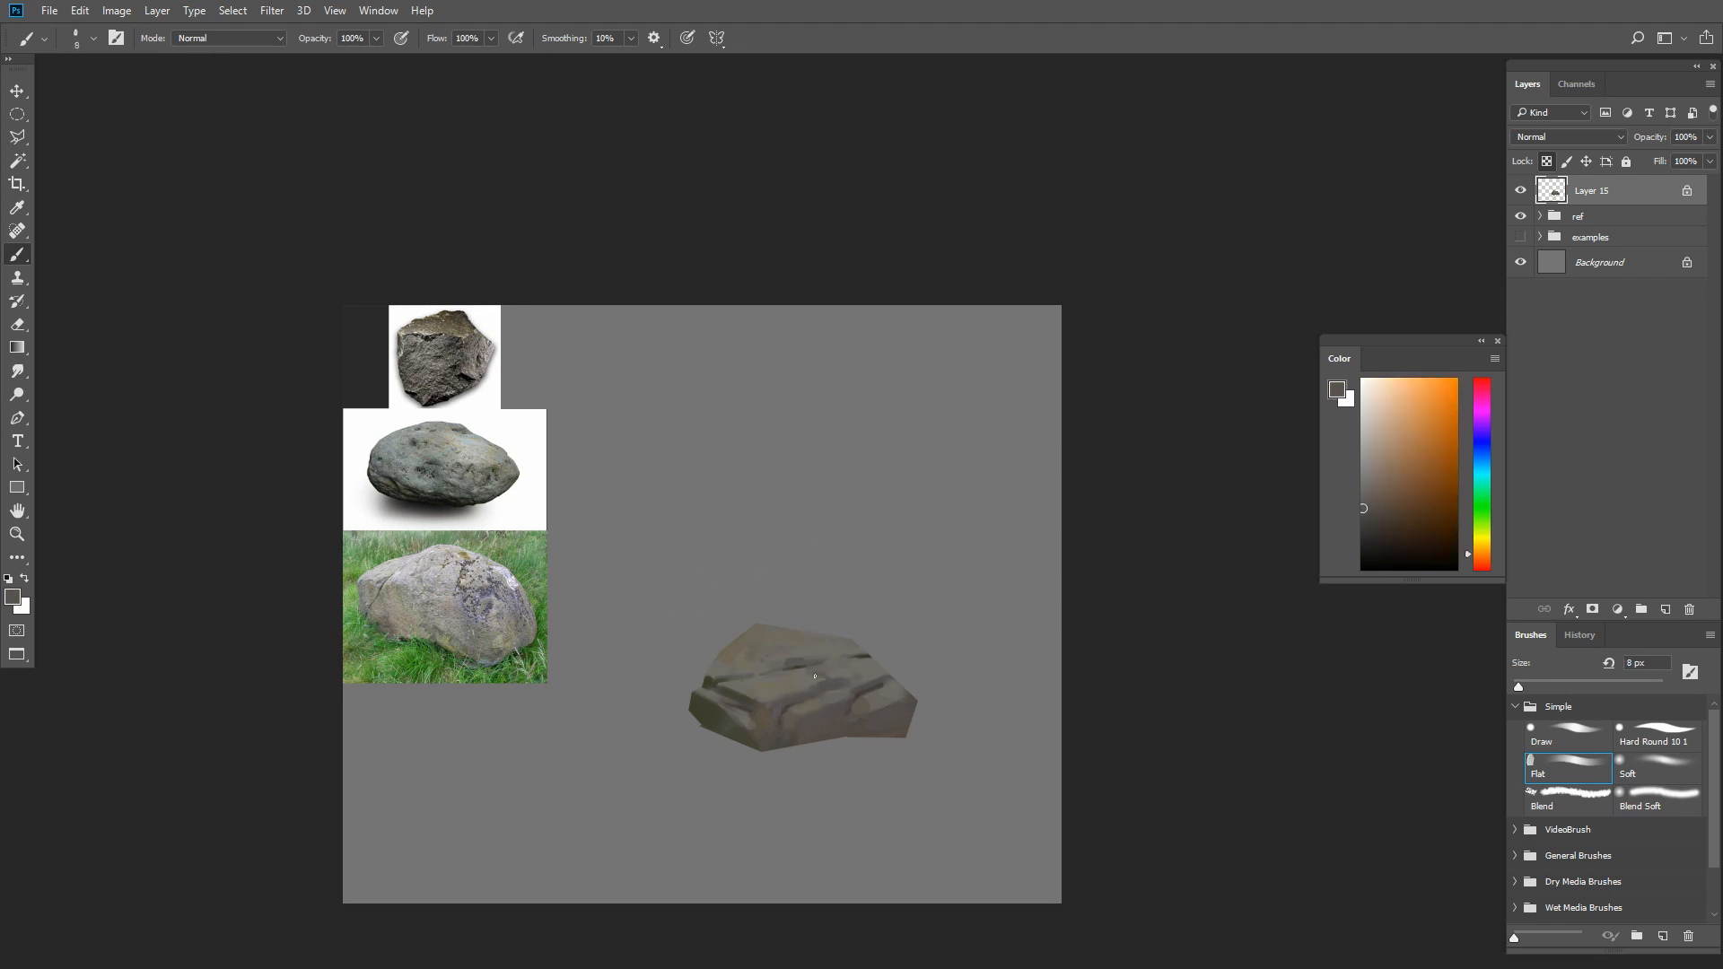
{"action": "left_click", "coordinate": [820, 676], "text": "alt"}
{"action": "key", "text": "bracketleft"}
{"action": "key", "text": "bracketleft"}
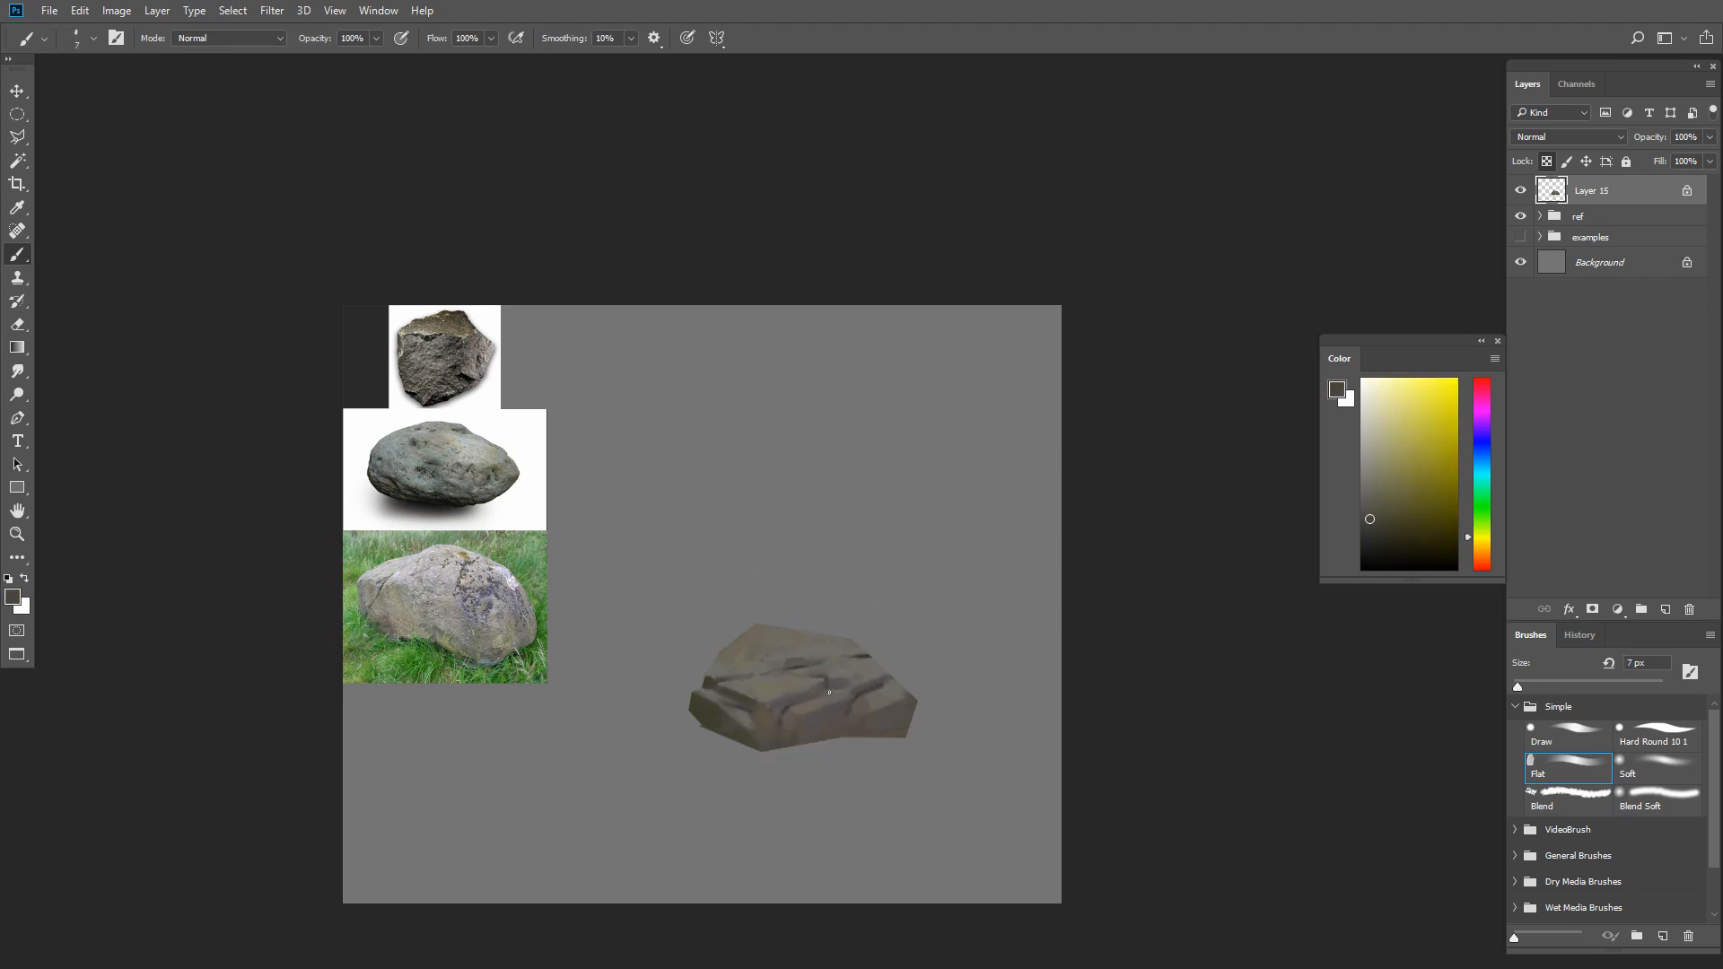
{"action": "left_click", "coordinate": [828, 679], "text": "alt"}
{"action": "key", "text": "bracketleft"}
{"action": "left_click", "coordinate": [860, 677], "text": "alt"}
{"action": "key", "text": "bracketright"}
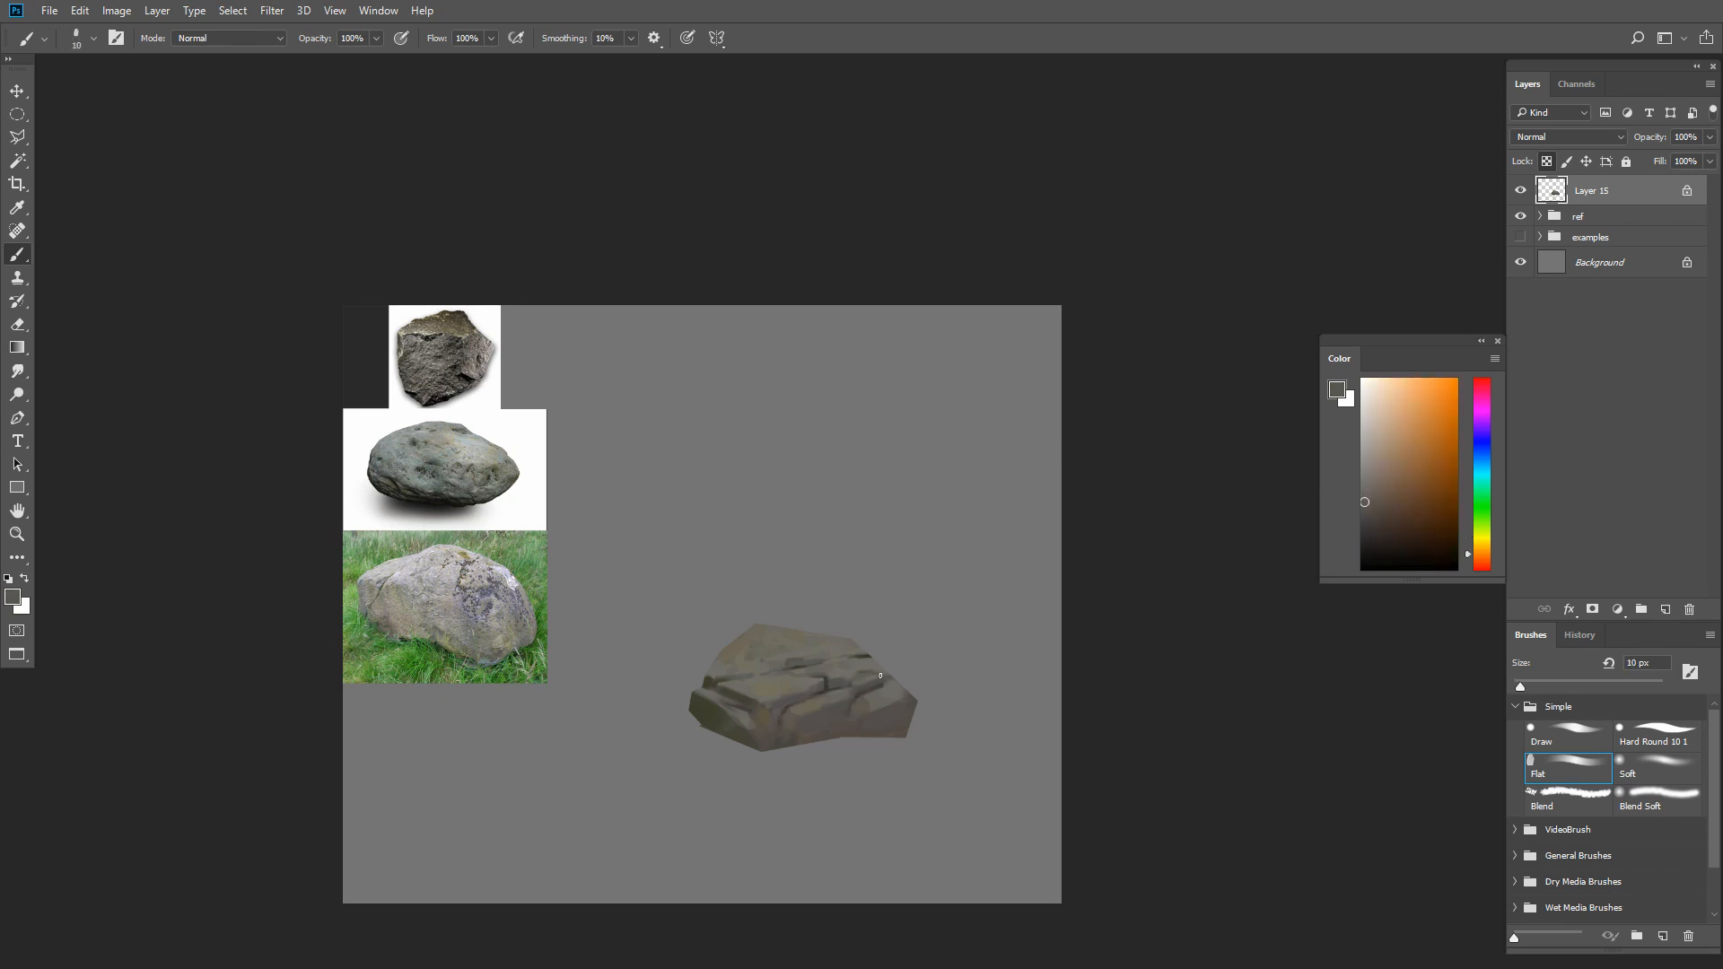
Darken the crack near the rock's upper-right edge with sampled dark tones and an 8 px brush
{"action": "left_click", "coordinate": [880, 674], "text": "alt"}
{"action": "left_click", "coordinate": [878, 673], "text": "alt"}
{"action": "key", "text": "bracketleft"}
{"action": "key", "text": "bracketleft"}
{"action": "left_click", "coordinate": [876, 666], "text": "alt"}
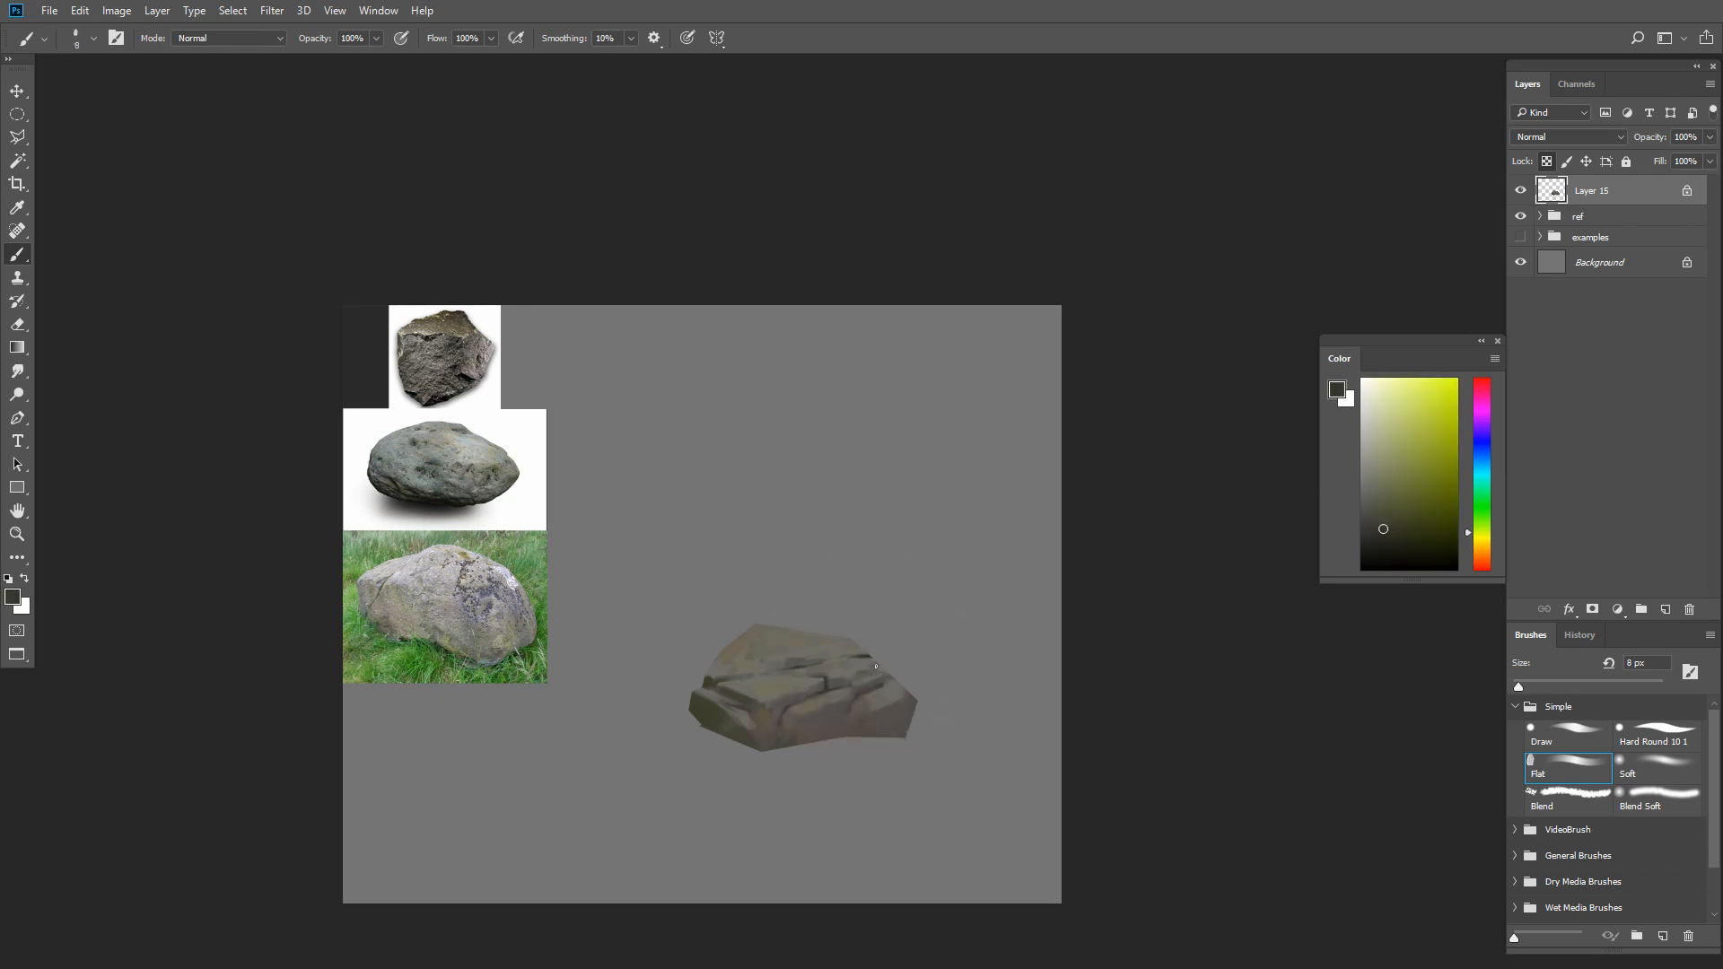
{"action": "left_click", "coordinate": [867, 670], "text": "alt"}
Blend the stone around the upper-right crack with a sampled olive brown and a 15 px brush
{"action": "key", "text": "bracketright"}
{"action": "key", "text": "bracketright"}
{"action": "key", "text": "bracketright"}
{"action": "left_click", "coordinate": [867, 664], "text": "alt"}
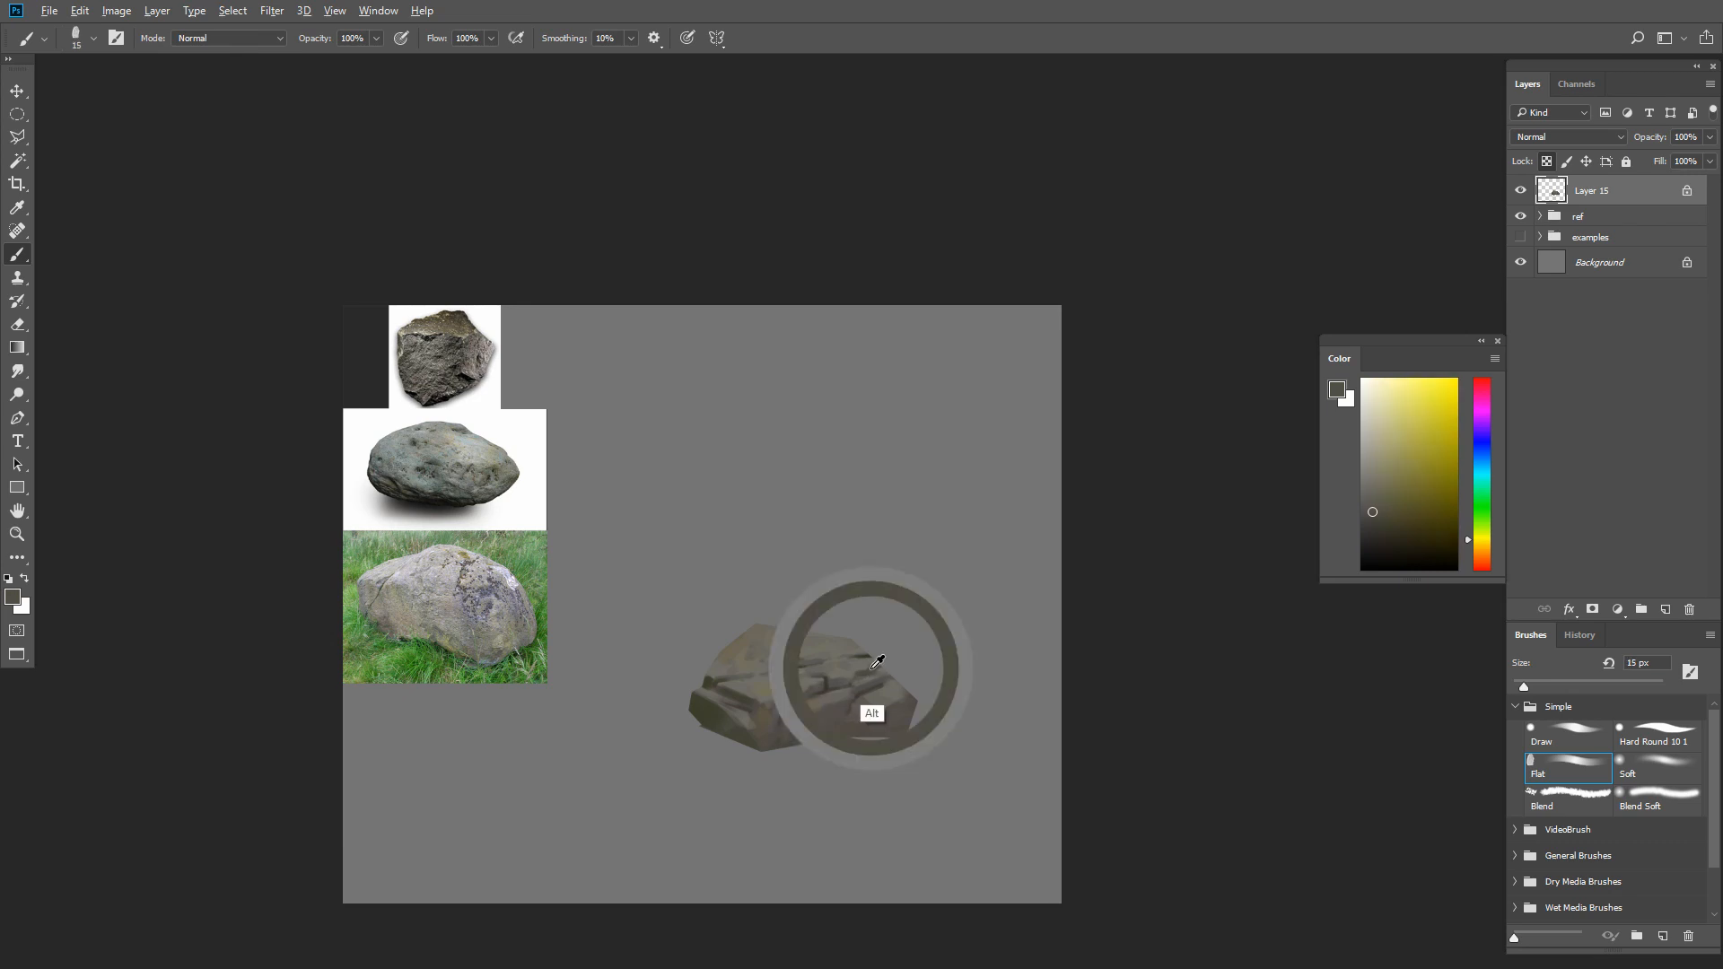
Define the dark cracks beneath the central ledge with sampled colors and a 9 px brush
{"action": "key", "text": "bracketleft"}
{"action": "key", "text": "bracketleft"}
{"action": "left_click", "coordinate": [824, 684], "text": "alt"}
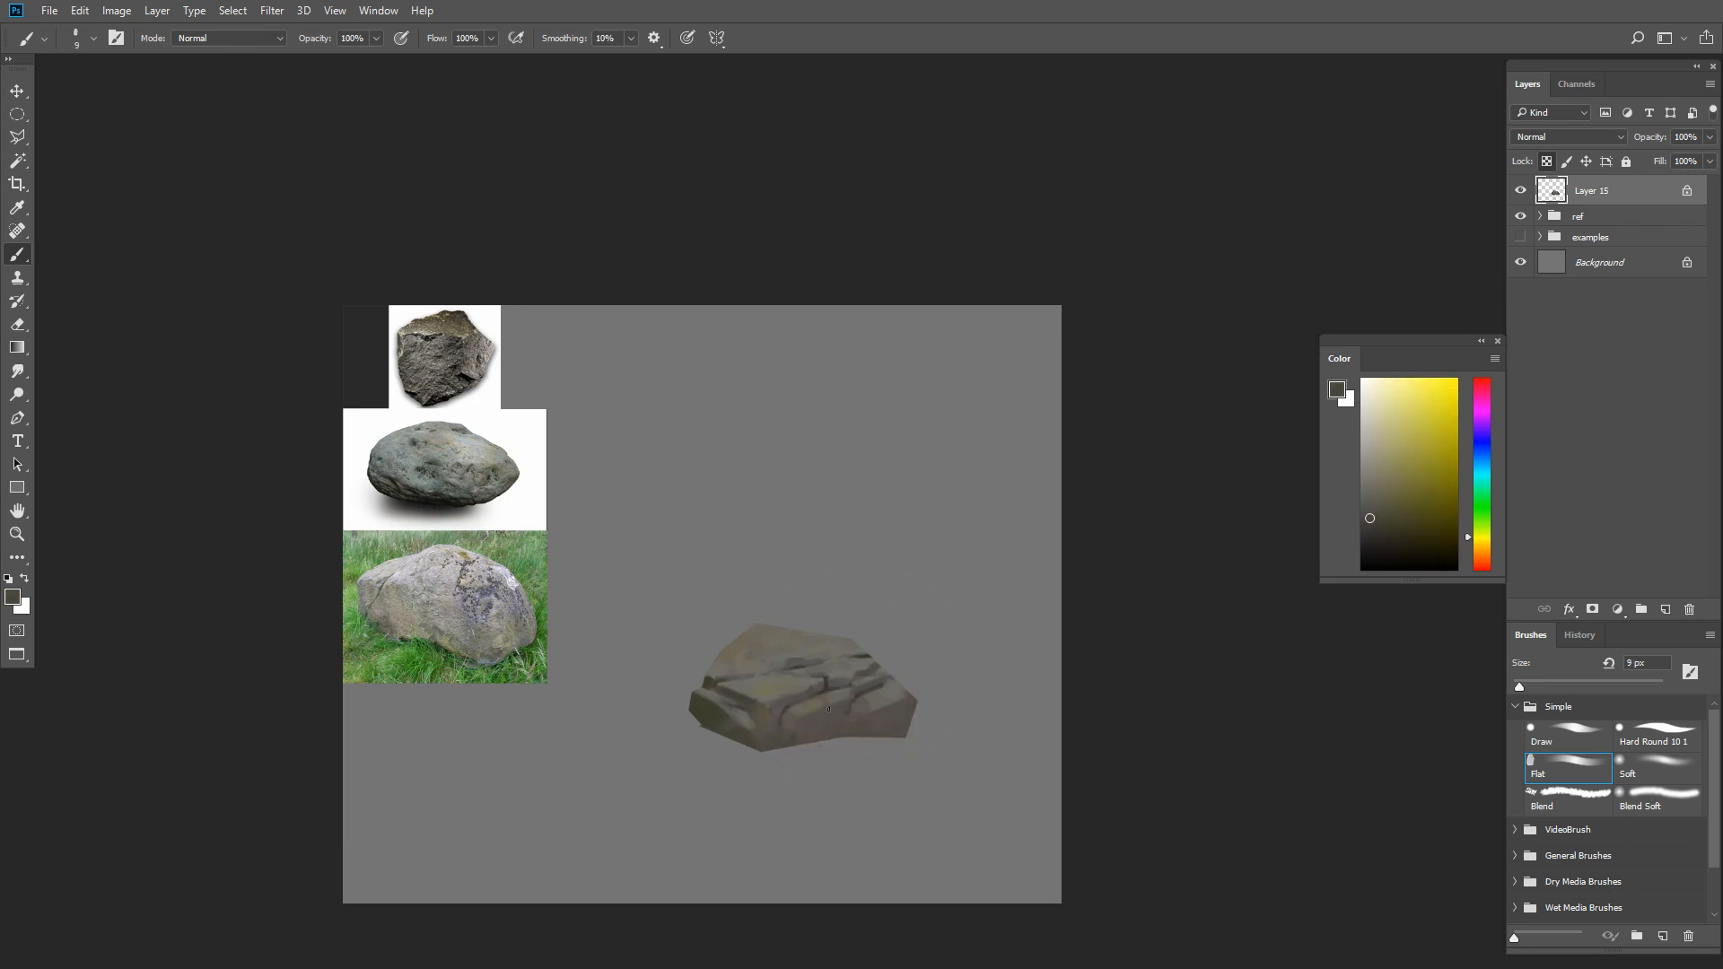
{"action": "left_click", "coordinate": [827, 708], "text": "alt"}
{"action": "left_click", "coordinate": [813, 705], "text": "alt"}
Even out the lower front face with a sampled brown gray and a 20 px brush
{"action": "key", "text": "bracketright"}
{"action": "key", "text": "bracketright"}
{"action": "key", "text": "bracketright"}
{"action": "left_click", "coordinate": [808, 727], "text": "alt"}
Model the small planes at the rock's left end with sampled browns and a 10 px brush
{"action": "left_click", "coordinate": [716, 695], "text": "alt"}
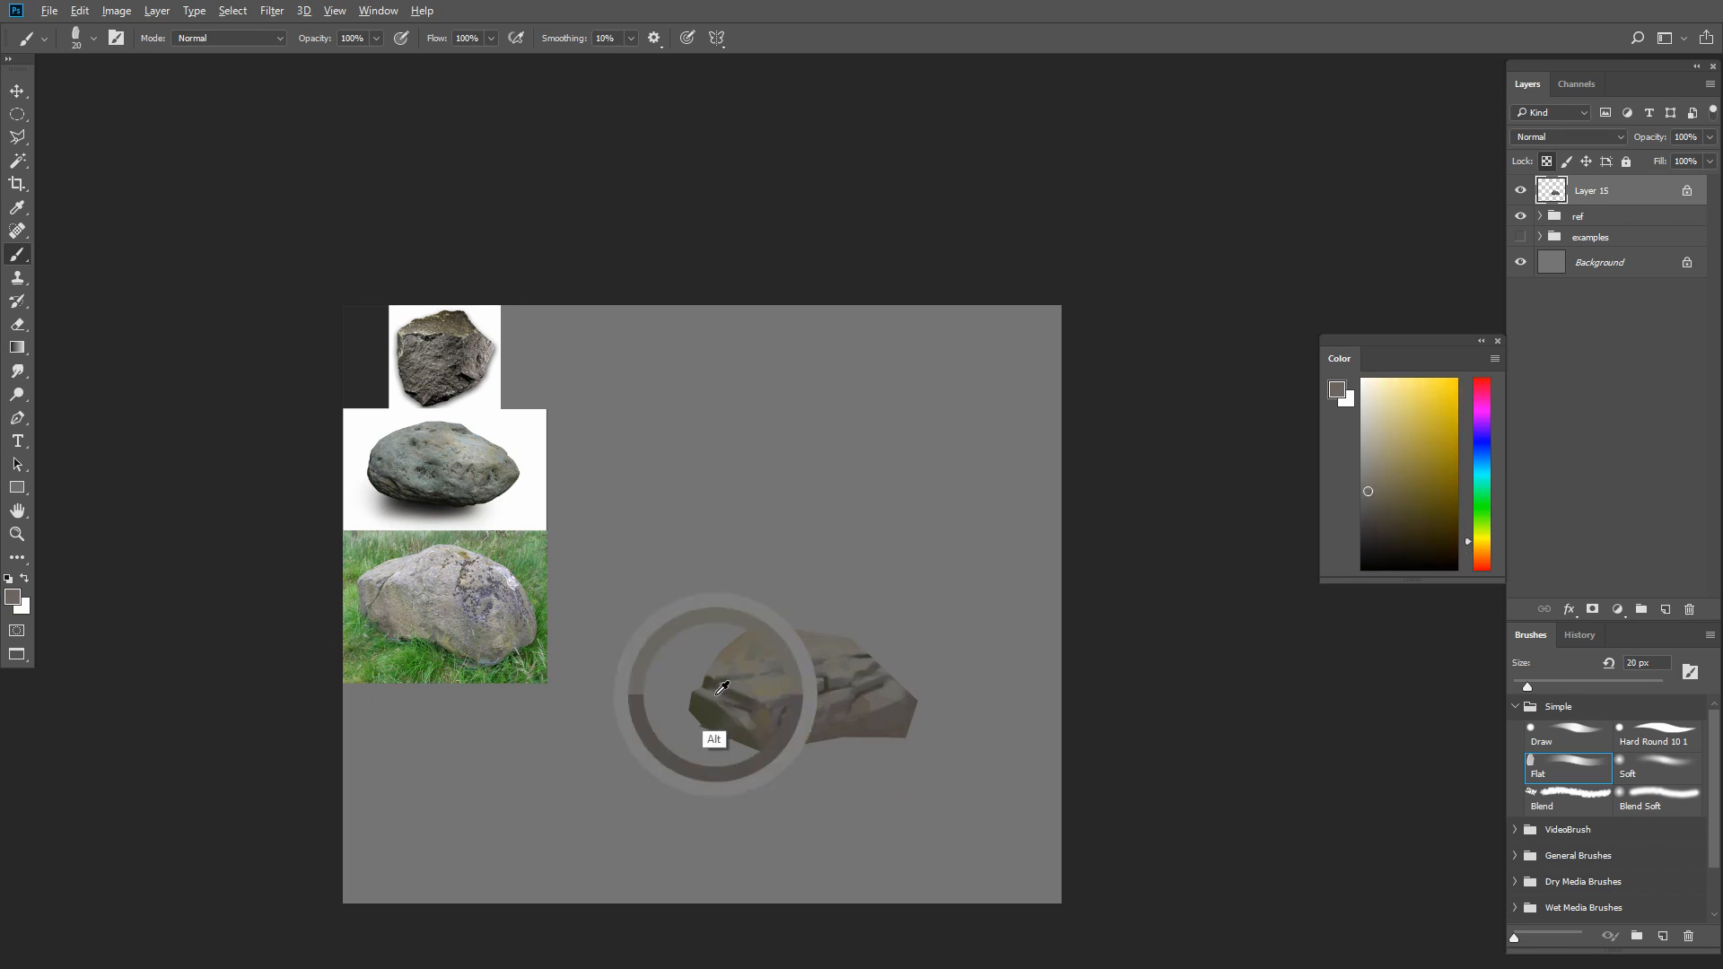
{"action": "key", "text": "bracketleft"}
{"action": "left_click", "coordinate": [710, 703], "text": "alt"}
{"action": "key", "text": "bracketleft"}
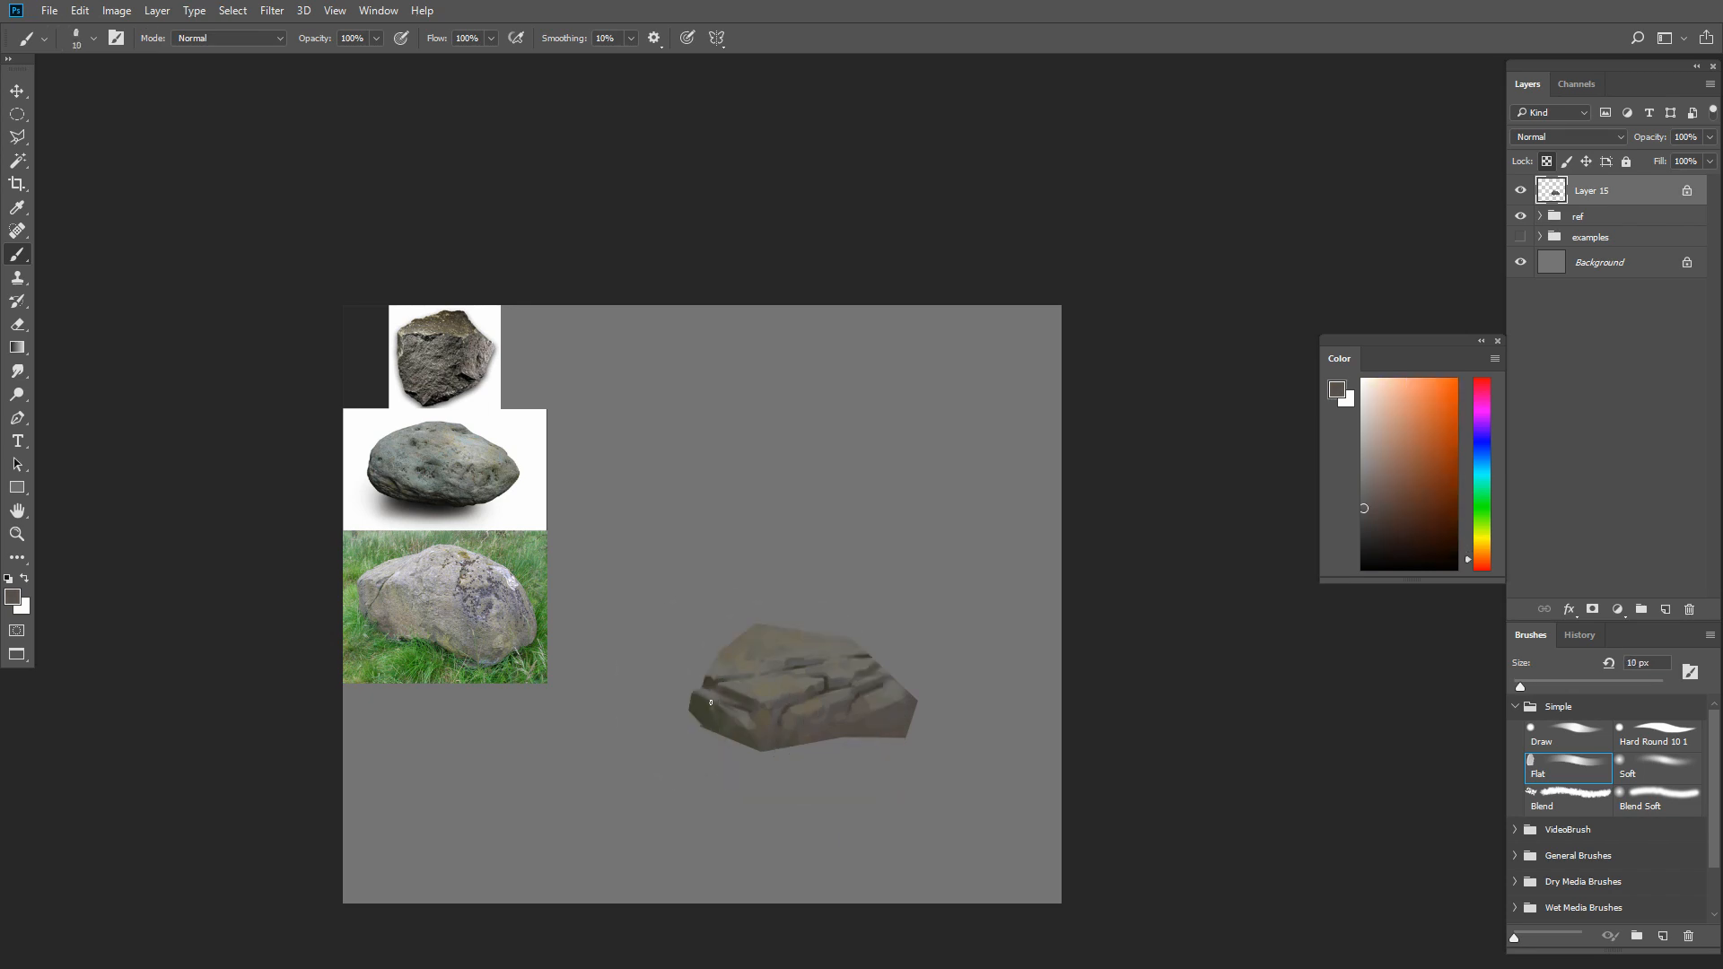
{"action": "left_click", "coordinate": [719, 723], "text": "alt"}
Add fine lighter accents to the left end's edges with a sampled warm gray and a 6 px brush
{"action": "key", "text": "bracketleft"}
{"action": "key", "text": "bracketleft"}
{"action": "key", "text": "bracketleft"}
{"action": "key", "text": "bracketleft"}
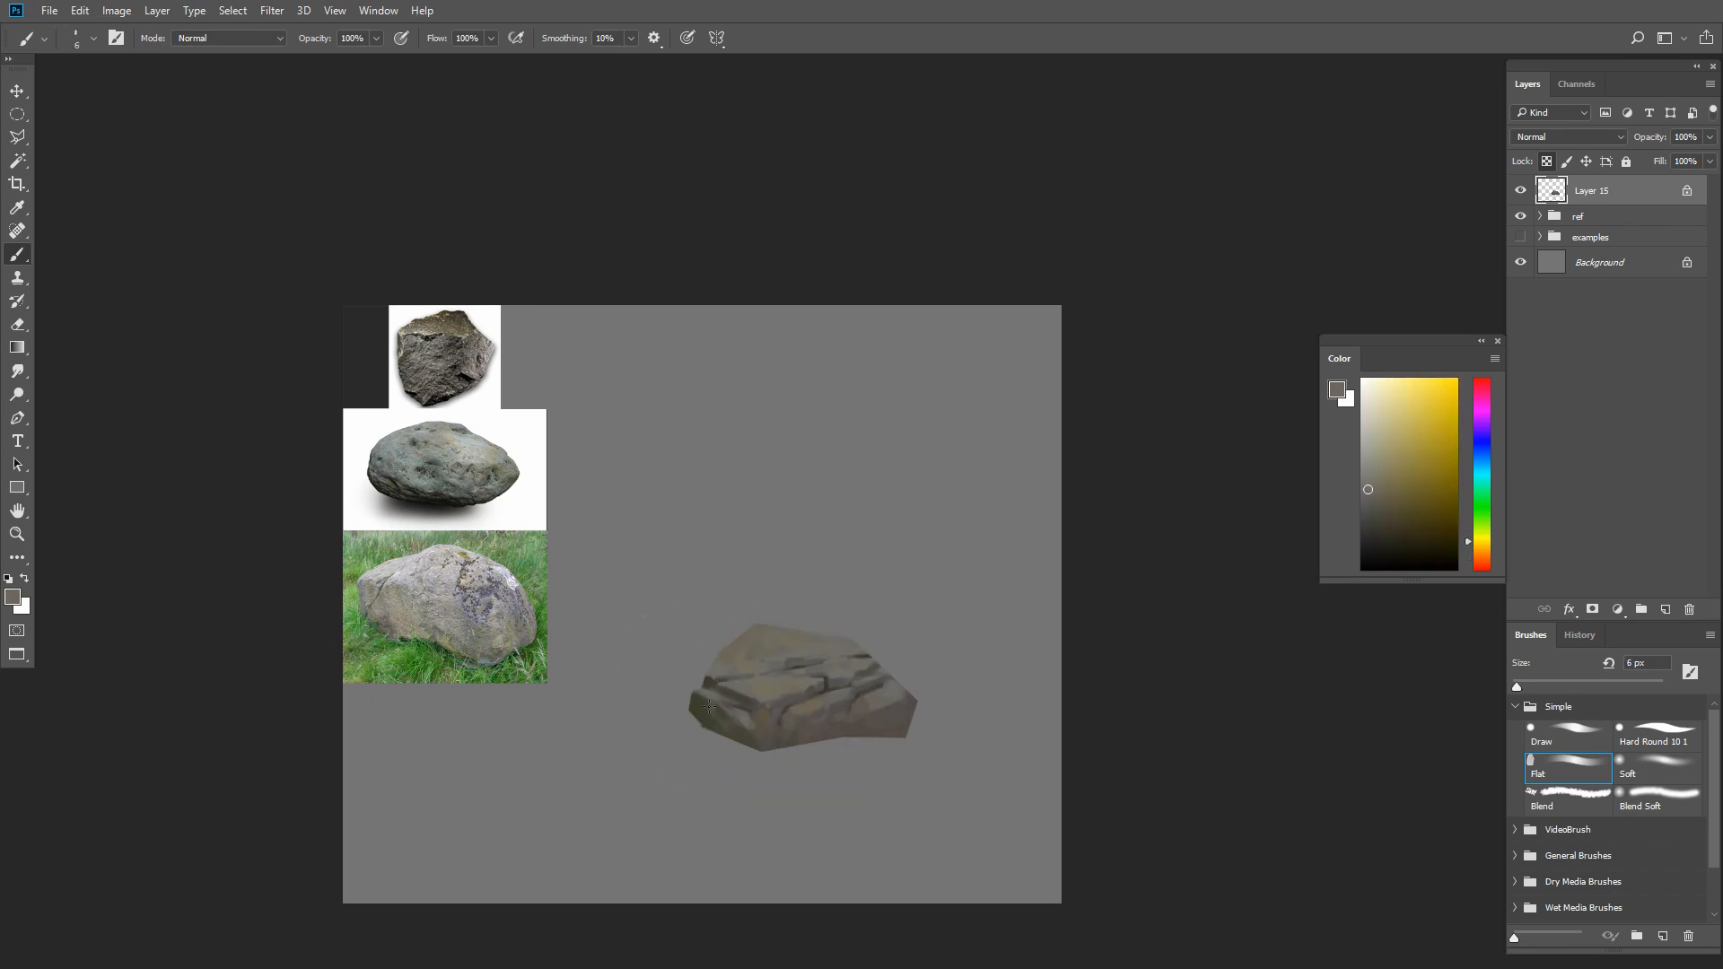
{"action": "key", "text": "bracketright"}
{"action": "key", "text": "bracketright"}
{"action": "left_click", "coordinate": [710, 712], "text": "alt"}
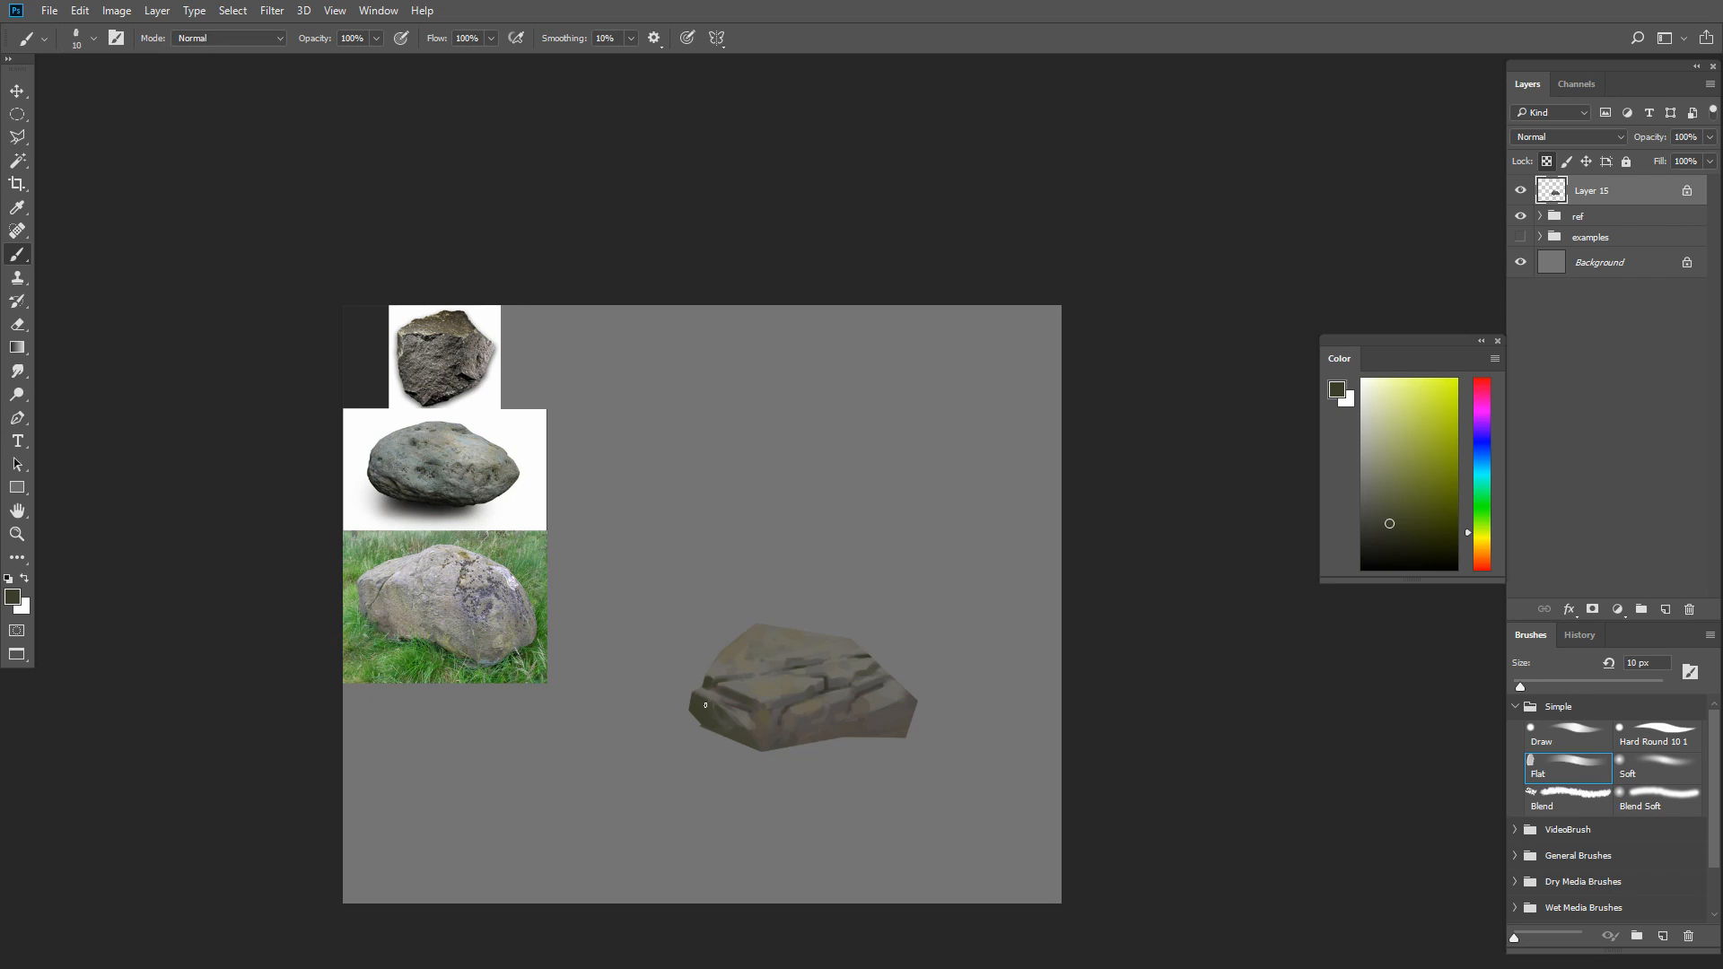
{"action": "left_click", "coordinate": [711, 735], "text": "alt"}
Shade the lower-left face with sampled dark olive tones and a 15 px brush
{"action": "key", "text": "bracketright"}
{"action": "key", "text": "bracketright"}
{"action": "key", "text": "bracketright"}
{"action": "key", "text": "bracketright"}
{"action": "key", "text": "bracketright"}
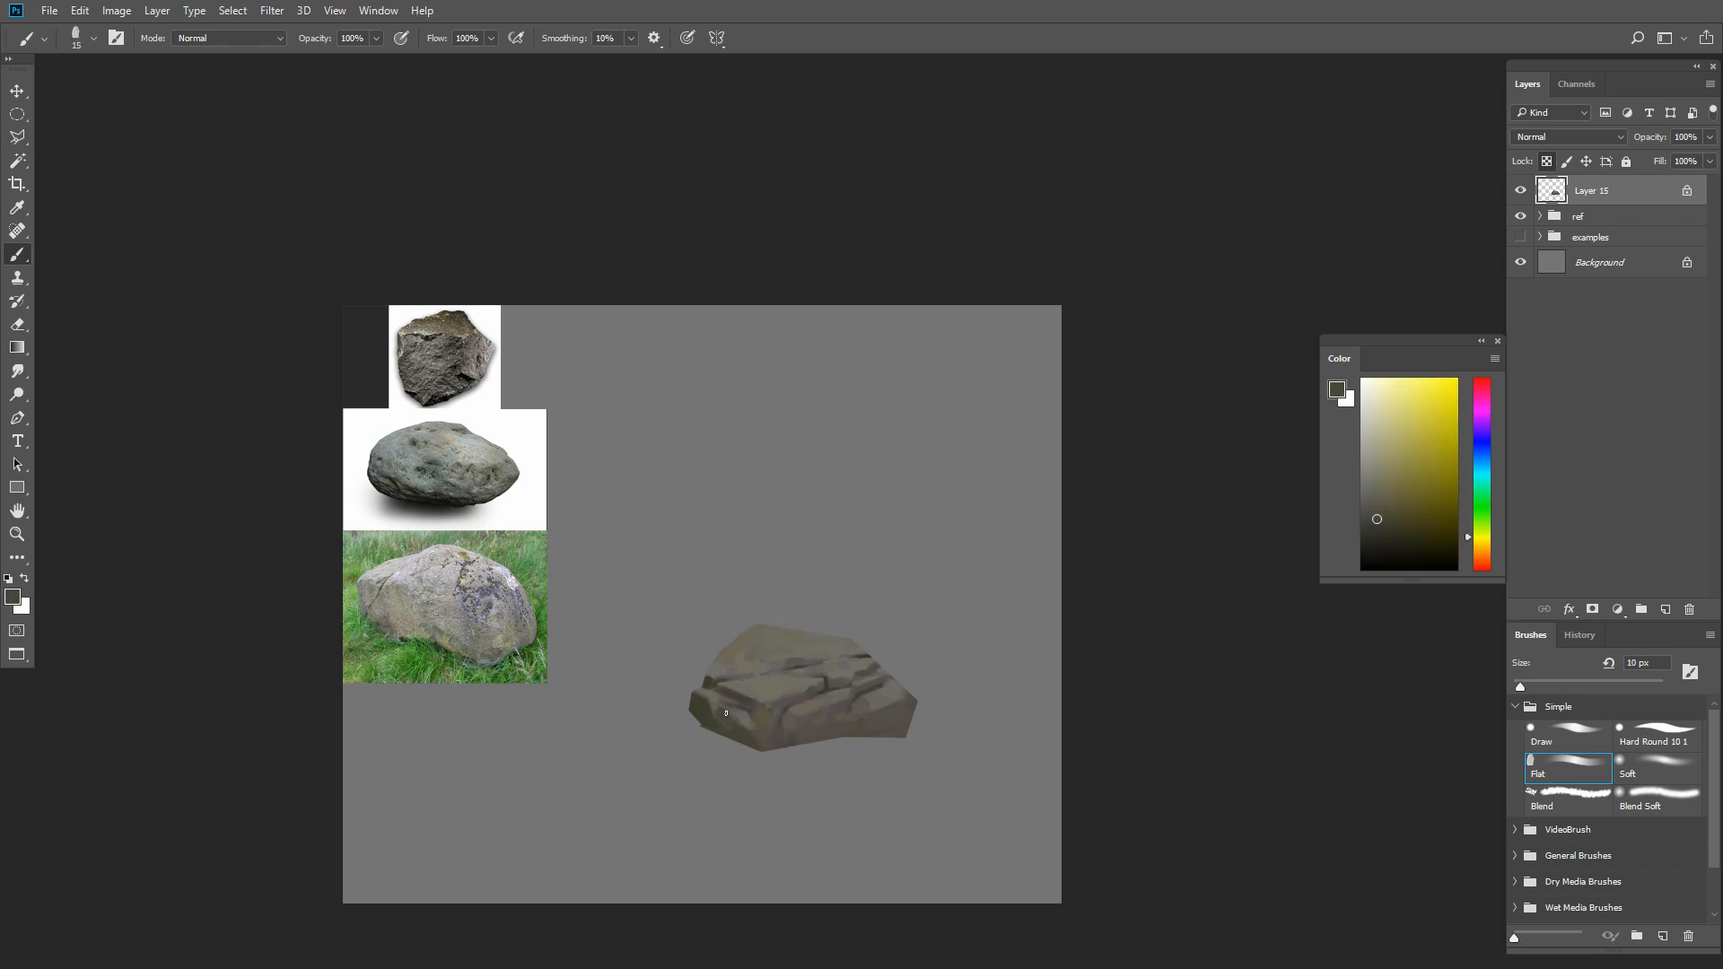
{"action": "left_click", "coordinate": [718, 697], "text": "alt"}
{"action": "left_click", "coordinate": [705, 715], "text": "alt"}
{"action": "key", "text": "bracketright"}
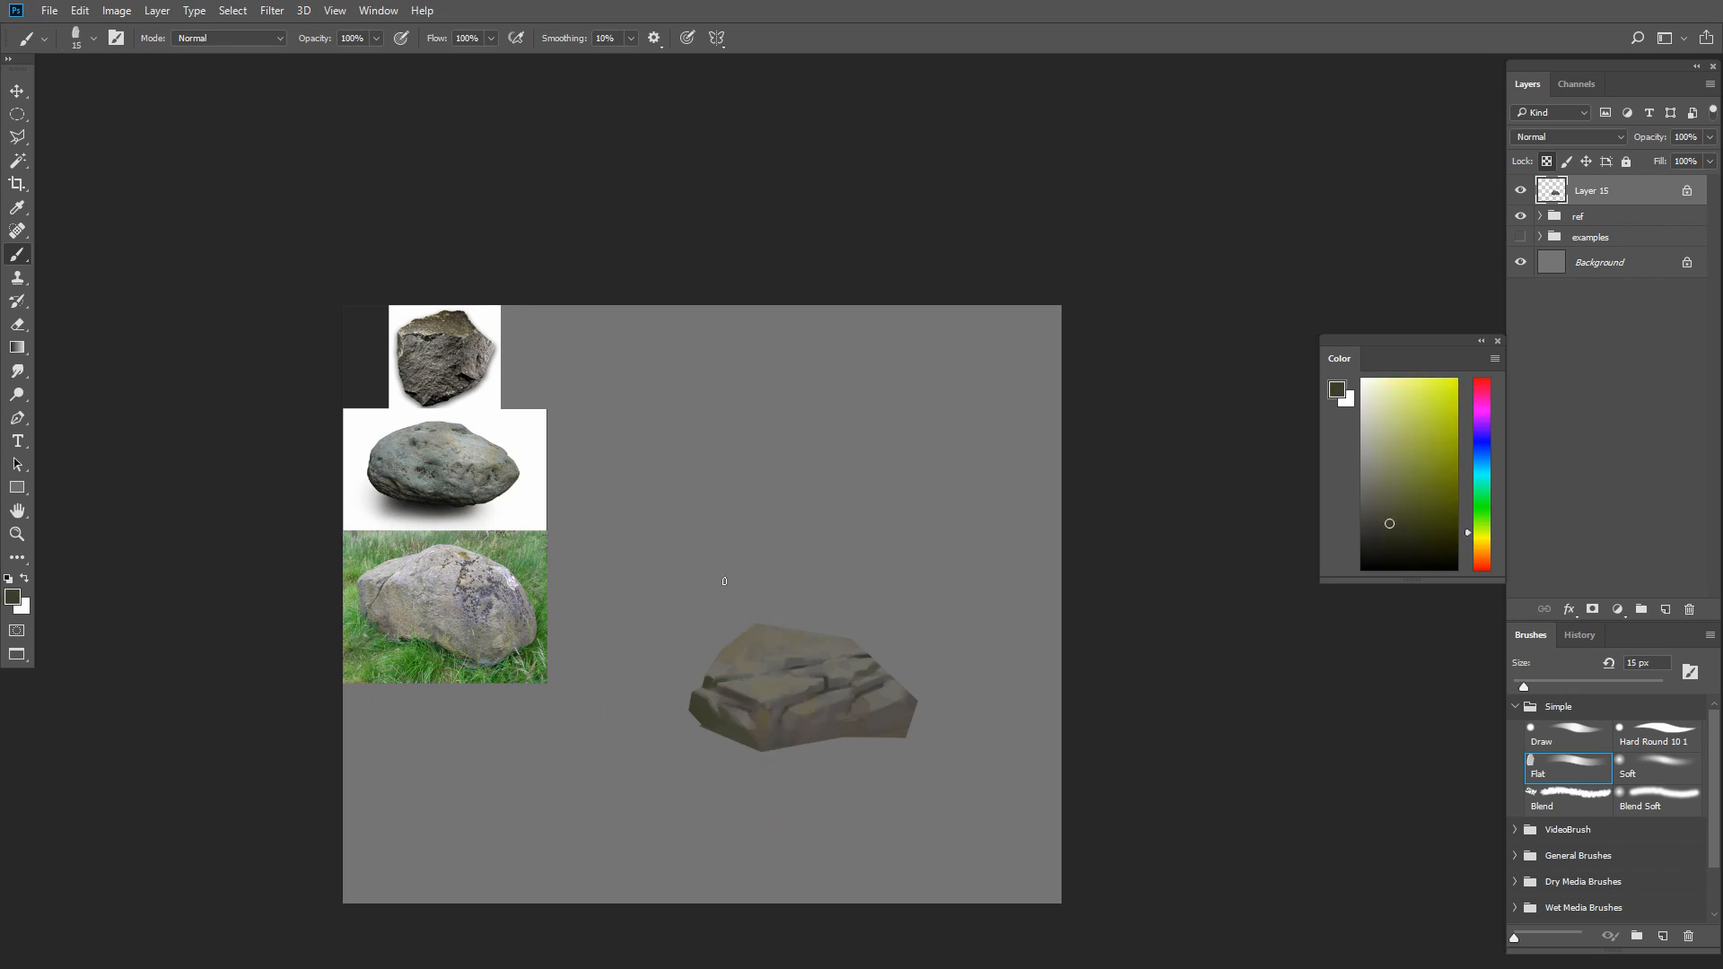
{"action": "left_click", "coordinate": [745, 737], "text": "alt"}
Paint gray shading along the crack on the upper-left slope with sampled colors, starting with an 8 px brush
{"action": "key", "text": "bracketleft"}
{"action": "key", "text": "bracketleft"}
{"action": "key", "text": "bracketleft"}
{"action": "key", "text": "bracketleft"}
{"action": "key", "text": "bracketleft"}
{"action": "key", "text": "bracketleft"}
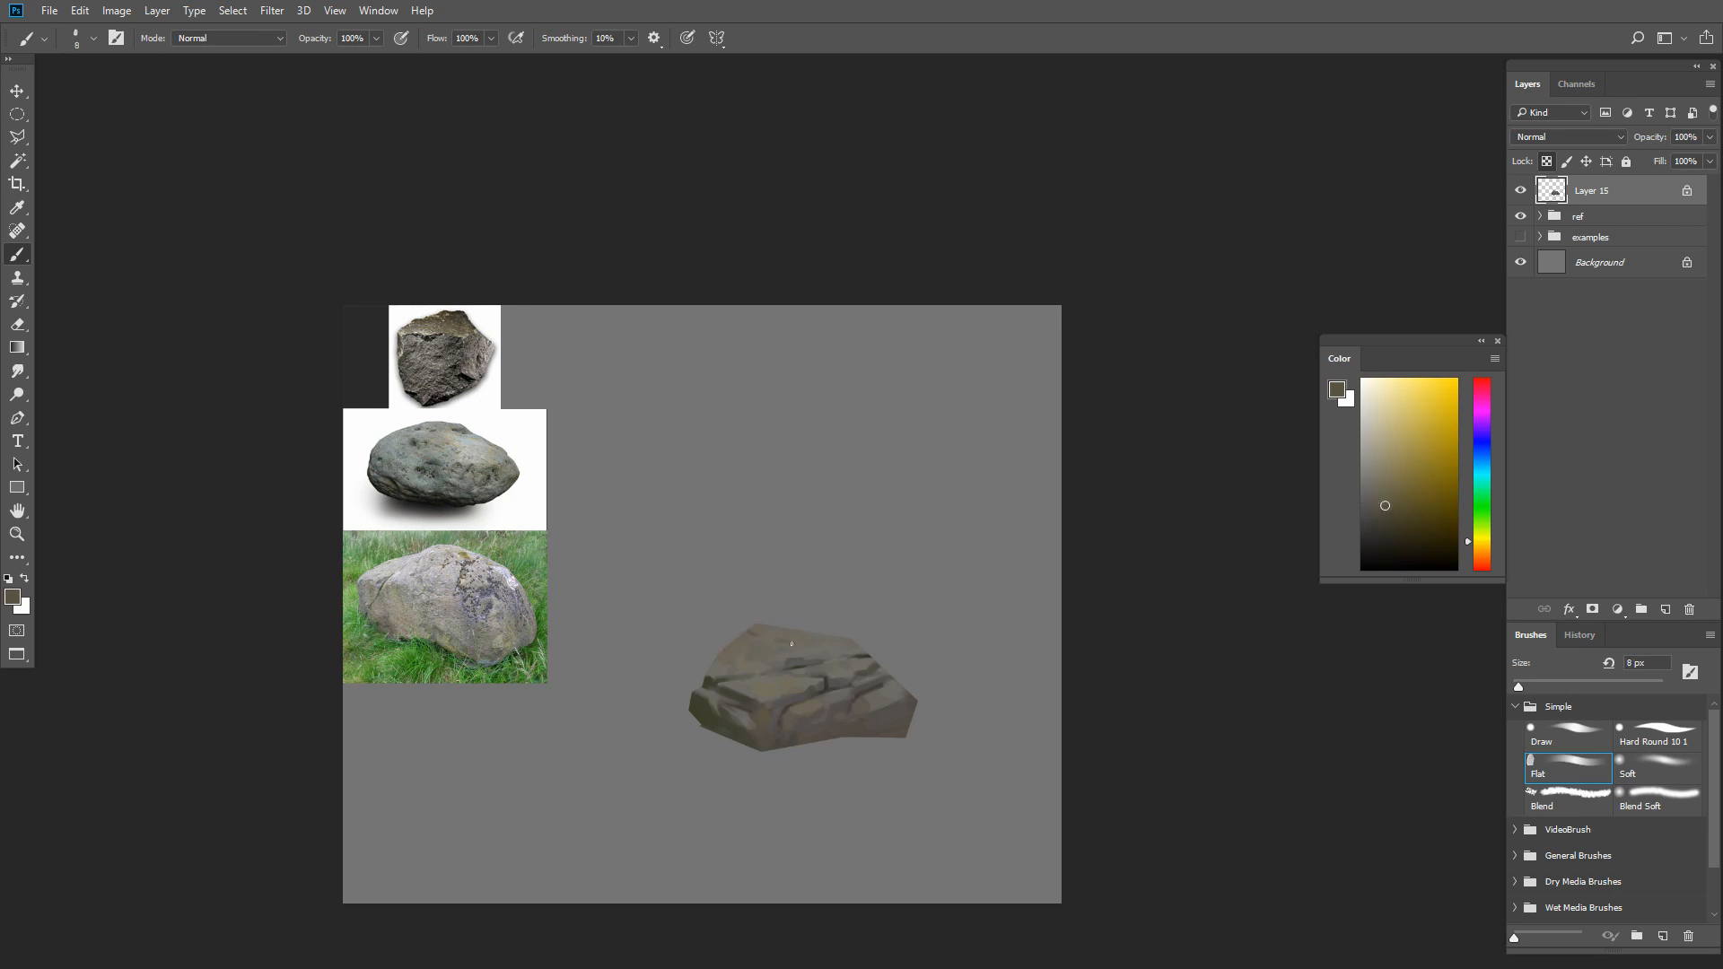
{"action": "left_click", "coordinate": [747, 662], "text": "alt"}
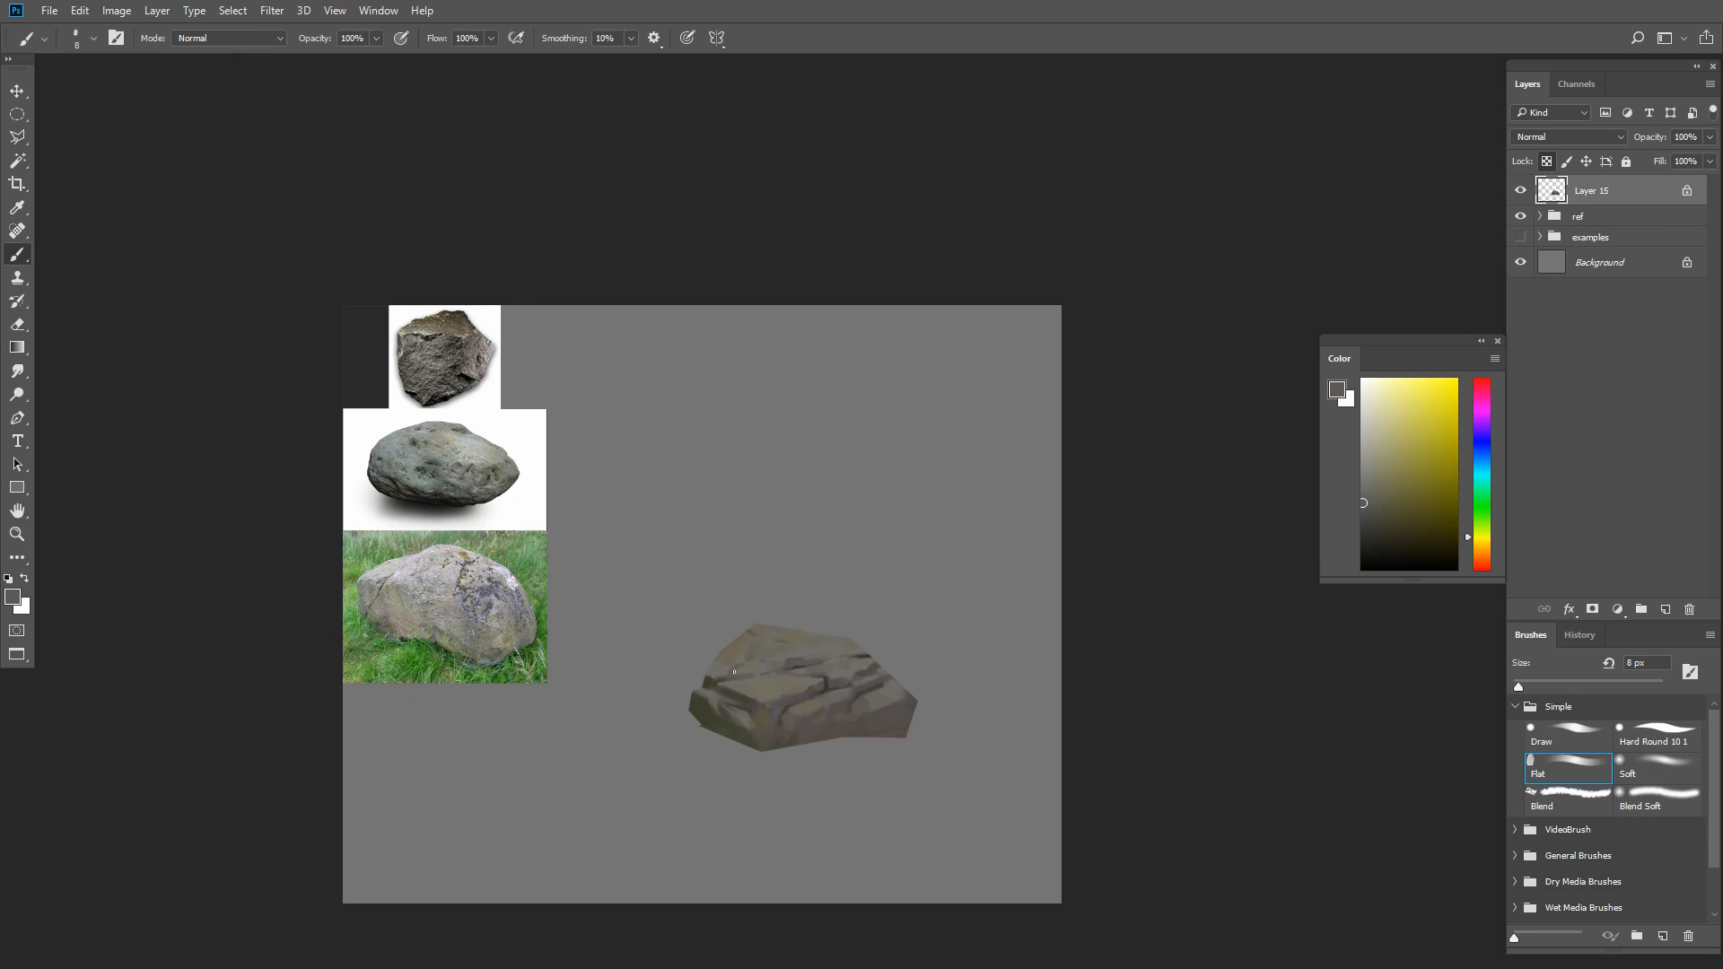
{"action": "left_click", "coordinate": [710, 683], "text": "alt"}
{"action": "left_click", "coordinate": [736, 664], "text": "alt"}
{"action": "key", "text": "bracketright"}
{"action": "key", "text": "bracketright"}
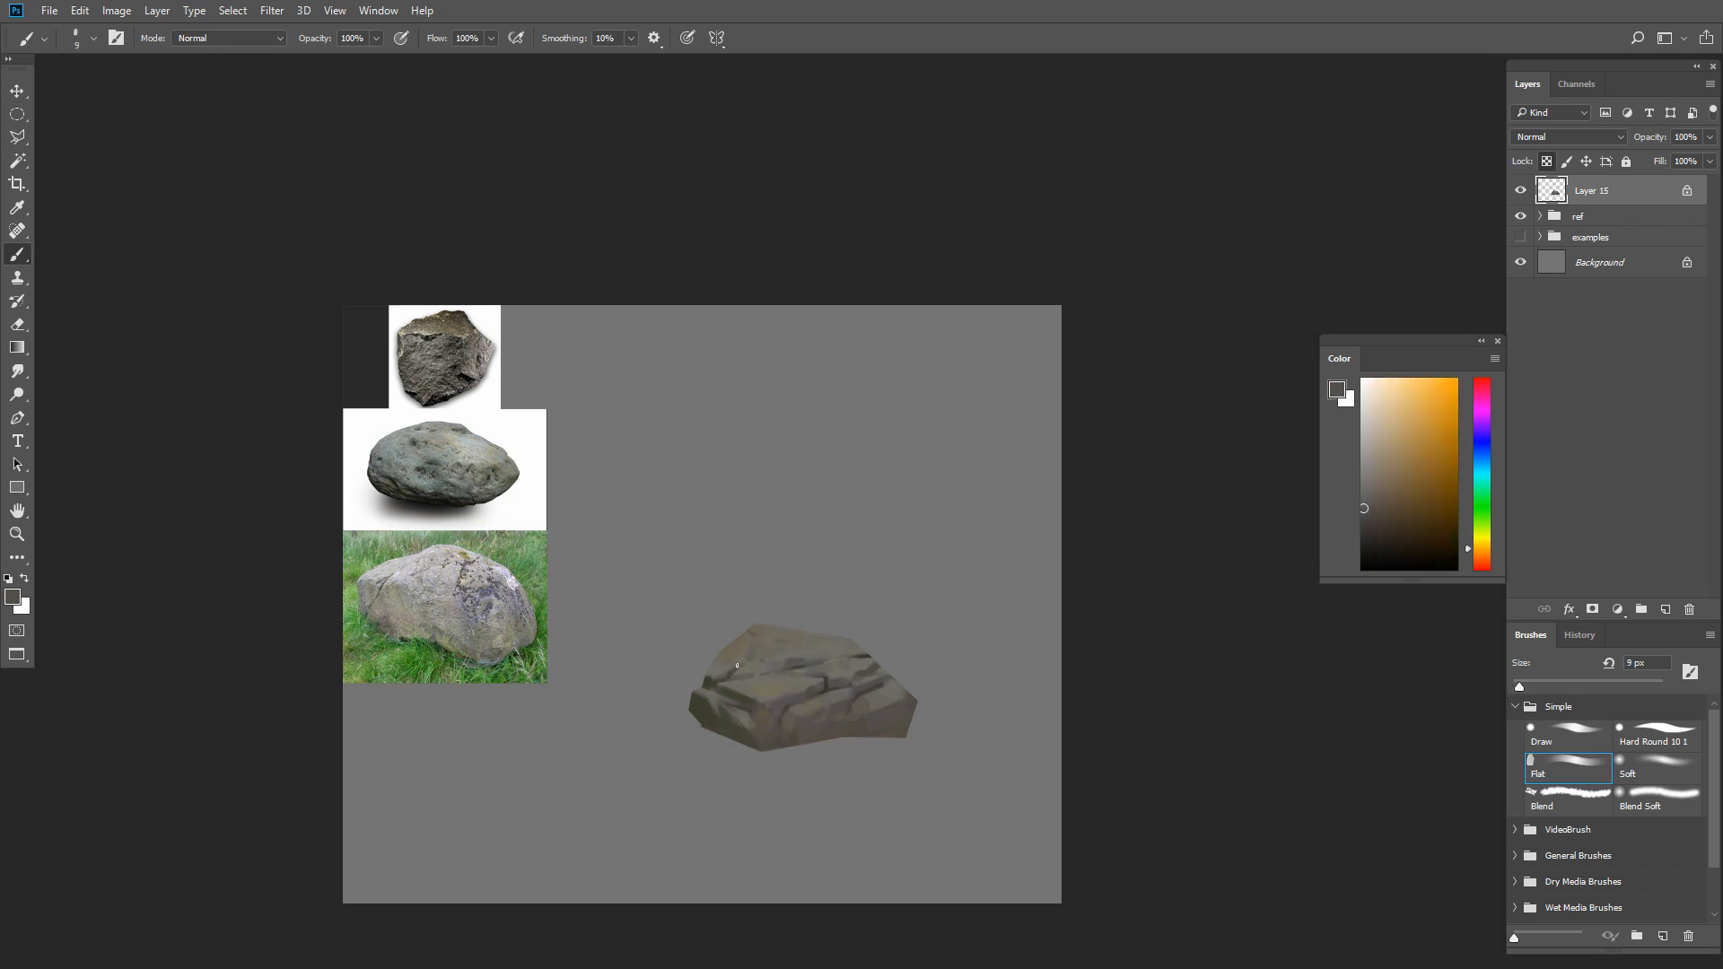
{"action": "key", "text": "bracketright"}
{"action": "key", "text": "bracketright"}
{"action": "left_click", "coordinate": [741, 639], "text": "alt"}
Set up a 70 px brush in Overlay mode at 20% opacity with a muted cyan gray
{"action": "left_click", "coordinate": [1370, 469]}
{"action": "left_click", "coordinate": [1481, 489]}
{"action": "key", "text": "bracketright"}
{"action": "key", "text": "bracketright"}
{"action": "key", "text": "bracketright"}
{"action": "key", "text": "bracketright"}
{"action": "key", "text": "bracketright"}
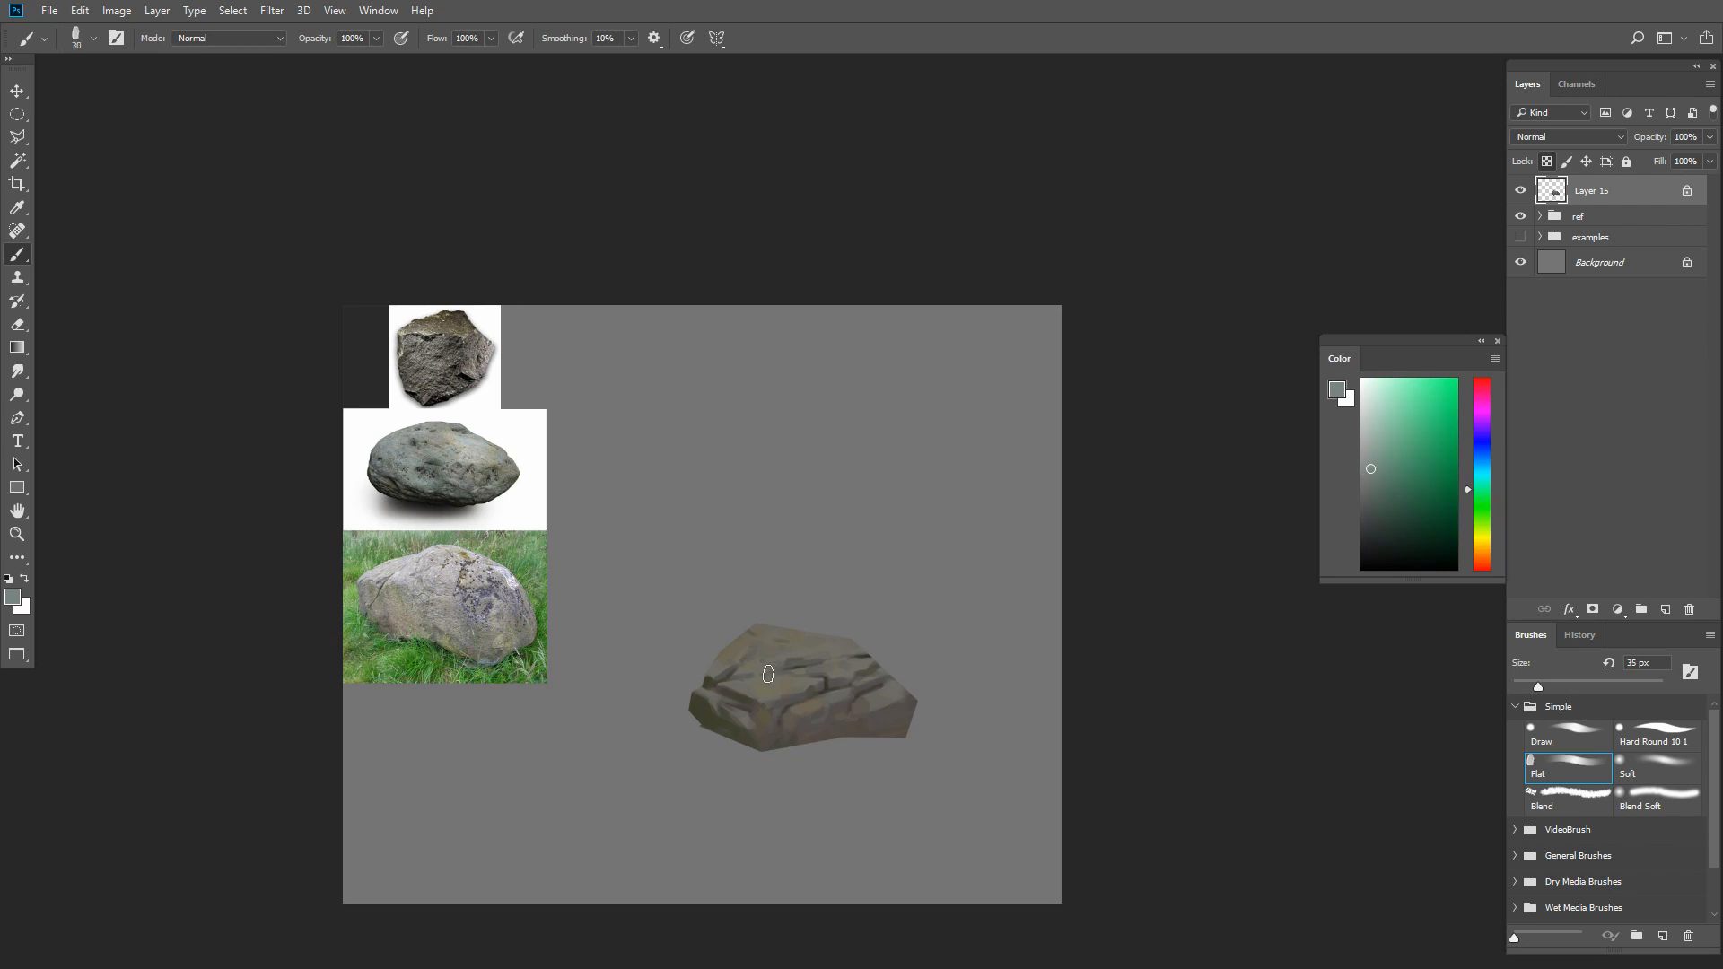
{"action": "key", "text": "bracketright"}
{"action": "left_click", "coordinate": [1373, 474]}
{"action": "key", "text": "2"}
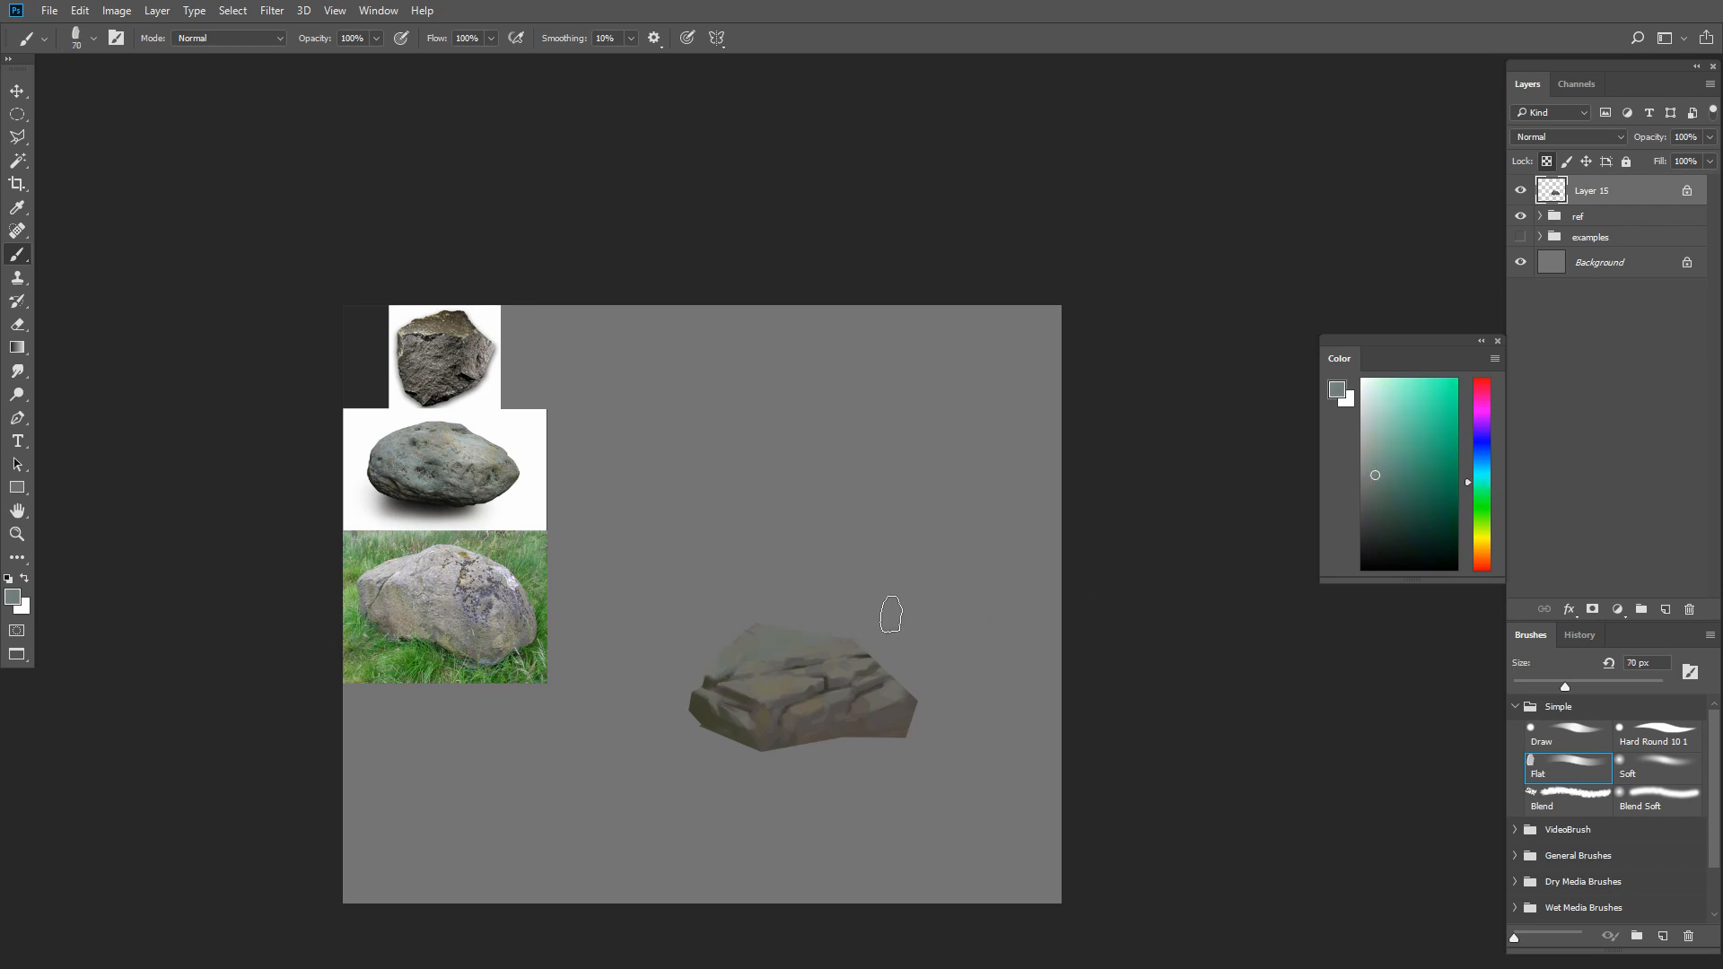
{"action": "key", "text": "bracketright"}
{"action": "key", "text": "bracketright"}
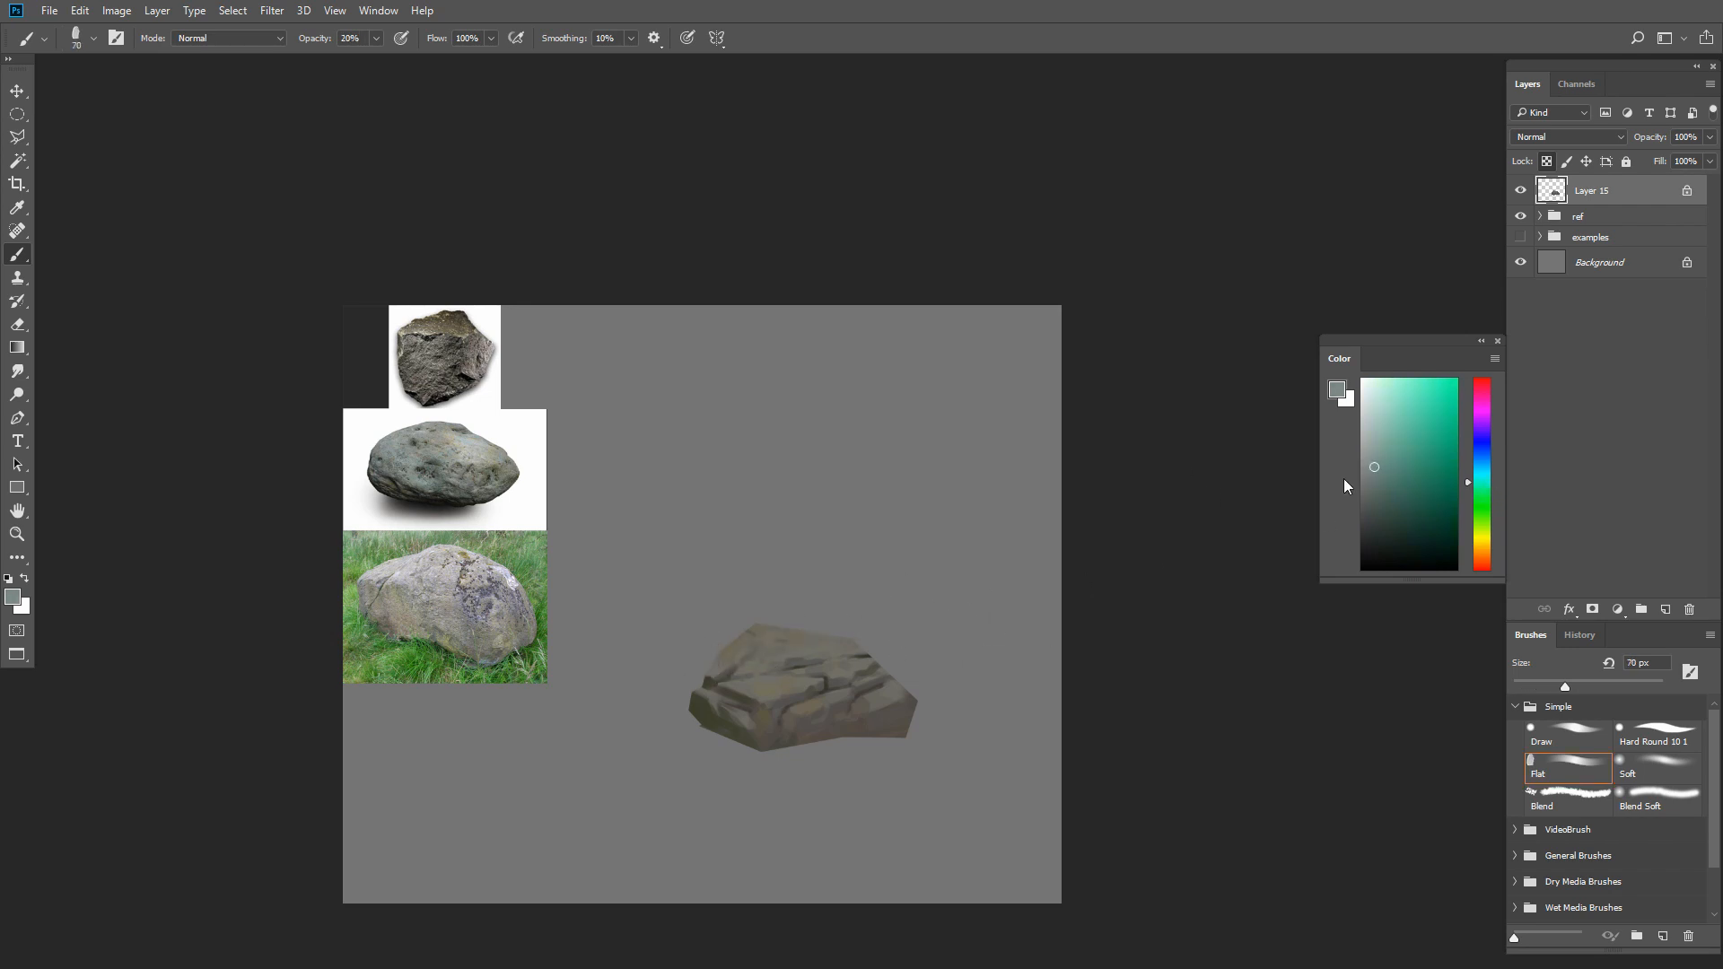
{"action": "left_click", "coordinate": [229, 37]}
{"action": "left_click", "coordinate": [224, 209]}
{"action": "left_click", "coordinate": [1482, 475]}
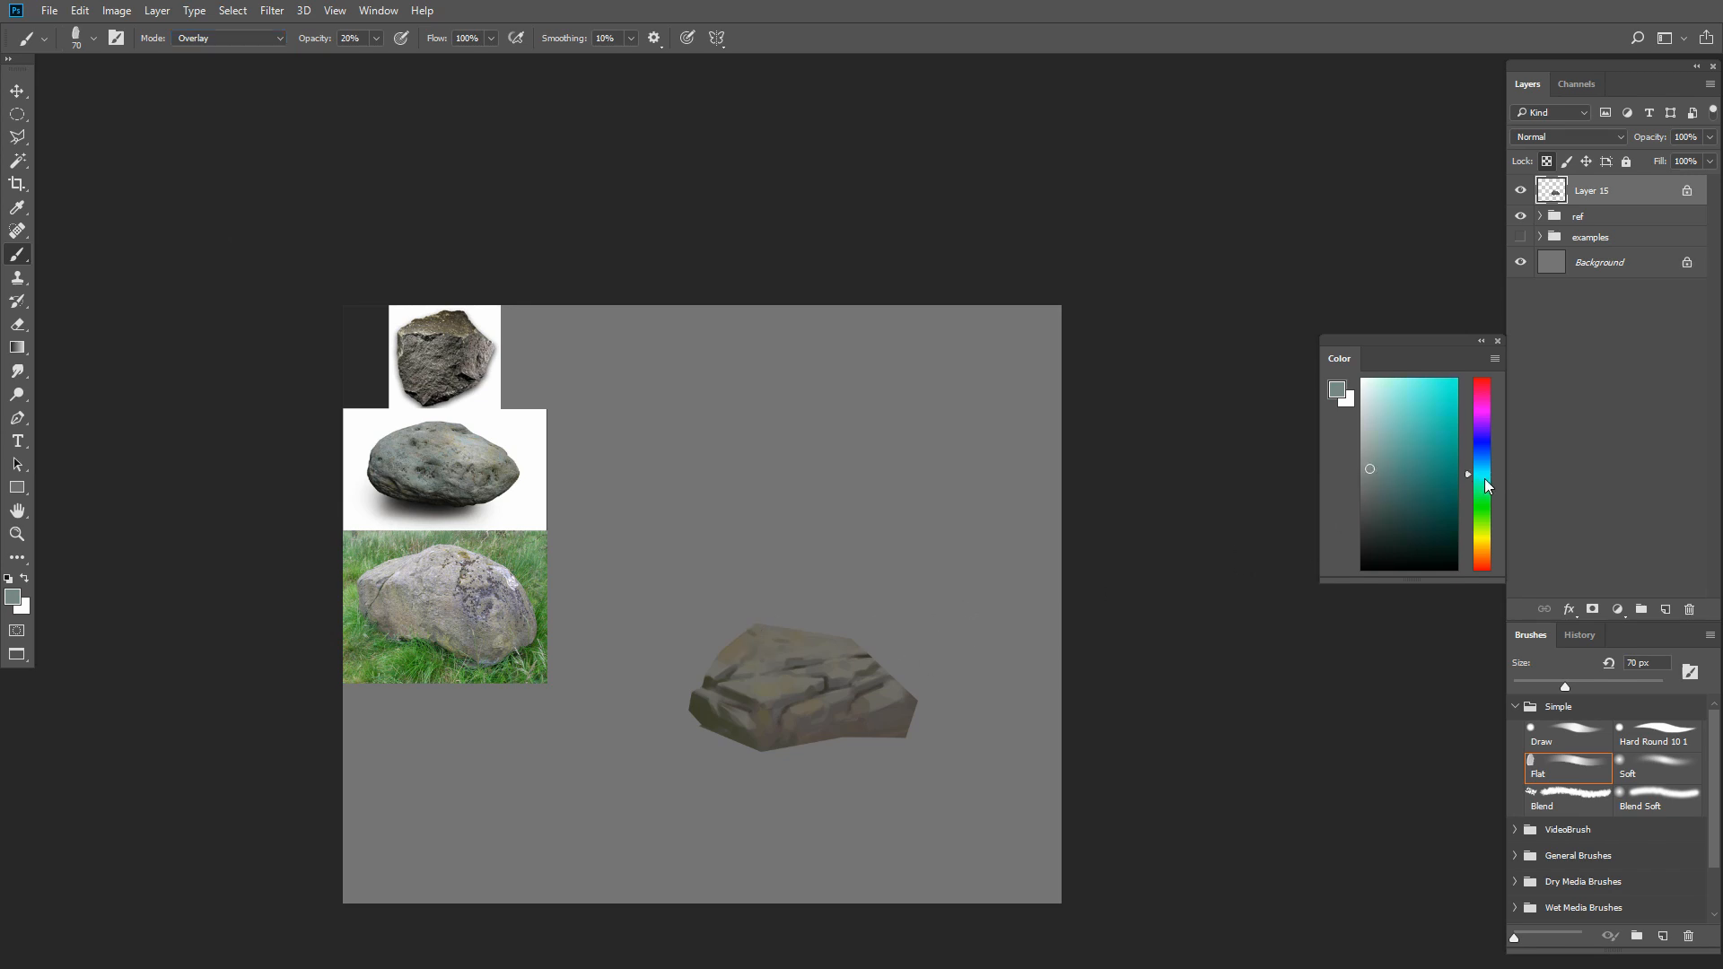
Tint the rock's upper surfaces with a slightly adjusted cyan gray and a smaller overlay brush
{"action": "left_click", "coordinate": [1377, 465]}
{"action": "key", "text": "bracketleft"}
{"action": "key", "text": "bracketleft"}
{"action": "key", "text": "bracketleft"}
{"action": "key", "text": "bracketleft"}
{"action": "key", "text": "bracketleft"}
Glaze the whole top plane with a light neutral gray, using an overlay brush of about 45 px
{"action": "key", "text": "bracketleft"}
{"action": "left_click", "coordinate": [1361, 447]}
{"action": "key", "text": "bracketright"}
{"action": "key", "text": "bracketright"}
{"action": "key", "text": "bracketright"}
{"action": "mouse_move", "coordinate": [743, 655]}
{"action": "left_mouse_down"}
{"action": "mouse_move", "coordinate": [888, 659]}
{"action": "mouse_move", "coordinate": [781, 685]}
{"action": "mouse_move", "coordinate": [720, 668]}
{"action": "mouse_move", "coordinate": [767, 642]}
{"action": "mouse_move", "coordinate": [866, 650]}
{"action": "left_mouse_up"}
{"action": "key", "text": "bracketleft"}
{"action": "key", "text": "bracketleft"}
{"action": "key", "text": "bracketright"}
{"action": "key", "text": "bracketright"}
{"action": "key", "text": "bracketright"}
{"action": "key", "text": "bracketright"}
{"action": "key", "text": "bracketright"}
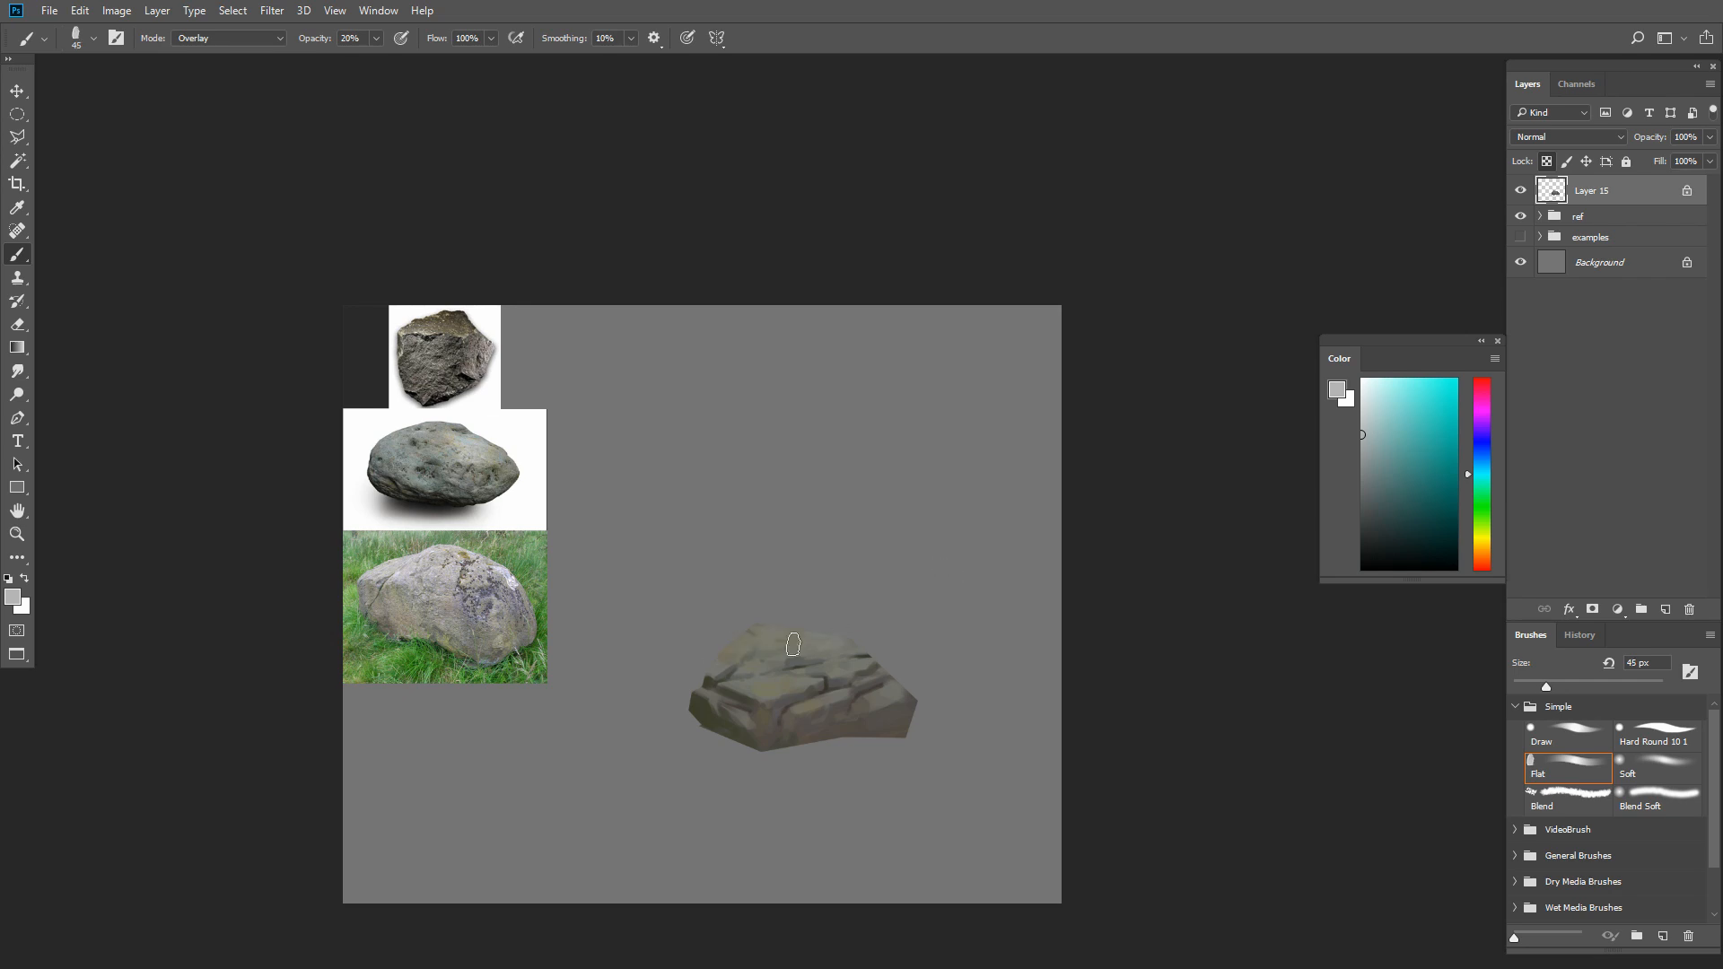
Brighten the ledge edges and front planes with finer overlay strokes, starting at 25 px
{"action": "key", "text": "bracketleft"}
{"action": "key", "text": "bracketleft"}
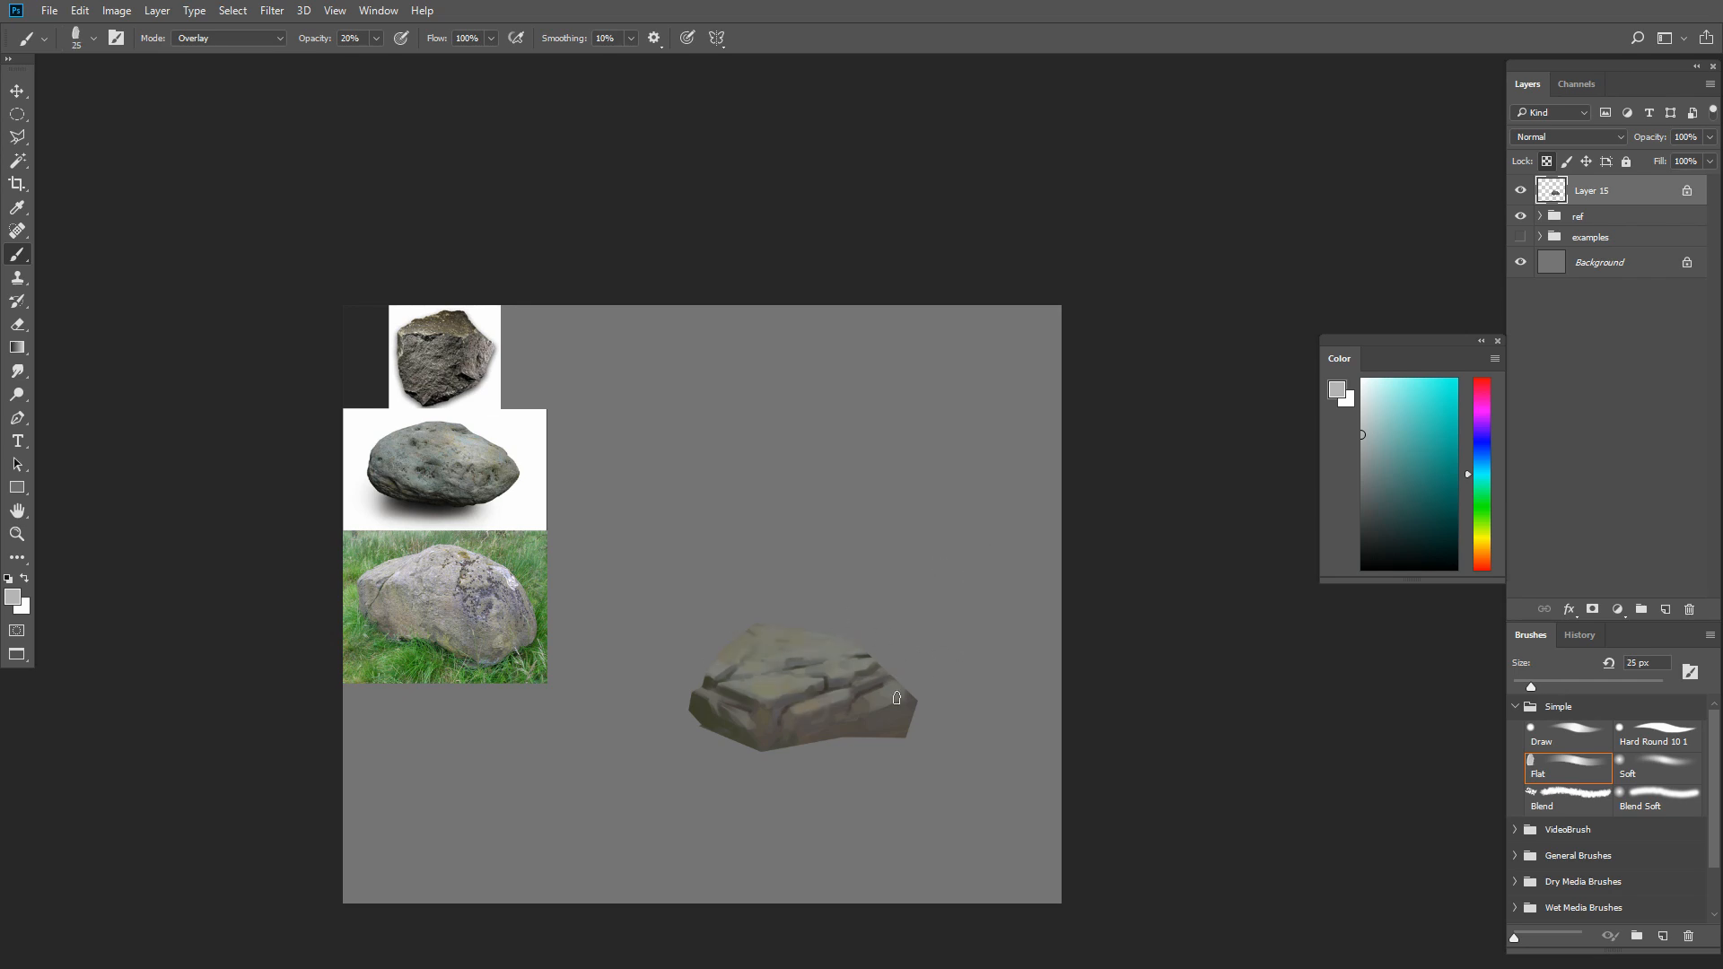
{"action": "key", "text": "bracketleft"}
{"action": "key", "text": "bracketleft"}
{"action": "left_click", "coordinate": [787, 731], "text": "alt"}
{"action": "key", "text": "bracketleft"}
{"action": "key", "text": "bracketleft"}
{"action": "key", "text": "bracketleft"}
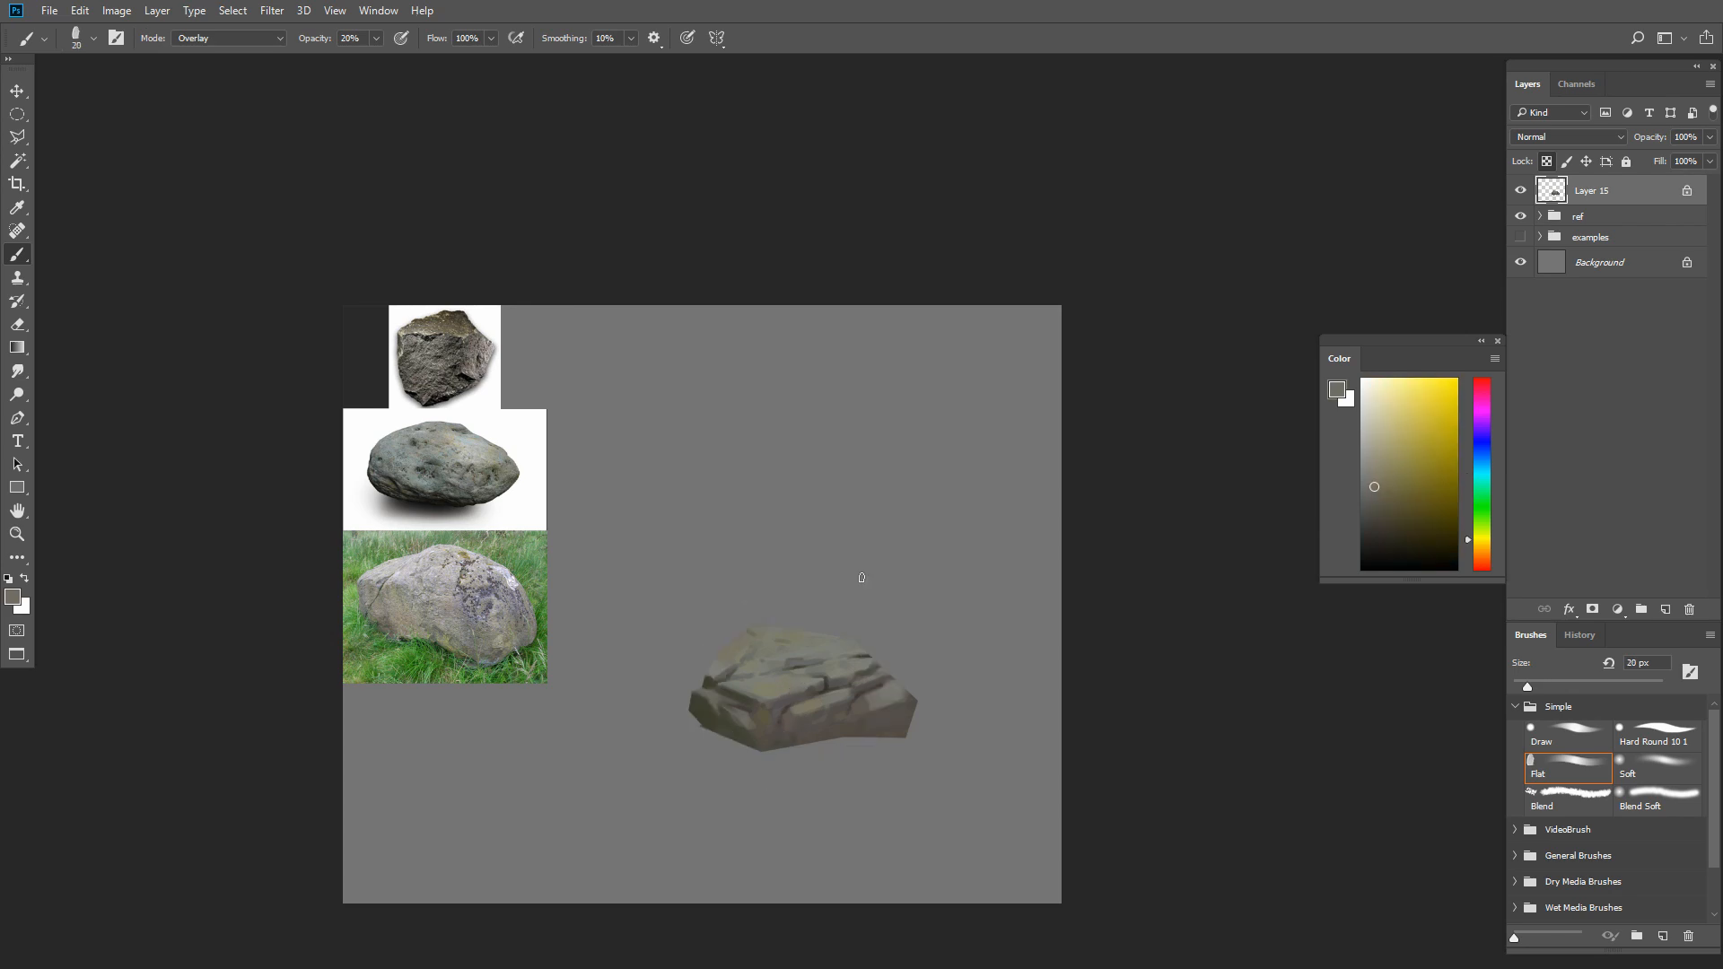
Return the brush to Normal mode at 84% opacity and retouch the central ledge with sampled colors at 10 px
{"action": "left_click", "coordinate": [260, 38]}
{"action": "left_click", "coordinate": [263, 53]}
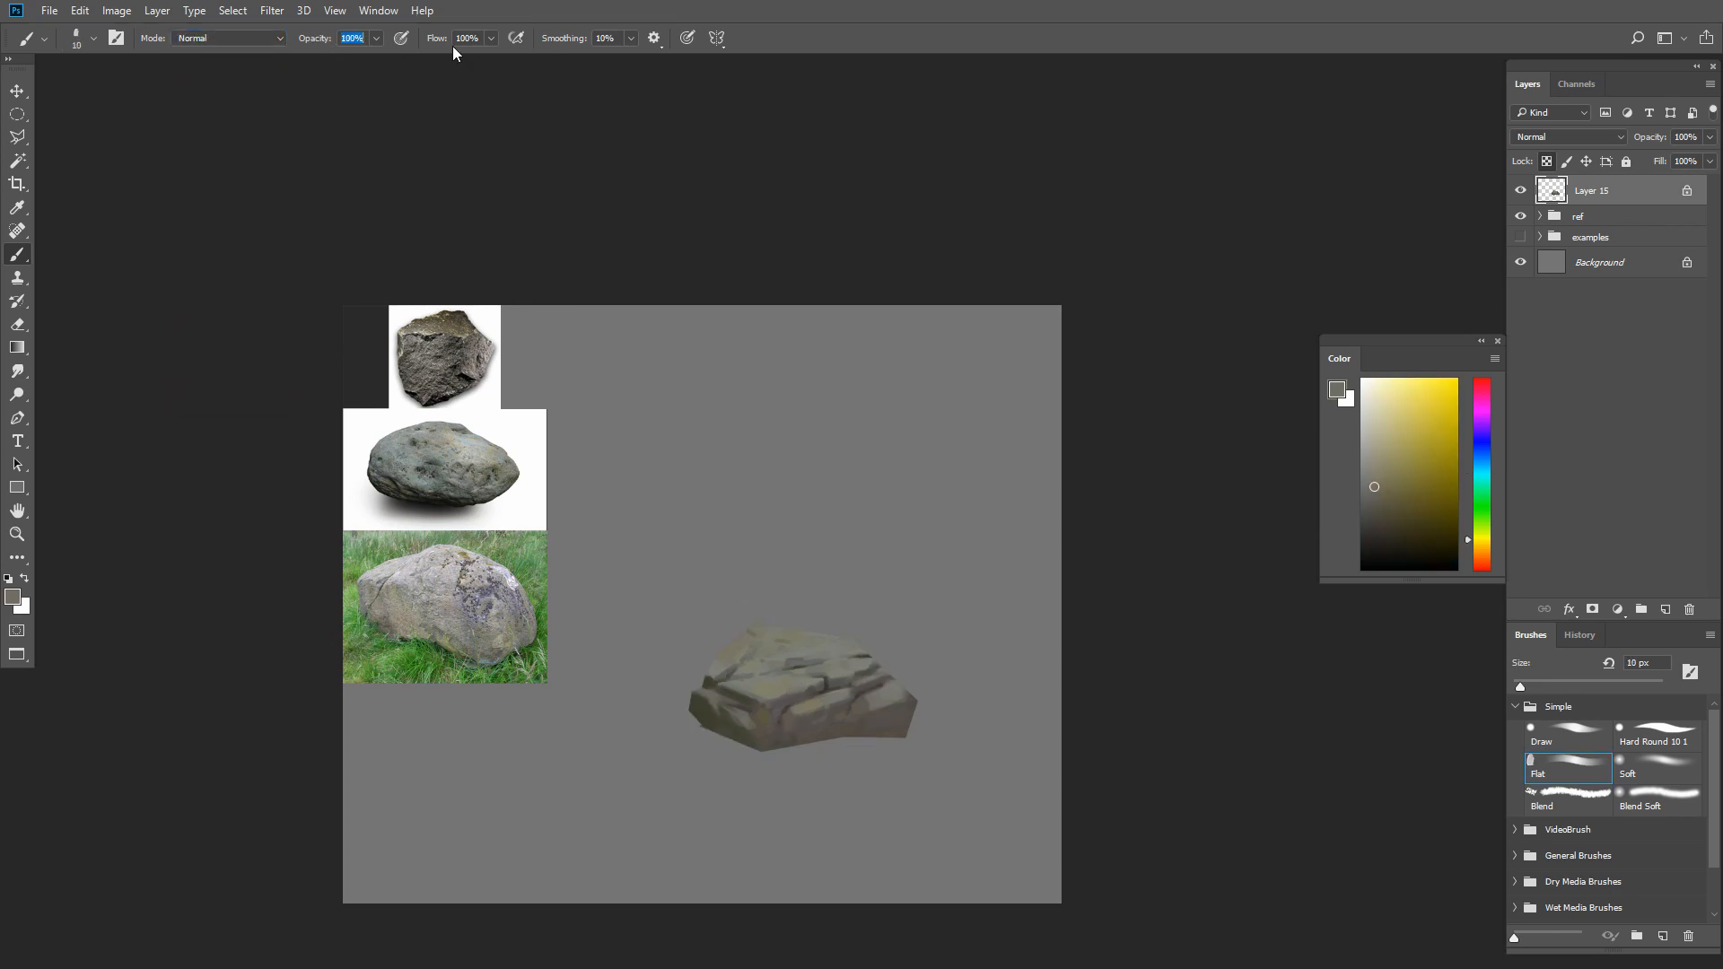
{"action": "left_click_drag", "start_coordinate": [329, 39], "coordinate": [315, 40]}
{"action": "key", "text": "bracketright"}
{"action": "left_click", "coordinate": [796, 661], "text": "alt"}
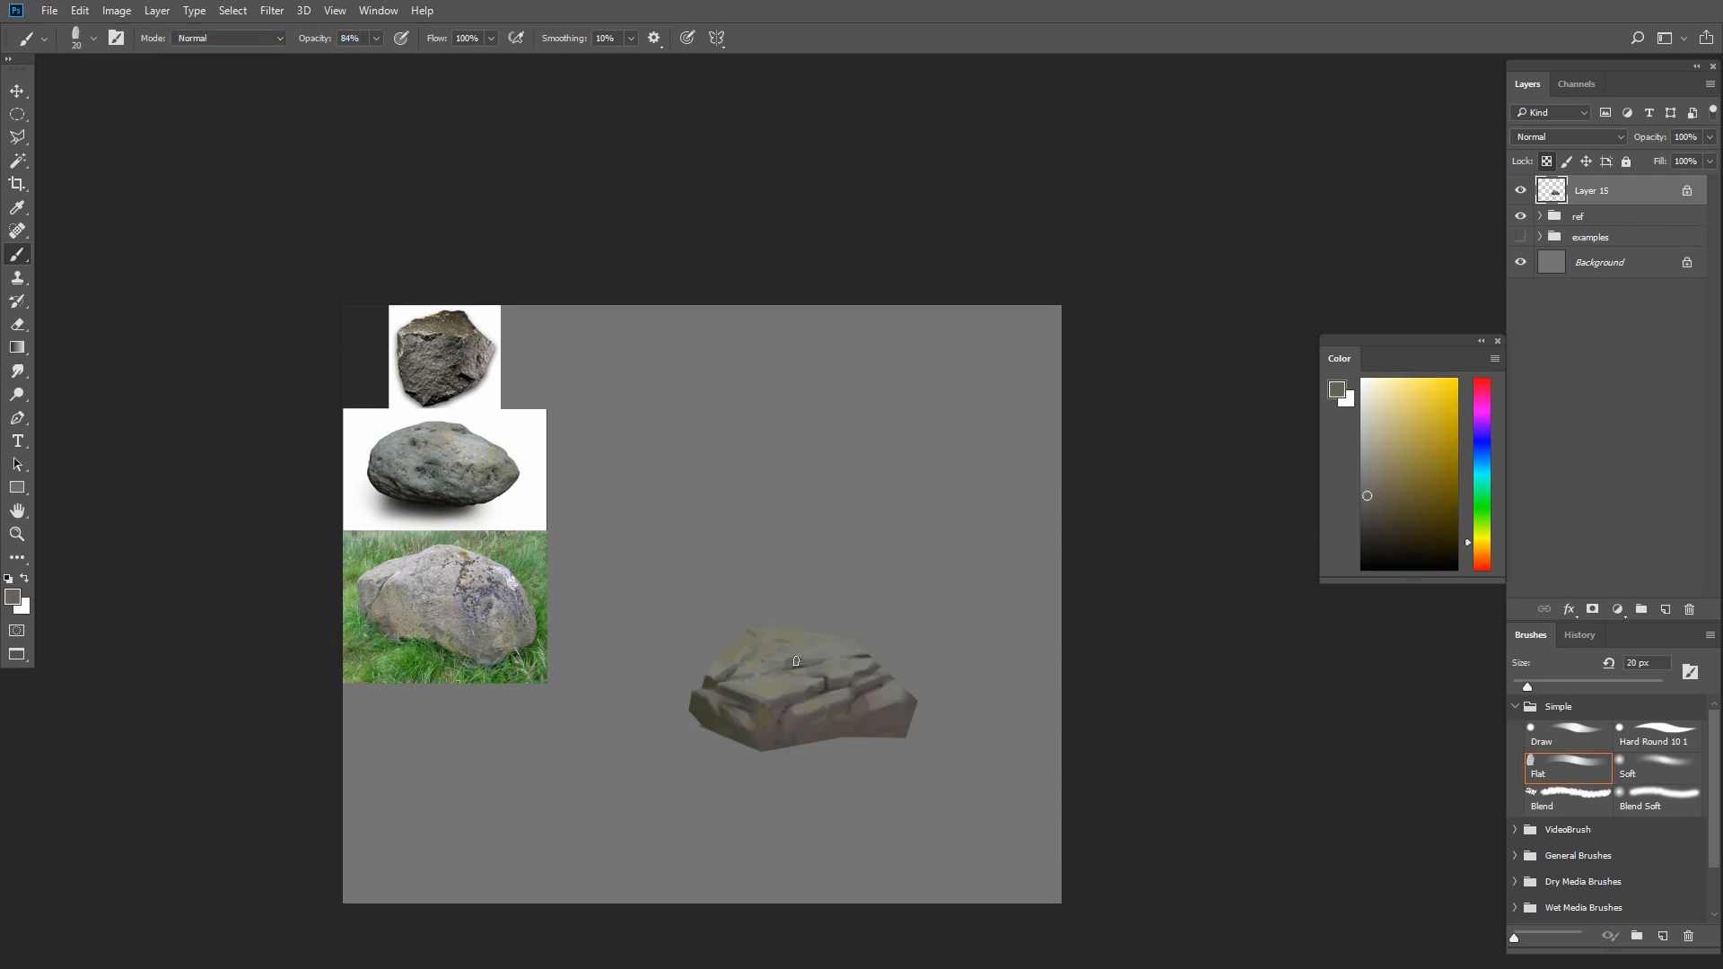
{"action": "key", "text": "bracketleft"}
{"action": "left_click", "coordinate": [811, 692], "text": "alt"}
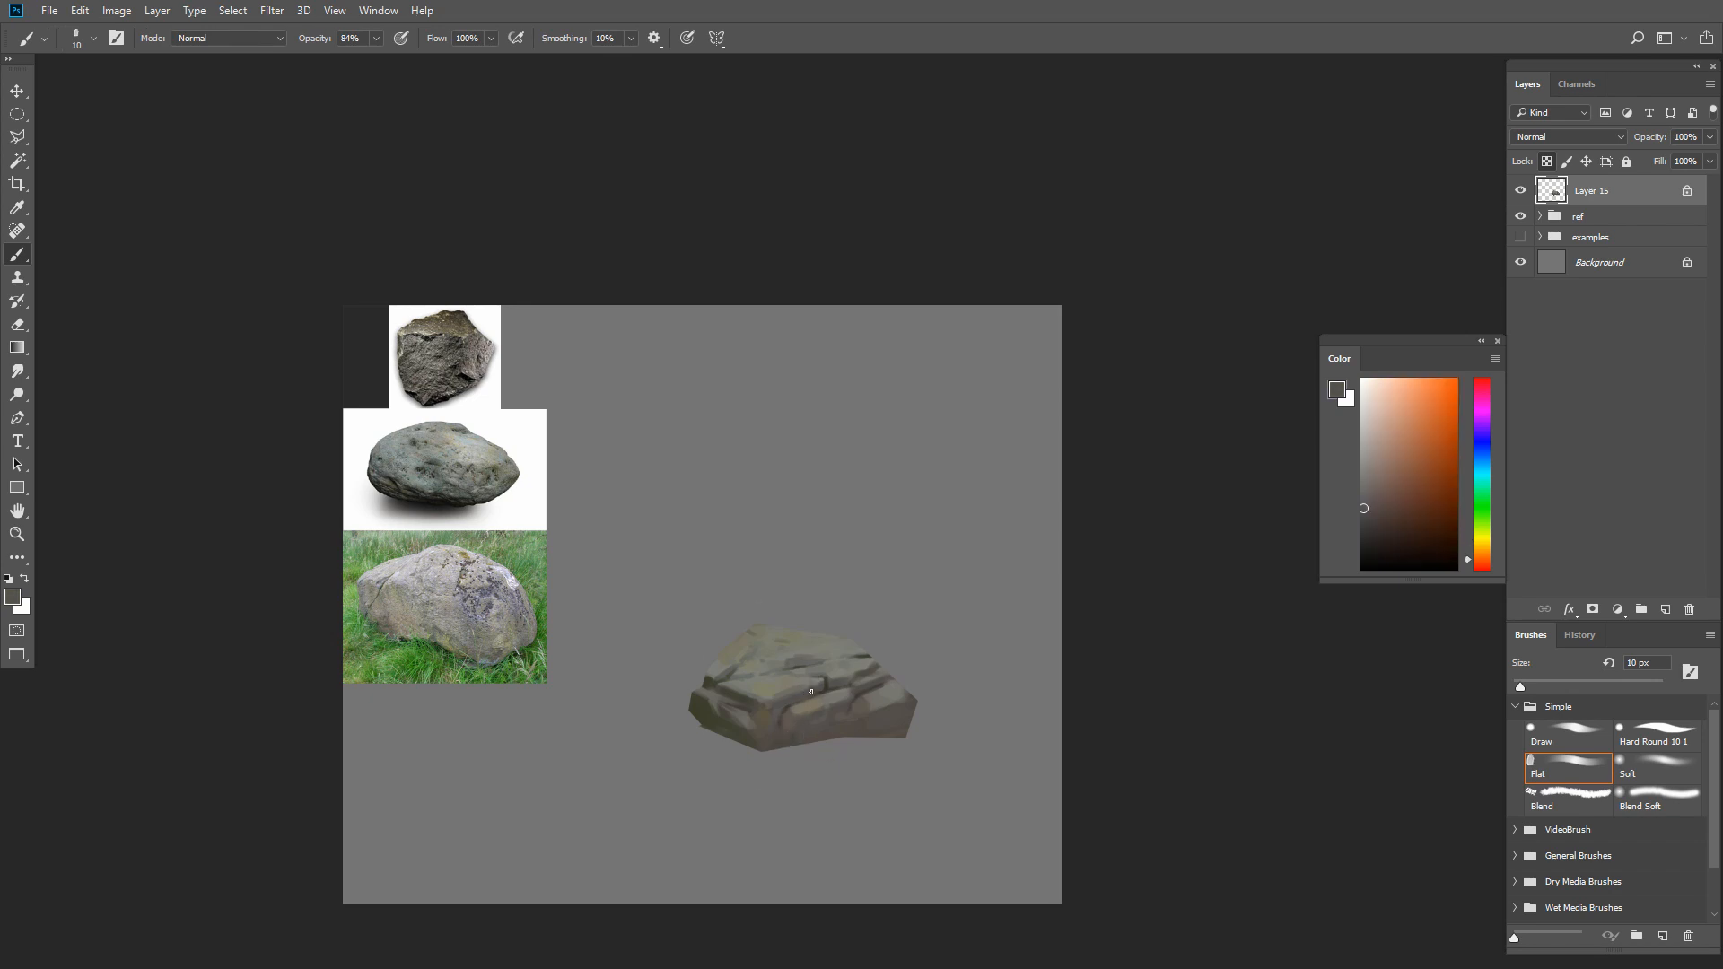
Switch to the Draw brush, with Transfer minimum opacity at 70% and Shape Dynamics minimum diameter at 63%
{"action": "left_click", "coordinate": [1588, 730]}
{"action": "left_click", "coordinate": [770, 735], "text": "alt"}
{"action": "key", "text": "bracketleft"}
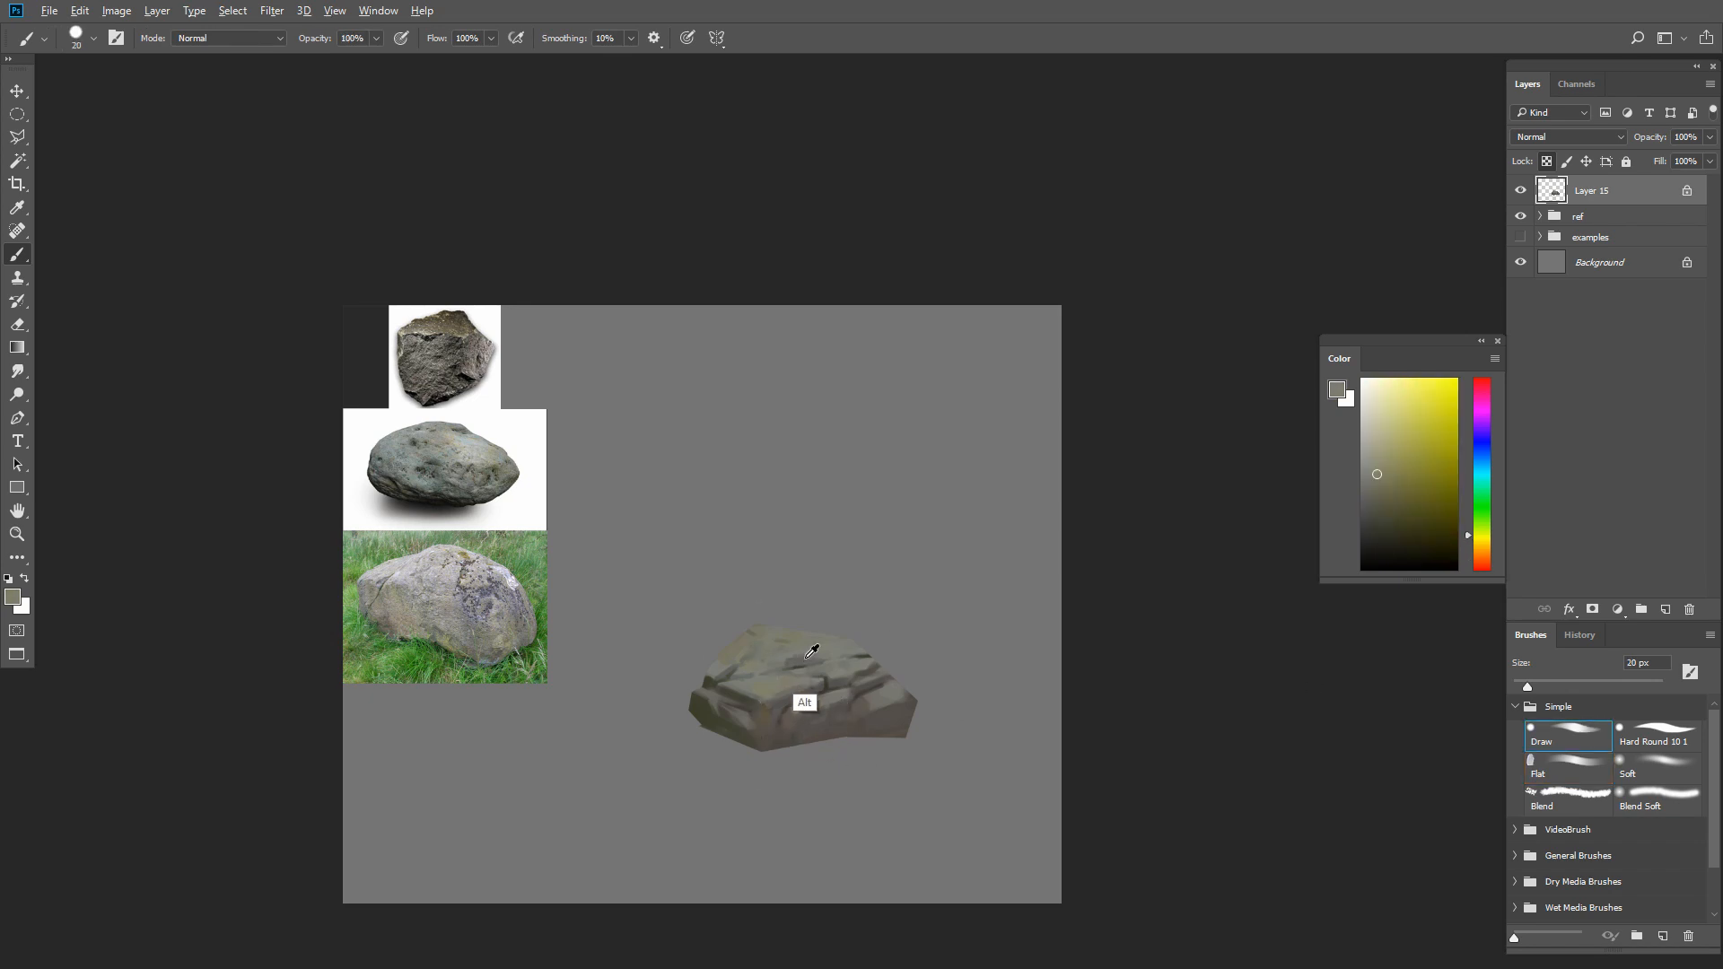
{"action": "key", "text": "F5"}
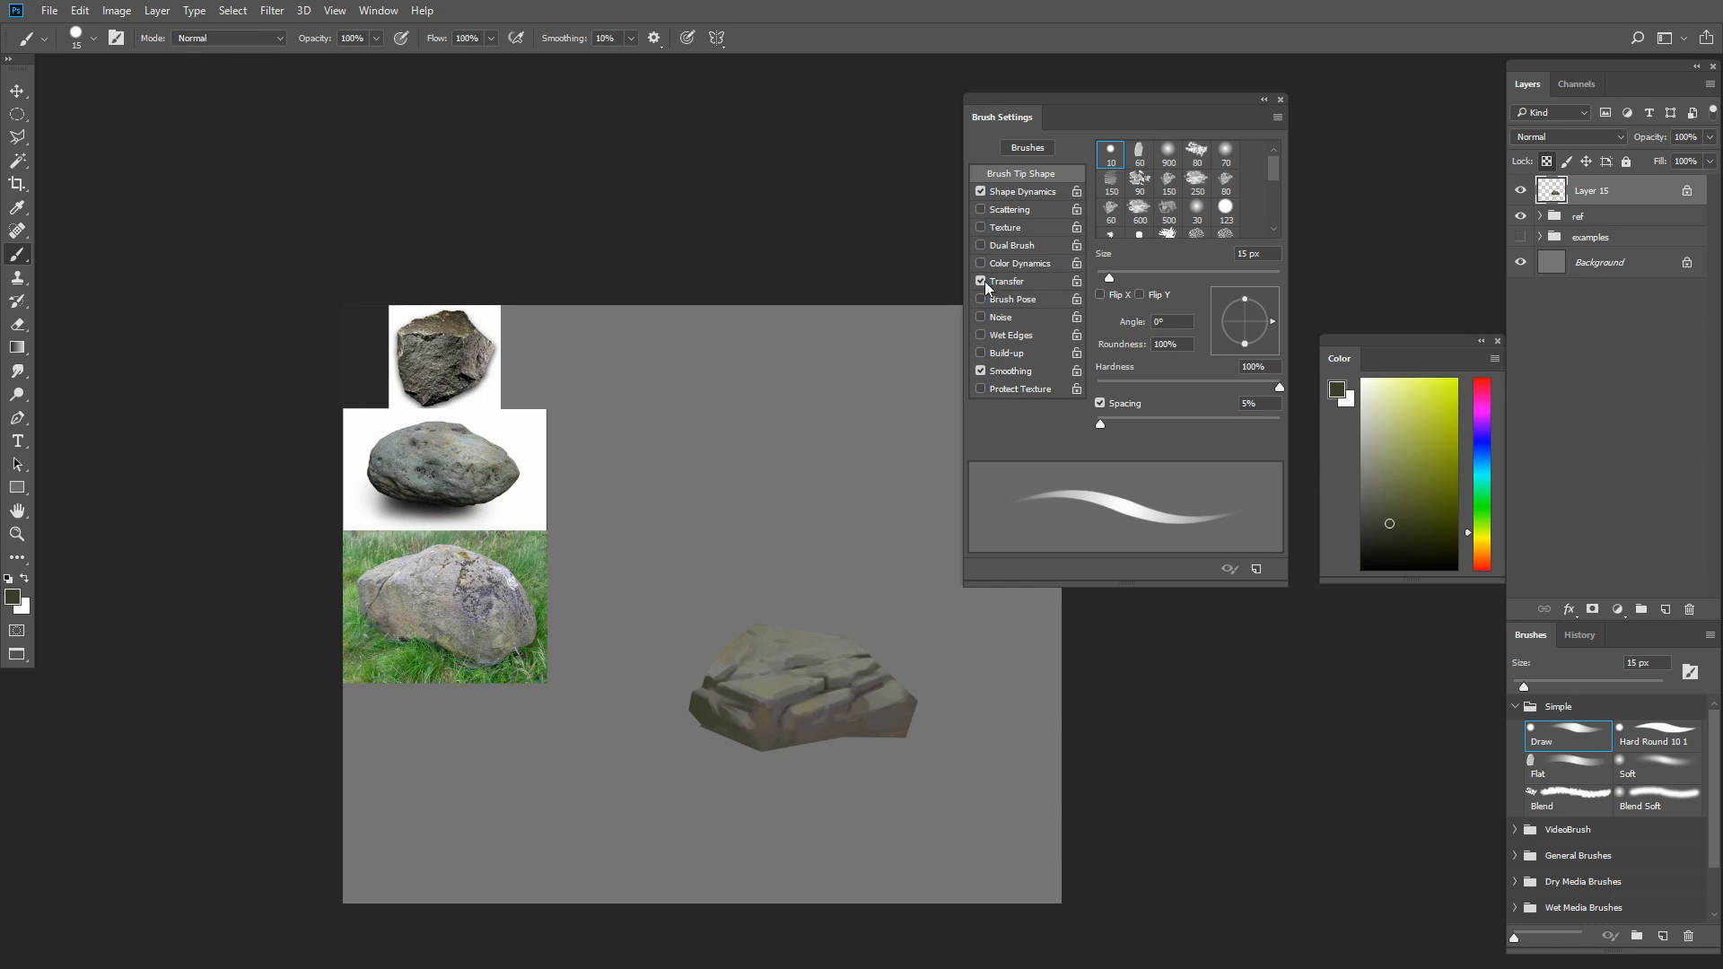
{"action": "key", "text": "F5"}
{"action": "key", "text": "F5"}
{"action": "left_click", "coordinate": [1006, 281]}
{"action": "mouse_move", "coordinate": [1146, 206]}
{"action": "left_mouse_down"}
{"action": "mouse_move", "coordinate": [1209, 209]}
{"action": "mouse_move", "coordinate": [1144, 206]}
{"action": "left_mouse_up"}
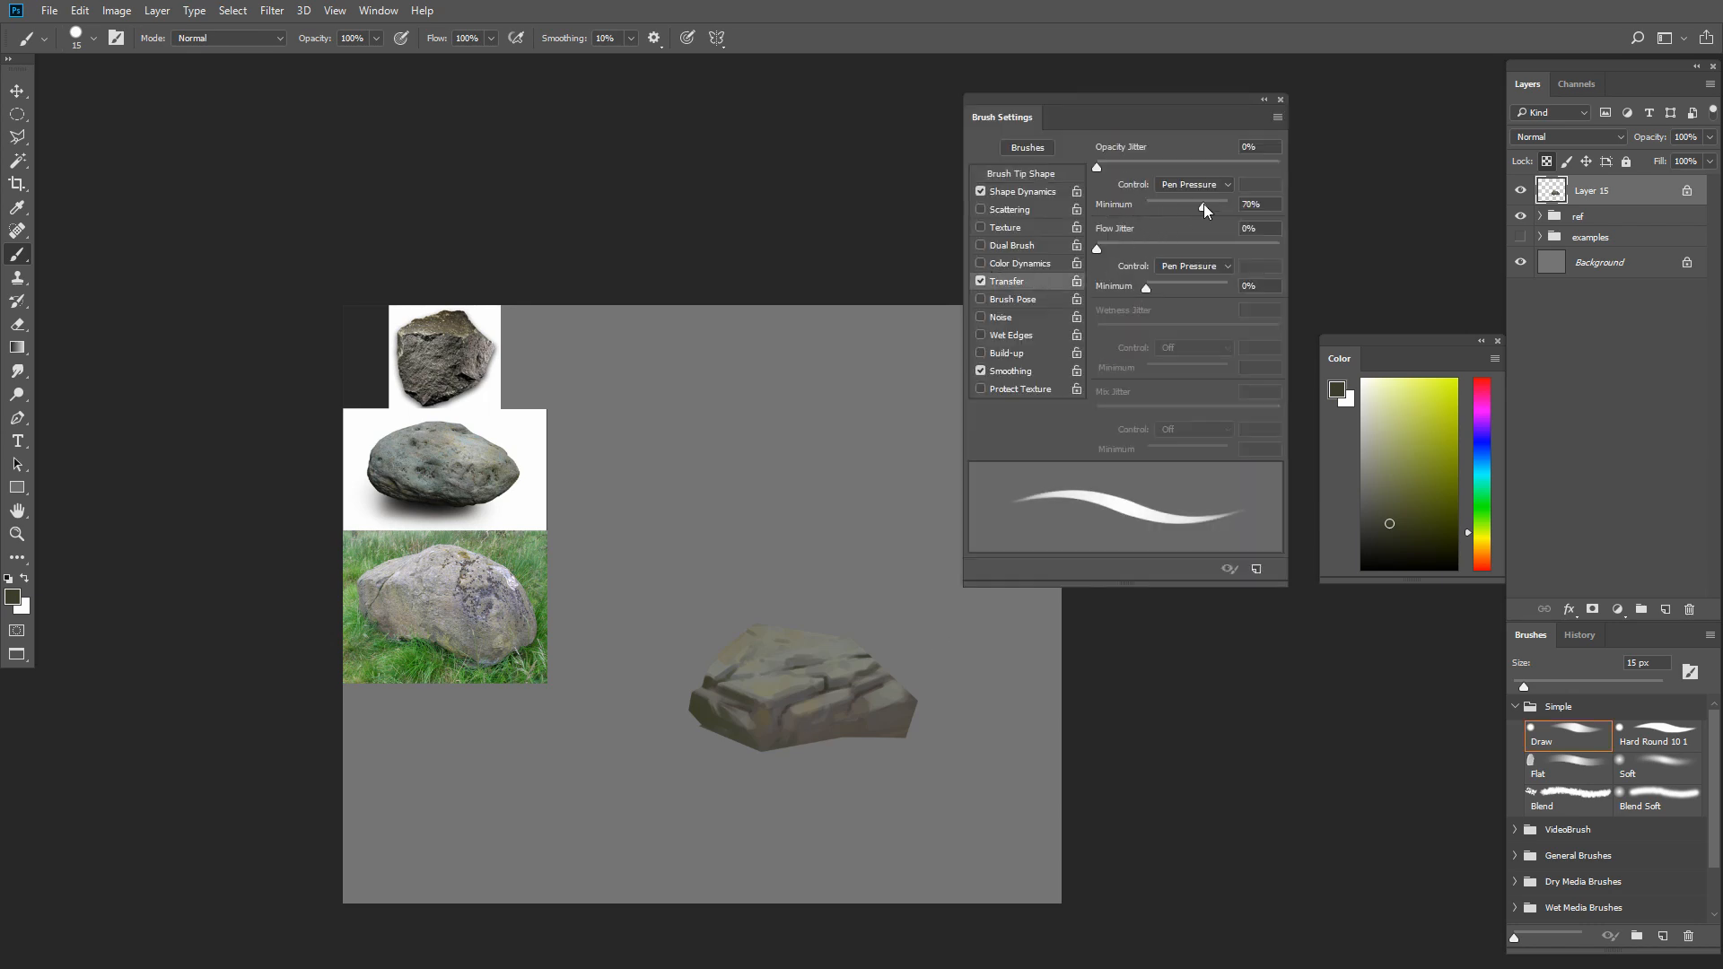
{"action": "left_click", "coordinate": [1040, 191]}
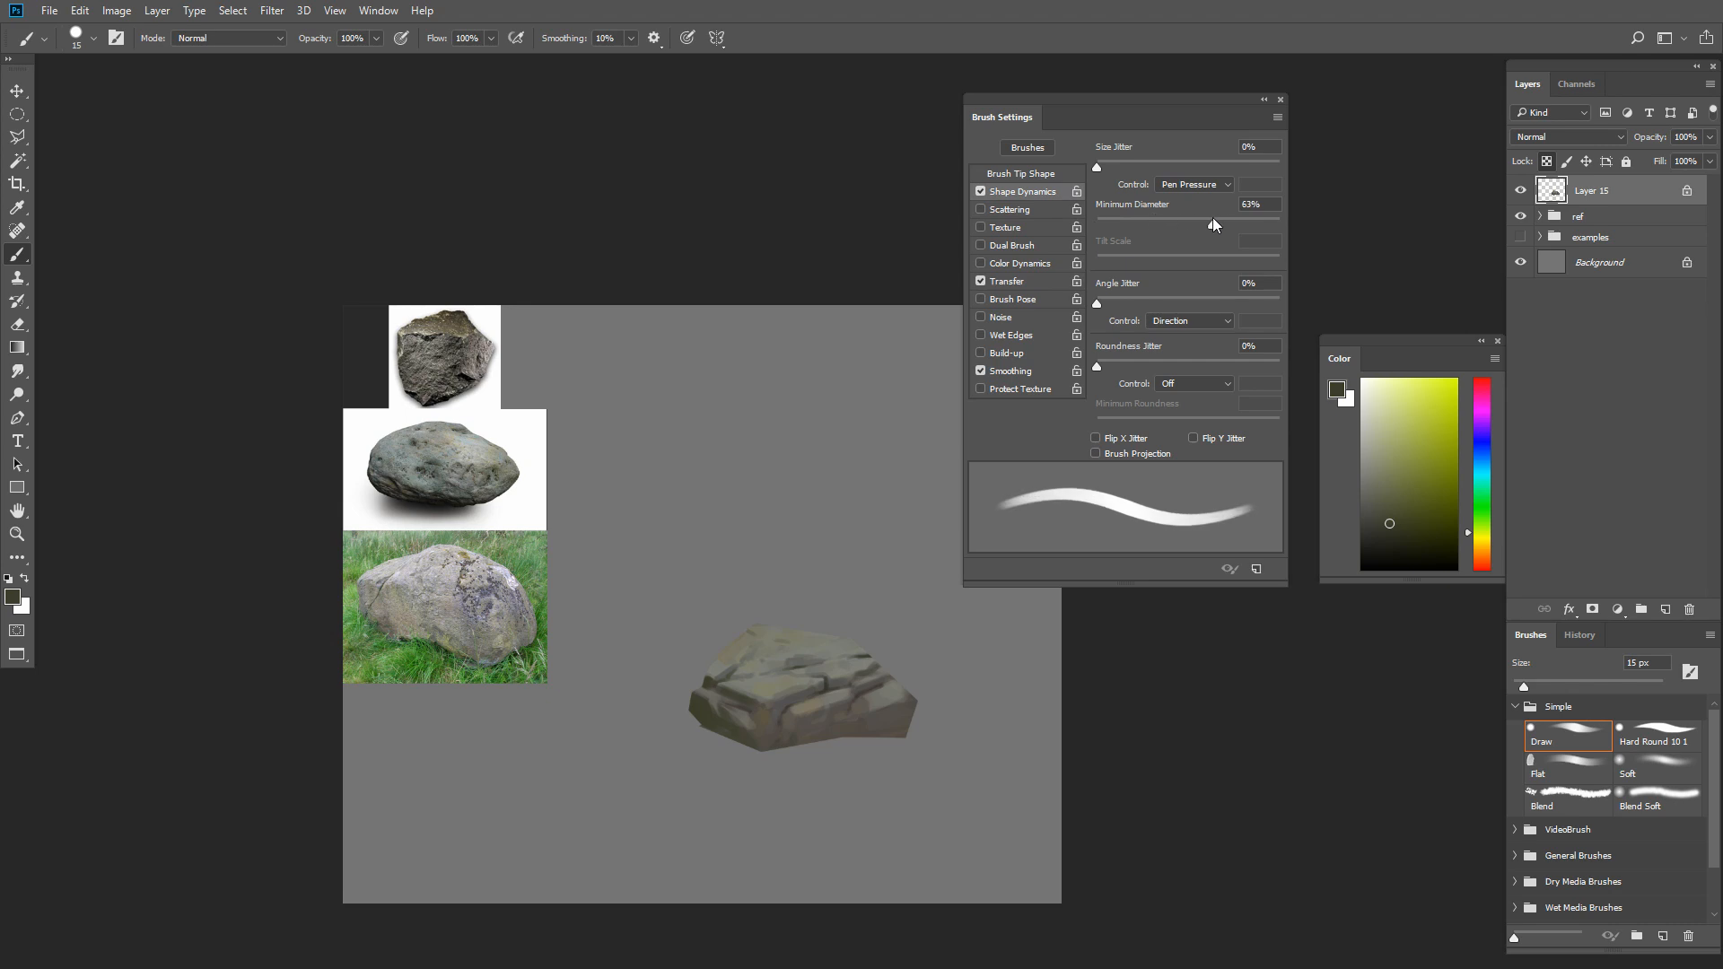
Define the base of the front face's central crease with sampled dark browns and an 8 px Draw brush
{"action": "key", "text": "F5"}
{"action": "key", "text": "bracketleft"}
{"action": "key", "text": "bracketleft"}
{"action": "key", "text": "bracketleft"}
{"action": "key", "text": "bracketleft"}
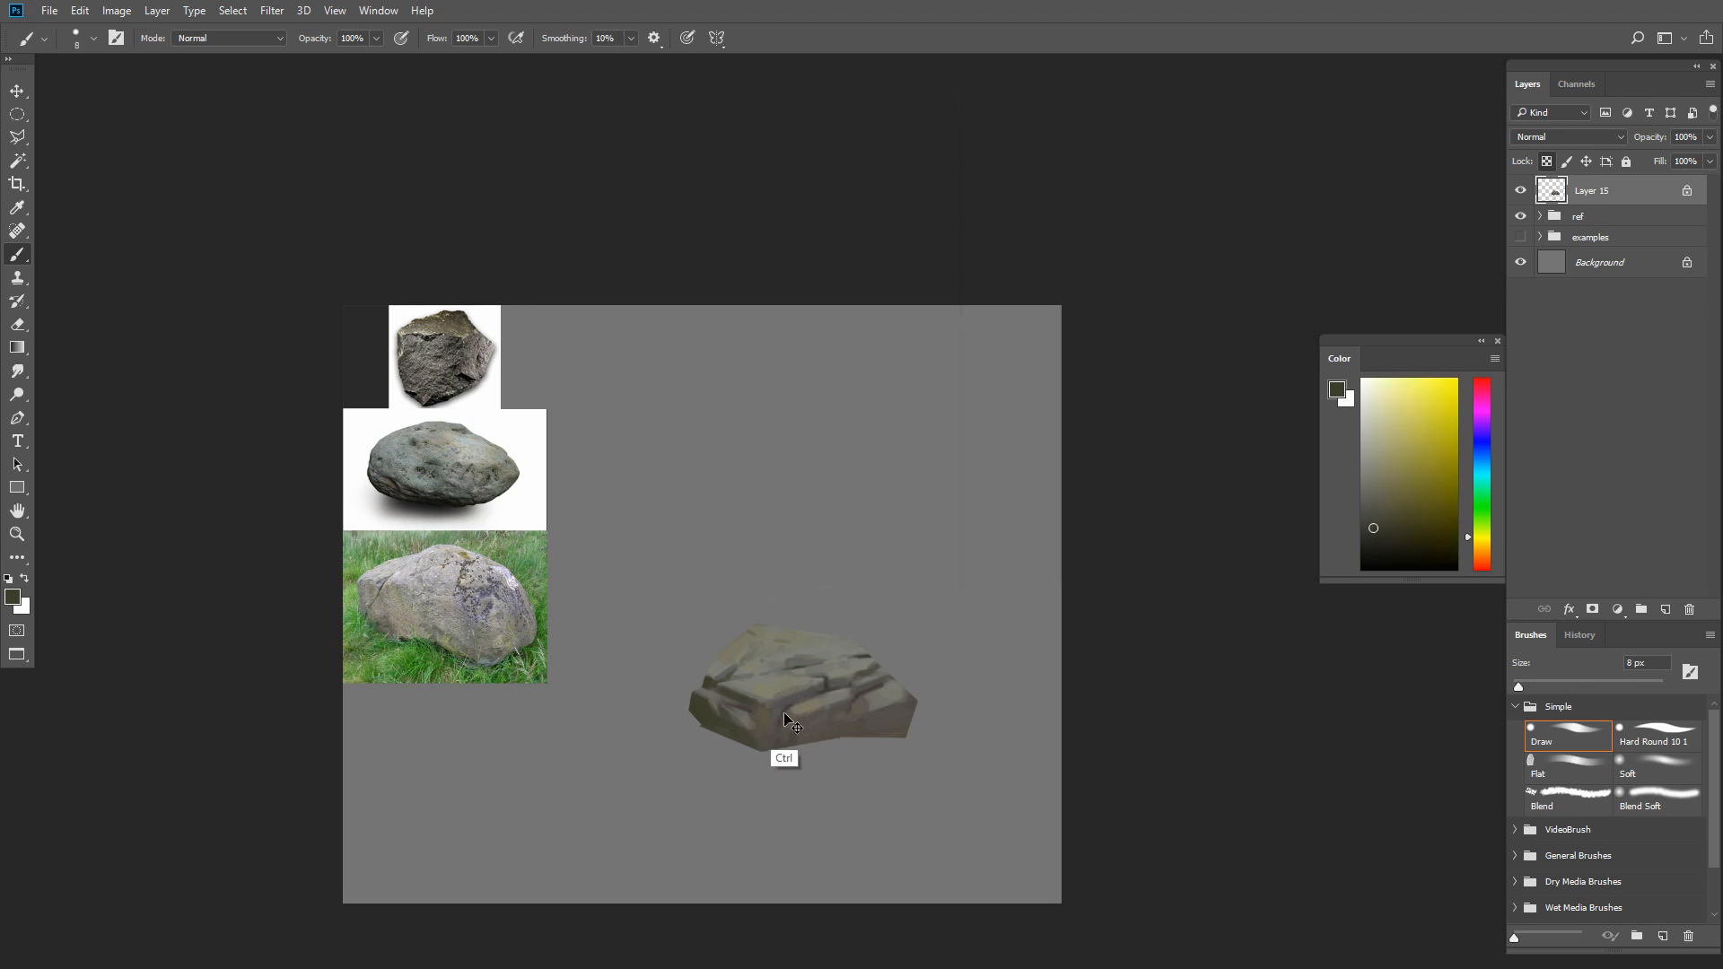
{"action": "left_click", "coordinate": [781, 737], "text": "alt"}
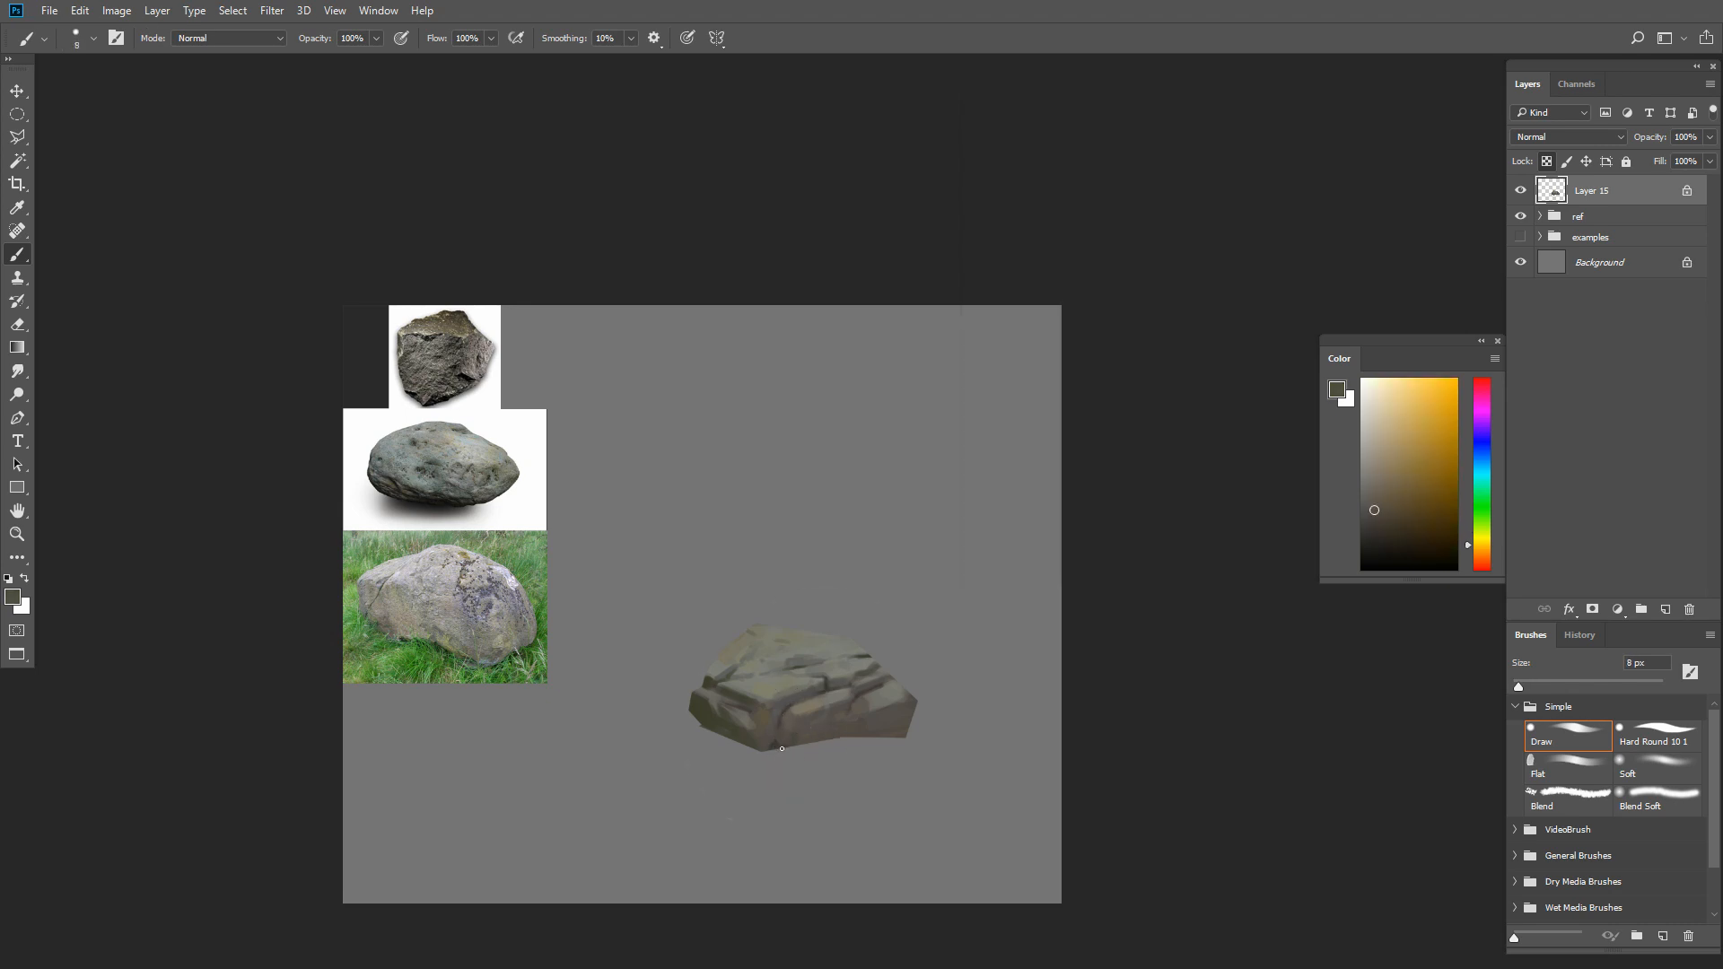
{"action": "left_click", "coordinate": [776, 734], "text": "alt"}
Lower the Draw brush's minimum opacity in the Transfer settings
{"action": "key", "text": "F5"}
{"action": "left_click", "coordinate": [1045, 273]}
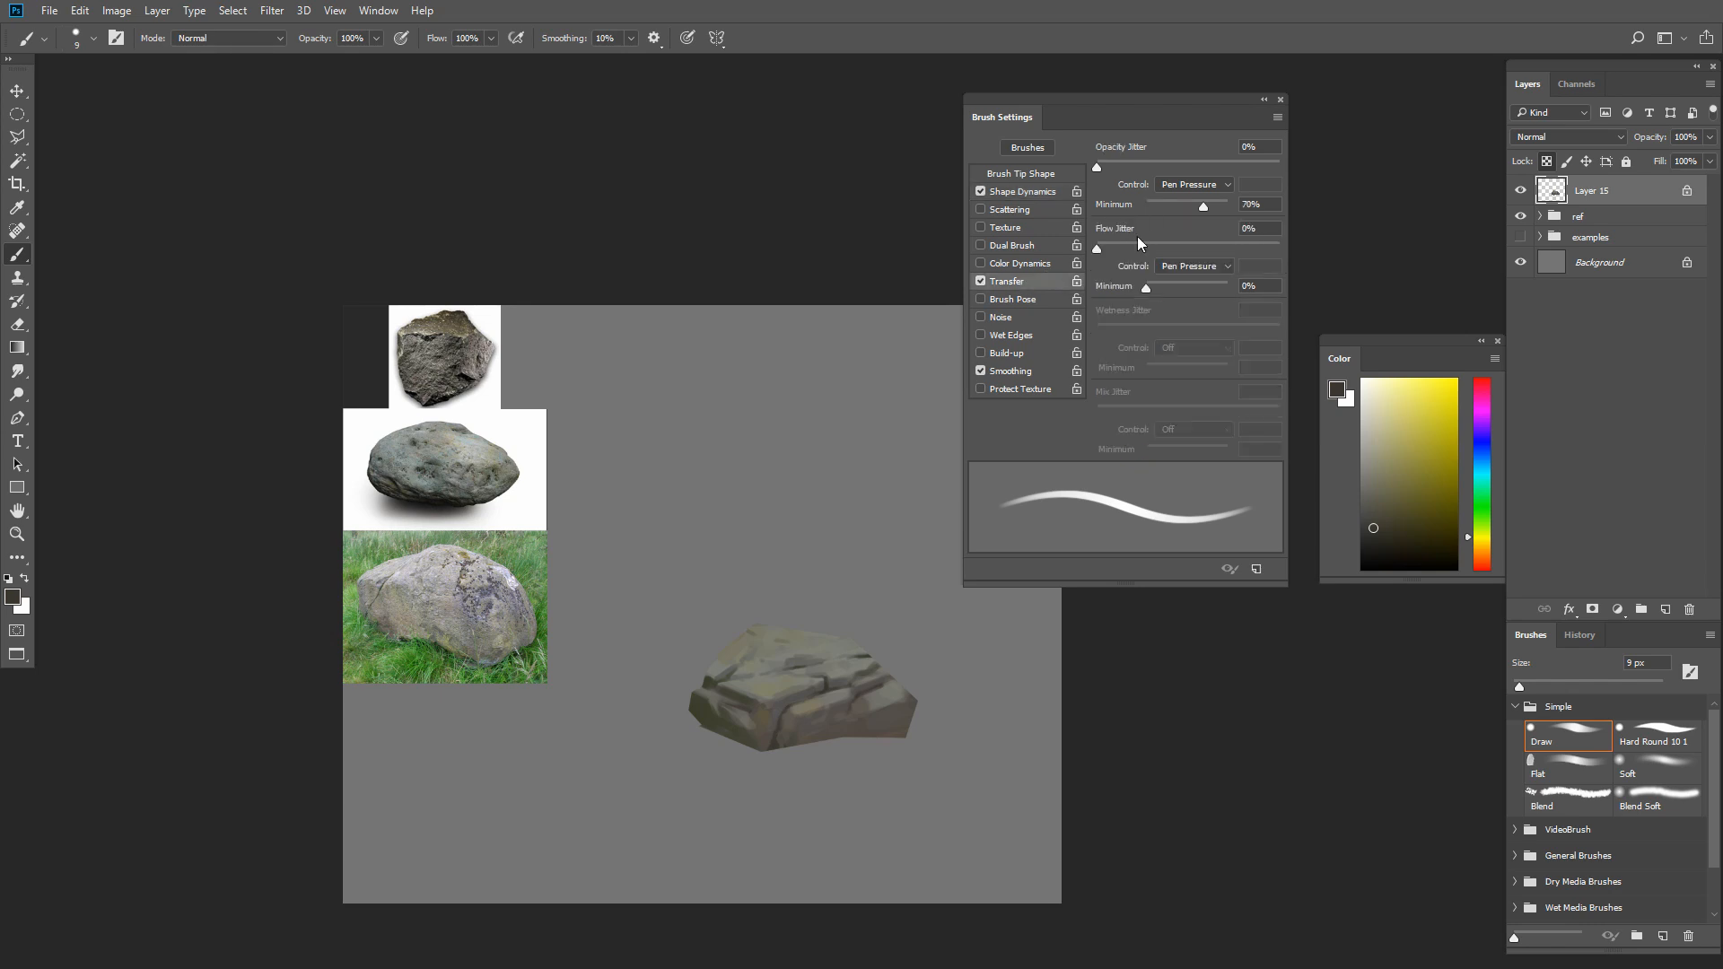
{"action": "left_click", "coordinate": [1155, 205]}
{"action": "key", "text": "F5"}
Blend the front face beside the central crease with sampled browns using a 10 px Draw brush at 60% opacity
{"action": "left_click", "coordinate": [878, 691], "text": "alt"}
{"action": "key", "text": "bracketright"}
{"action": "key", "text": "bracketright"}
{"action": "key", "text": "bracketright"}
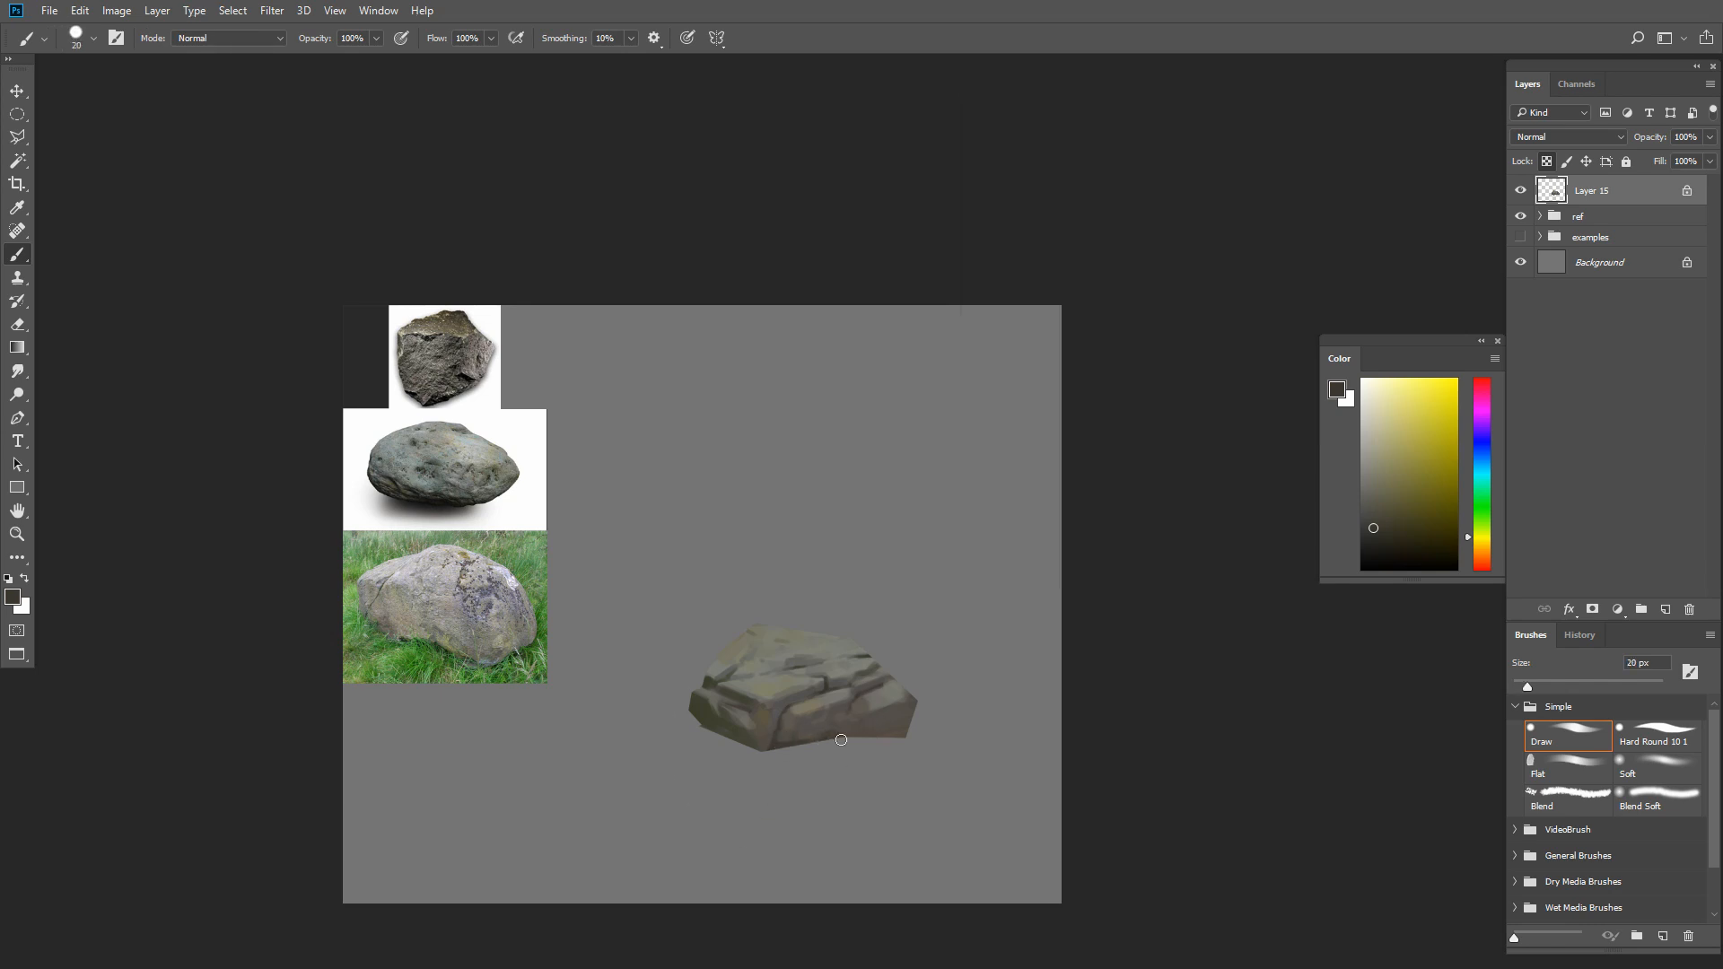
{"action": "key", "text": "bracketright"}
{"action": "key", "text": "bracketleft"}
{"action": "key", "text": "bracketleft"}
{"action": "left_click", "coordinate": [776, 731], "text": "alt"}
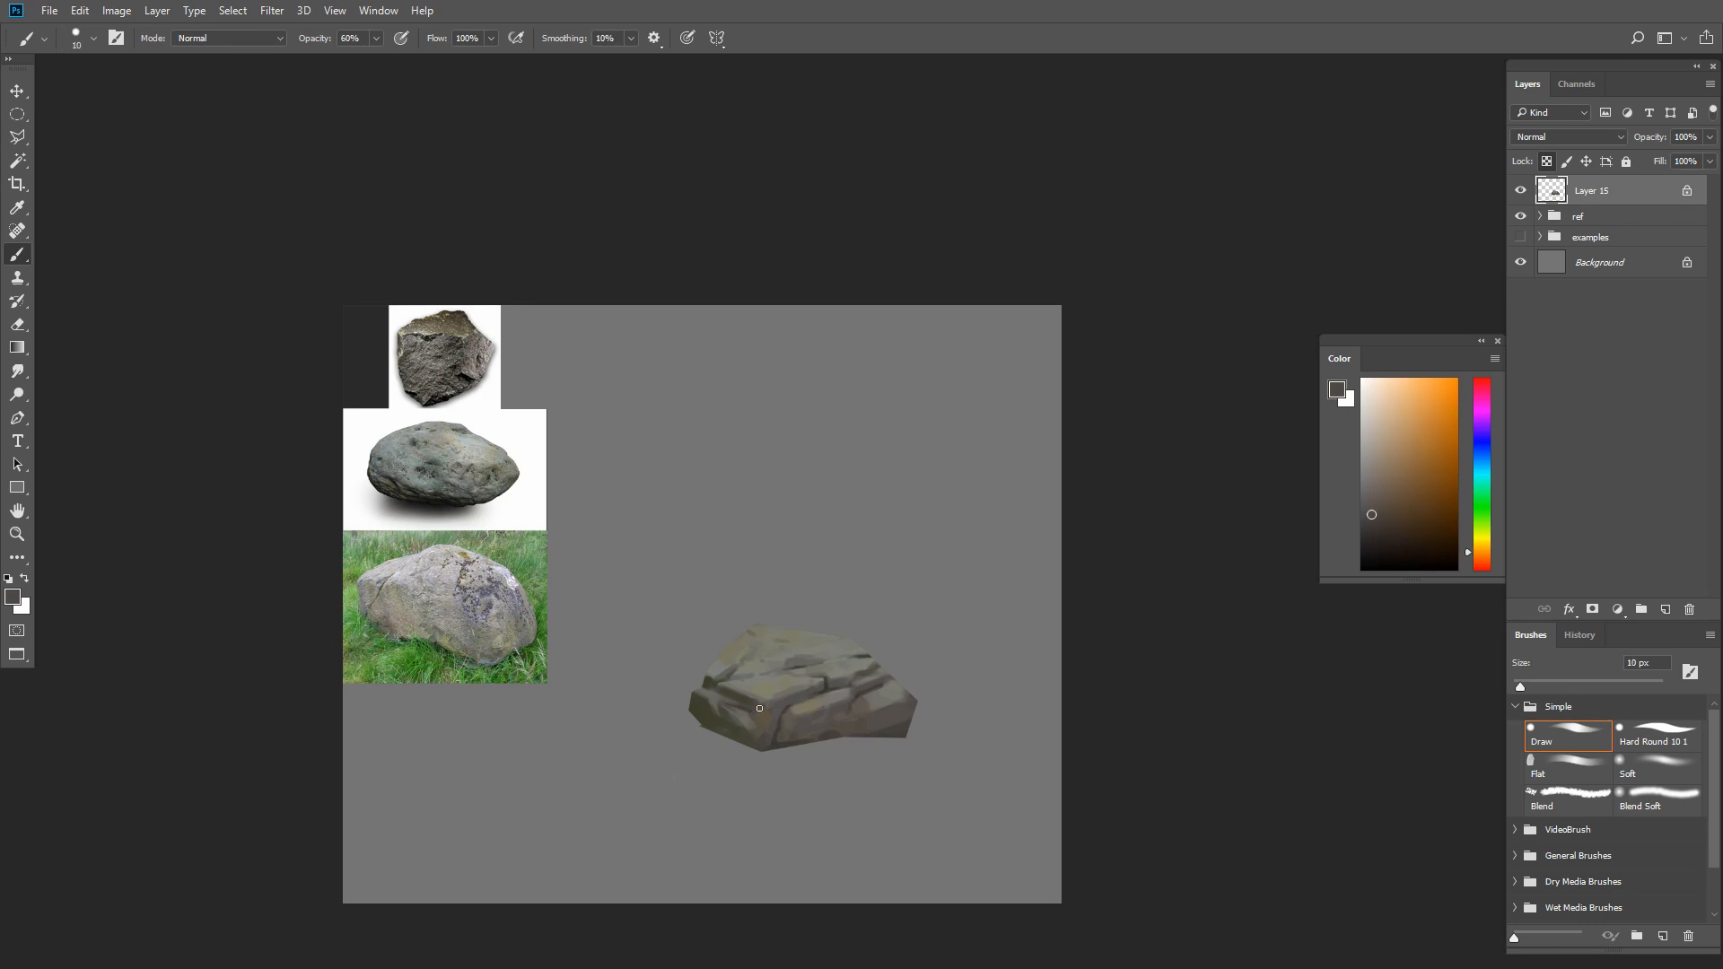
{"action": "left_click", "coordinate": [773, 713], "text": "alt"}
{"action": "key", "text": "bracketleft"}
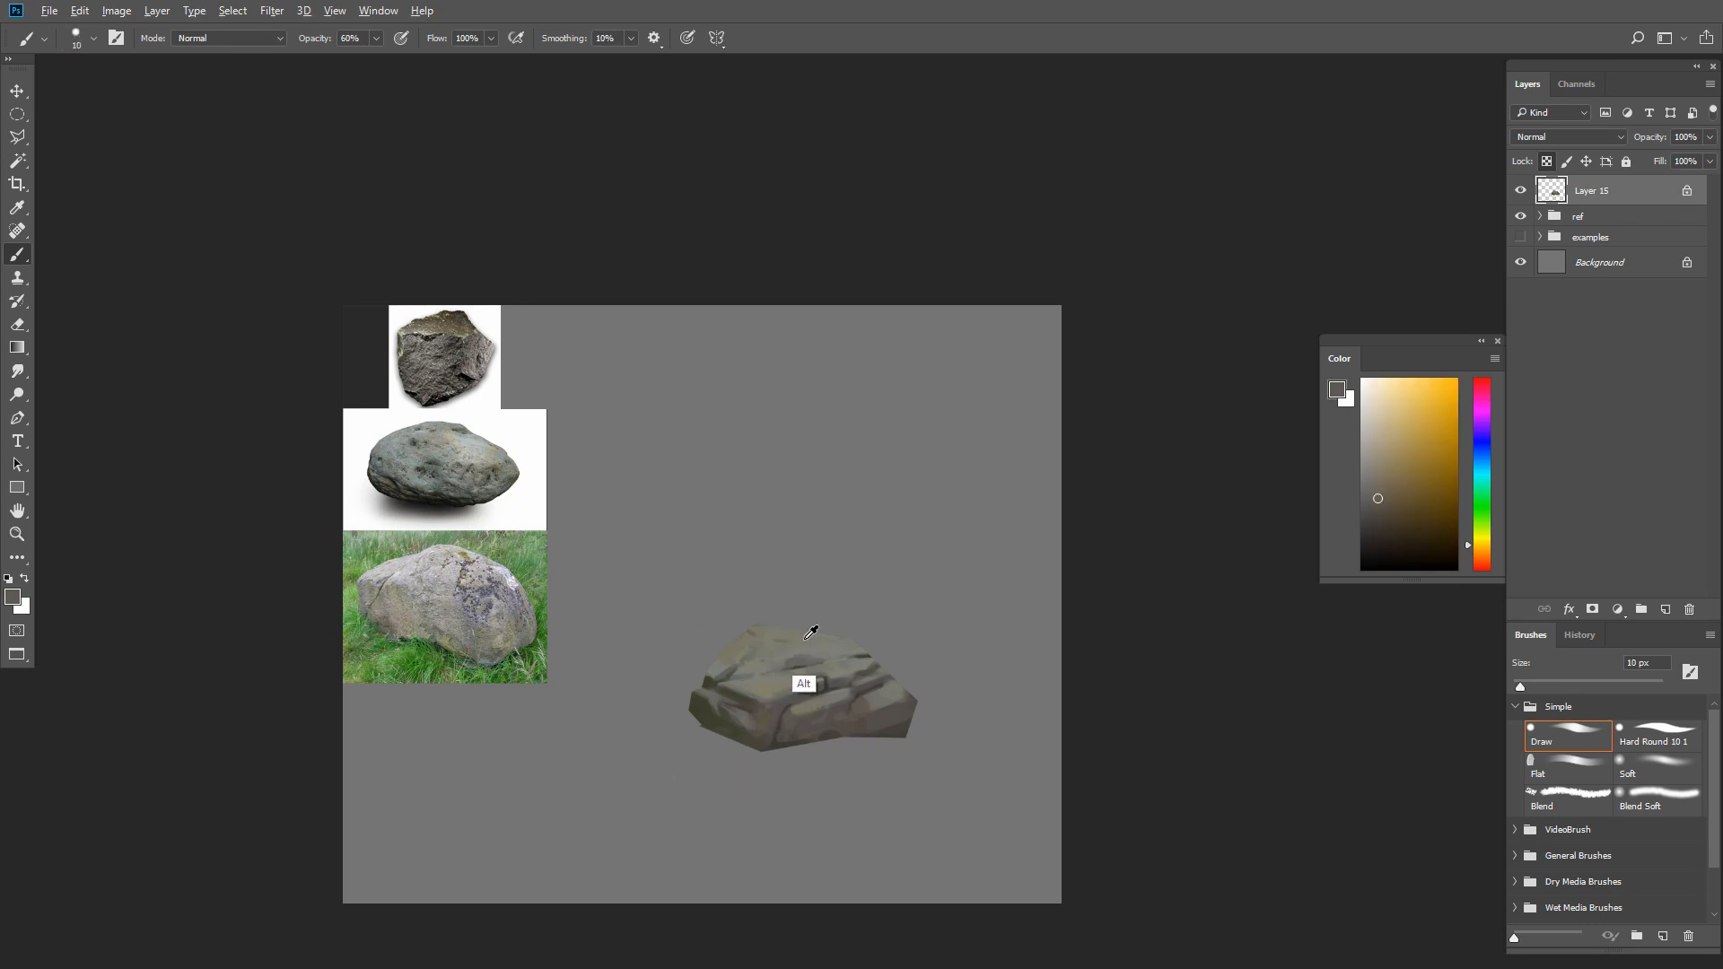
Add light olive-gray highlights to the rock's upper planes with a 7 px brush, undoing the last stroke
{"action": "left_click", "coordinate": [788, 650], "text": "alt"}
{"action": "left_click", "coordinate": [1368, 458]}
{"action": "key", "text": "bracketleft"}
{"action": "left_click", "coordinate": [1373, 432]}
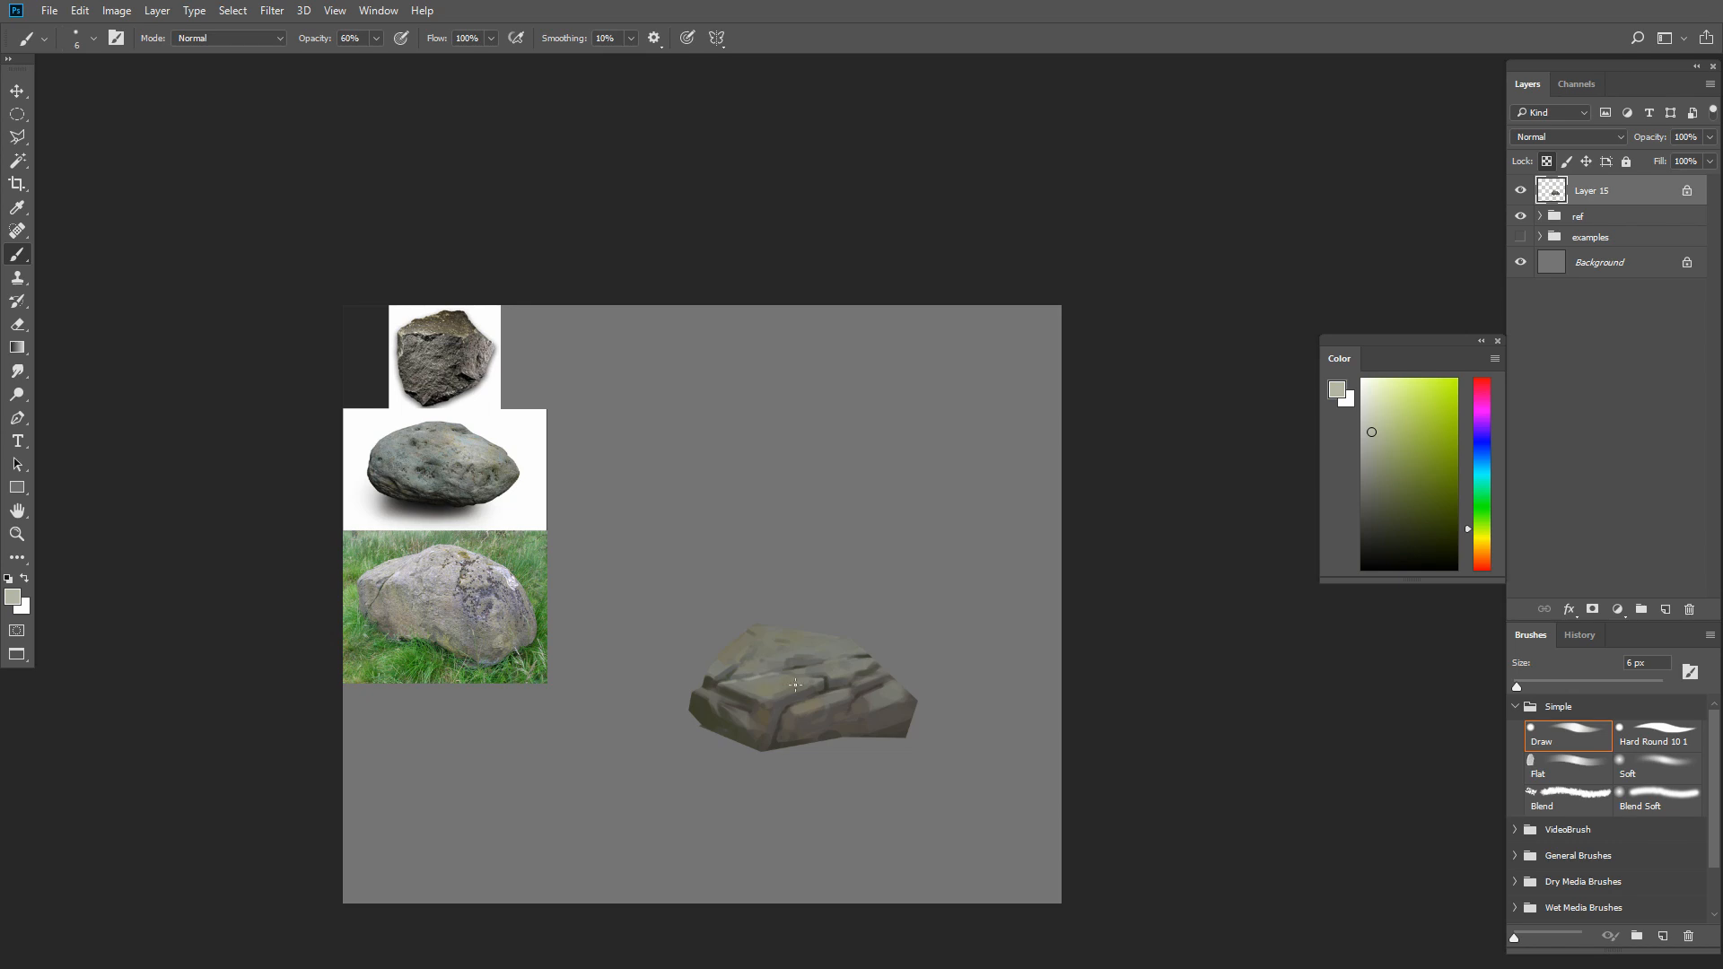
{"action": "left_click", "coordinate": [855, 633], "text": "alt"}
{"action": "left_click", "coordinate": [831, 672], "text": "alt"}
{"action": "key", "text": "ctrl+z"}
Set the Draw brush's Shape Dynamics minimum diameter to 19%
{"action": "key", "text": "F5"}
{"action": "left_click", "coordinate": [1025, 192]}
{"action": "left_click", "coordinate": [1130, 222]}
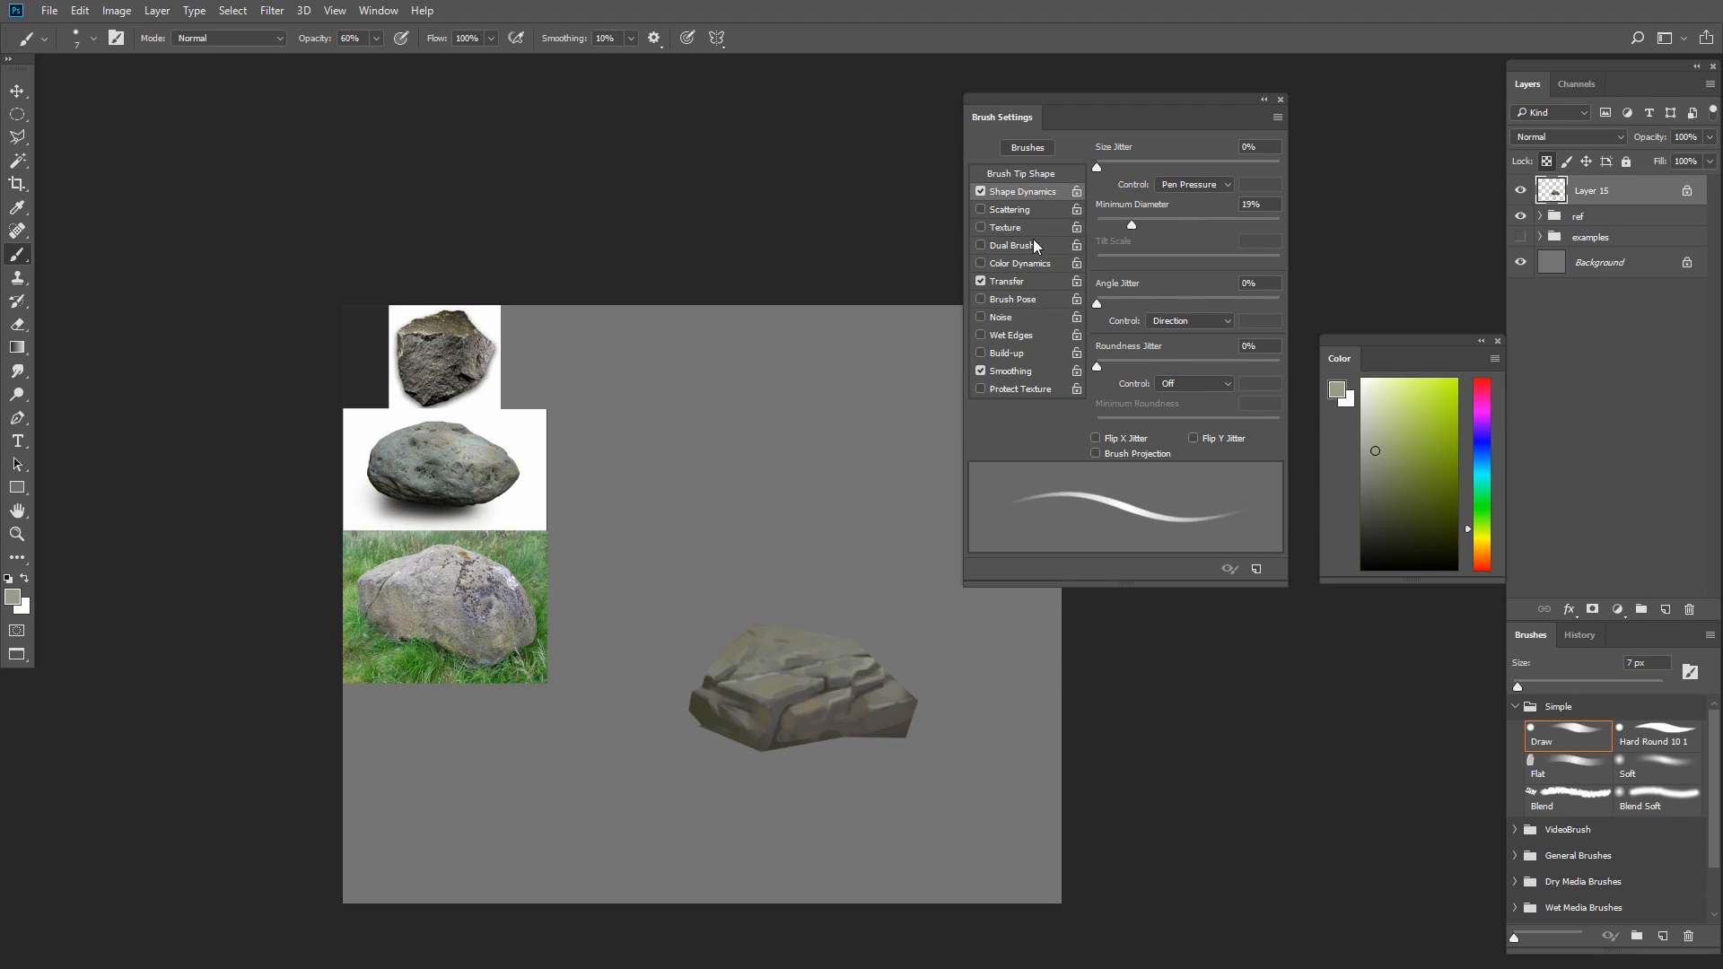
{"action": "key", "text": "F5"}
Reload the Draw preset and retouch the rock's upper-left plane with sampled olive and gray tones at 7 to 8 px
{"action": "left_click", "coordinate": [1580, 743]}
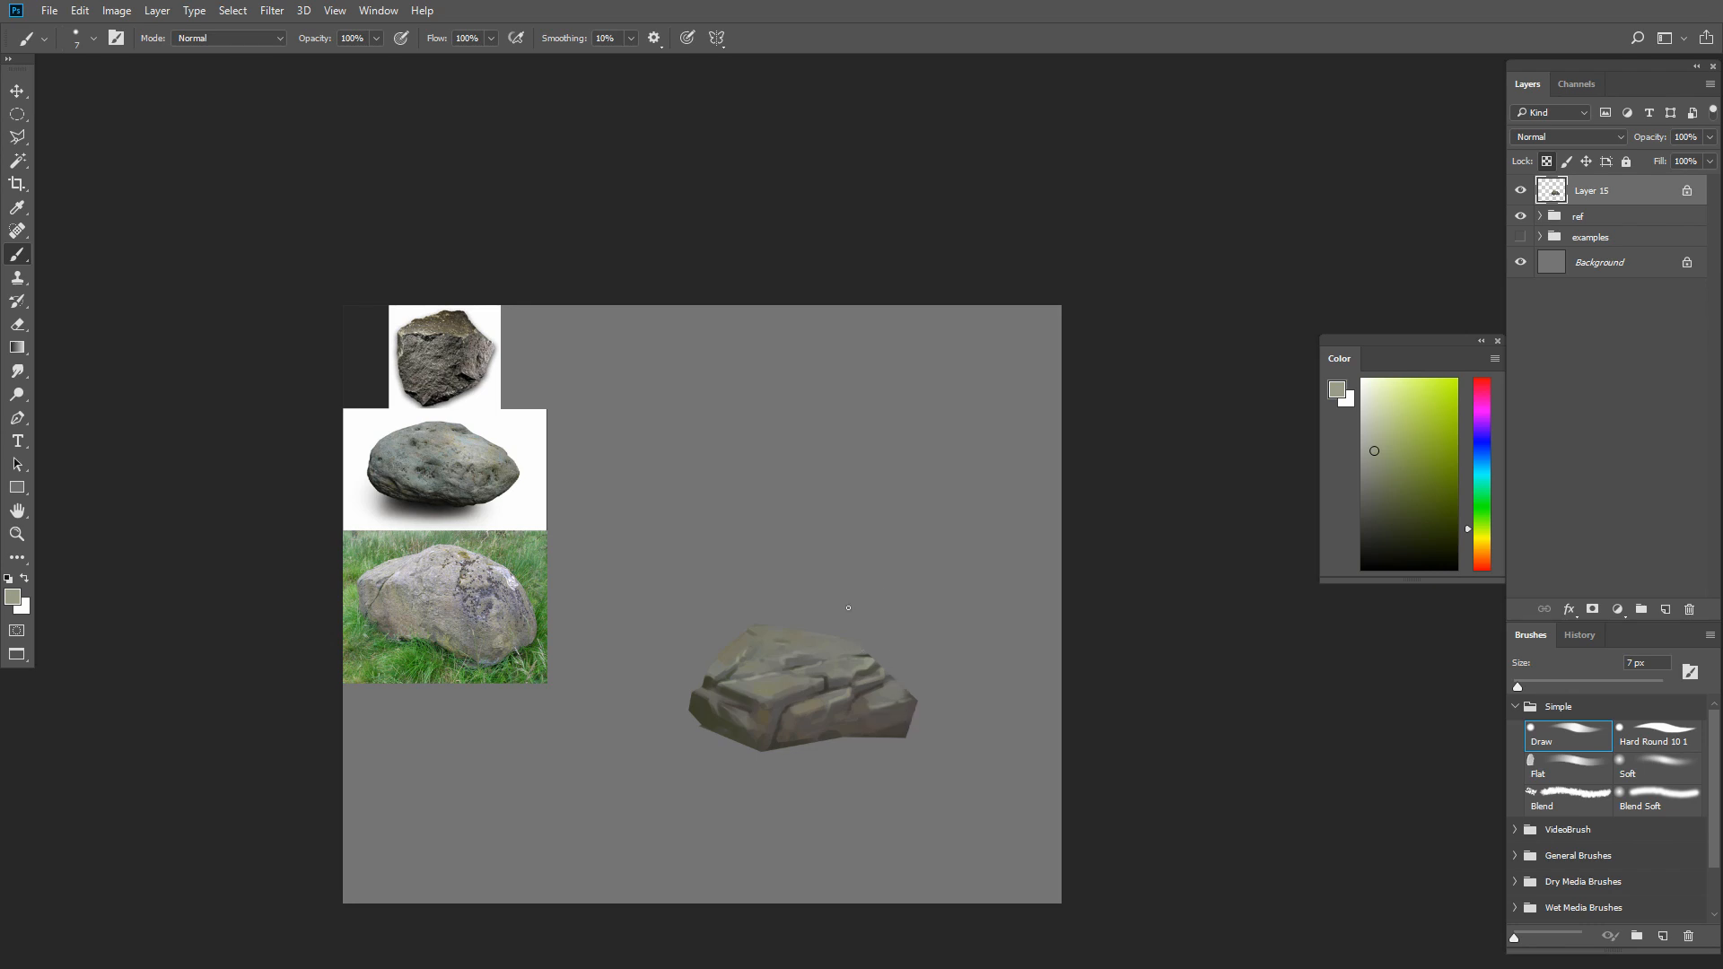
{"action": "key", "text": "bracketright"}
{"action": "left_click", "coordinate": [780, 663], "text": "alt"}
{"action": "left_click", "coordinate": [760, 672], "text": "alt"}
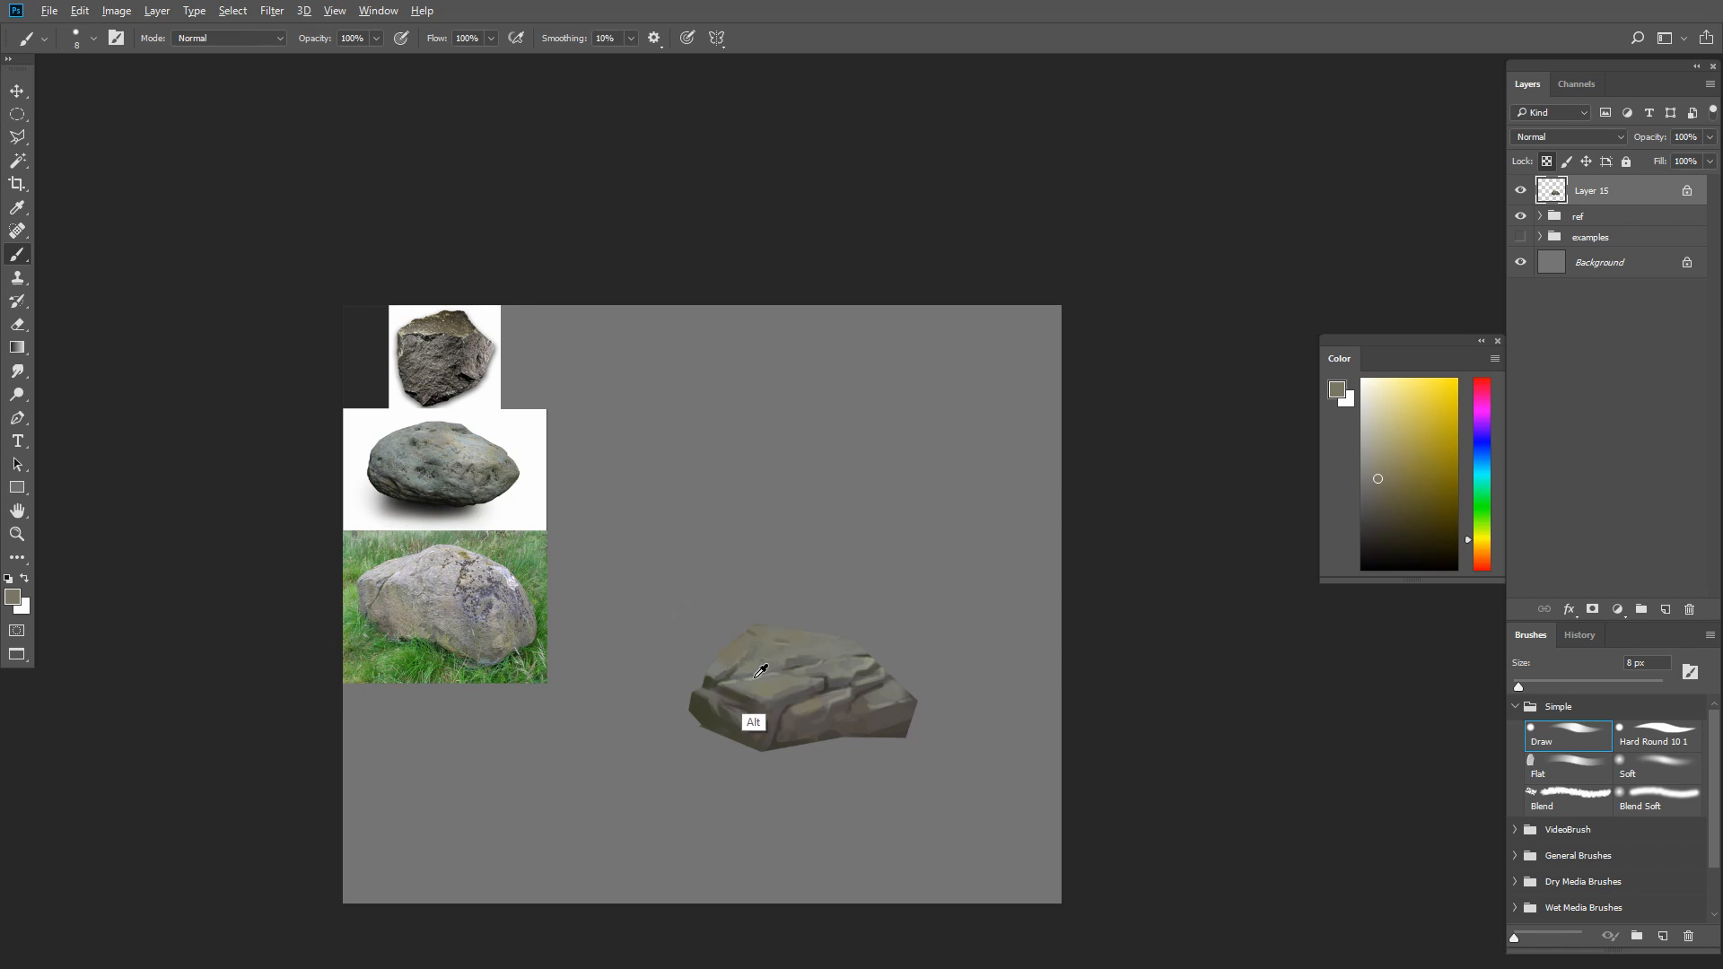
{"action": "left_click", "coordinate": [754, 666], "text": "alt"}
{"action": "key", "text": "bracketleft"}
{"action": "left_click", "coordinate": [729, 681], "text": "alt"}
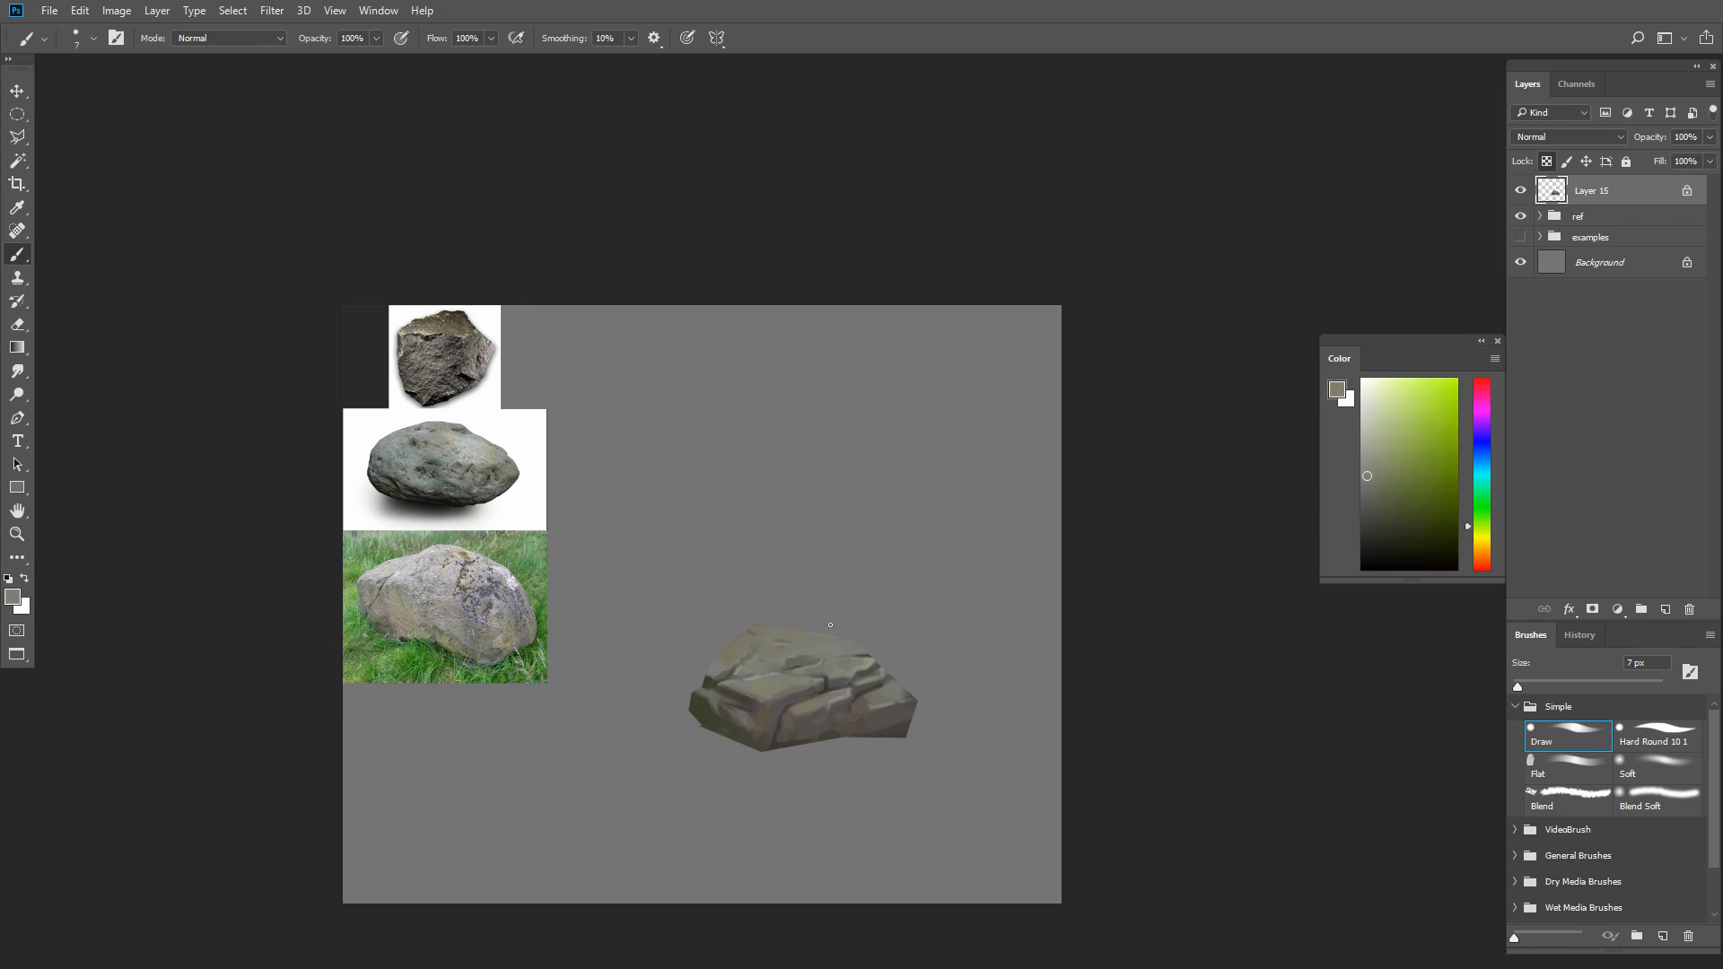
Refine the front face around the central crease with sampled browns using a Draw brush of about 9 px
{"action": "left_click", "coordinate": [793, 708], "text": "alt"}
{"action": "left_click", "coordinate": [803, 710], "text": "alt"}
{"action": "key", "text": "bracketright"}
{"action": "left_click", "coordinate": [808, 715], "text": "alt"}
{"action": "left_click", "coordinate": [761, 741], "text": "alt"}
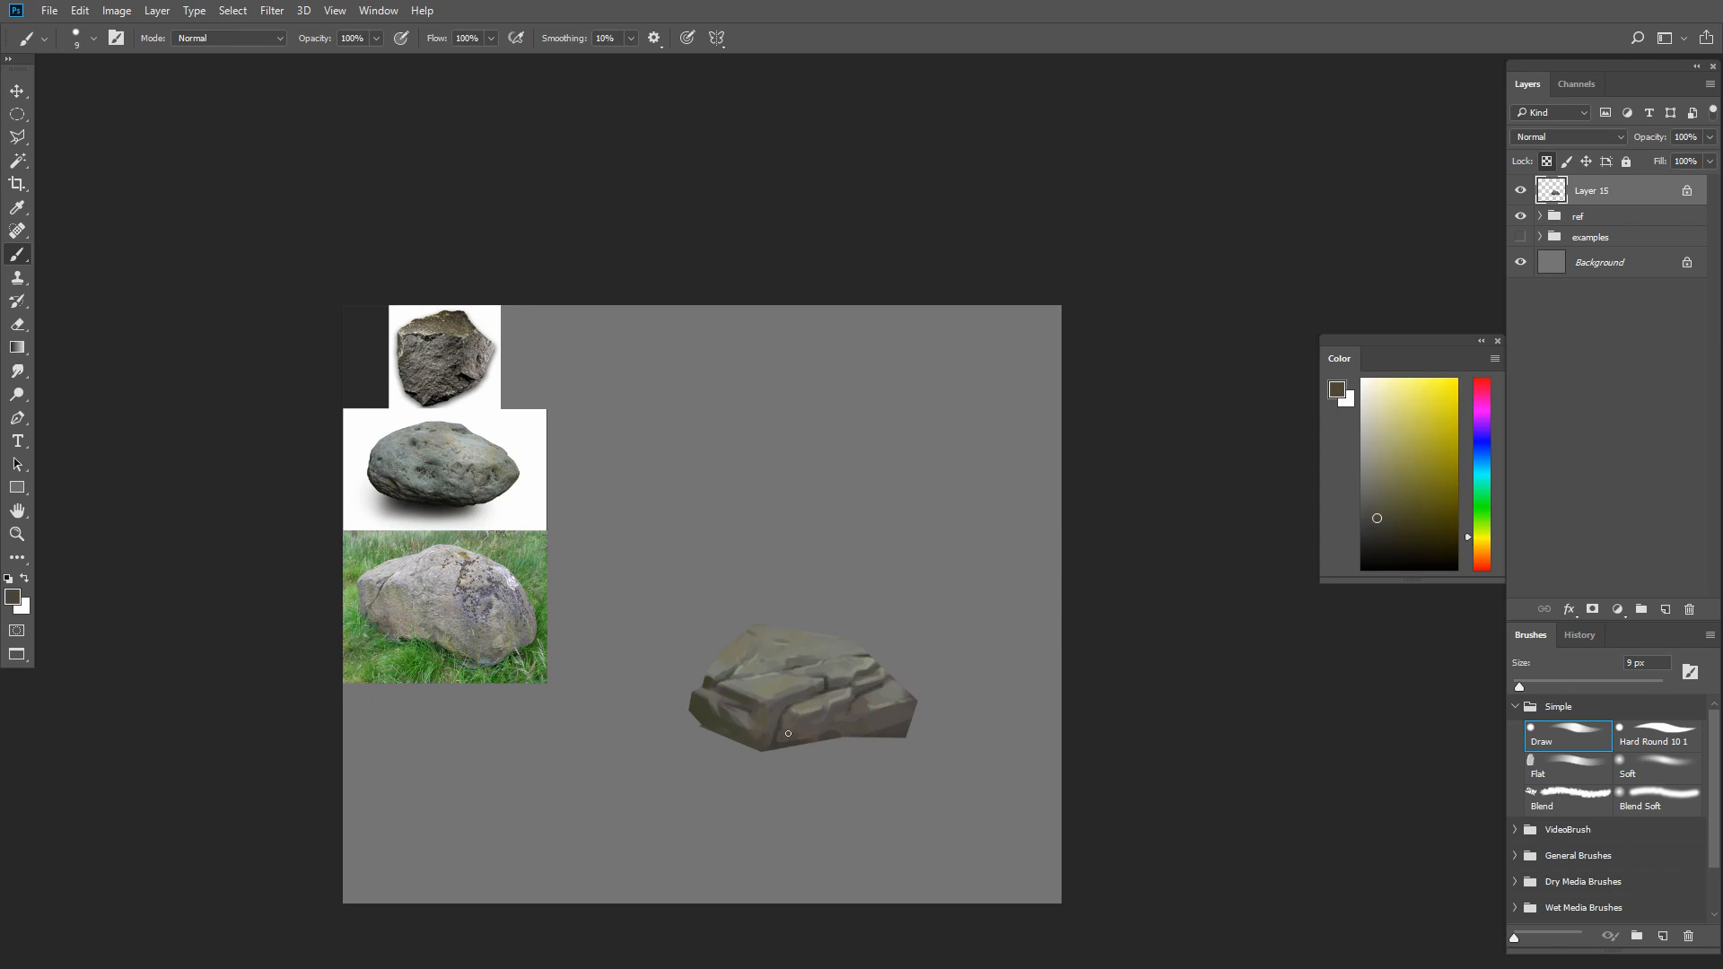
{"action": "key", "text": "bracketright"}
{"action": "key", "text": "bracketright"}
{"action": "key", "text": "bracketright"}
{"action": "key", "text": "bracketright"}
{"action": "key", "text": "bracketleft"}
{"action": "key", "text": "bracketleft"}
{"action": "left_click", "coordinate": [811, 716], "text": "alt"}
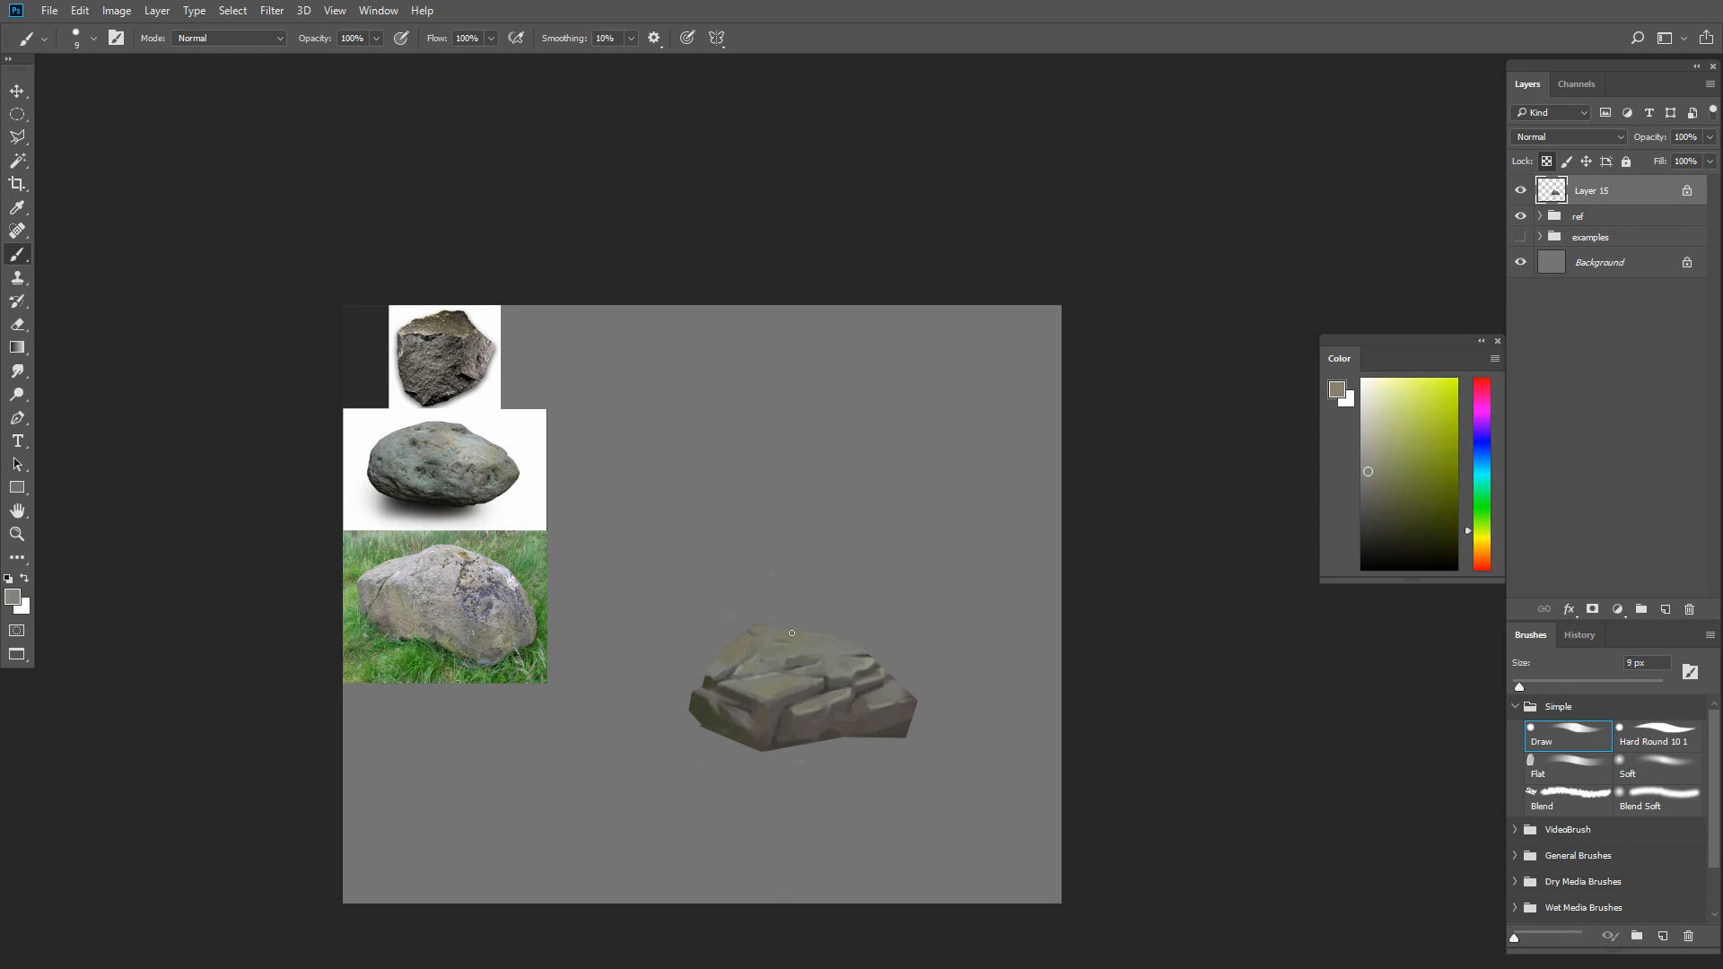
Glaze sampled dark olive over the left front block with a 20 px Draw brush at 50% opacity
{"action": "key", "text": "bracketright"}
{"action": "left_click", "coordinate": [765, 622], "text": "alt"}
{"action": "key", "text": "bracketright"}
{"action": "key", "text": "bracketright"}
{"action": "left_click", "coordinate": [727, 692], "text": "alt"}
{"action": "key", "text": "bracketright"}
{"action": "left_click", "coordinate": [762, 708], "text": "alt"}
{"action": "left_click", "coordinate": [725, 690], "text": "alt"}
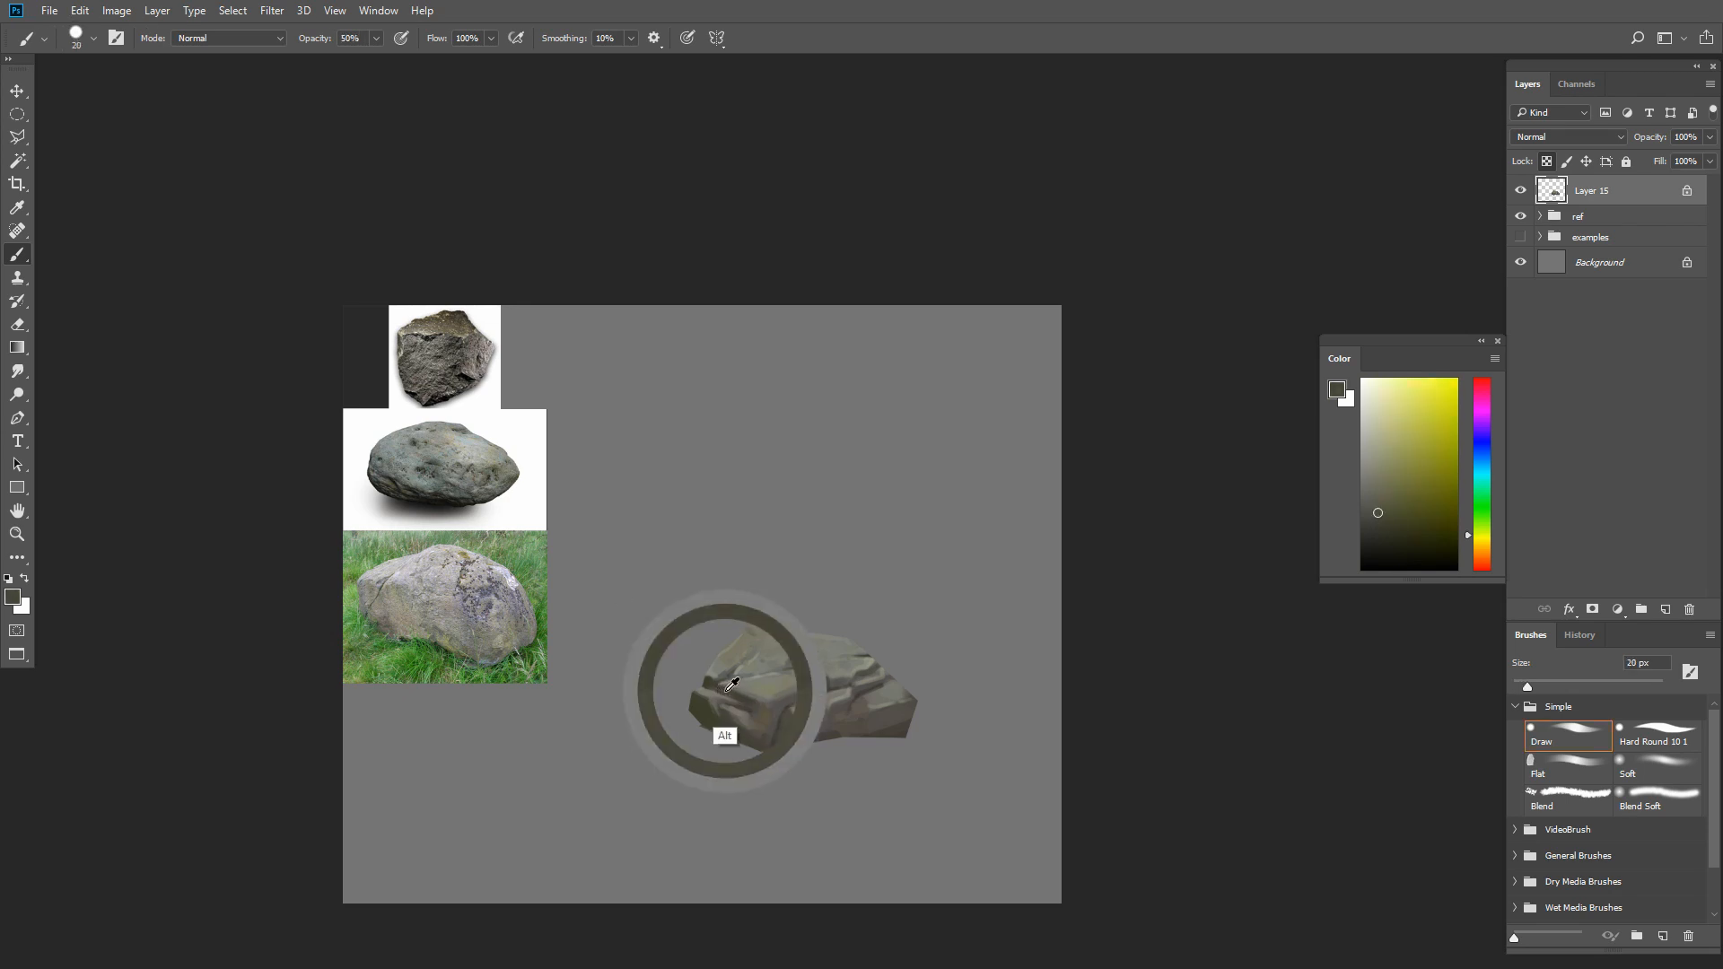
Even out the shadowed left front face with sampled dark tones and a smaller brush
{"action": "key", "text": "bracketleft"}
{"action": "key", "text": "bracketleft"}
{"action": "key", "text": "bracketright"}
{"action": "key", "text": "bracketright"}
{"action": "left_click", "coordinate": [744, 722], "text": "alt"}
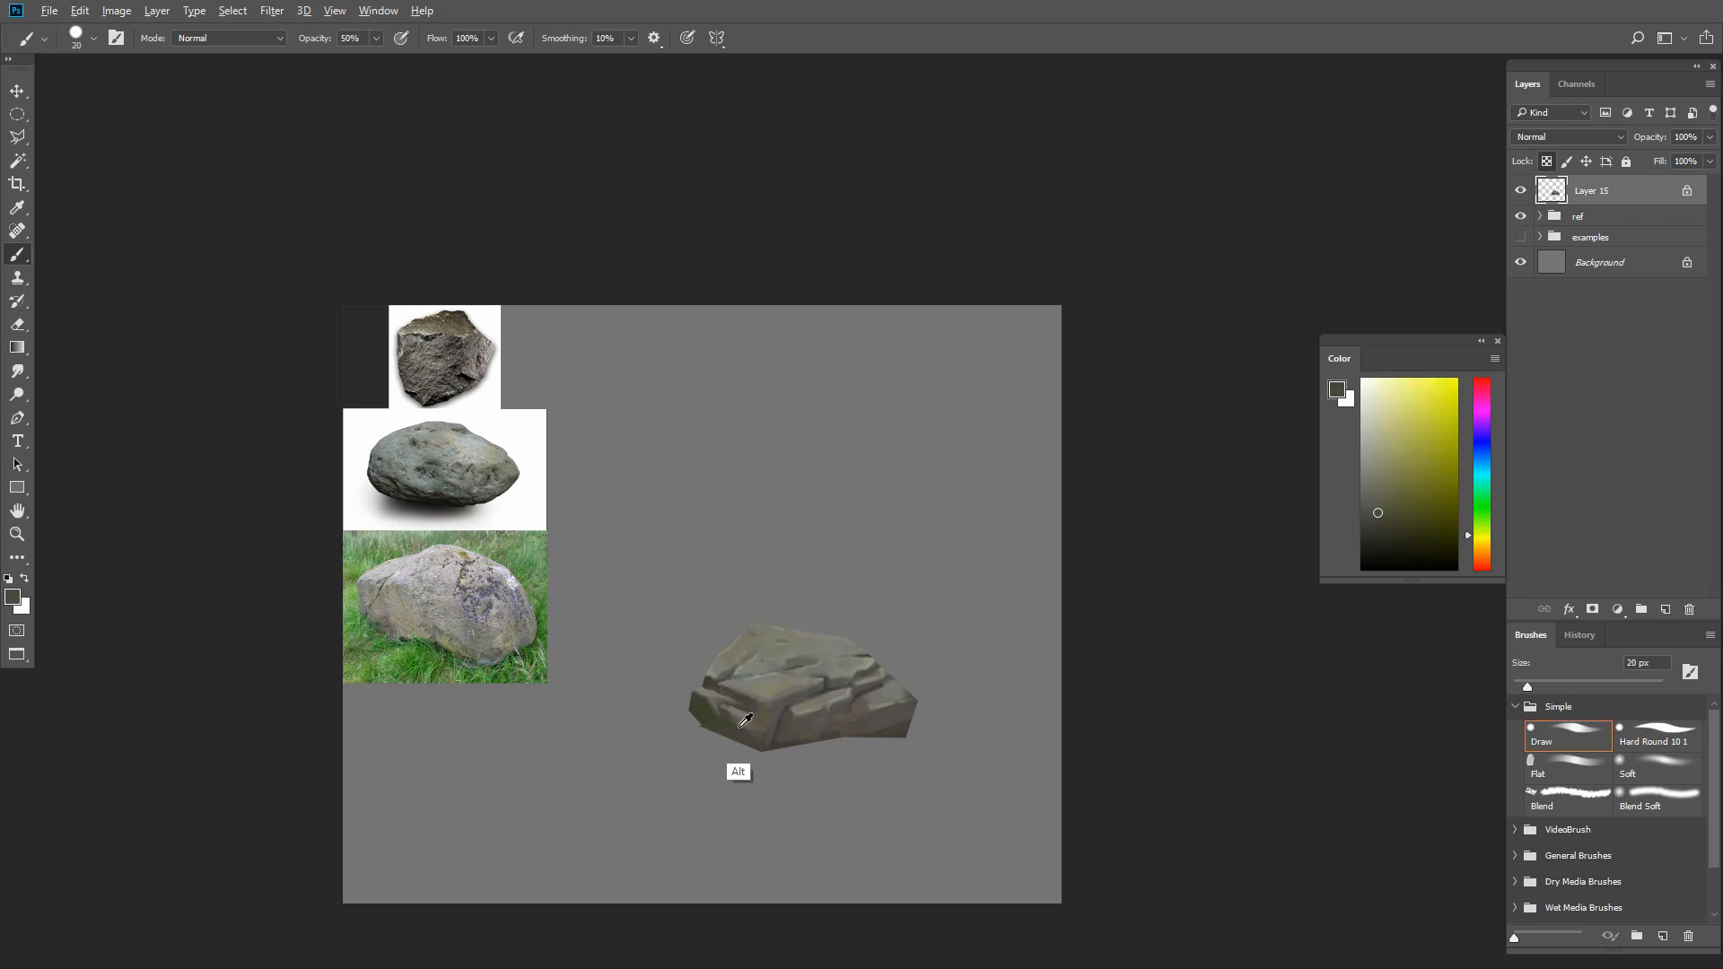
{"action": "key", "text": "bracketleft"}
{"action": "left_click", "coordinate": [754, 720], "text": "alt"}
{"action": "left_click_drag", "start_coordinate": [749, 718], "coordinate": [729, 722]}
{"action": "key", "text": "bracketleft"}
{"action": "key", "text": "bracketleft"}
Move the painted rock toward the canvas's lower left and add a new layer above it
{"action": "left_click_drag", "start_coordinate": [934, 734], "coordinate": [793, 811]}
{"action": "left_click", "coordinate": [1665, 610]}
{"action": "key", "text": "bracketright"}
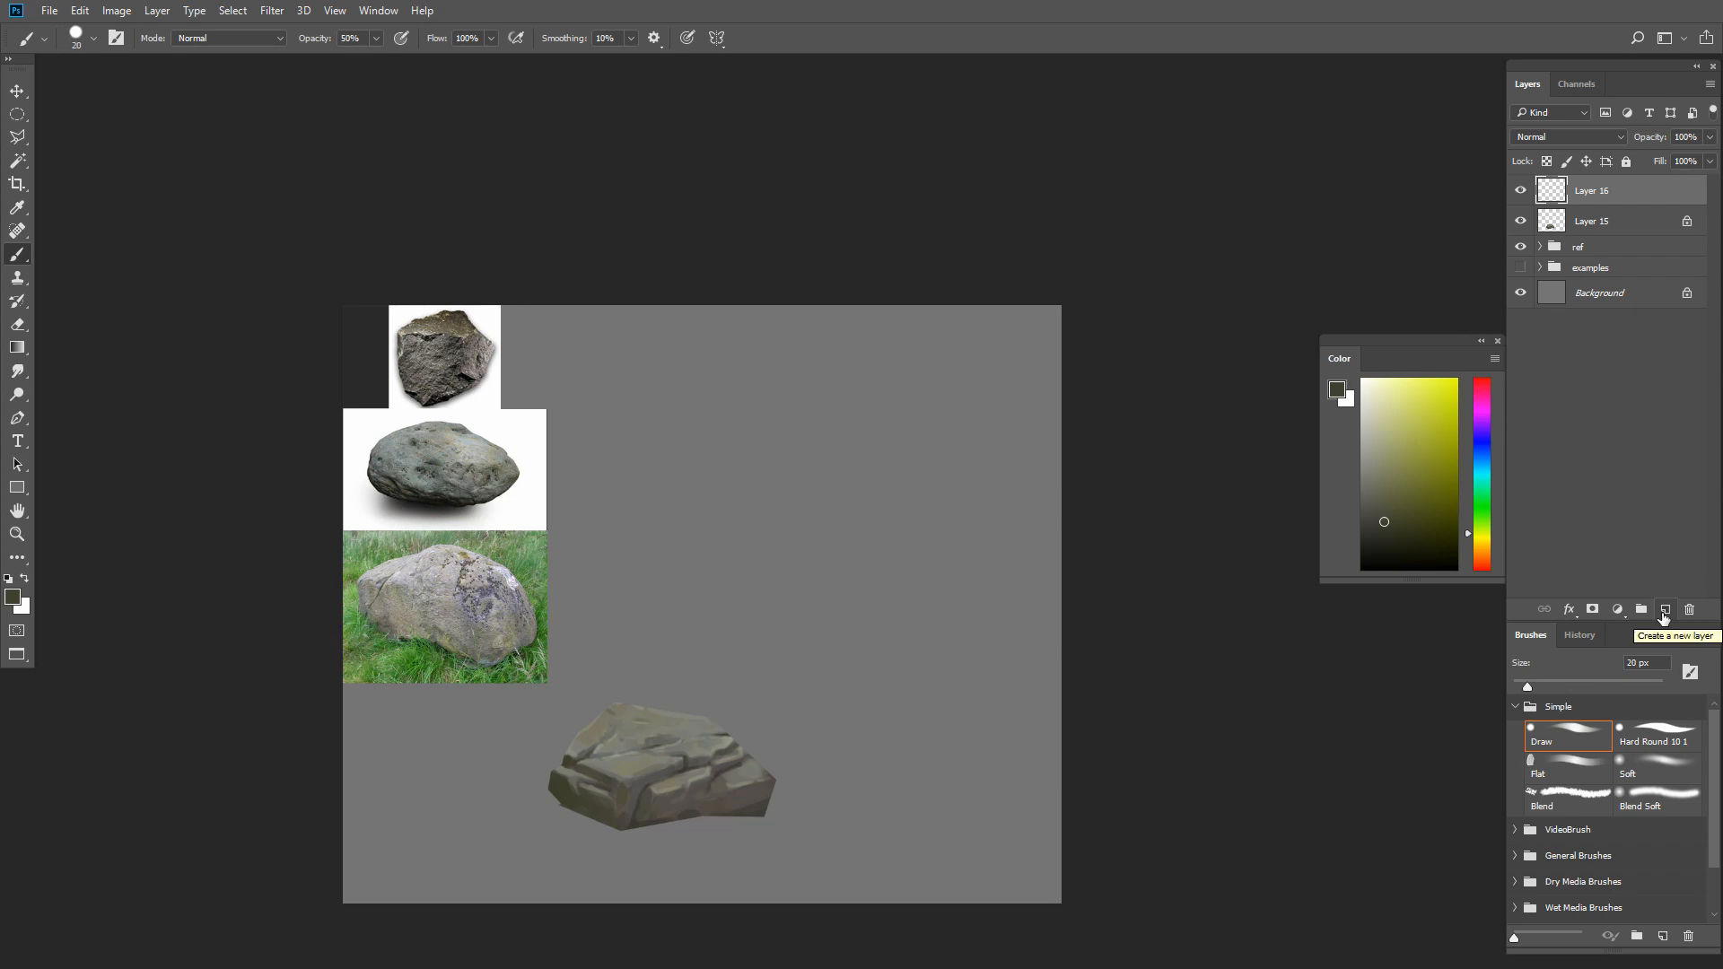
Outline a tilted four-sided selection in the empty area above and beside the rock with the Polygonal Lasso
{"action": "left_click", "coordinate": [17, 137]}
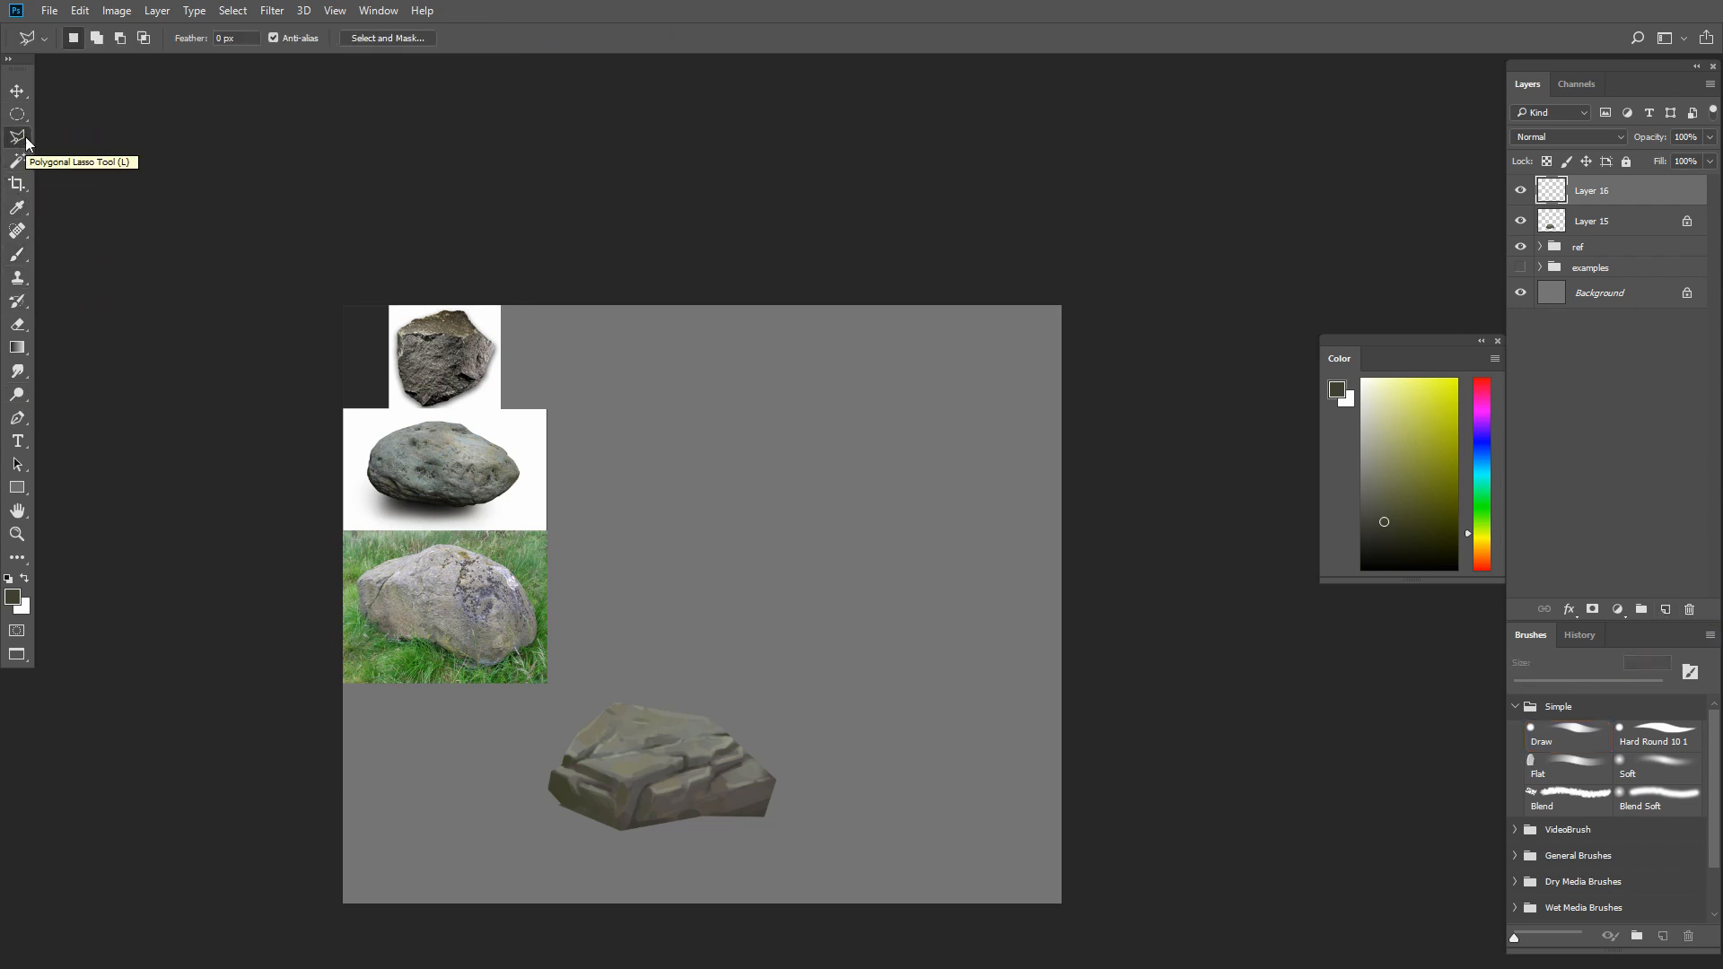
{"action": "left_click", "coordinate": [857, 500]}
{"action": "left_click", "coordinate": [794, 652]}
{"action": "left_click", "coordinate": [953, 718]}
{"action": "left_click", "coordinate": [1029, 539]}
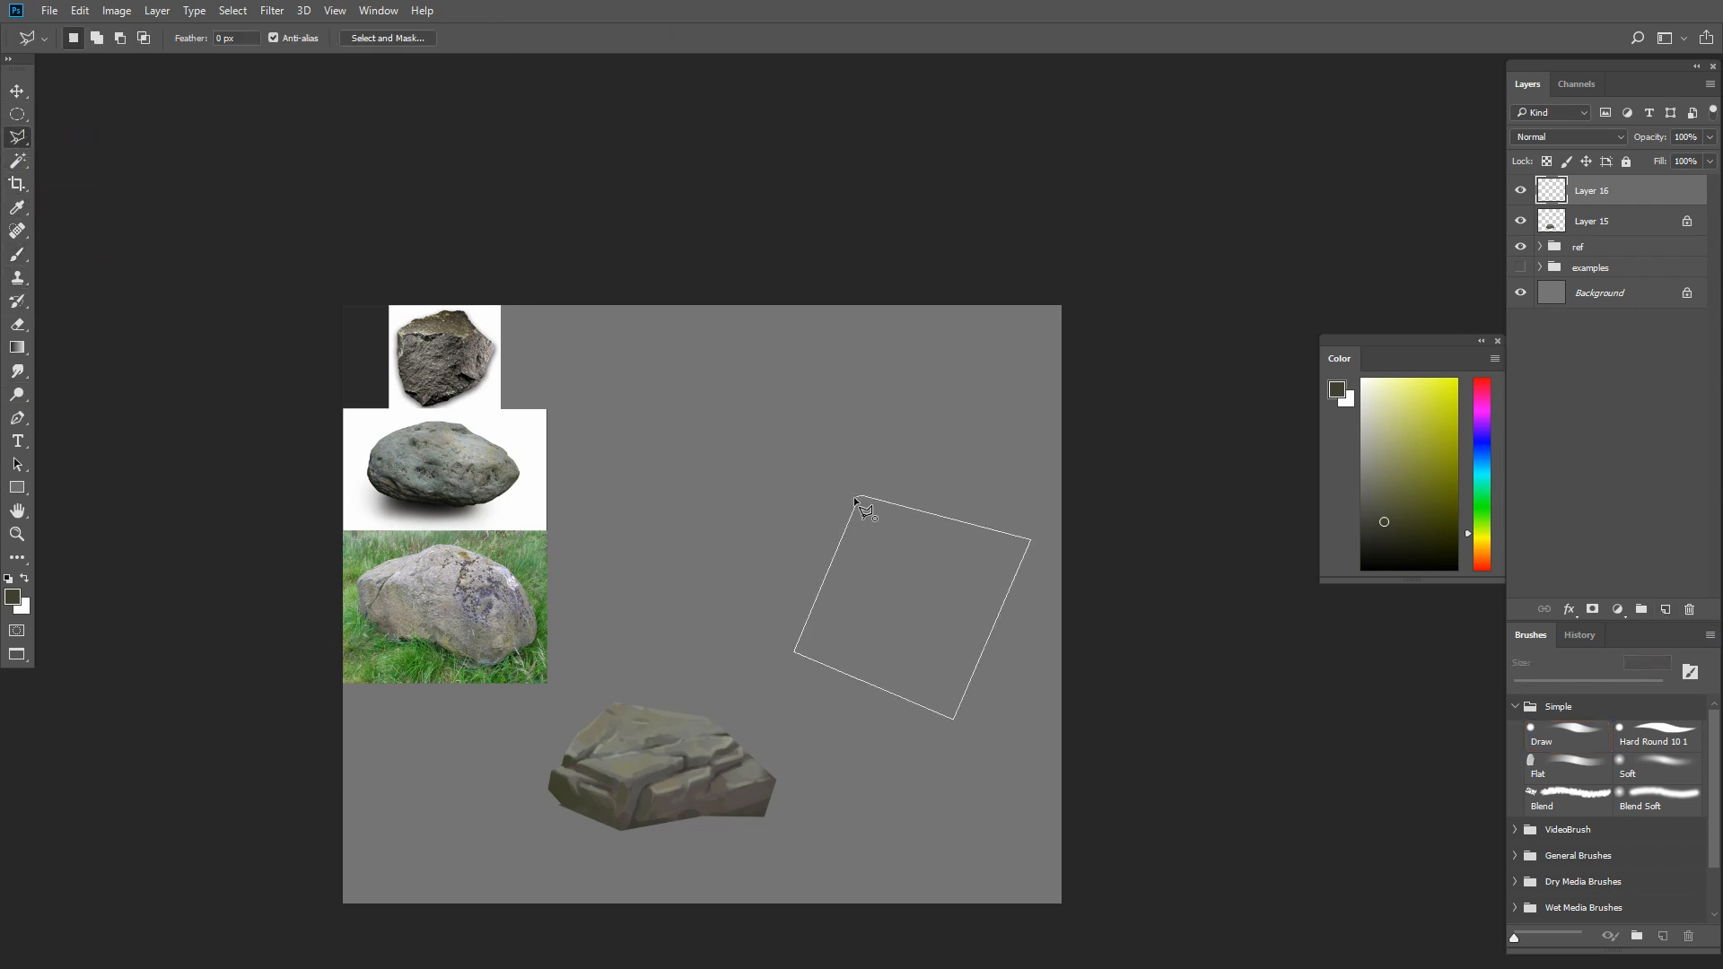
{"action": "left_click", "coordinate": [857, 498]}
Fill the four-sided selection with a dark brown and deselect it
{"action": "key", "text": "b"}
{"action": "left_click", "coordinate": [1379, 524]}
{"action": "key", "text": "alt+BackSpace"}
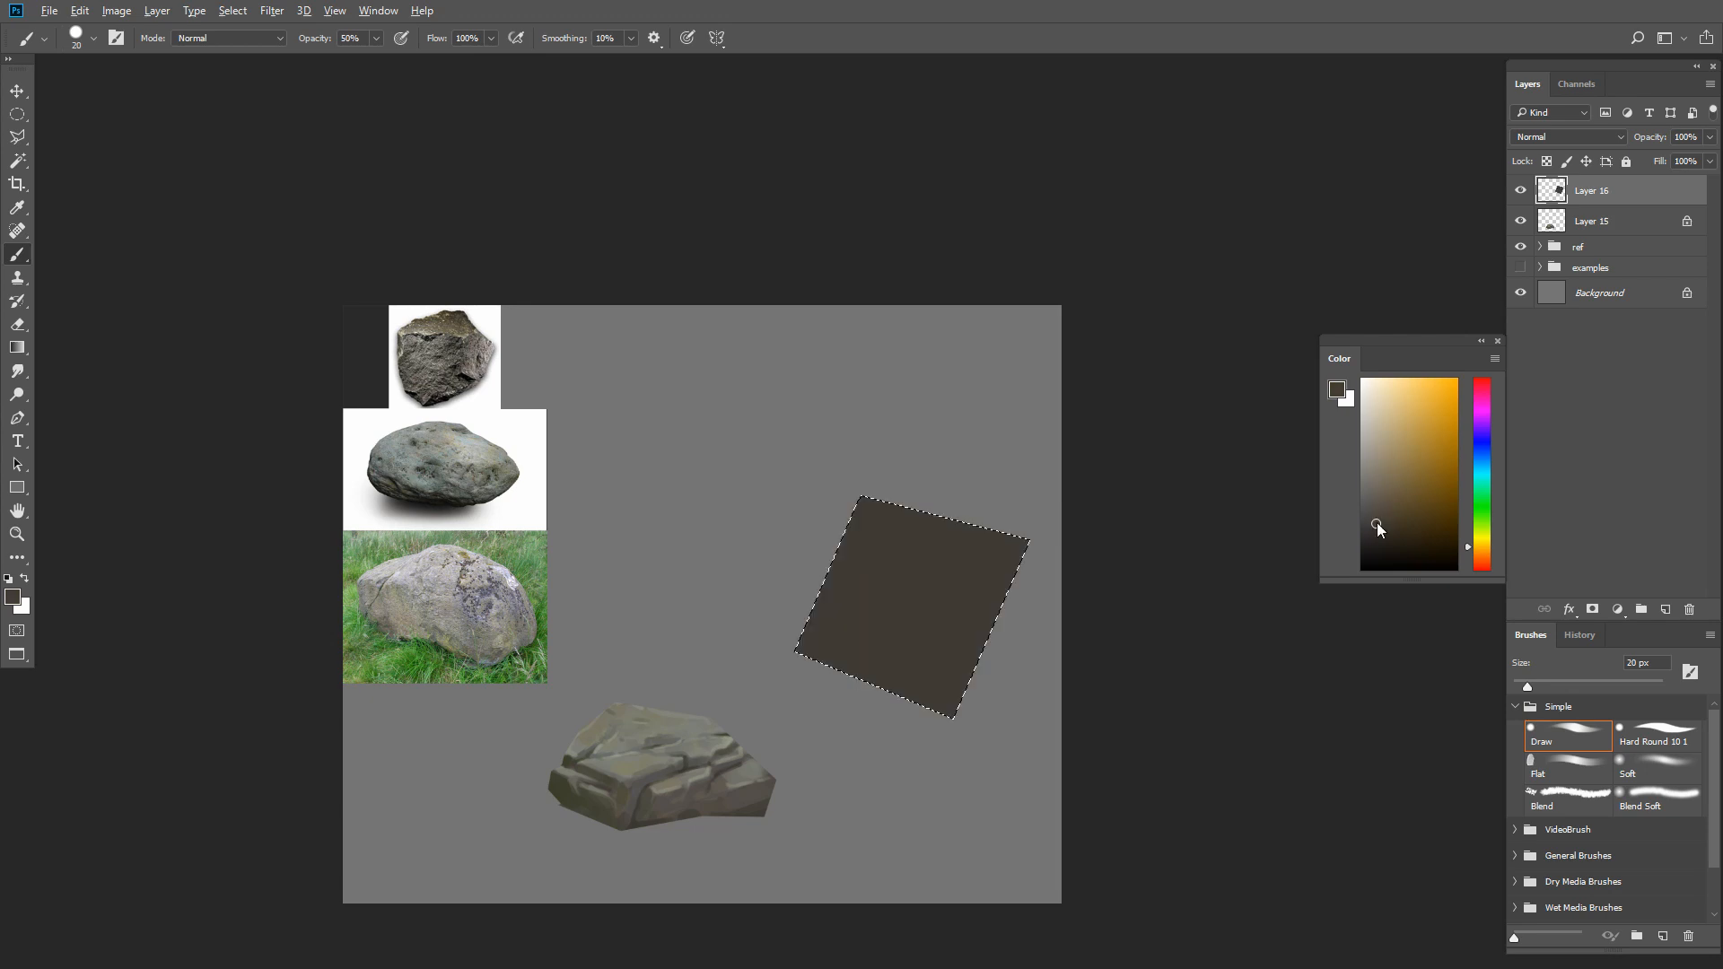
{"action": "key", "text": "bracketright"}
{"action": "key", "text": "bracketright"}
{"action": "key", "text": "bracketright"}
{"action": "key", "text": "ctrl+d"}
Lock the new layer's transparent pixels and brush a lighter brown over the square at 125 px and 100% opacity
{"action": "left_click", "coordinate": [1374, 500]}
{"action": "key", "text": "slash"}
{"action": "key", "text": "bracketright"}
{"action": "key", "text": "bracketright"}
{"action": "key", "text": "bracketright"}
{"action": "key", "text": "bracketright"}
{"action": "key", "text": "bracketright"}
{"action": "key", "text": "bracketright"}
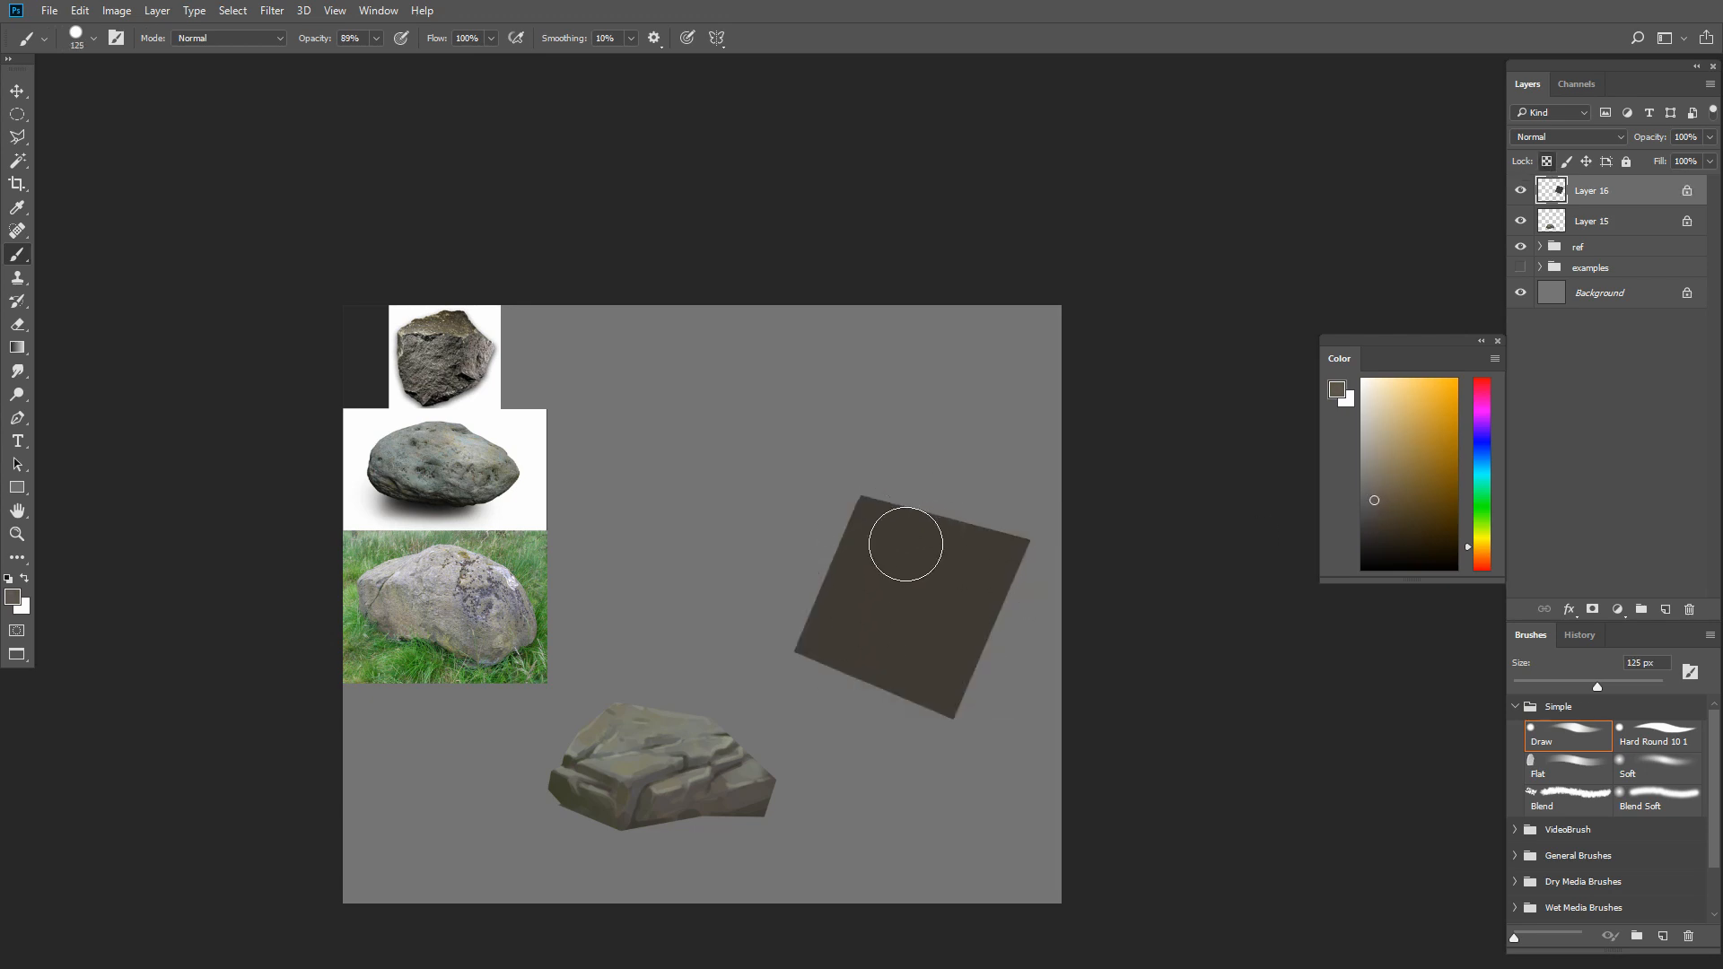
{"action": "key", "text": "0"}
{"action": "mouse_move", "coordinate": [903, 538]}
{"action": "left_mouse_down"}
{"action": "mouse_move", "coordinate": [850, 589]}
{"action": "mouse_move", "coordinate": [862, 536]}
{"action": "mouse_move", "coordinate": [1001, 524]}
{"action": "mouse_move", "coordinate": [976, 640]}
{"action": "mouse_move", "coordinate": [918, 682]}
{"action": "mouse_move", "coordinate": [1031, 577]}
{"action": "mouse_move", "coordinate": [923, 669]}
{"action": "left_mouse_up"}
Paint a vertical band through the square's middle with a smaller brush, sample its color and undo the last stroke
{"action": "key", "text": "bracketleft"}
{"action": "key", "text": "bracketleft"}
{"action": "key", "text": "bracketleft"}
{"action": "key", "text": "bracketleft"}
{"action": "key", "text": "bracketleft"}
{"action": "mouse_move", "coordinate": [900, 534]}
{"action": "left_mouse_down"}
{"action": "mouse_move", "coordinate": [941, 650]}
{"action": "mouse_move", "coordinate": [853, 581]}
{"action": "mouse_move", "coordinate": [919, 642]}
{"action": "mouse_move", "coordinate": [920, 696]}
{"action": "left_mouse_up"}
{"action": "left_click", "coordinate": [905, 595], "text": "alt"}
Paint a narrow diagonal band across the square from its upper-left corner toward the lower right
{"action": "key", "text": "bracketleft"}
{"action": "key", "text": "bracketleft"}
{"action": "key", "text": "bracketleft"}
{"action": "key", "text": "bracketleft"}
{"action": "key", "text": "ctrl+z"}
{"action": "key", "text": "bracketleft"}
{"action": "key", "text": "bracketleft"}
{"action": "key", "text": "bracketleft"}
{"action": "mouse_move", "coordinate": [880, 497]}
{"action": "left_mouse_down"}
{"action": "mouse_move", "coordinate": [901, 584]}
{"action": "mouse_move", "coordinate": [991, 681]}
{"action": "left_mouse_up"}
{"action": "key", "text": "bracketleft"}
{"action": "left_click", "coordinate": [928, 587], "text": "alt"}
Paint a muted brown patch along the square's left side with an enlarged brush
{"action": "key", "text": "bracketright"}
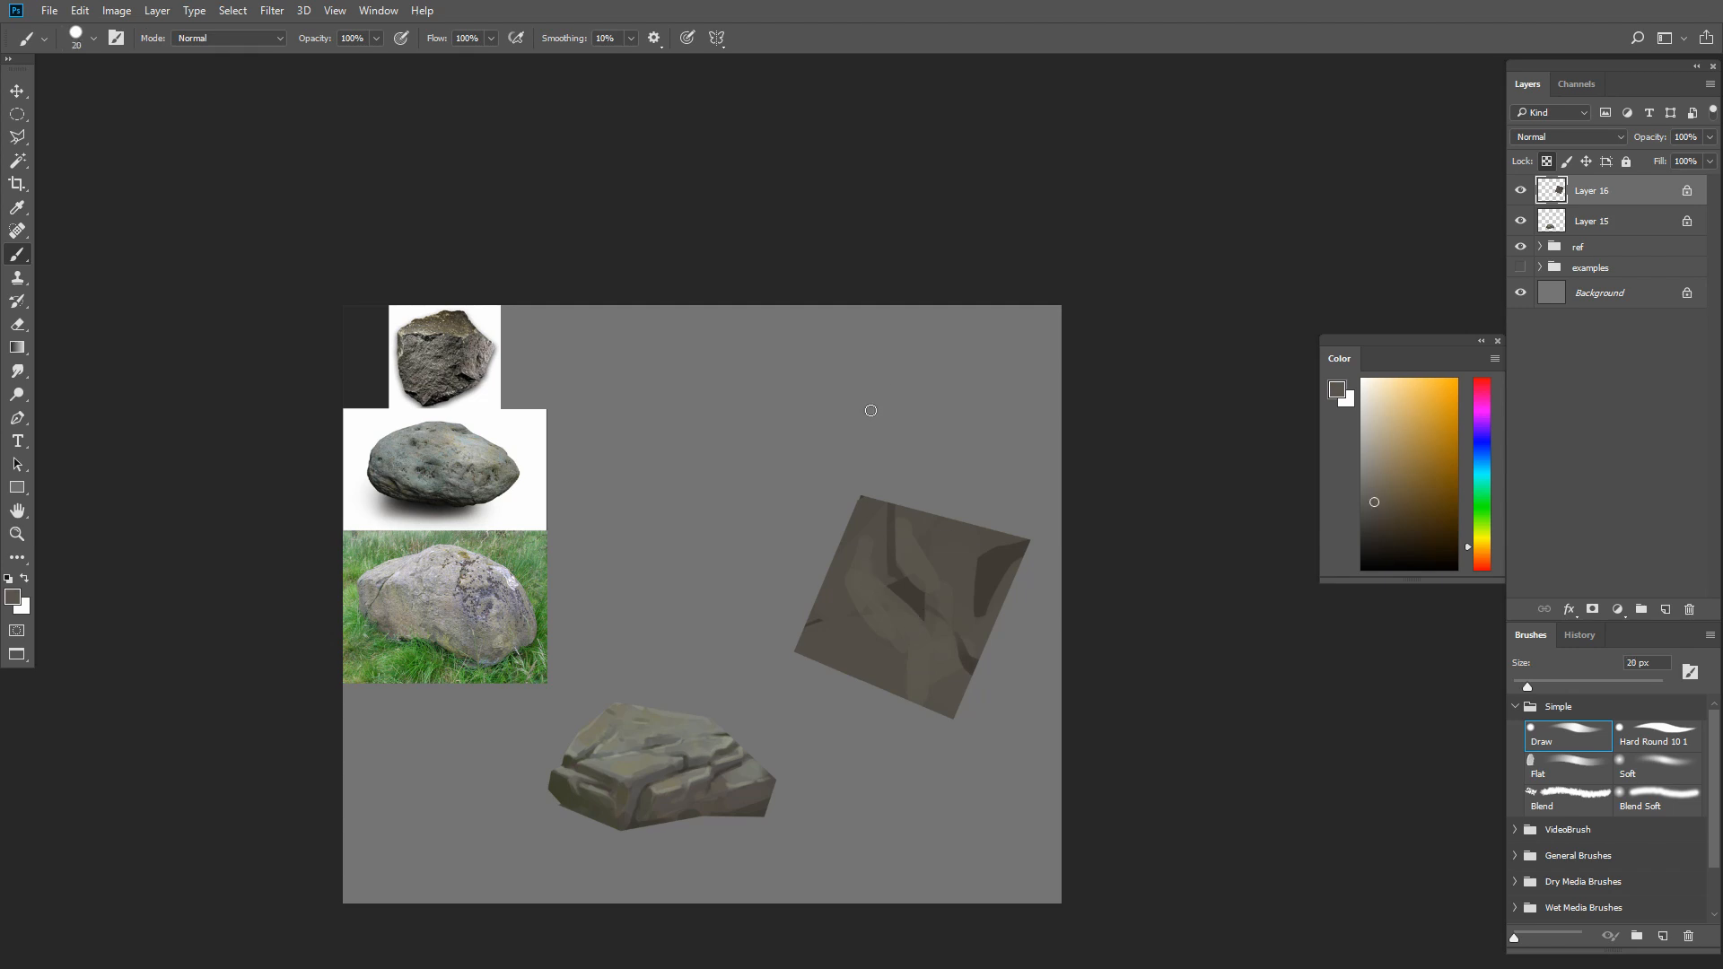
{"action": "key", "text": "bracketright"}
{"action": "key", "text": "bracketright"}
{"action": "key", "text": "bracketright"}
{"action": "left_click_drag", "start_coordinate": [824, 597], "coordinate": [845, 652]}
Layer slightly lighter brown strokes over the square's upper-left corner and lower middle with a larger brush
{"action": "left_click", "coordinate": [1380, 496]}
{"action": "key", "text": "bracketright"}
{"action": "key", "text": "bracketright"}
{"action": "key", "text": "bracketright"}
{"action": "left_click_drag", "start_coordinate": [869, 506], "coordinate": [843, 574]}
{"action": "left_click", "coordinate": [924, 544], "text": "alt"}
{"action": "mouse_move", "coordinate": [885, 659]}
{"action": "left_mouse_down"}
{"action": "mouse_move", "coordinate": [950, 579]}
{"action": "mouse_move", "coordinate": [940, 658]}
{"action": "mouse_move", "coordinate": [843, 668]}
{"action": "mouse_move", "coordinate": [818, 645]}
{"action": "mouse_move", "coordinate": [888, 637]}
{"action": "mouse_move", "coordinate": [908, 671]}
{"action": "left_mouse_up"}
Dab a warmer, more reddish brown onto the square's left side with an 80 px brush
{"action": "key", "text": "bracketright"}
{"action": "left_click", "coordinate": [915, 605], "text": "alt"}
{"action": "left_click", "coordinate": [1386, 511]}
{"action": "left_click", "coordinate": [1468, 550]}
Add brown patches along the square's lower-right edge and a more saturated brown across its lower half
{"action": "key", "text": "bracketright"}
{"action": "key", "text": "bracketright"}
{"action": "left_click", "coordinate": [848, 550]}
Paint brown variations over the square's center and bottom, and a grayer tone along its left edge
{"action": "left_click", "coordinate": [1381, 509]}
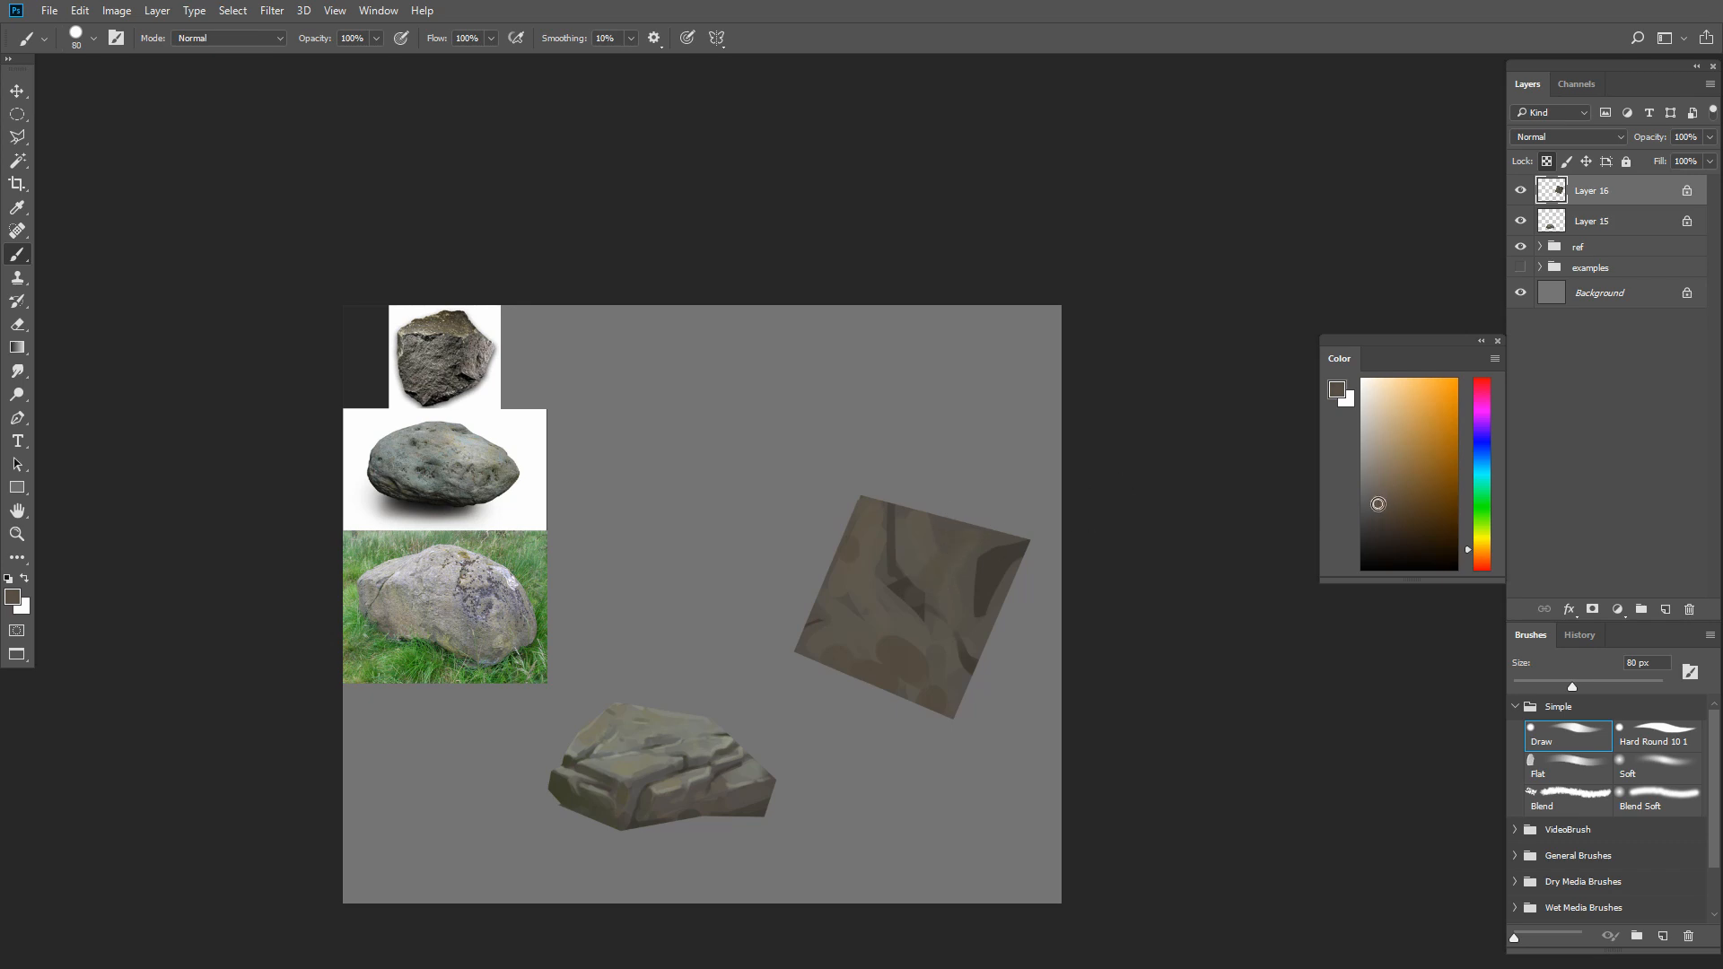
{"action": "mouse_move", "coordinate": [939, 577]}
{"action": "left_mouse_down"}
{"action": "mouse_move", "coordinate": [996, 570]}
{"action": "mouse_move", "coordinate": [942, 529]}
{"action": "left_mouse_up"}
{"action": "left_click", "coordinate": [1374, 494]}
{"action": "left_click", "coordinate": [889, 657], "text": "alt"}
{"action": "left_click", "coordinate": [1361, 505]}
{"action": "mouse_move", "coordinate": [848, 614]}
{"action": "left_mouse_down"}
{"action": "mouse_move", "coordinate": [922, 630]}
{"action": "mouse_move", "coordinate": [905, 522]}
{"action": "mouse_move", "coordinate": [940, 542]}
{"action": "mouse_move", "coordinate": [802, 612]}
{"action": "left_mouse_up"}
{"action": "key", "text": "bracketleft"}
Shift the brown's hue between reddish and yellowish and blend patches over the square's lower half at 70 px
{"action": "key", "text": "bracketright"}
{"action": "key", "text": "bracketleft"}
{"action": "left_click_drag", "start_coordinate": [972, 644], "coordinate": [964, 722]}
{"action": "left_click", "coordinate": [899, 693], "text": "alt"}
{"action": "left_click", "coordinate": [1388, 505]}
{"action": "left_click_drag", "start_coordinate": [871, 643], "coordinate": [962, 643]}
{"action": "left_click", "coordinate": [1401, 508]}
{"action": "left_click", "coordinate": [1481, 561]}
{"action": "left_click_drag", "start_coordinate": [948, 568], "coordinate": [957, 563]}
{"action": "key", "text": "ctrl+alt+z"}
{"action": "key", "text": "ctrl+alt+z"}
{"action": "key", "text": "bracketright"}
{"action": "left_click", "coordinate": [949, 601], "text": "alt"}
{"action": "key", "text": "bracketleft"}
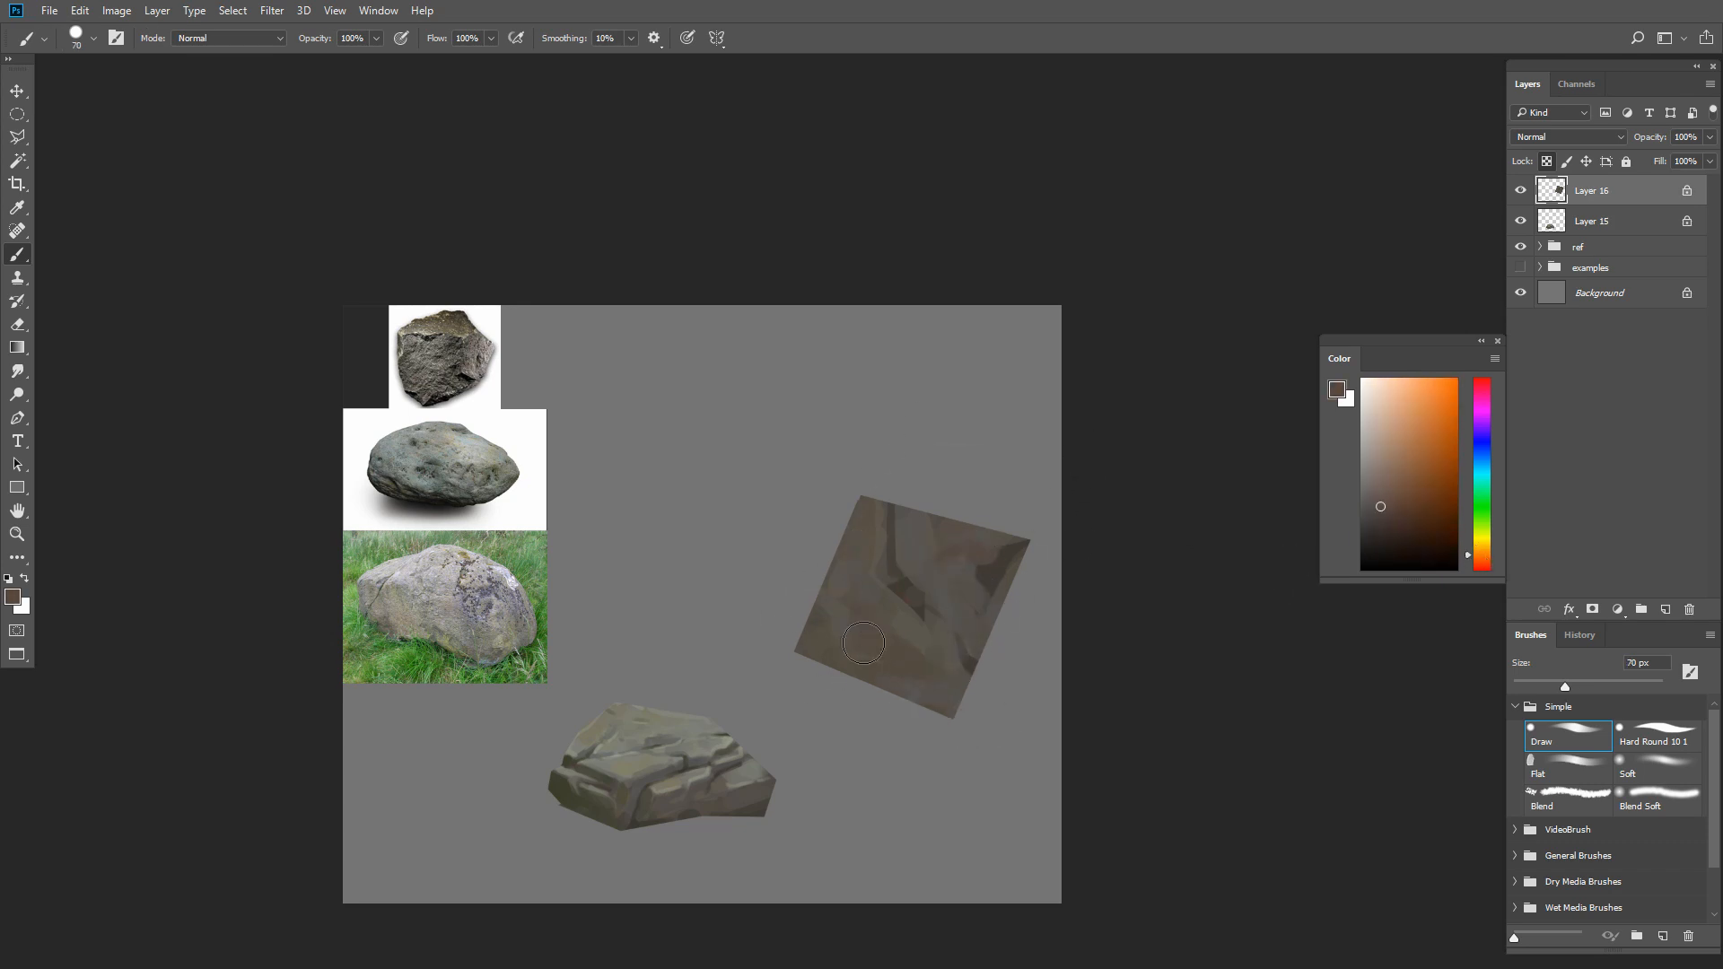
{"action": "left_click", "coordinate": [1486, 545]}
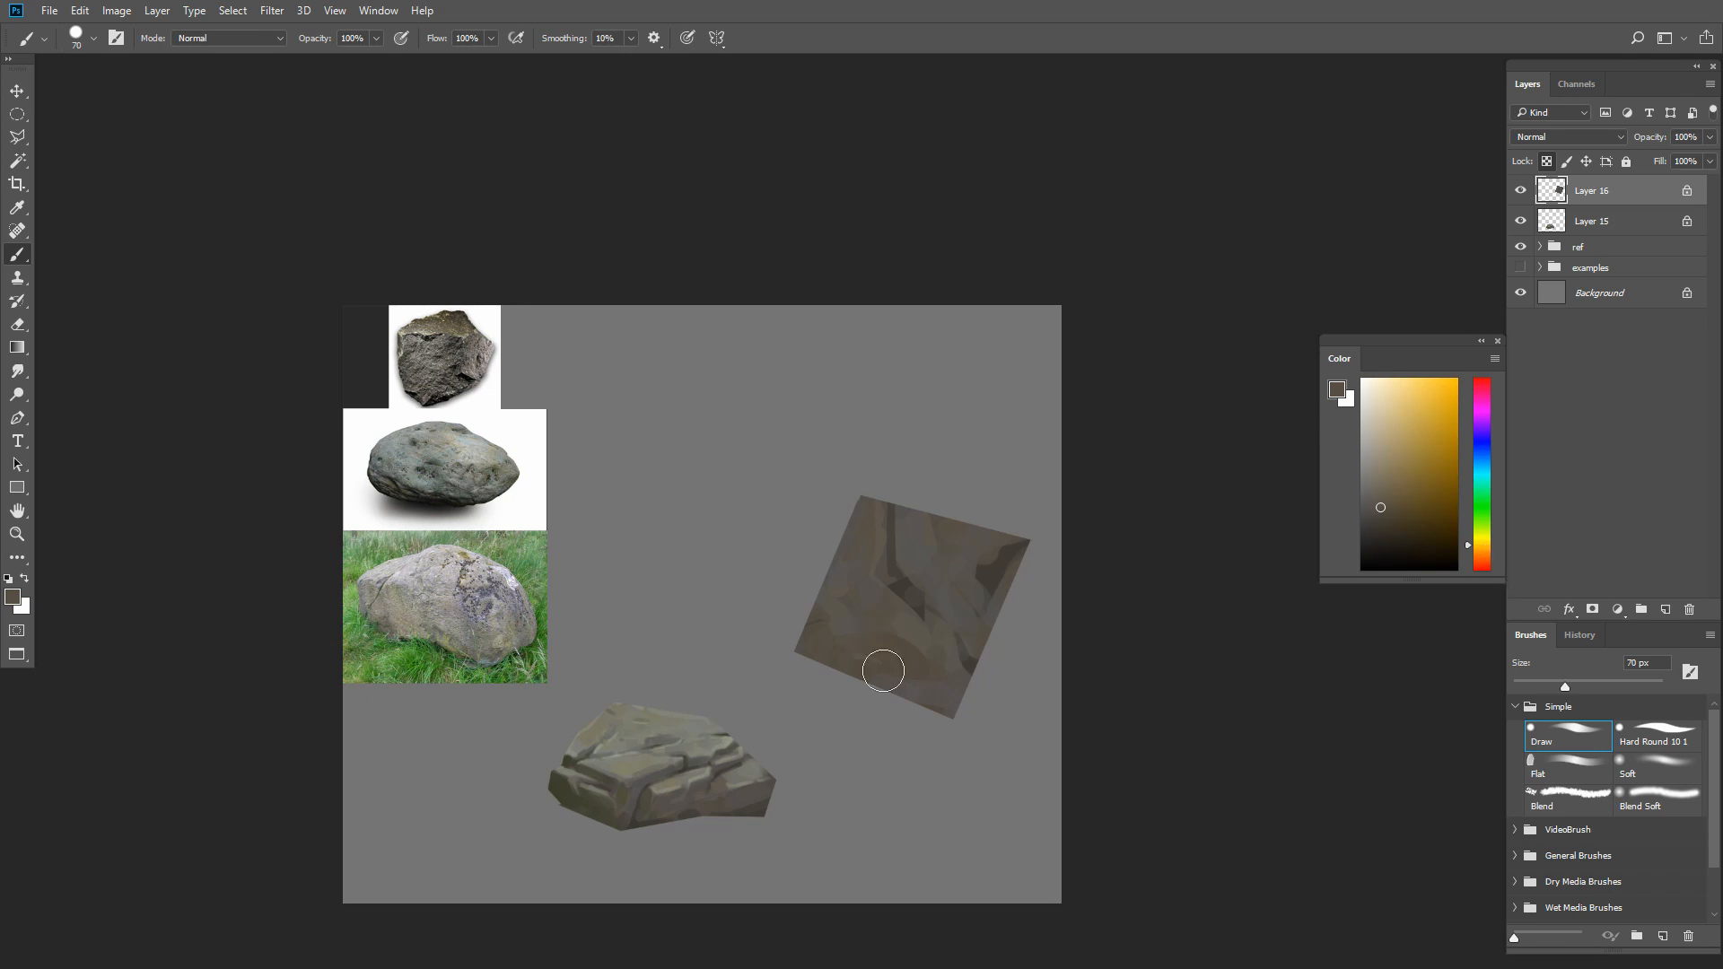
{"action": "left_click", "coordinate": [1483, 549]}
{"action": "left_click", "coordinate": [926, 648], "text": "alt"}
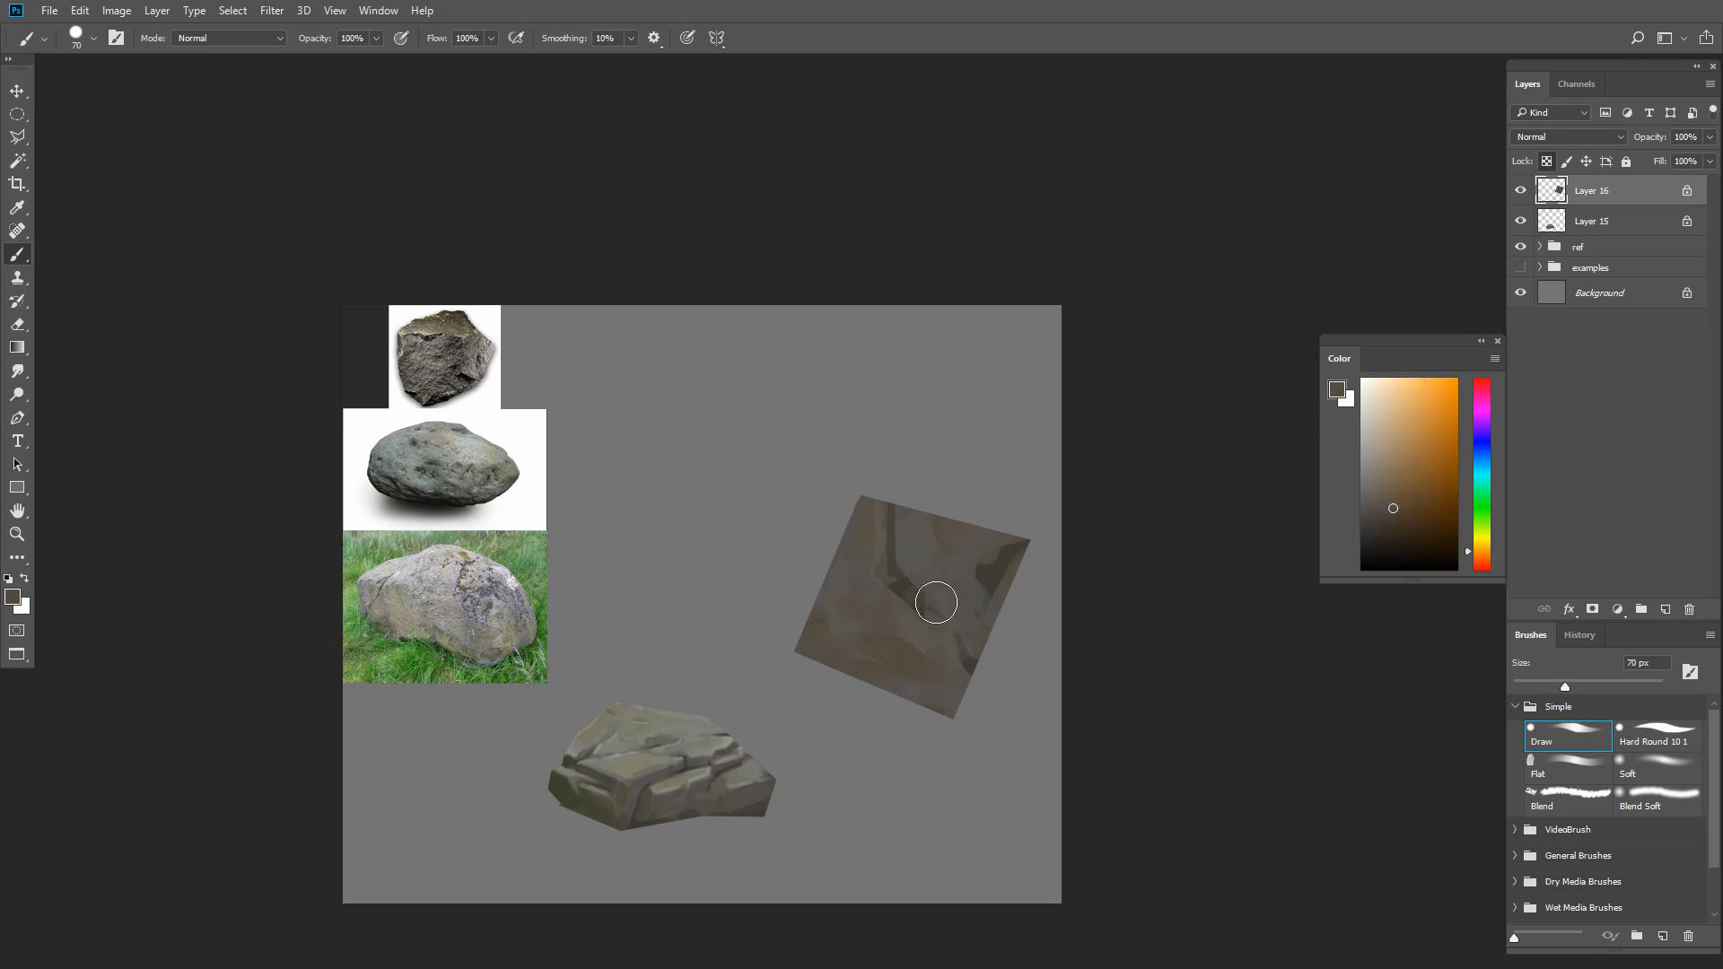
Paint a dark brown crack segment from the square's center toward its lower-right edge with a smaller brush
{"action": "left_click", "coordinate": [940, 542], "text": "alt"}
{"action": "left_click", "coordinate": [969, 535], "text": "alt"}
{"action": "key", "text": "bracketleft"}
{"action": "key", "text": "bracketleft"}
{"action": "key", "text": "bracketleft"}
{"action": "key", "text": "bracketleft"}
{"action": "key", "text": "bracketleft"}
{"action": "left_click", "coordinate": [900, 588], "text": "alt"}
{"action": "mouse_move", "coordinate": [900, 596]}
{"action": "left_mouse_down"}
{"action": "mouse_move", "coordinate": [907, 638]}
{"action": "mouse_move", "coordinate": [950, 494]}
{"action": "mouse_move", "coordinate": [924, 639]}
{"action": "mouse_move", "coordinate": [910, 636]}
{"action": "mouse_move", "coordinate": [977, 677]}
{"action": "mouse_move", "coordinate": [931, 641]}
{"action": "mouse_move", "coordinate": [963, 690]}
{"action": "mouse_move", "coordinate": [946, 564]}
{"action": "mouse_move", "coordinate": [922, 624]}
{"action": "mouse_move", "coordinate": [965, 660]}
{"action": "left_mouse_up"}
Refine the dark crack near the square's lower-right edge with finer strokes of sampled browns
{"action": "key", "text": "bracketleft"}
{"action": "key", "text": "bracketleft"}
{"action": "key", "text": "bracketleft"}
{"action": "key", "text": "bracketleft"}
{"action": "key", "text": "bracketright"}
{"action": "left_click", "coordinate": [950, 634], "text": "alt"}
{"action": "left_click", "coordinate": [958, 668], "text": "alt"}
{"action": "left_click", "coordinate": [937, 575], "text": "alt"}
Blend sampled browns around the crack's middle and upper parts to narrow the dark line
{"action": "key", "text": "bracketright"}
{"action": "key", "text": "bracketright"}
{"action": "left_click", "coordinate": [904, 619], "text": "alt"}
{"action": "key", "text": "bracketleft"}
{"action": "mouse_move", "coordinate": [873, 573]}
{"action": "left_mouse_down"}
{"action": "mouse_move", "coordinate": [877, 518]}
{"action": "mouse_move", "coordinate": [895, 607]}
{"action": "left_mouse_up"}
{"action": "left_click", "coordinate": [876, 518], "text": "alt"}
{"action": "left_click", "coordinate": [916, 561], "text": "alt"}
{"action": "left_click", "coordinate": [1373, 484]}
{"action": "key", "text": "bracketleft"}
{"action": "left_click_drag", "start_coordinate": [885, 527], "coordinate": [890, 568]}
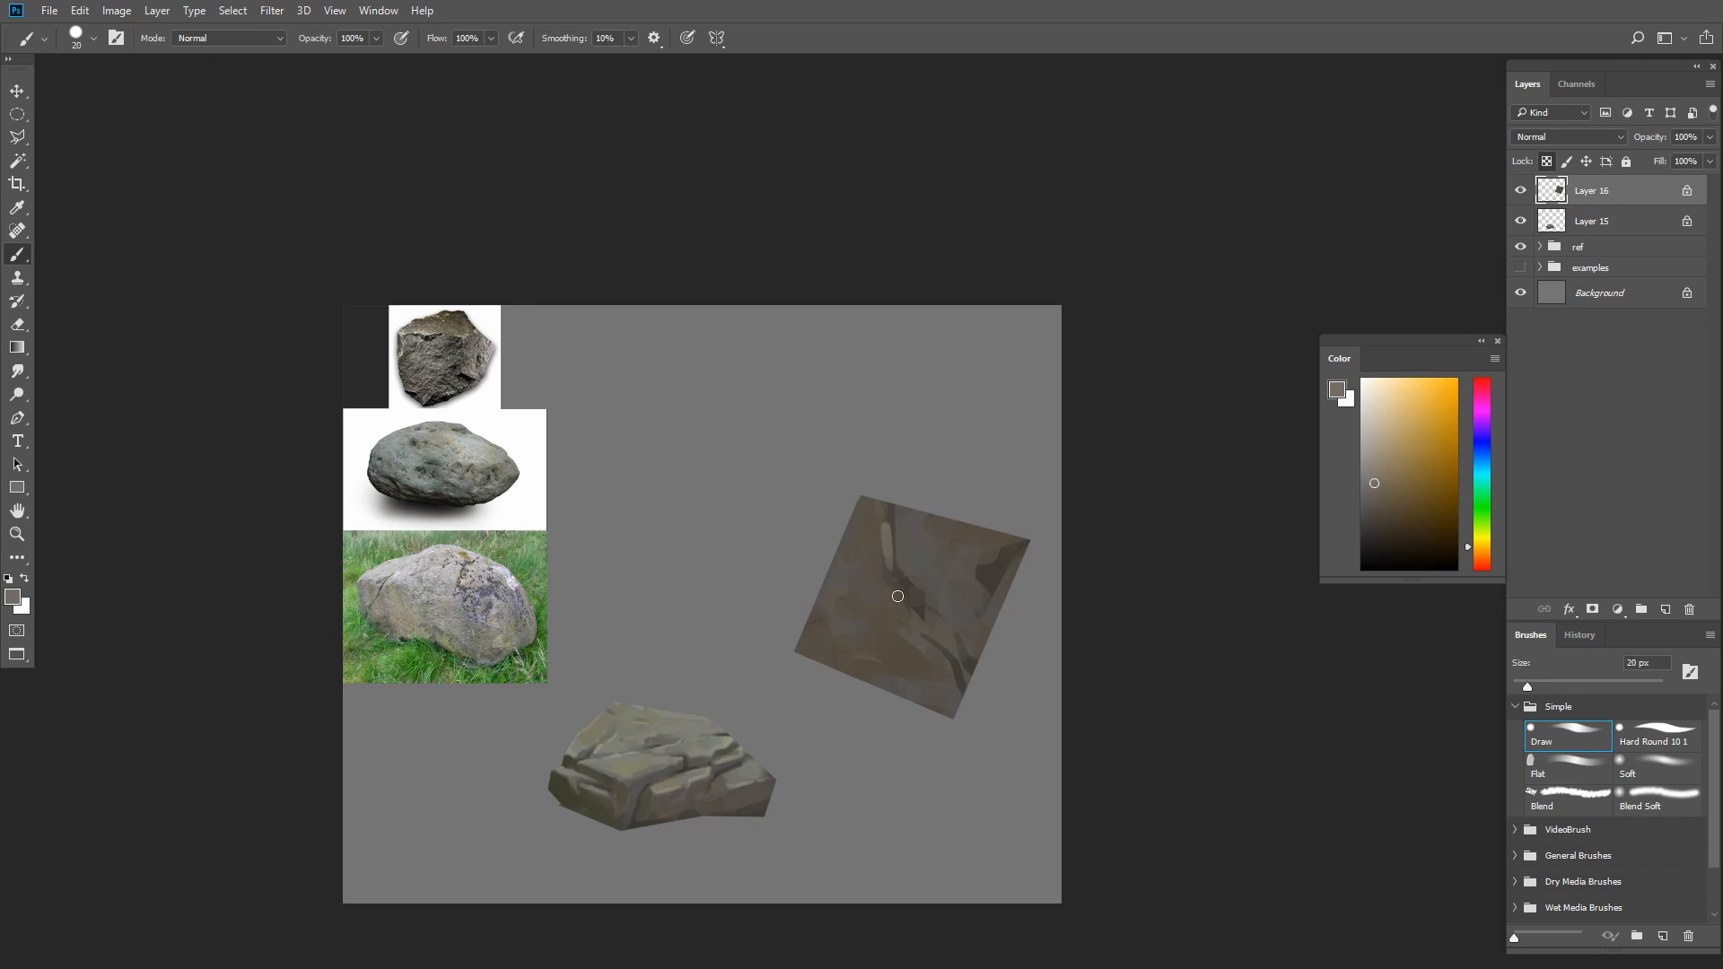
{"action": "key", "text": "ctrl+z"}
Choose a lighter greenish gray and paint a highlight along the upper and middle crack on the square
{"action": "left_click", "coordinate": [1374, 478]}
{"action": "left_click", "coordinate": [1483, 524]}
{"action": "left_click", "coordinate": [1372, 478]}
{"action": "mouse_move", "coordinate": [883, 508]}
{"action": "left_mouse_down"}
{"action": "mouse_move", "coordinate": [885, 586]}
{"action": "mouse_move", "coordinate": [901, 598]}
{"action": "mouse_move", "coordinate": [882, 551]}
{"action": "mouse_move", "coordinate": [905, 606]}
{"action": "left_mouse_up"}
{"action": "key", "text": "ctrl+z"}
{"action": "key", "text": "ctrl+z"}
{"action": "key", "text": "bracketright"}
{"action": "key", "text": "bracketright"}
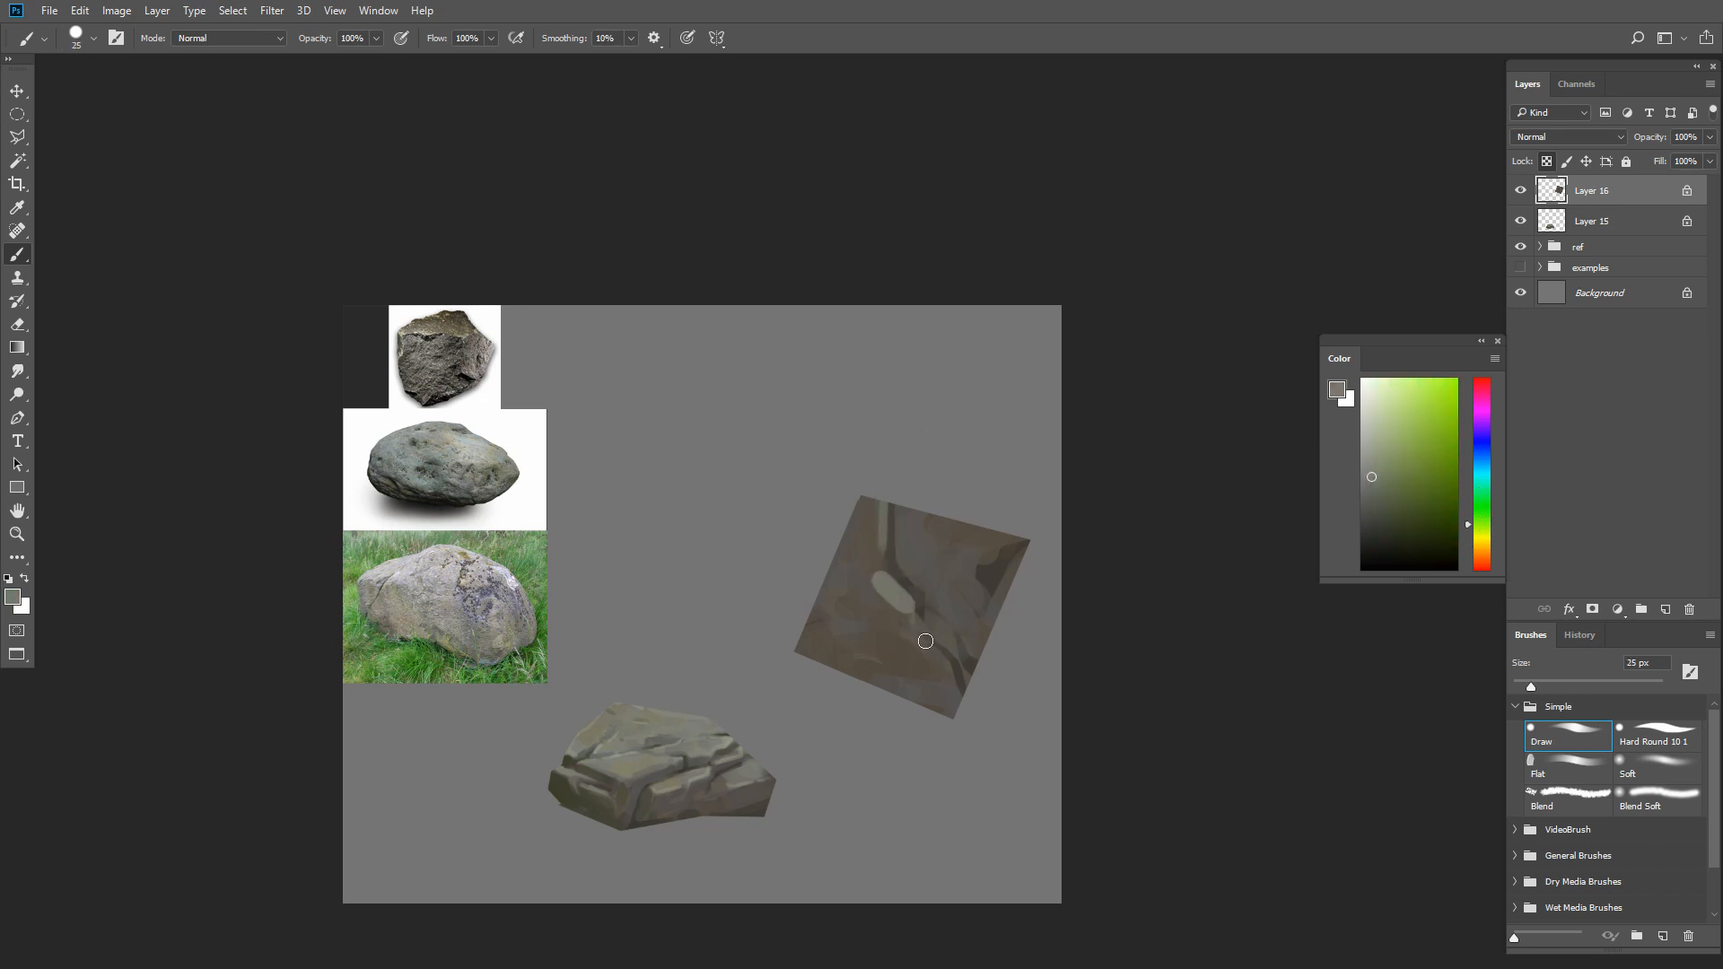
Extend the greenish gray highlight along the crack down to the square's lower corner at 15 px
{"action": "key", "text": "bracketleft"}
{"action": "key", "text": "bracketleft"}
{"action": "key", "text": "bracketleft"}
{"action": "key", "text": "bracketleft"}
{"action": "key", "text": "bracketright"}
{"action": "key", "text": "bracketright"}
{"action": "key", "text": "bracketleft"}
{"action": "left_click_drag", "start_coordinate": [951, 671], "coordinate": [956, 701]}
{"action": "left_click", "coordinate": [882, 541], "text": "alt"}
{"action": "left_click", "coordinate": [928, 548], "text": "alt"}
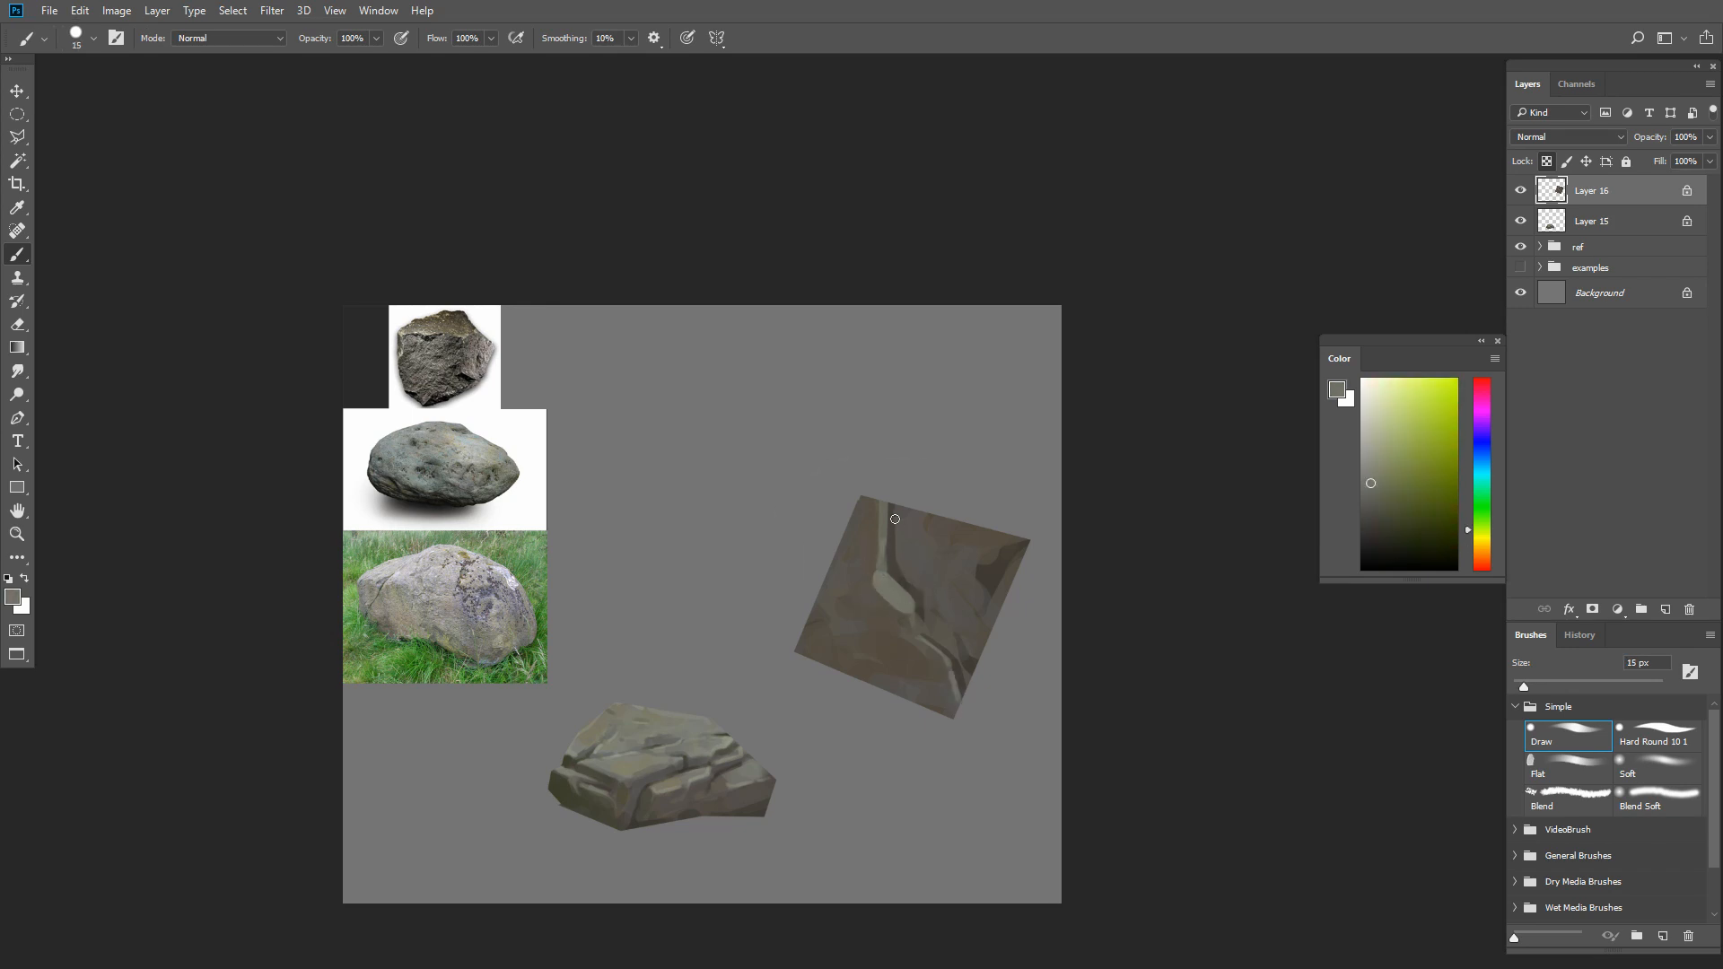
Darken the side of the upper crack beside its highlight with thin strokes of sampled dark brown
{"action": "key", "text": "bracketleft"}
{"action": "left_click", "coordinate": [901, 531], "text": "alt"}
{"action": "left_click_drag", "start_coordinate": [899, 531], "coordinate": [898, 558]}
{"action": "left_click", "coordinate": [898, 540], "text": "alt"}
{"action": "left_click", "coordinate": [899, 530], "text": "alt"}
{"action": "key", "text": "bracketright"}
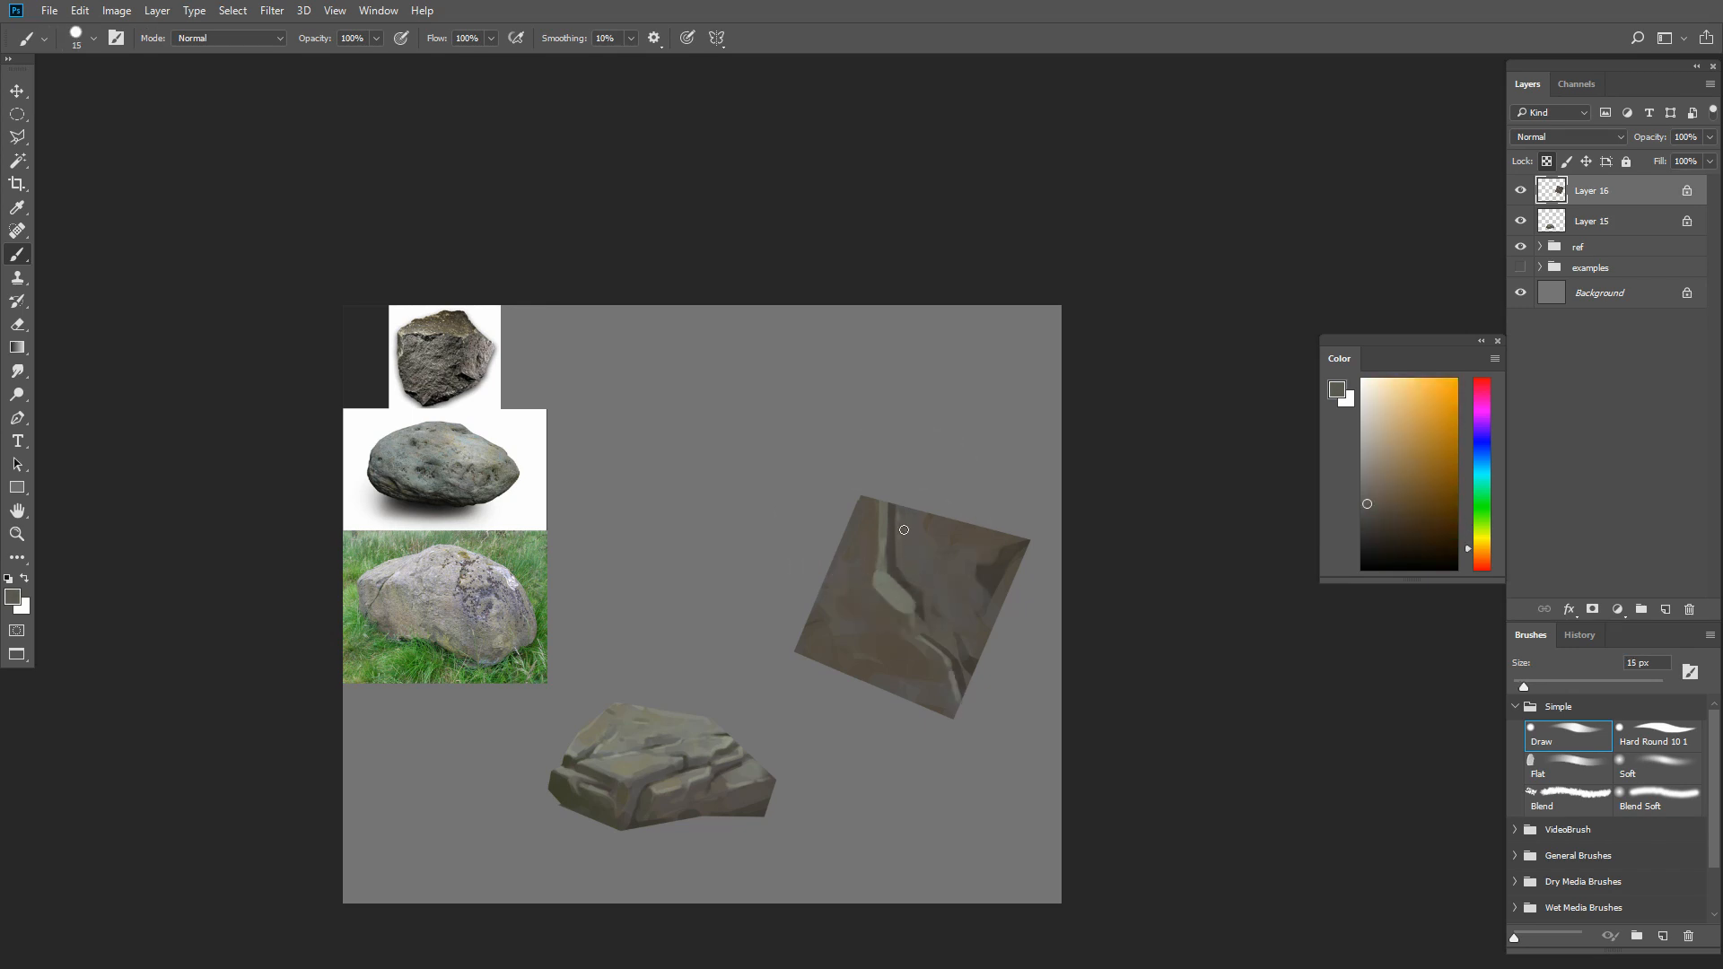
{"action": "left_click", "coordinate": [899, 519], "text": "alt"}
{"action": "key", "text": "bracketleft"}
Shape the brown patches between the crack's middle and the square's right corner with sampled tones
{"action": "left_click", "coordinate": [924, 590], "text": "alt"}
{"action": "left_click_drag", "start_coordinate": [978, 569], "coordinate": [1033, 494]}
{"action": "key", "text": "bracketright"}
{"action": "key", "text": "bracketright"}
{"action": "left_click", "coordinate": [991, 572], "text": "alt"}
{"action": "left_click_drag", "start_coordinate": [991, 574], "coordinate": [999, 578]}
Blend sampled browns along the highlight's left side, from the square's middle up to its top corner
{"action": "left_click", "coordinate": [902, 623], "text": "alt"}
{"action": "left_click", "coordinate": [883, 625], "text": "alt"}
{"action": "mouse_move", "coordinate": [902, 622]}
{"action": "left_mouse_down"}
{"action": "mouse_move", "coordinate": [876, 585]}
{"action": "mouse_move", "coordinate": [856, 614]}
{"action": "mouse_move", "coordinate": [910, 625]}
{"action": "mouse_move", "coordinate": [872, 621]}
{"action": "mouse_move", "coordinate": [853, 561]}
{"action": "mouse_move", "coordinate": [884, 502]}
{"action": "left_mouse_up"}
{"action": "left_click", "coordinate": [909, 608], "text": "alt"}
{"action": "left_click", "coordinate": [918, 634], "text": "alt"}
Sharpen the highlight's edge below the crack's central bend with small strokes of sampled brown
{"action": "key", "text": "bracketleft"}
{"action": "key", "text": "bracketleft"}
{"action": "key", "text": "bracketright"}
{"action": "key", "text": "bracketright"}
{"action": "key", "text": "bracketleft"}
{"action": "key", "text": "bracketleft"}
{"action": "left_click", "coordinate": [910, 641], "text": "alt"}
Soften the area left of the crack's central bend with a larger brush and sampled browns
{"action": "left_click", "coordinate": [878, 585], "text": "alt"}
{"action": "key", "text": "bracketright"}
{"action": "key", "text": "bracketright"}
{"action": "left_click", "coordinate": [869, 611], "text": "alt"}
{"action": "left_click", "coordinate": [873, 608], "text": "alt"}
{"action": "left_click", "coordinate": [902, 615], "text": "alt"}
Paint a thin dark side crack running inward from the square's upper-left edge
{"action": "key", "text": "bracketleft"}
{"action": "key", "text": "bracketleft"}
{"action": "key", "text": "bracketleft"}
{"action": "left_click", "coordinate": [859, 572], "text": "alt"}
{"action": "key", "text": "bracketright"}
{"action": "left_click", "coordinate": [848, 541], "text": "alt"}
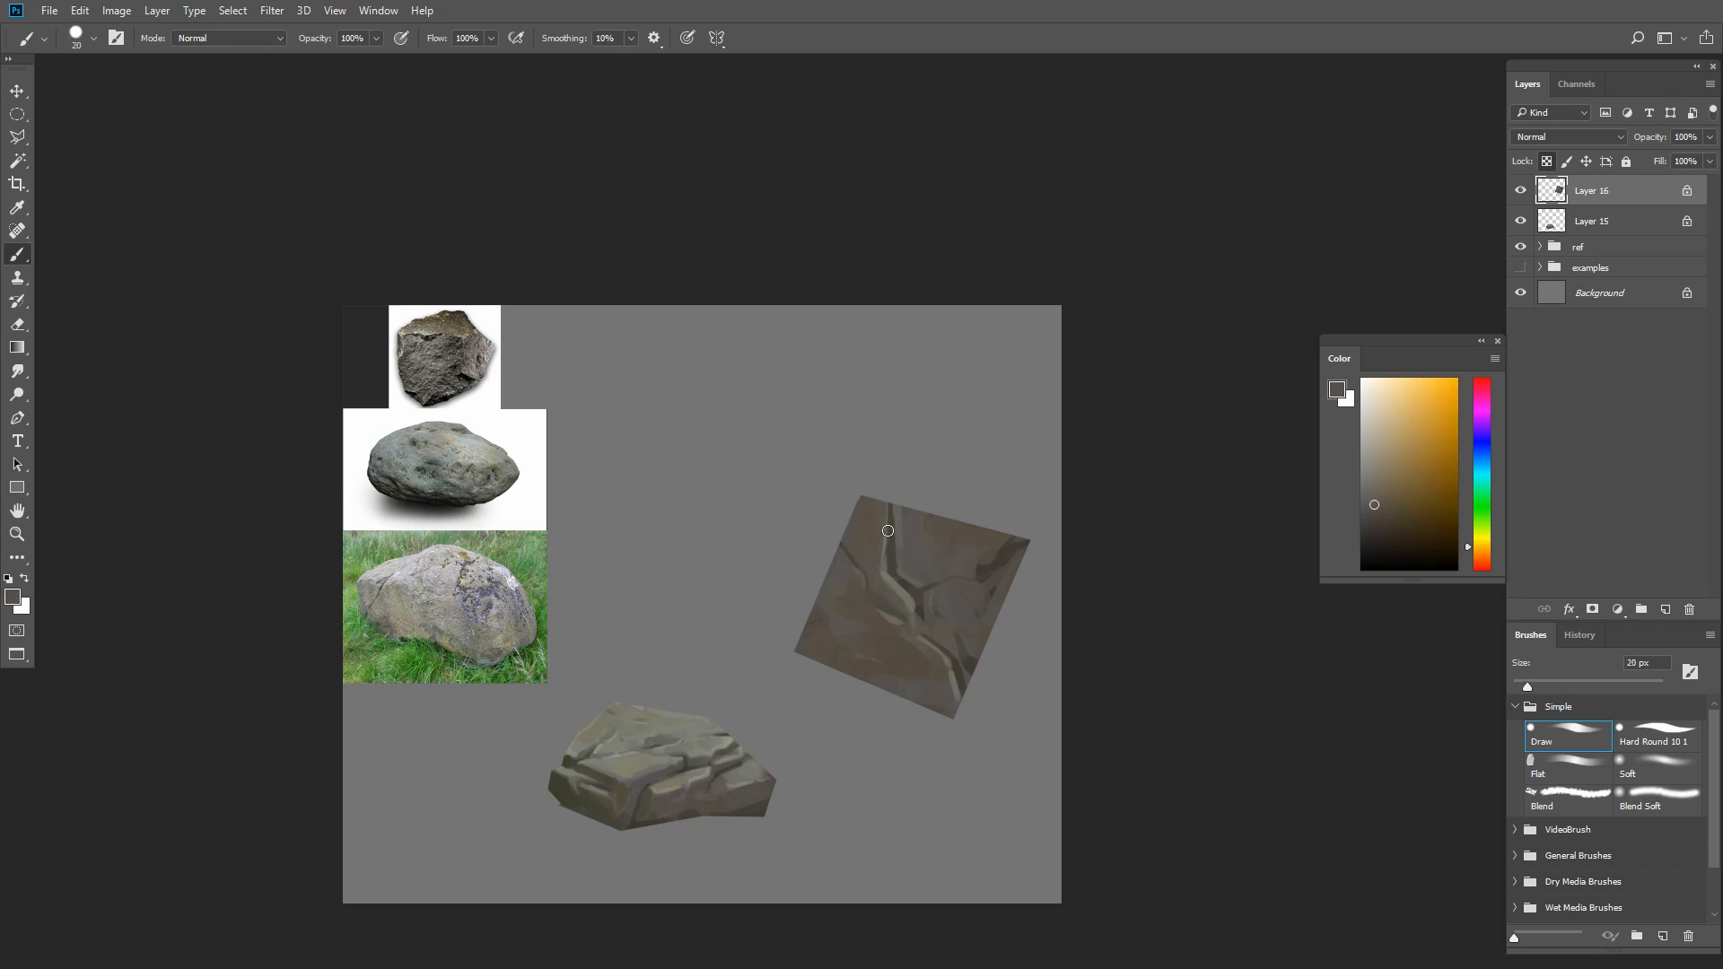
Choose a very dark brown and deepen the upper crack with a thin stroke
{"action": "key", "text": "bracketright"}
{"action": "left_click", "coordinate": [1373, 536]}
{"action": "left_click", "coordinate": [1393, 540]}
{"action": "key", "text": "bracketleft"}
{"action": "key", "text": "bracketleft"}
{"action": "key", "text": "bracketleft"}
{"action": "key", "text": "bracketleft"}
{"action": "key", "text": "bracketleft"}
{"action": "left_click_drag", "start_coordinate": [891, 561], "coordinate": [892, 524]}
Pick a more saturated dark brown and rework the crack from its central bend up to the top corner
{"action": "left_click", "coordinate": [1416, 540]}
{"action": "key", "text": "bracketleft"}
{"action": "key", "text": "bracketright"}
{"action": "key", "text": "bracketright"}
{"action": "key", "text": "bracketright"}
{"action": "left_click", "coordinate": [883, 594], "text": "alt"}
{"action": "mouse_move", "coordinate": [877, 574]}
{"action": "left_mouse_down"}
{"action": "mouse_move", "coordinate": [910, 611]}
{"action": "mouse_move", "coordinate": [881, 597]}
{"action": "mouse_move", "coordinate": [886, 507]}
{"action": "left_mouse_up"}
Blend sampled brown-gray tones into the surface between the side crack and the main crack
{"action": "key", "text": "bracketright"}
{"action": "key", "text": "bracketleft"}
{"action": "key", "text": "bracketleft"}
{"action": "left_click", "coordinate": [890, 566], "text": "alt"}
{"action": "key", "text": "bracketright"}
{"action": "key", "text": "bracketright"}
{"action": "left_click", "coordinate": [868, 561], "text": "alt"}
{"action": "left_click", "coordinate": [872, 515], "text": "alt"}
Blend the upper crack's edge with a larger brush and refine it with smaller strokes
{"action": "key", "text": "bracketright"}
{"action": "key", "text": "bracketright"}
{"action": "left_click", "coordinate": [890, 569], "text": "alt"}
{"action": "key", "text": "bracketleft"}
{"action": "key", "text": "bracketleft"}
{"action": "key", "text": "bracketleft"}
{"action": "left_click", "coordinate": [886, 573], "text": "alt"}
Add fine dark accents around the crack's central bend with a 10 px brush
{"action": "key", "text": "bracketleft"}
{"action": "left_click", "coordinate": [929, 579], "text": "alt"}
{"action": "left_click", "coordinate": [922, 589], "text": "alt"}
{"action": "key", "text": "bracketleft"}
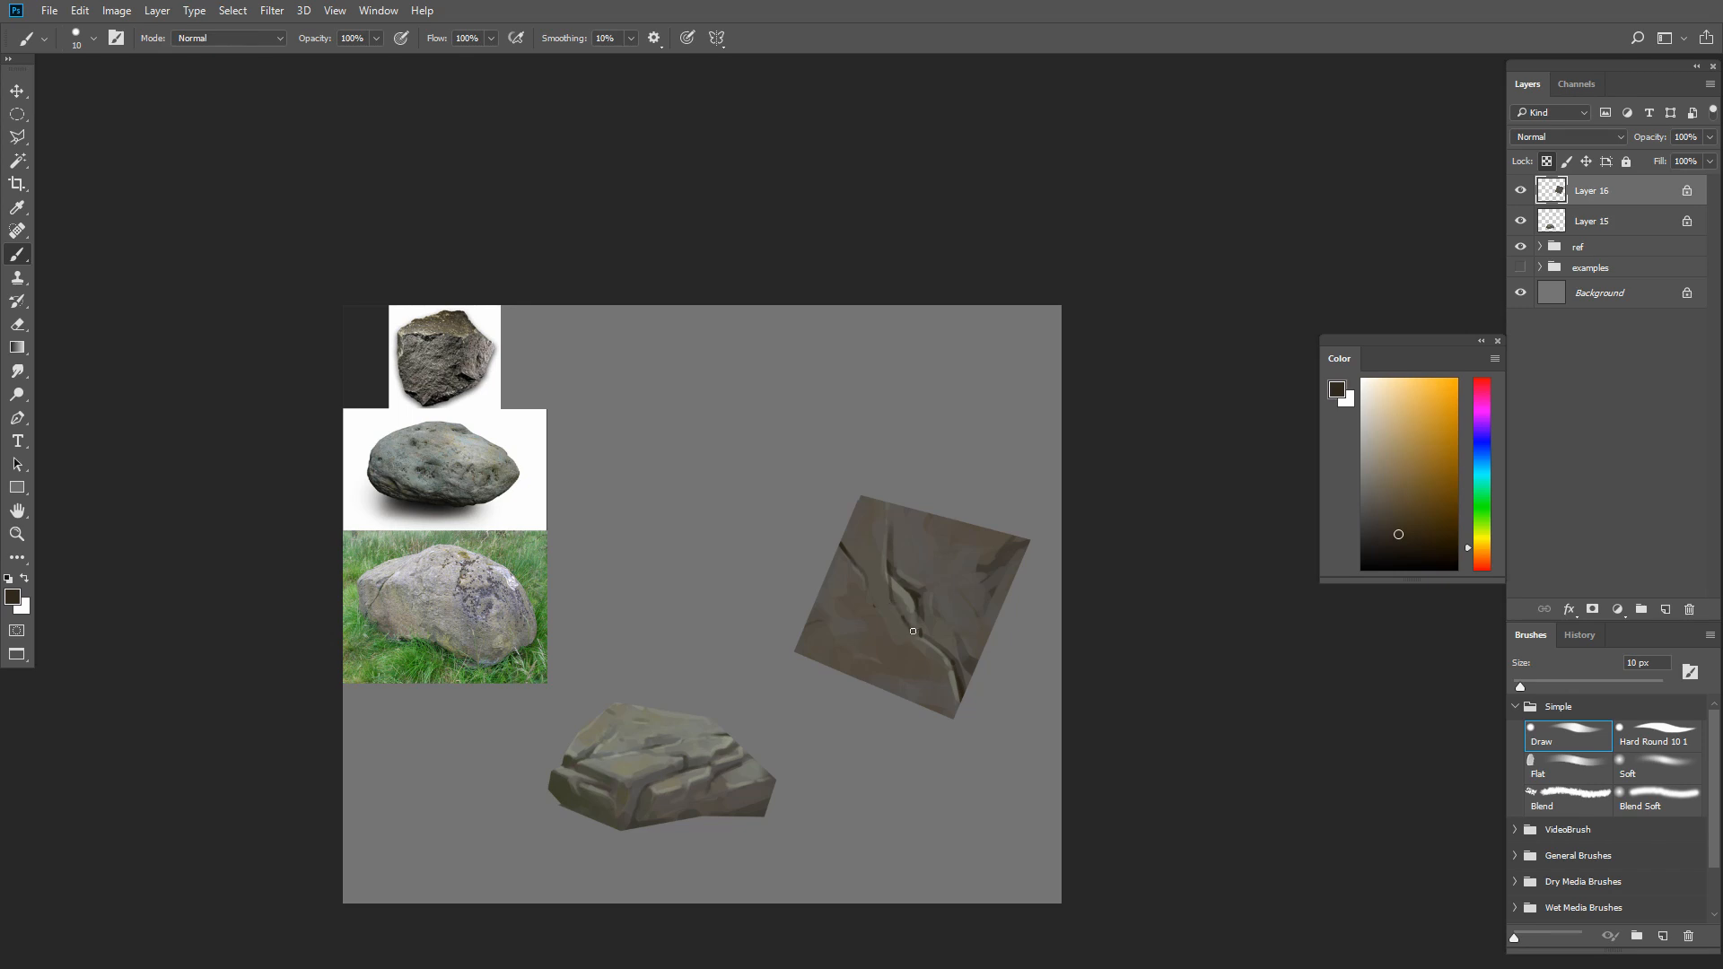
{"action": "left_click", "coordinate": [886, 586], "text": "alt"}
{"action": "left_click", "coordinate": [919, 634], "text": "alt"}
Paint sampled tones between the crack's central bend and its highlight to refine the edge
{"action": "left_click", "coordinate": [930, 588], "text": "alt"}
{"action": "mouse_move", "coordinate": [903, 614]}
{"action": "left_mouse_down"}
{"action": "mouse_move", "coordinate": [919, 625]}
{"action": "mouse_move", "coordinate": [916, 577]}
{"action": "left_mouse_up"}
{"action": "left_click", "coordinate": [922, 601], "text": "alt"}
{"action": "key", "text": "bracketright"}
{"action": "left_click", "coordinate": [918, 619], "text": "alt"}
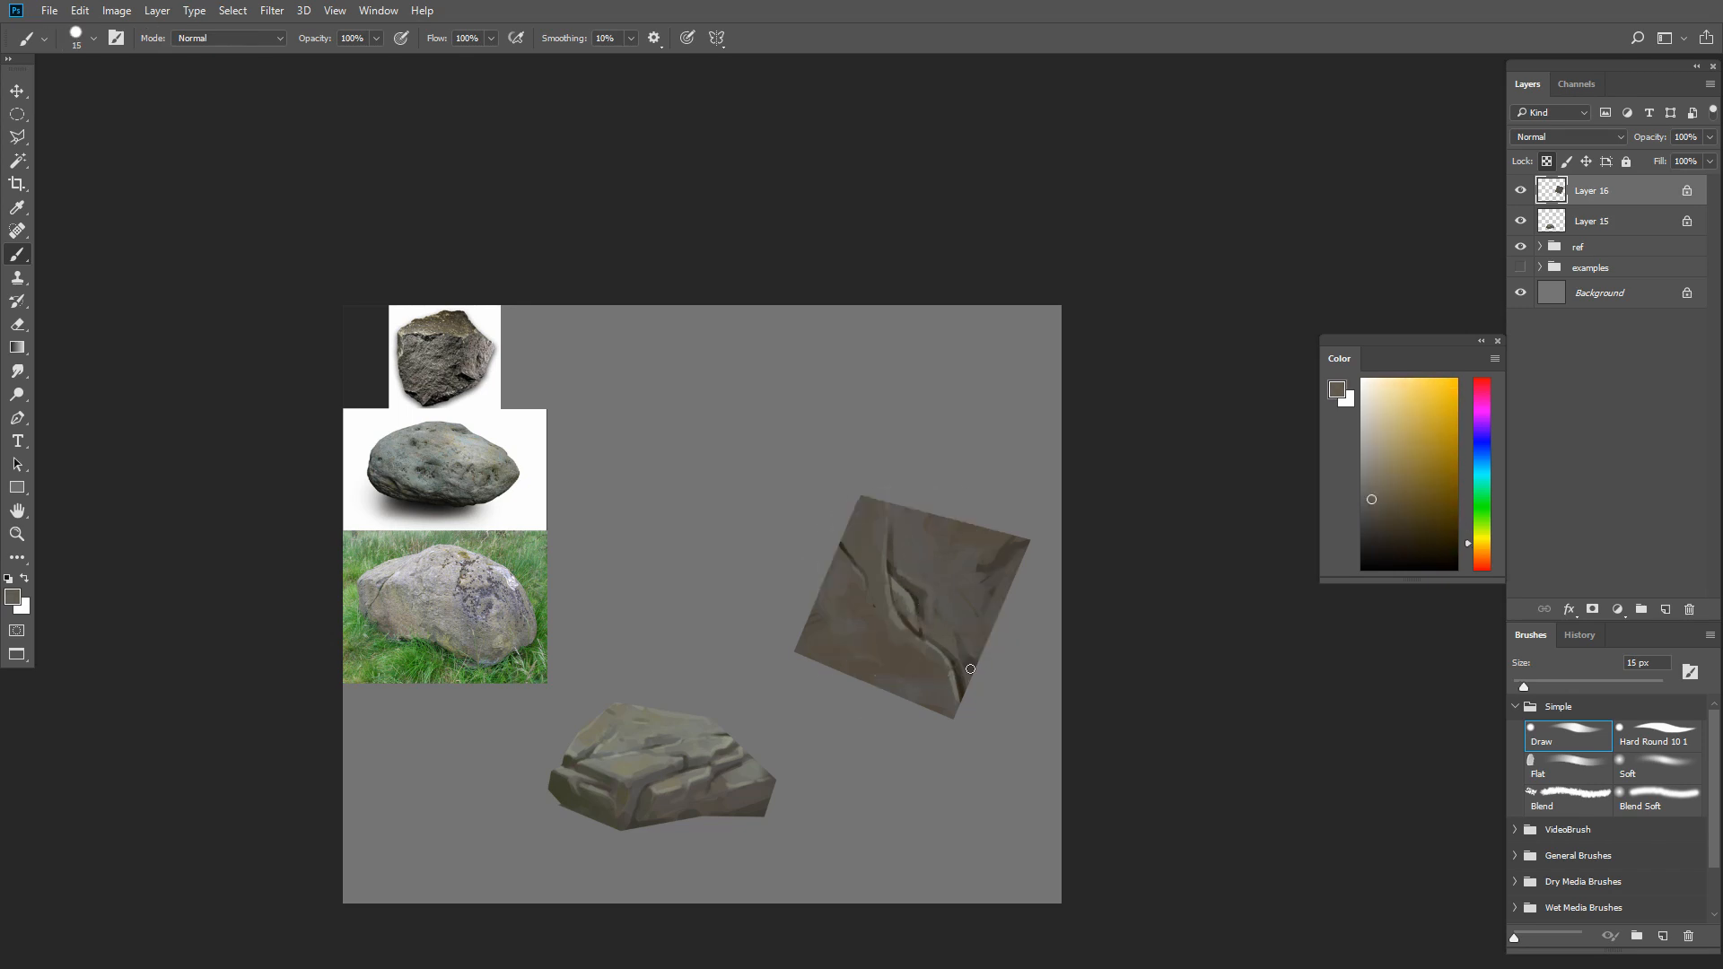
Blend mid-brown over the dark patches near the square's right corner with a brush up to 35 px
{"action": "key", "text": "bracketright"}
{"action": "key", "text": "bracketright"}
{"action": "left_click", "coordinate": [993, 556], "text": "alt"}
{"action": "key", "text": "bracketright"}
{"action": "key", "text": "bracketright"}
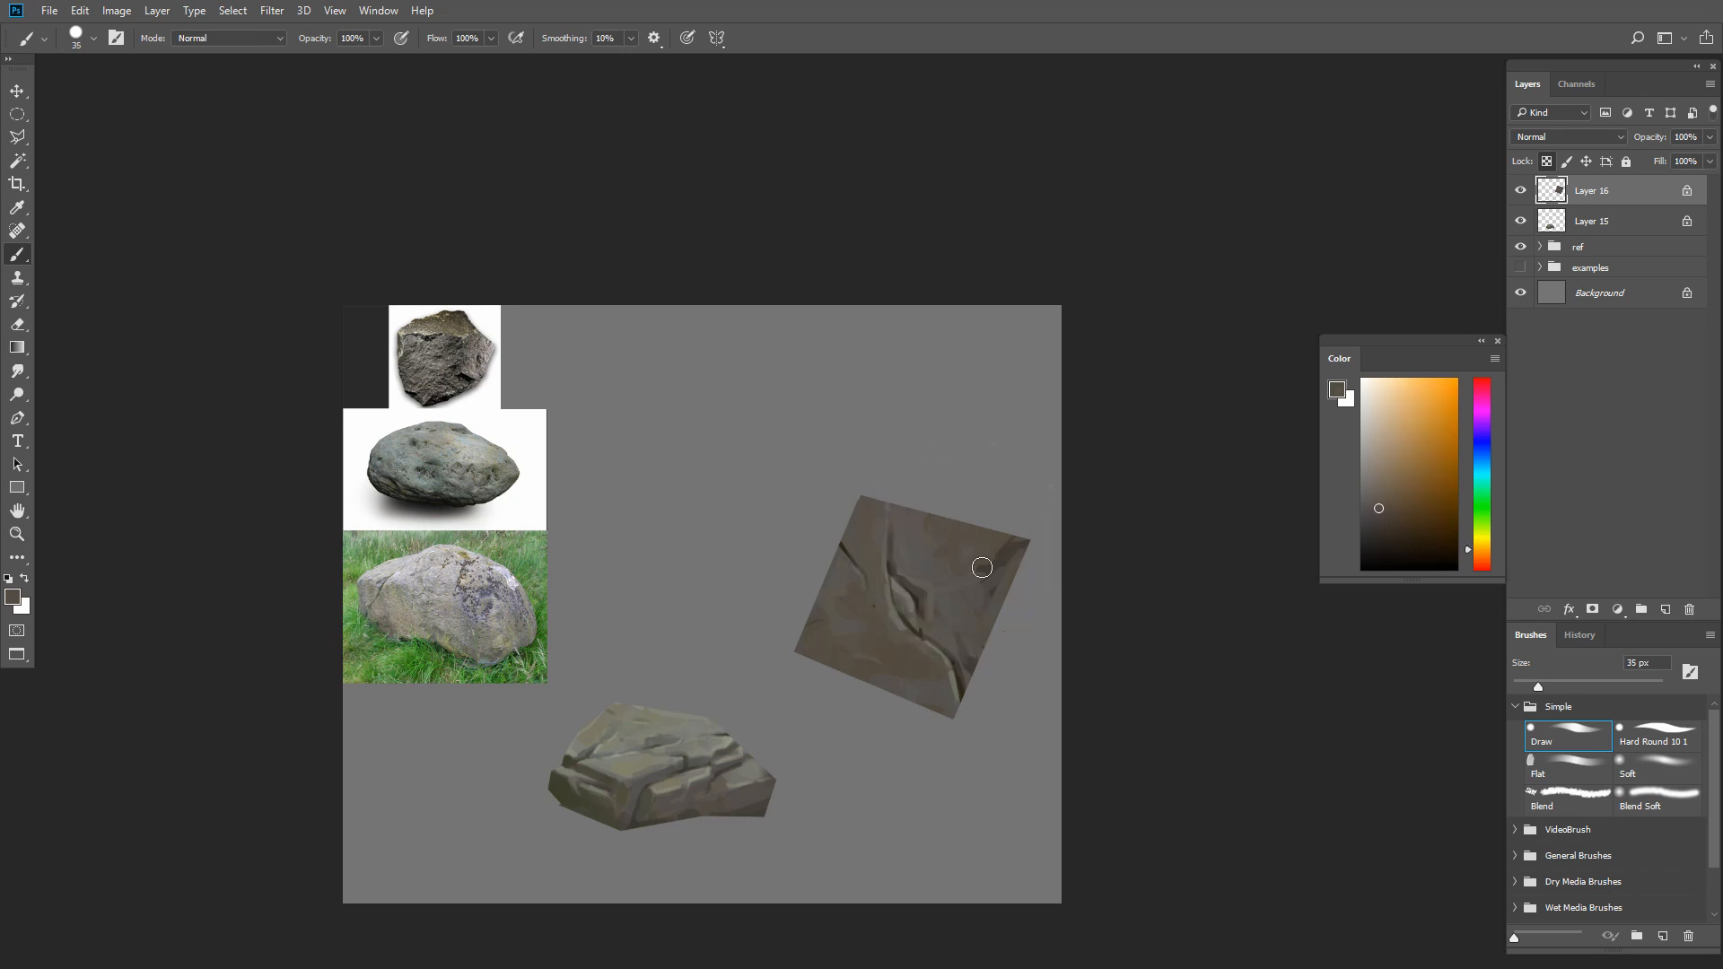
{"action": "left_click", "coordinate": [956, 690], "text": "alt"}
Sample dark brown and paint a crack from the square's top corner down to the central bend
{"action": "key", "text": "bracketleft"}
{"action": "key", "text": "bracketleft"}
{"action": "key", "text": "bracketleft"}
{"action": "key", "text": "bracketleft"}
{"action": "left_click", "coordinate": [889, 573], "text": "alt"}
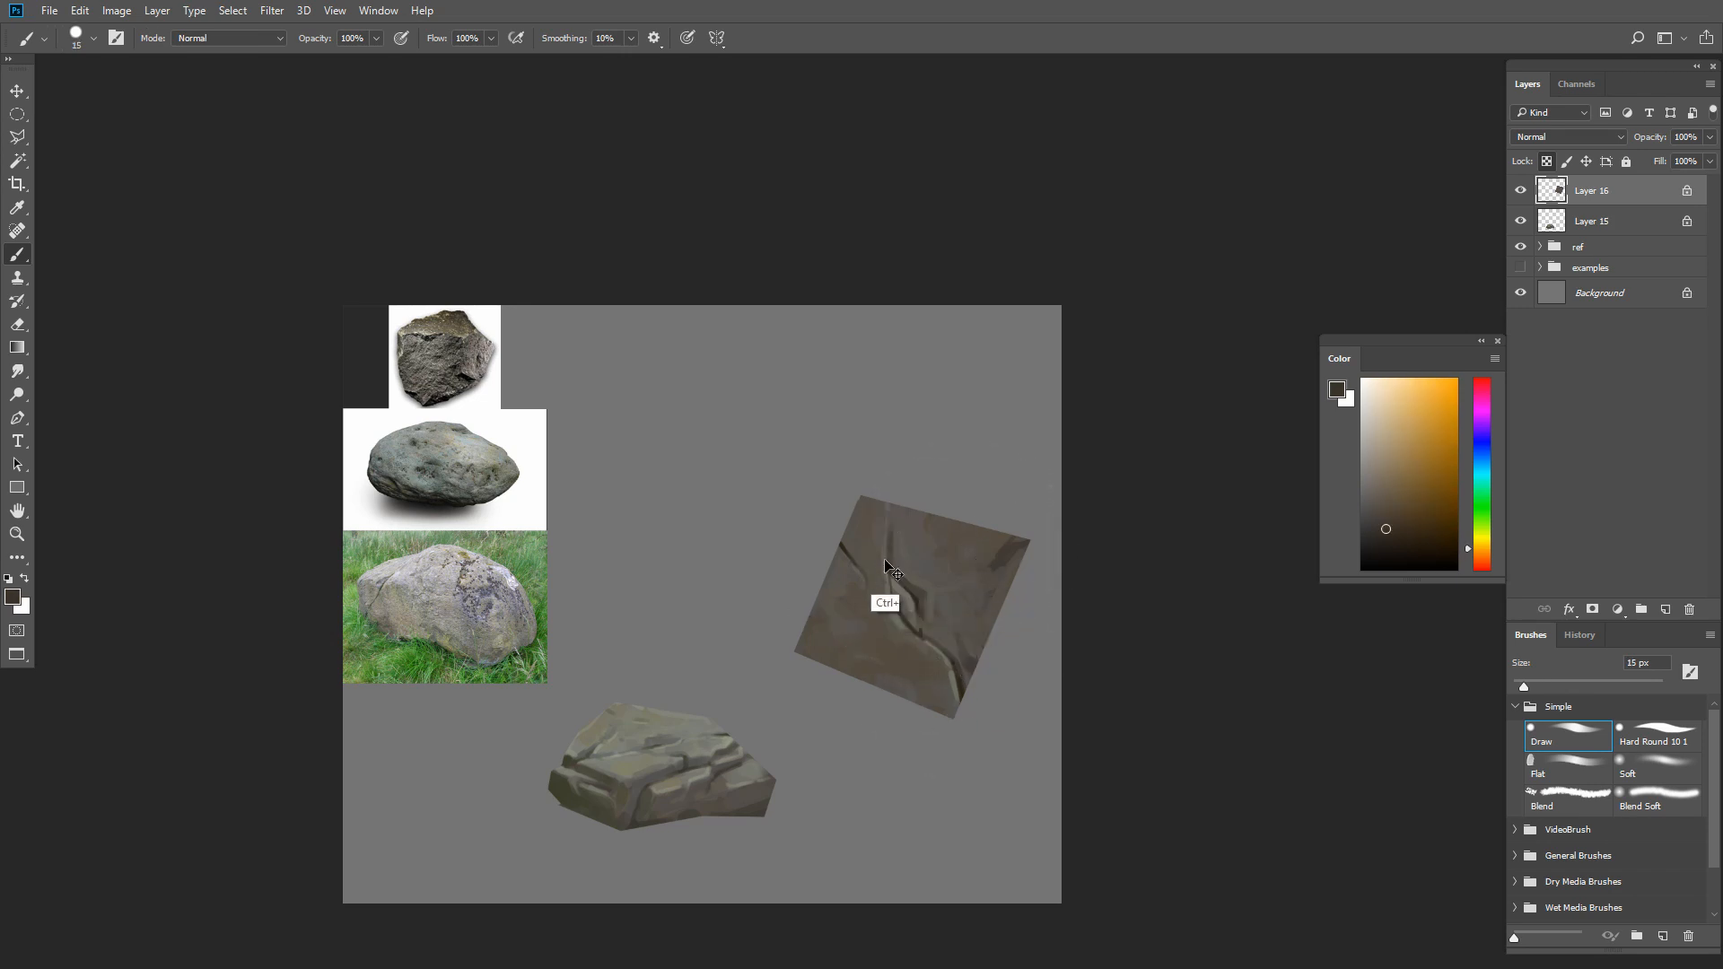
{"action": "key", "text": "bracketright"}
{"action": "left_click", "coordinate": [893, 557], "text": "alt"}
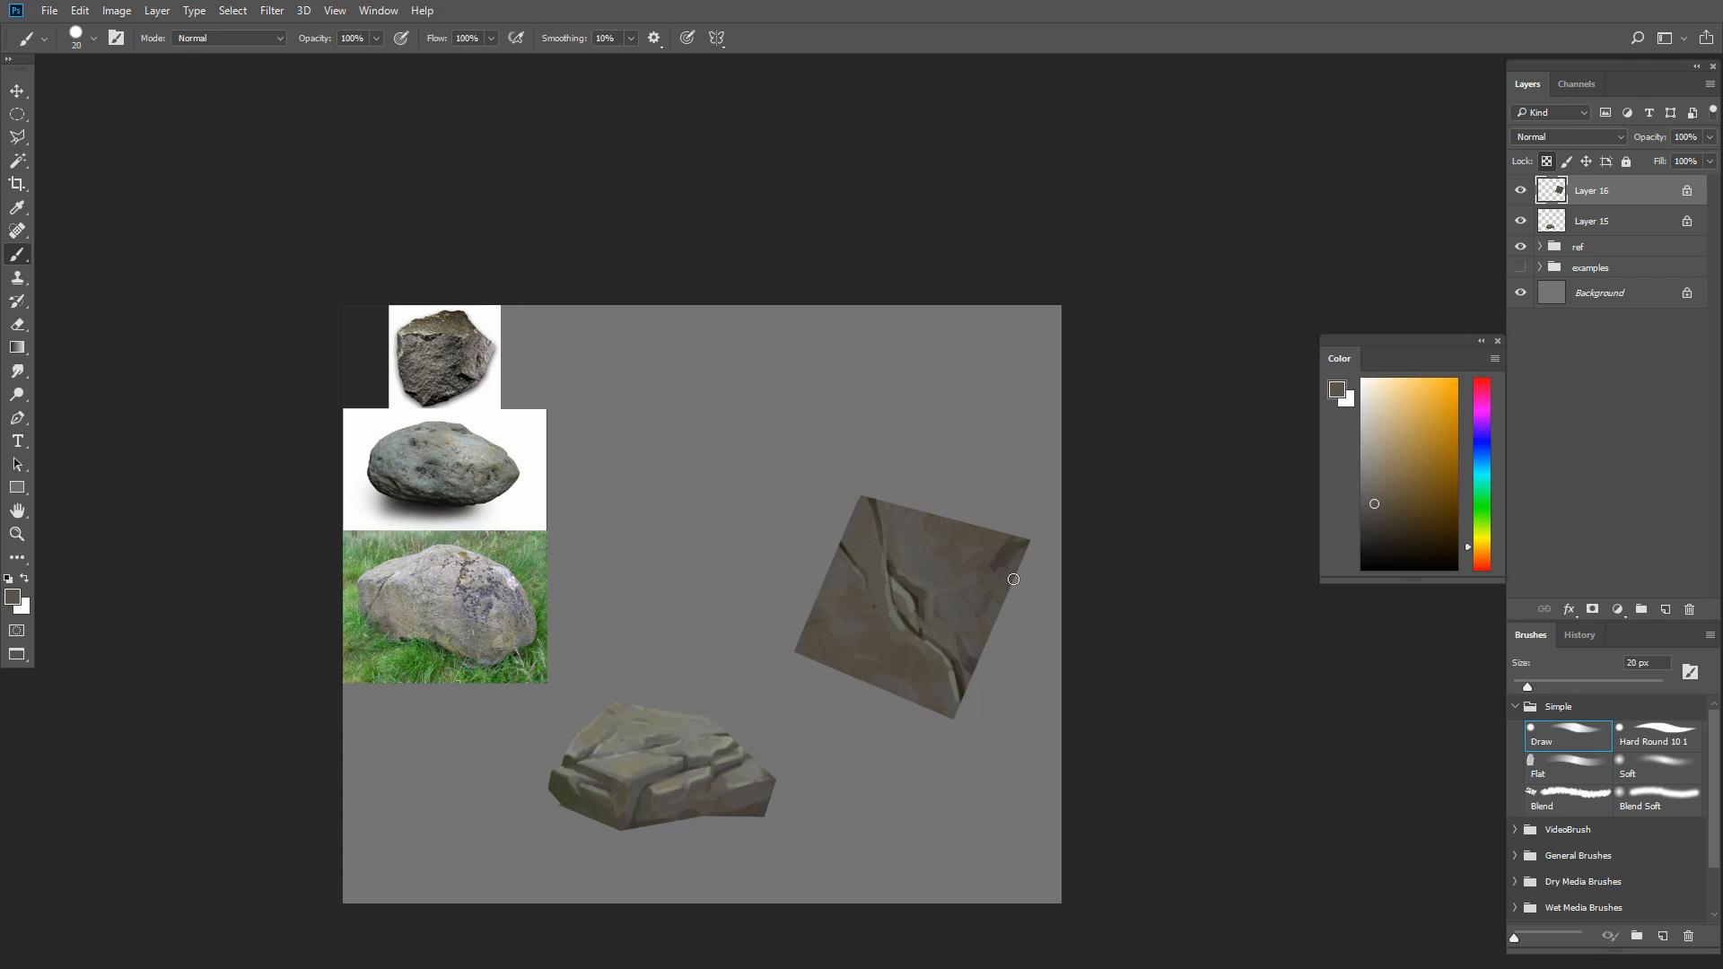
Blend mid-brown over the junction of the upper crack and the side crack at 30 px
{"action": "left_click", "coordinate": [891, 604], "text": "alt"}
{"action": "key", "text": "bracketright"}
{"action": "left_click", "coordinate": [901, 557], "text": "alt"}
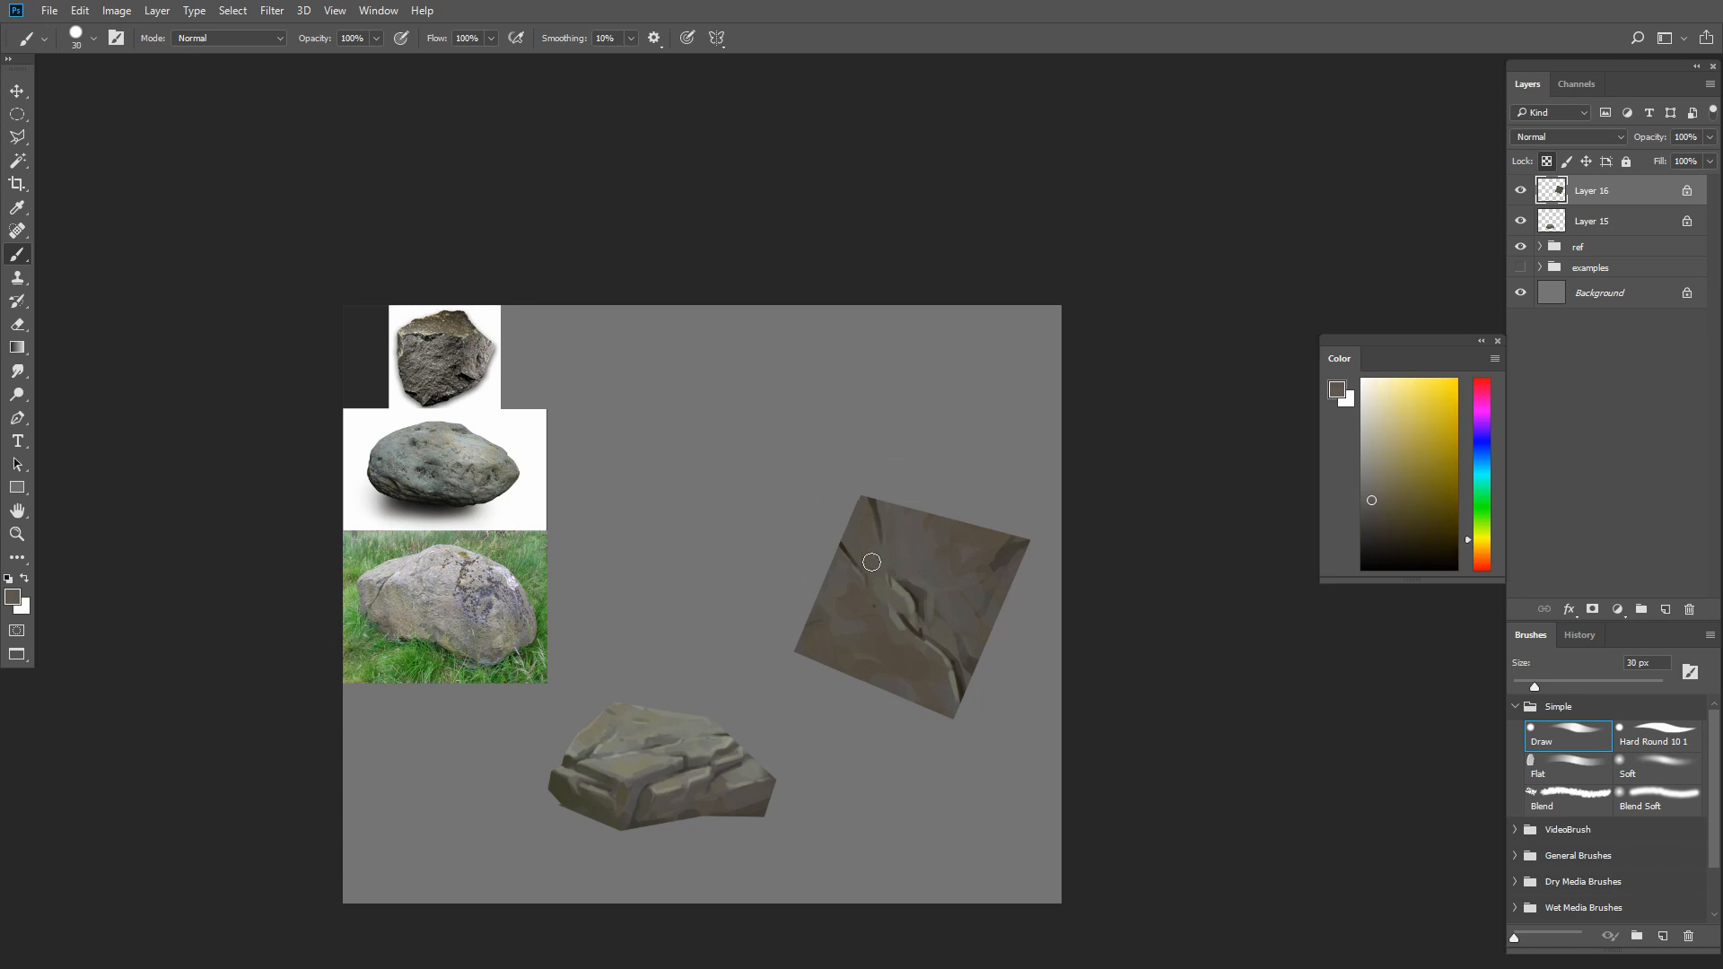
{"action": "left_click", "coordinate": [910, 585], "text": "alt"}
Sharpen the dark lines of the side crack and the lower main crack with a smaller brush
{"action": "key", "text": "bracketleft"}
{"action": "key", "text": "bracketleft"}
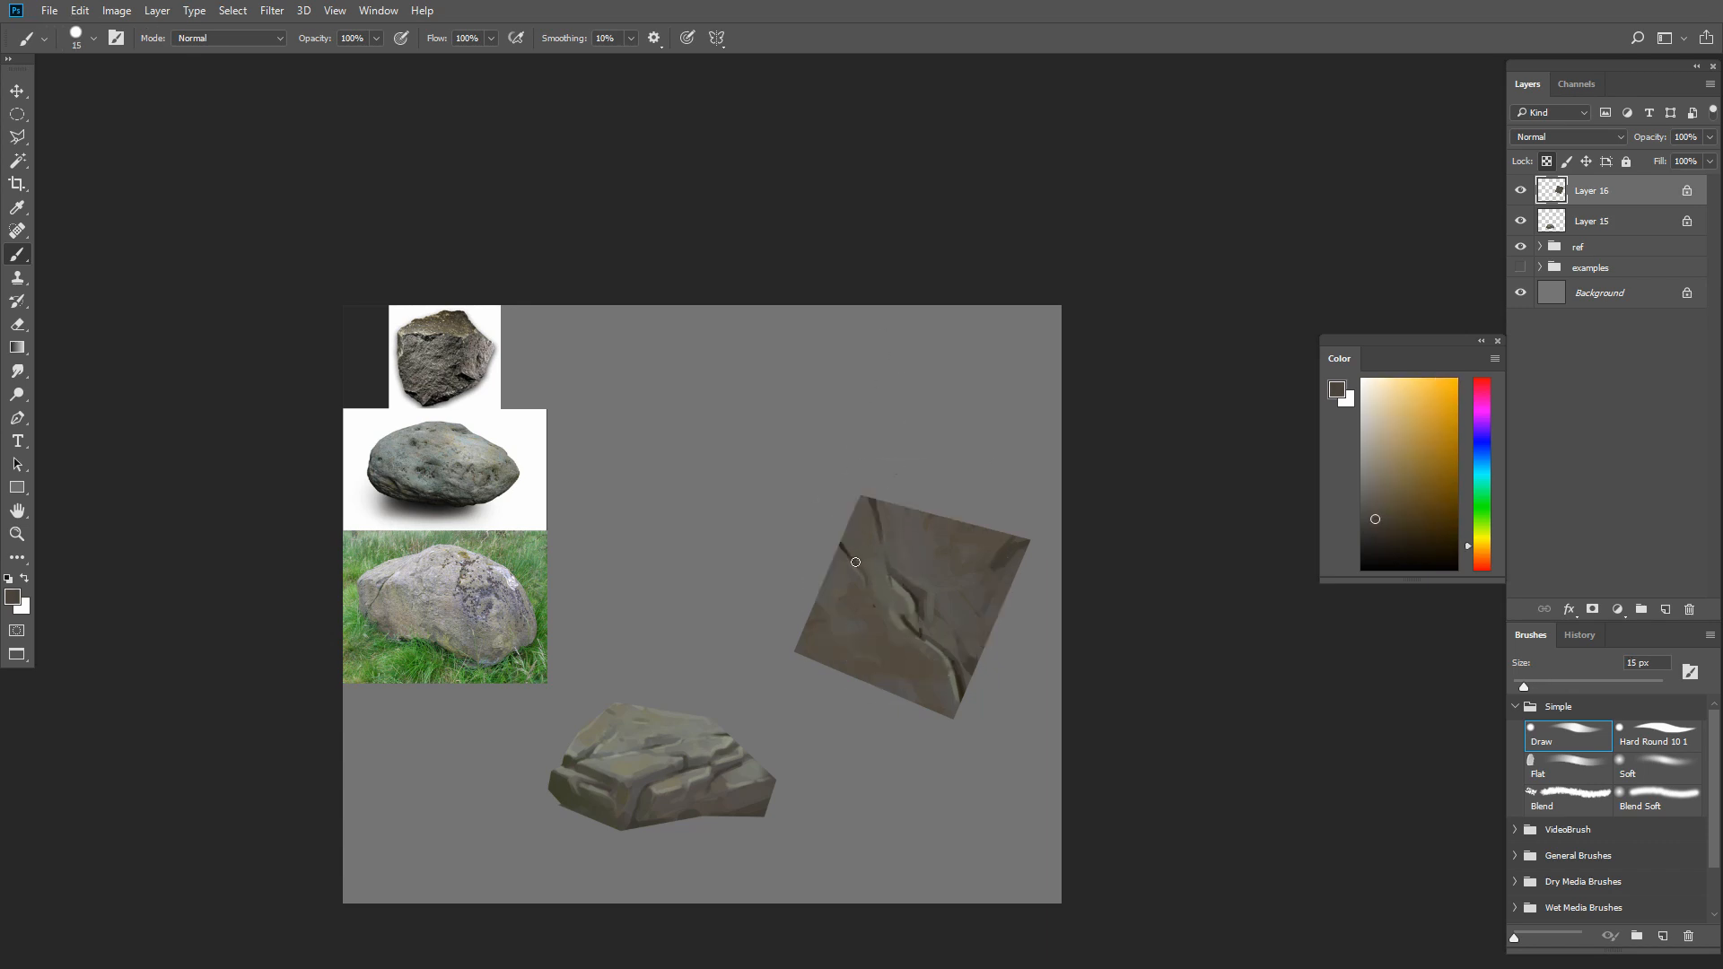
{"action": "key", "text": "bracketleft"}
{"action": "left_click", "coordinate": [950, 664], "text": "alt"}
{"action": "left_click", "coordinate": [957, 675], "text": "alt"}
Draw a thin dark crack branching from the lower main crack across the square's bottom
{"action": "key", "text": "bracketleft"}
{"action": "key", "text": "bracketleft"}
{"action": "left_click", "coordinate": [957, 688], "text": "alt"}
{"action": "mouse_move", "coordinate": [952, 671]}
{"action": "left_mouse_down"}
{"action": "mouse_move", "coordinate": [841, 704]}
{"action": "mouse_move", "coordinate": [942, 633]}
{"action": "mouse_move", "coordinate": [897, 685]}
{"action": "left_mouse_up"}
{"action": "key", "text": "bracketright"}
{"action": "key", "text": "bracketright"}
{"action": "key", "text": "bracketright"}
Paint light greenish gray highlights beside the bottom branch, the lower main crack and the side crack
{"action": "left_click", "coordinate": [887, 677], "text": "alt"}
{"action": "left_click", "coordinate": [908, 621], "text": "alt"}
{"action": "left_click_drag", "start_coordinate": [897, 619], "coordinate": [943, 662]}
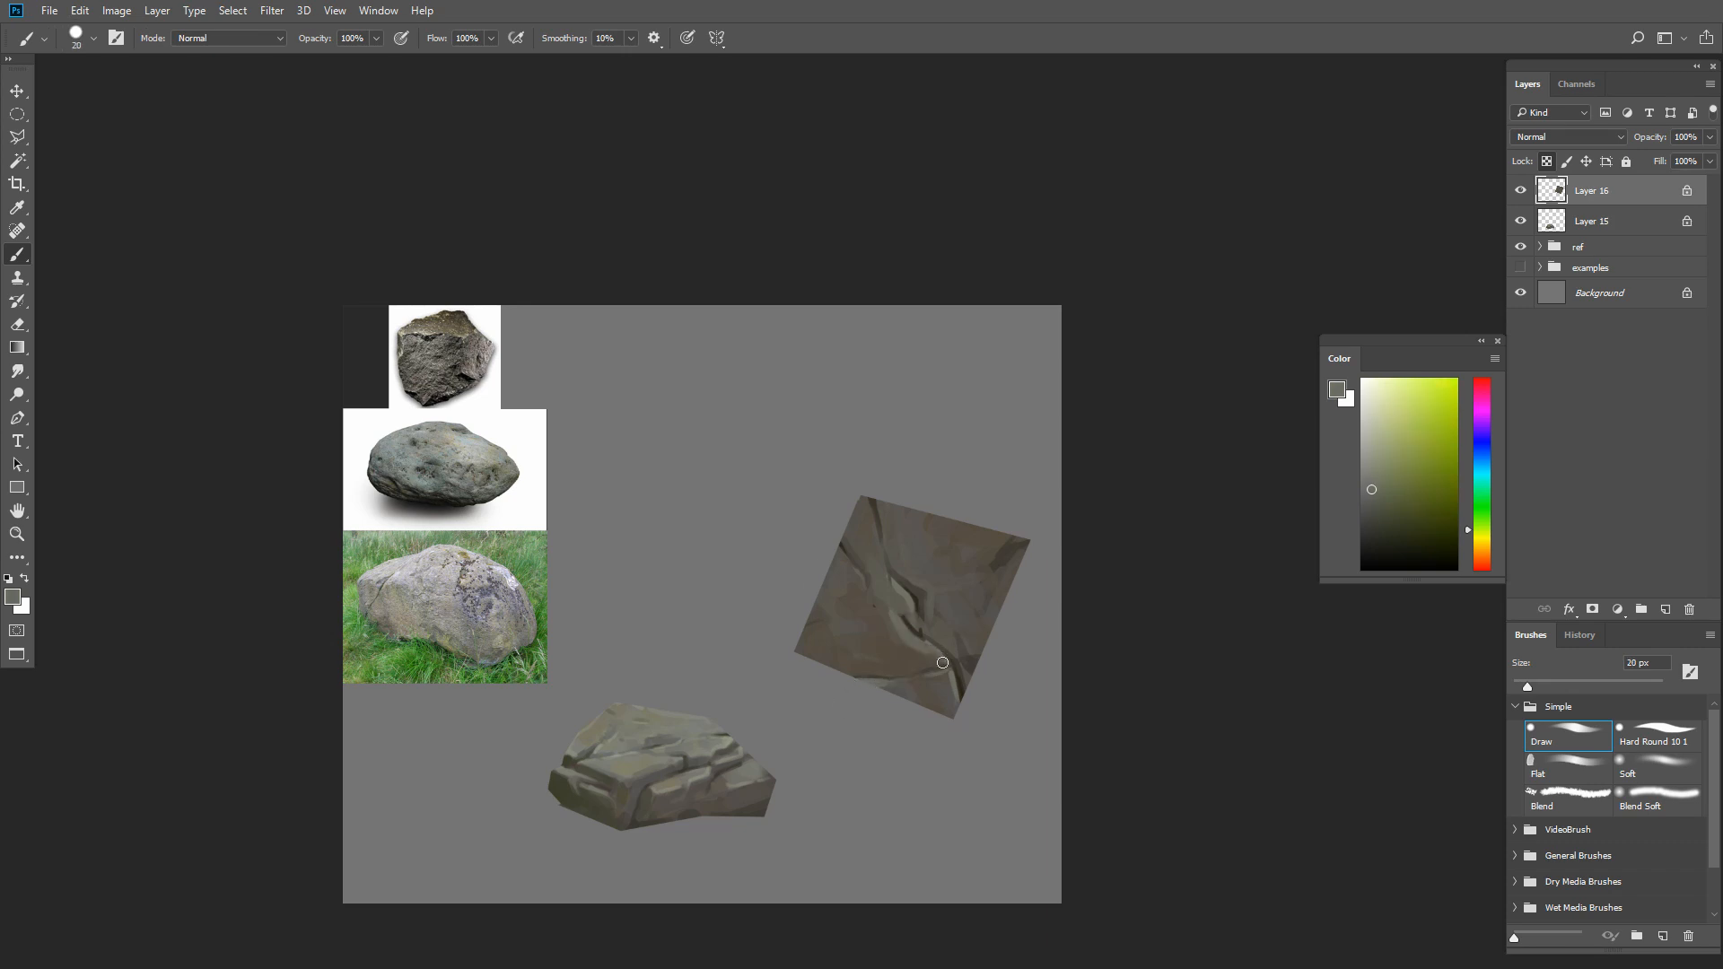
{"action": "left_click_drag", "start_coordinate": [842, 551], "coordinate": [879, 600]}
Sample dark brown from the square's right corner and set the Soft brush to 250 px
{"action": "key", "text": "]"}
{"action": "left_click", "coordinate": [1007, 552], "text": "alt"}
{"action": "key", "text": "]"}
{"action": "key", "text": "]"}
{"action": "key", "text": "]"}
{"action": "key", "text": "]"}
{"action": "key", "text": "]"}
{"action": "key", "text": "]"}
{"action": "key", "text": "]"}
{"action": "key", "text": "]"}
{"action": "key", "text": "]"}
{"action": "key", "text": "]"}
{"action": "key", "text": "]"}
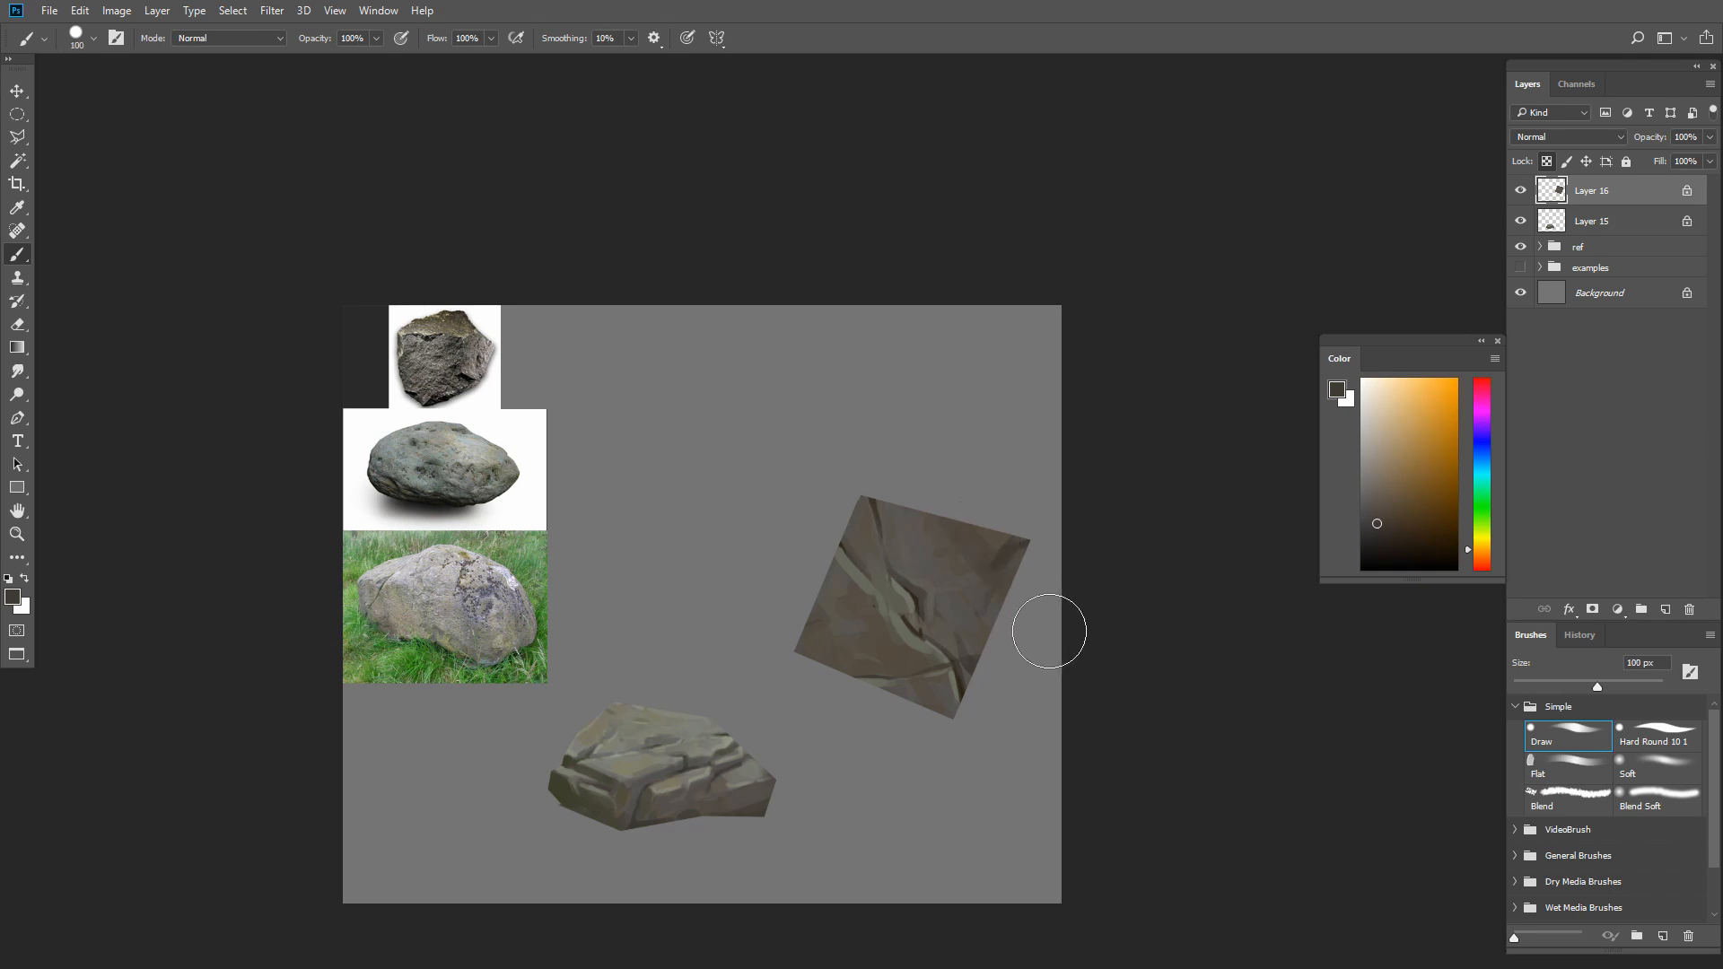
{"action": "left_click", "coordinate": [1667, 765]}
{"action": "left_click_drag", "start_coordinate": [930, 476], "coordinate": [1034, 581]}
{"action": "key", "text": "ctrl+z"}
{"action": "key", "text": "]"}
{"action": "key", "text": "]"}
{"action": "key", "text": "]"}
{"action": "key", "text": "]"}
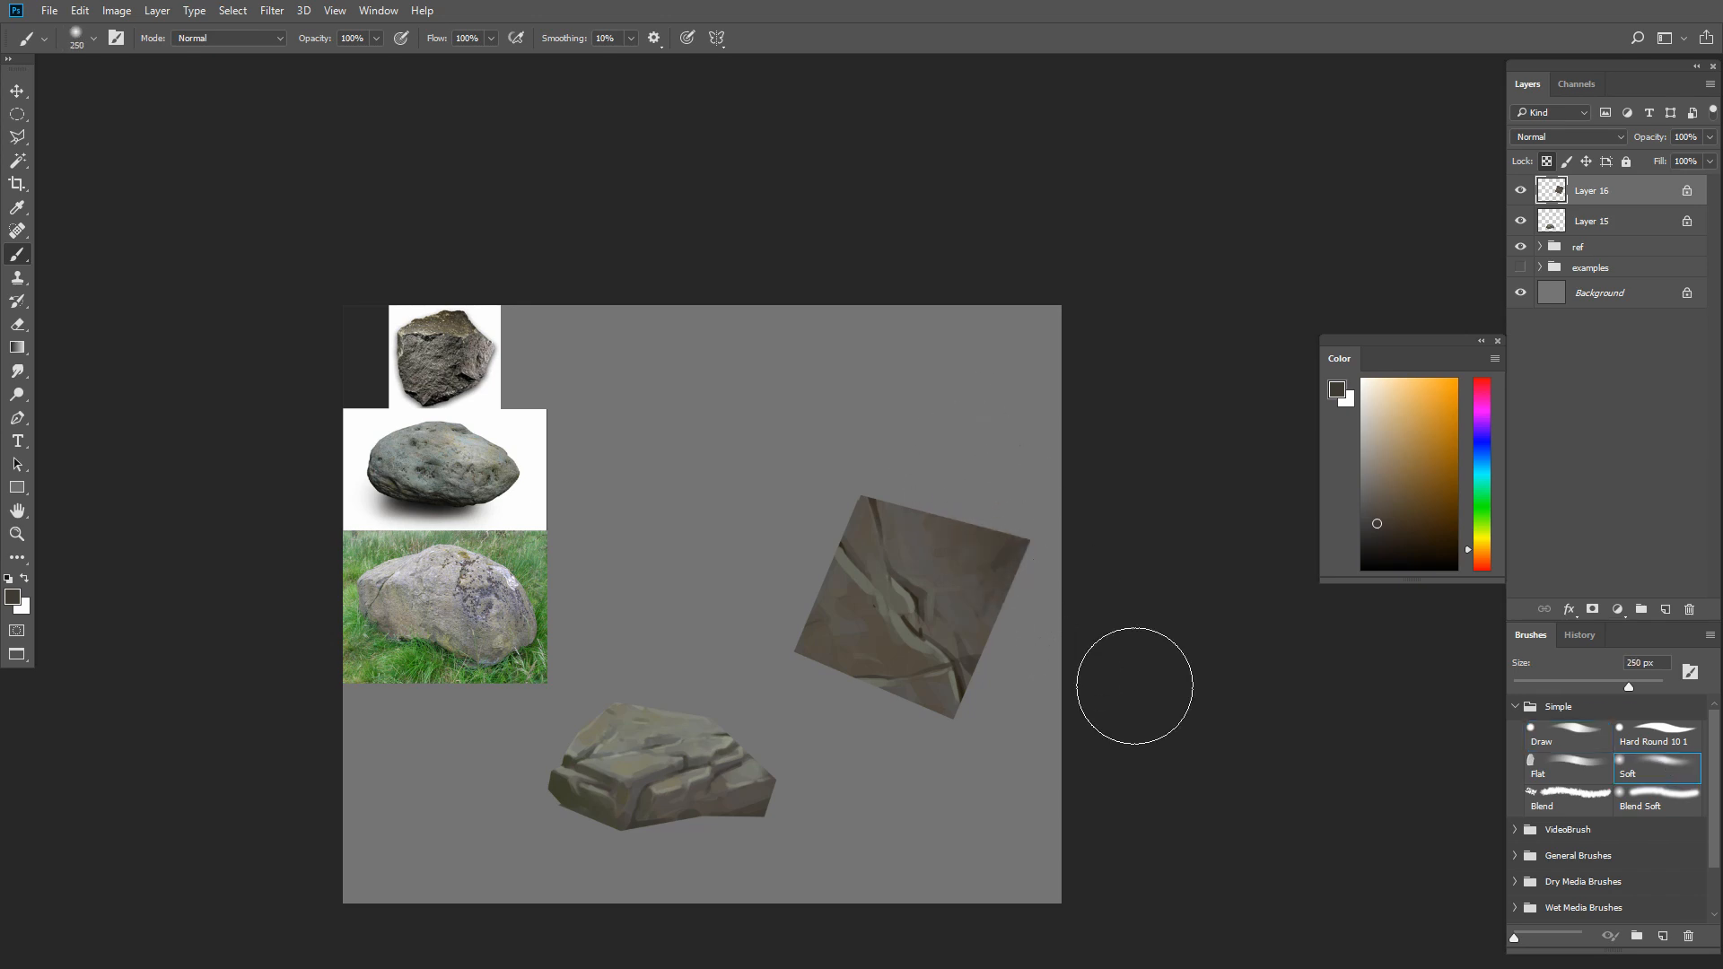
Try to shade the square's left side with darker warm browns using the Soft brush
{"action": "left_click", "coordinate": [1392, 530]}
{"action": "left_click_drag", "start_coordinate": [783, 603], "coordinate": [834, 708]}
{"action": "key", "text": "ctrl+z"}
{"action": "left_click", "coordinate": [1415, 534]}
{"action": "left_click_drag", "start_coordinate": [785, 610], "coordinate": [857, 835]}
{"action": "key", "text": "ctrl+z"}
Tint the square's left side and upper right edge with saturated warm brown using the 250 px Soft brush
{"action": "left_click", "coordinate": [1416, 518]}
{"action": "left_click_drag", "start_coordinate": [799, 605], "coordinate": [869, 842]}
{"action": "left_click_drag", "start_coordinate": [964, 489], "coordinate": [1035, 622]}
Mix a muted greenish gray and blend it softly into the square with the Soft brush
{"action": "key", "text": "["}
Retouch the edge of the main crack with sampled stone tones using the Draw brush
{"action": "key", "text": "["}
{"action": "key", "text": "["}
{"action": "key", "text": "["}
{"action": "left_click", "coordinate": [1400, 505]}
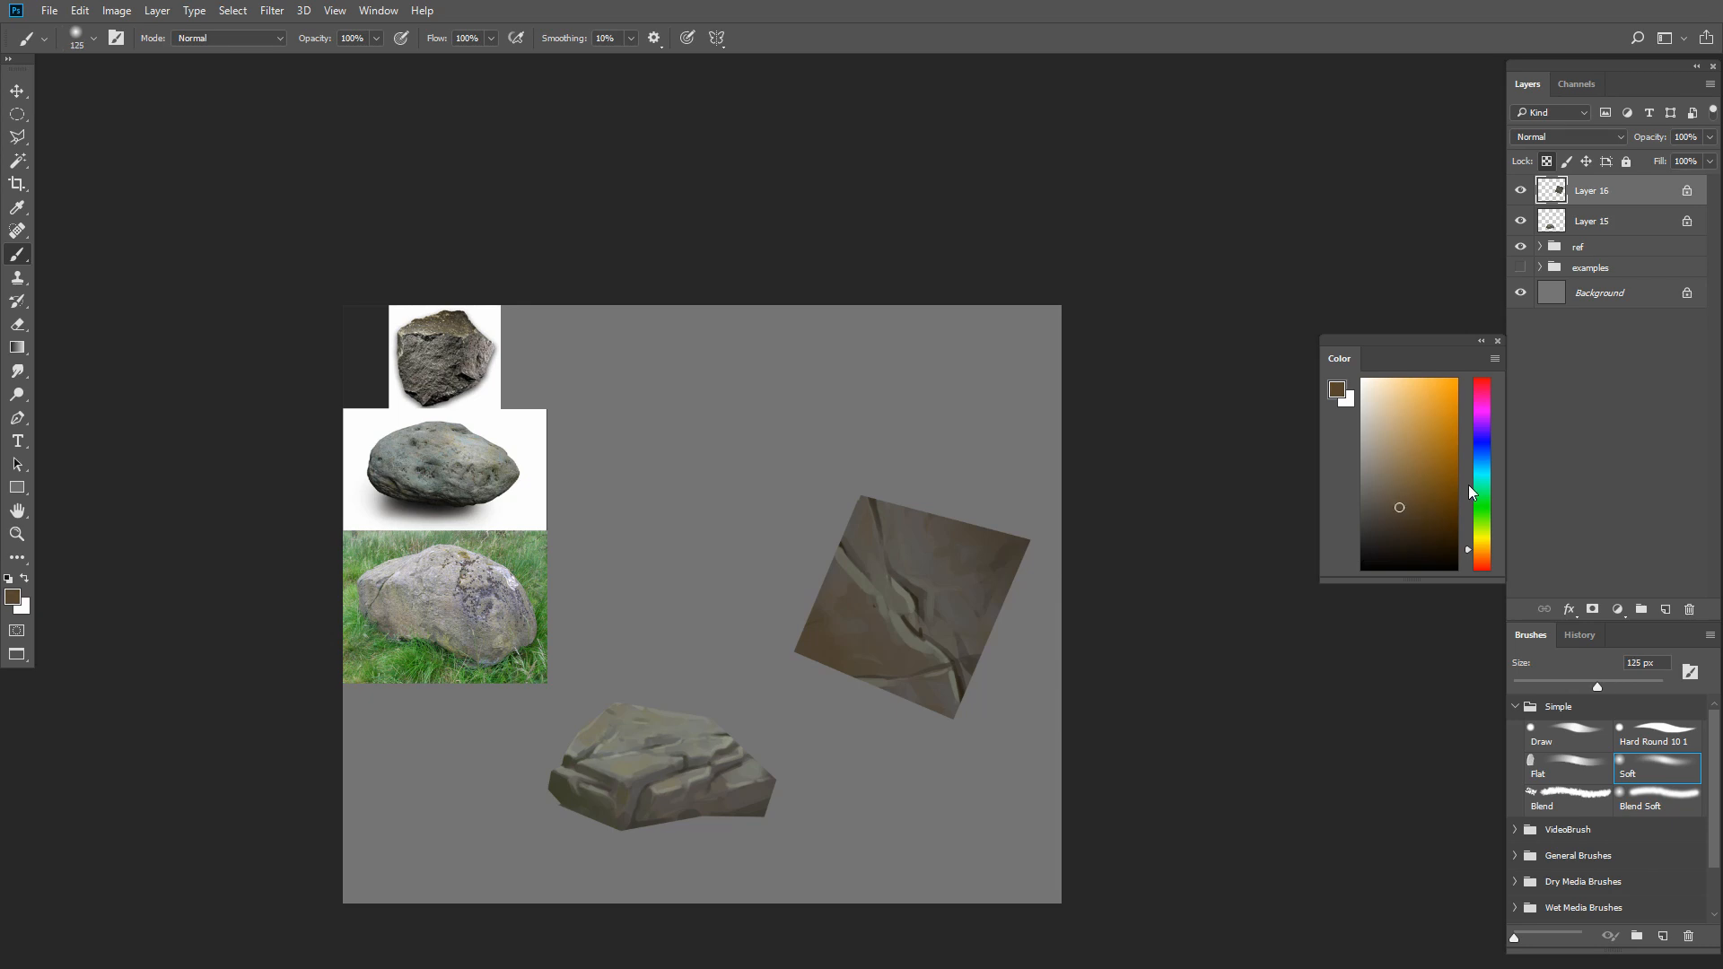
{"action": "left_click_drag", "start_coordinate": [1482, 508], "coordinate": [1481, 519]}
{"action": "left_click_drag", "start_coordinate": [1381, 499], "coordinate": [1373, 505]}
{"action": "key", "text": "]"}
{"action": "key", "text": "]"}
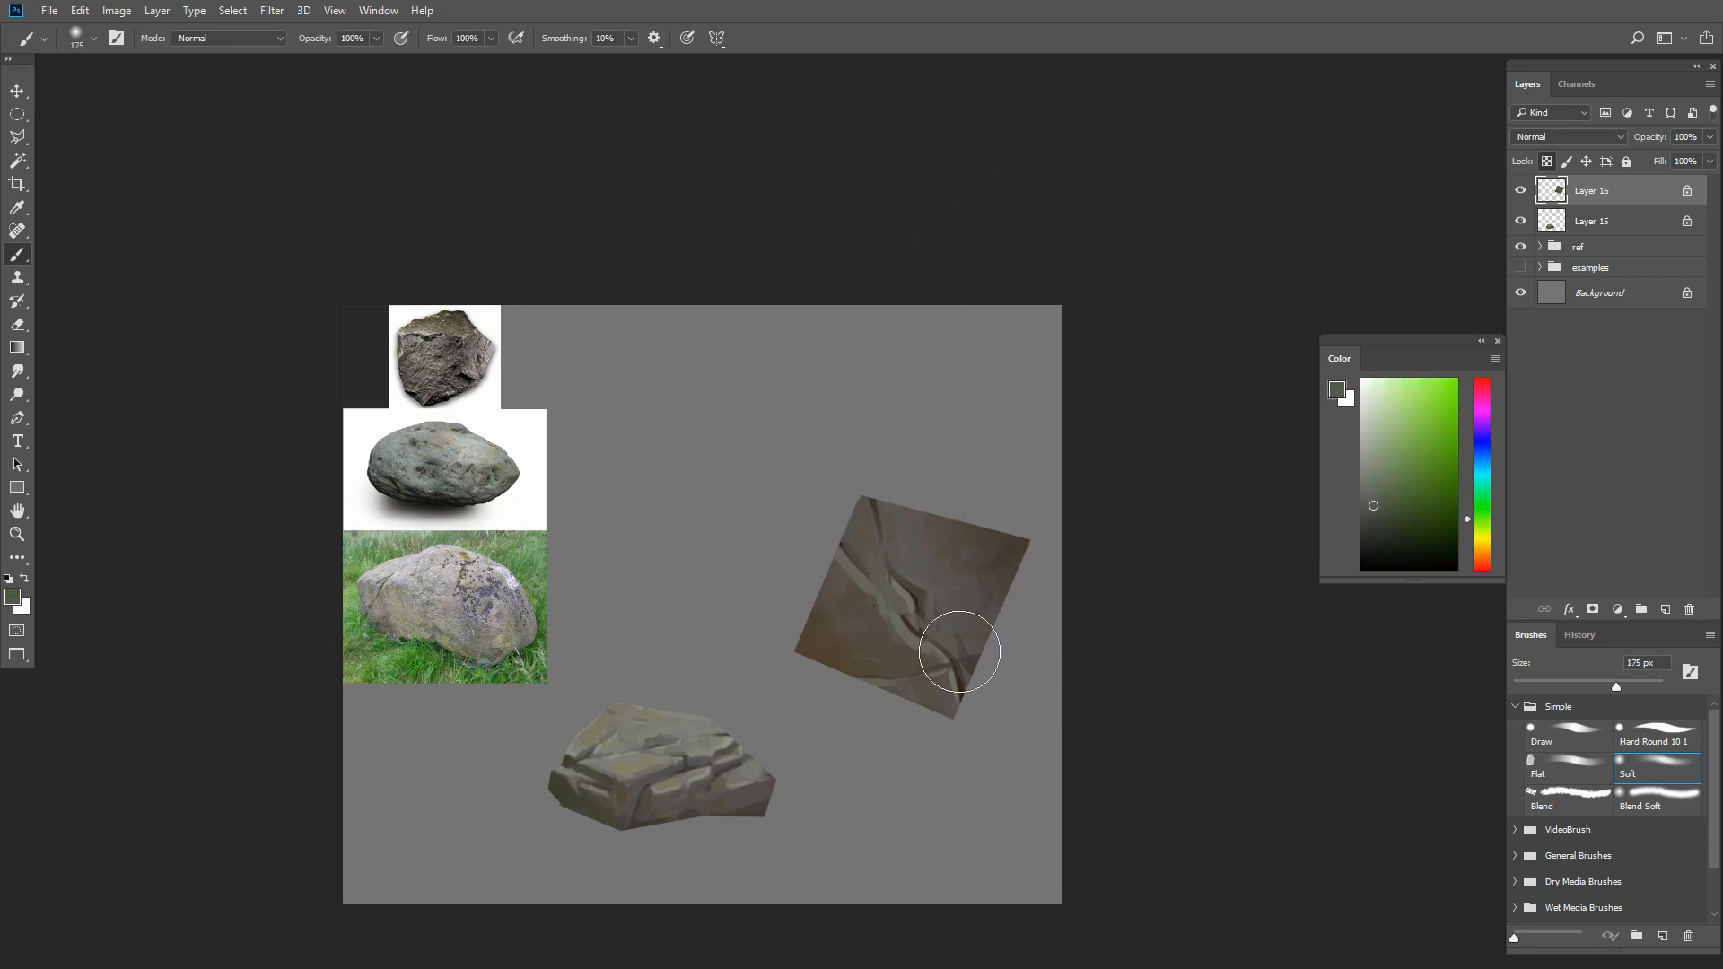
{"action": "left_click", "coordinate": [1569, 738]}
{"action": "key", "text": "["}
{"action": "key", "text": "["}
{"action": "key", "text": "["}
{"action": "key", "text": "["}
{"action": "key", "text": "["}
{"action": "key", "text": "["}
{"action": "key", "text": "["}
{"action": "key", "text": "["}
{"action": "key", "text": "["}
{"action": "key", "text": "["}
{"action": "key", "text": "["}
{"action": "key", "text": "["}
{"action": "key", "text": "["}
{"action": "key", "text": "["}
{"action": "key", "text": "["}
{"action": "key", "text": "["}
{"action": "key", "text": "["}
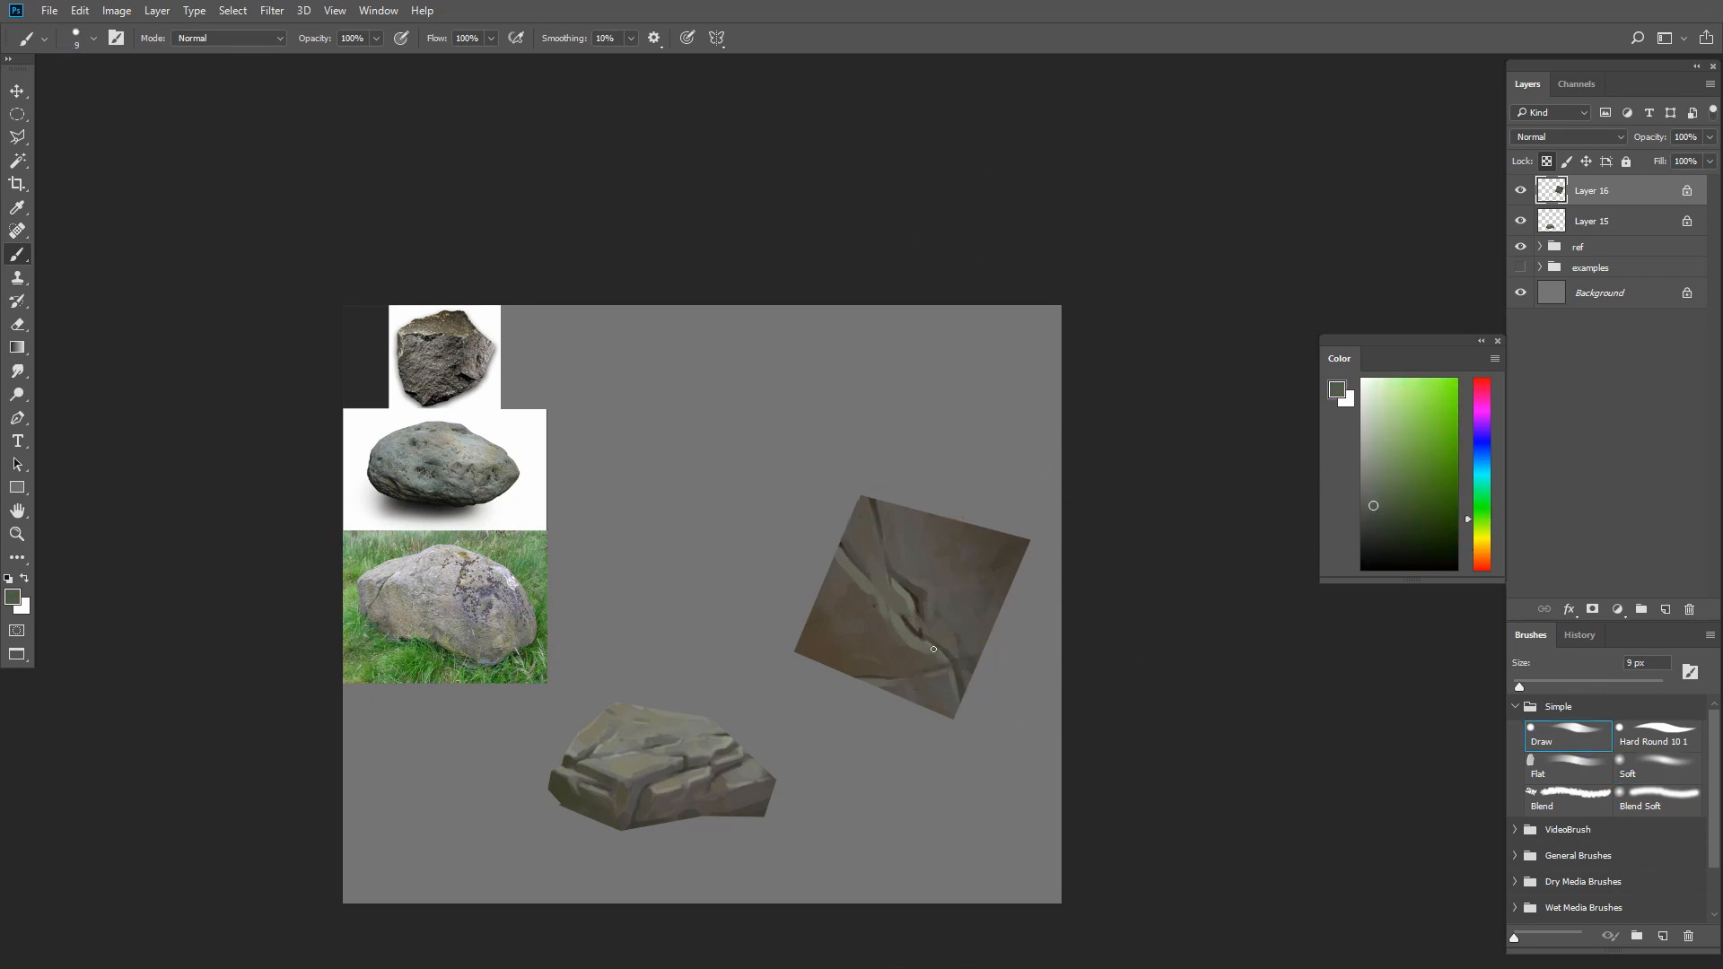
{"action": "left_click", "coordinate": [916, 616], "text": "alt"}
{"action": "key", "text": "]"}
{"action": "key", "text": "]"}
{"action": "key", "text": "]"}
{"action": "key", "text": "]"}
{"action": "key", "text": "]"}
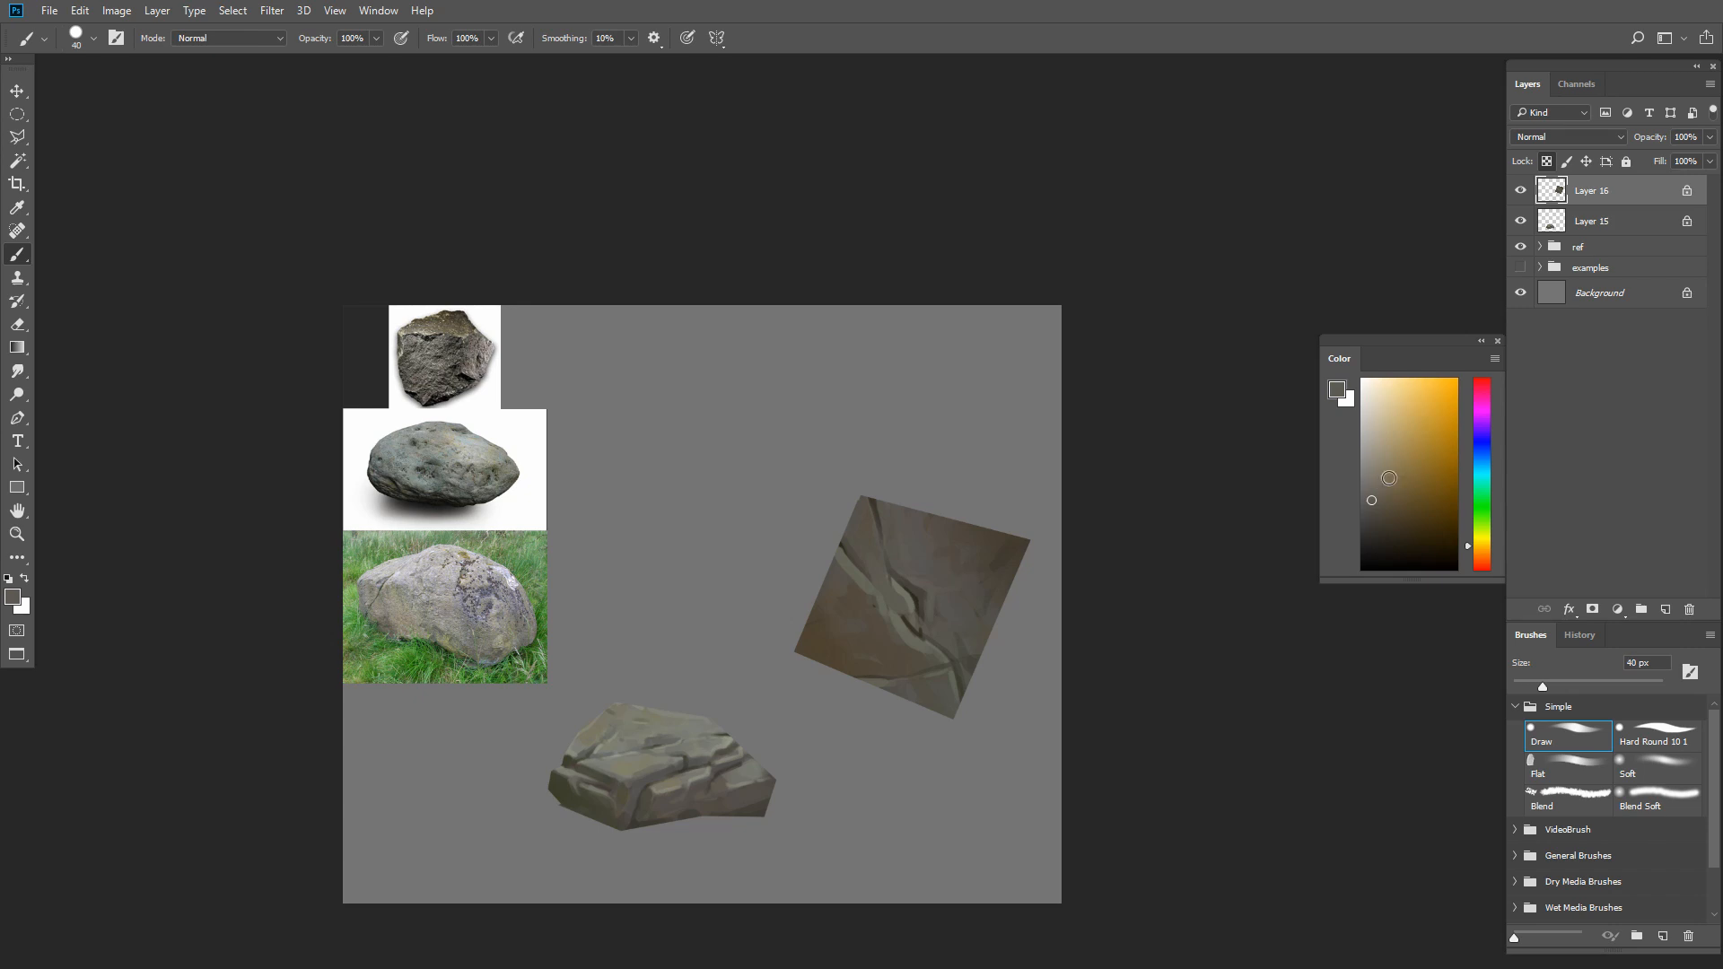
Set the Soft brush to Overlay mode at 100 px with a light warm gray
{"action": "left_click", "coordinate": [1649, 769]}
{"action": "left_click", "coordinate": [229, 38]}
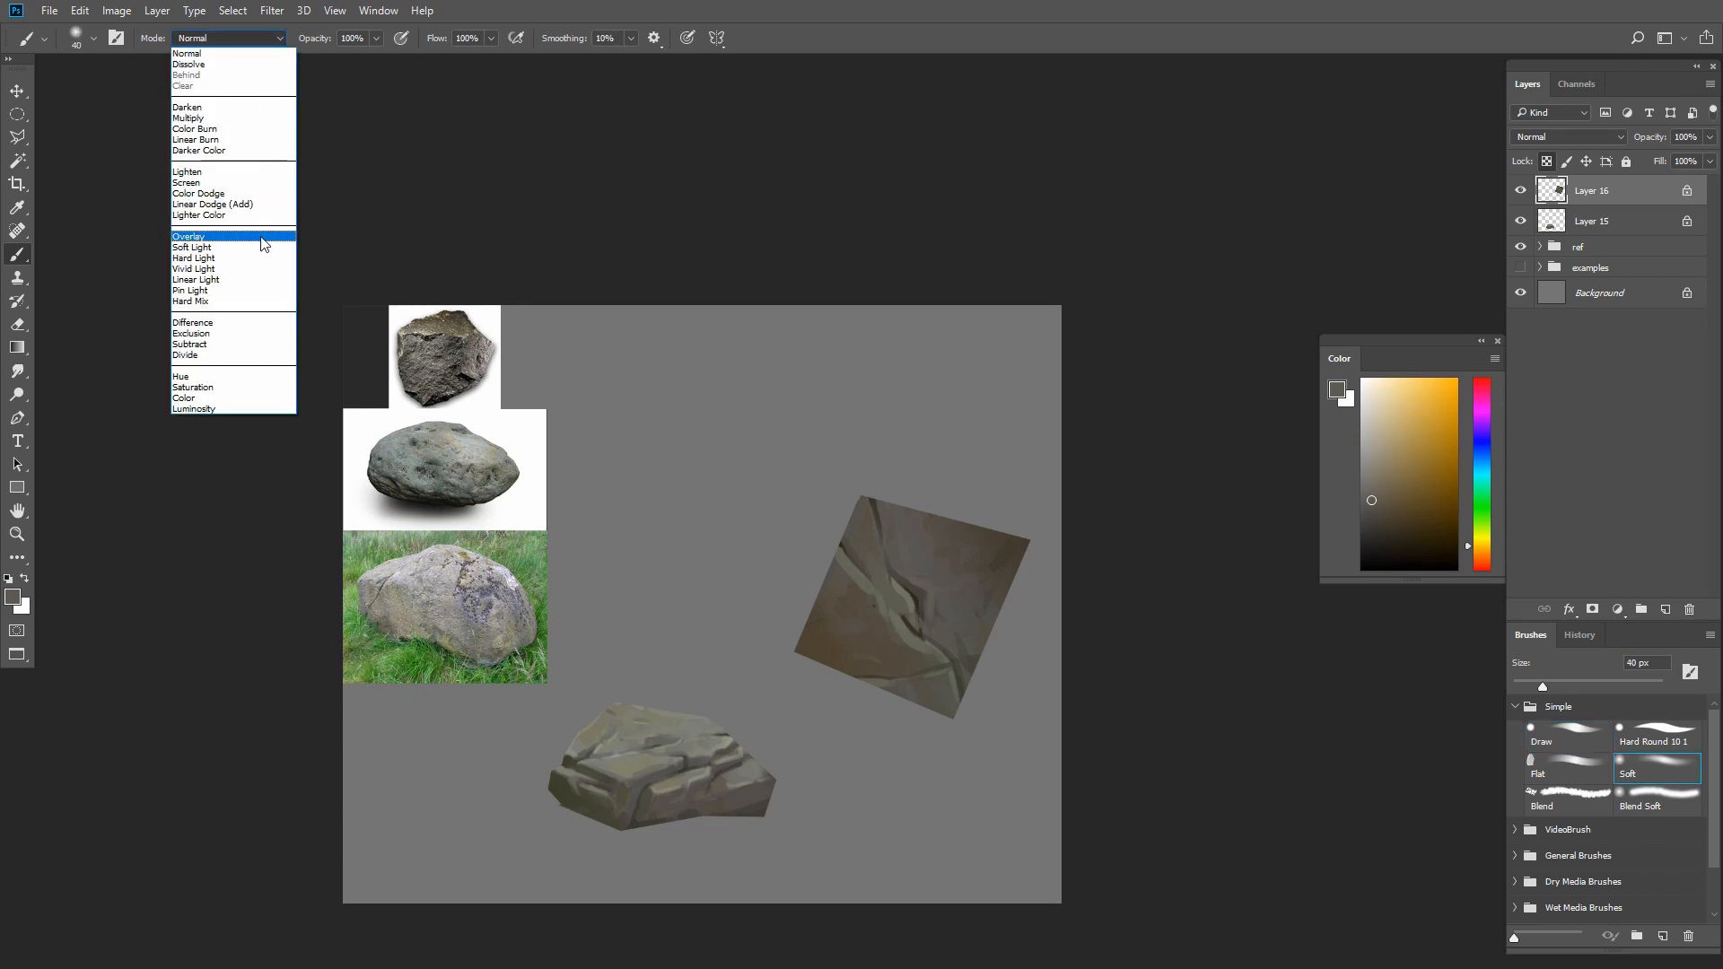
{"action": "left_click", "coordinate": [269, 245]}
{"action": "key", "text": "]"}
{"action": "key", "text": "]"}
{"action": "key", "text": "]"}
{"action": "key", "text": "]"}
{"action": "key", "text": "]"}
{"action": "key", "text": "]"}
{"action": "key", "text": "]"}
{"action": "key", "text": "]"}
{"action": "left_click", "coordinate": [1360, 460]}
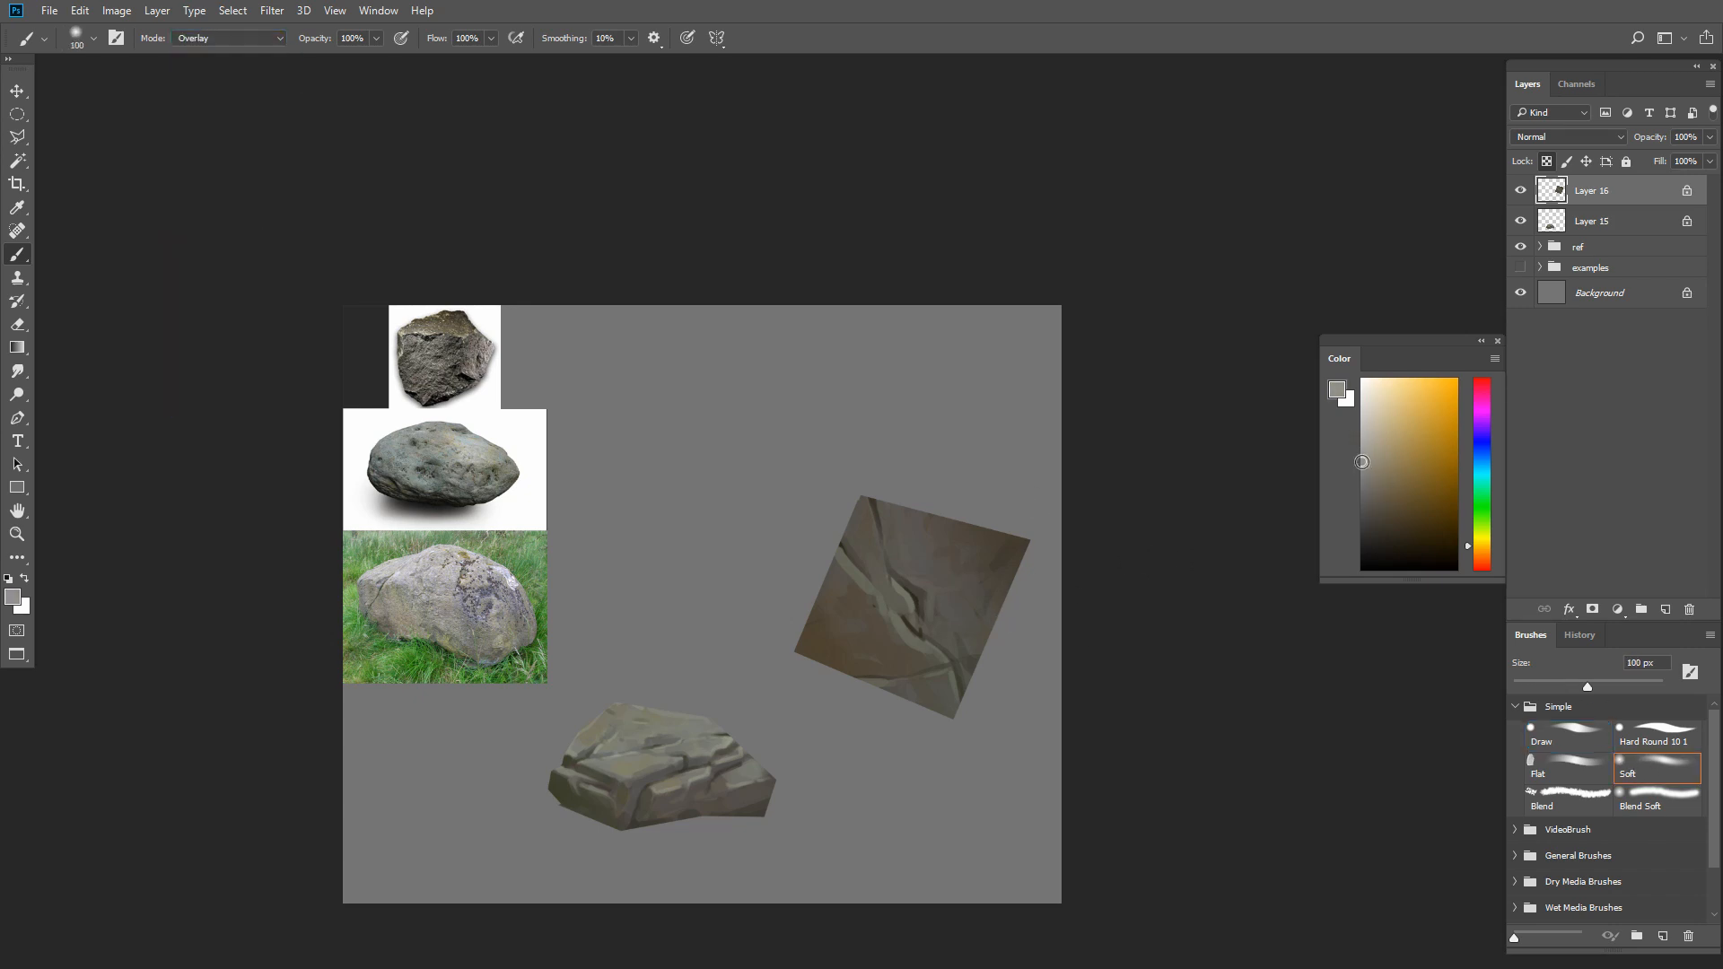
Try to brighten the area beside the main crack with Overlay strokes at different brush sizes
{"action": "mouse_move", "coordinate": [921, 605]}
{"action": "left_mouse_down"}
{"action": "mouse_move", "coordinate": [938, 588]}
{"action": "mouse_move", "coordinate": [919, 607]}
{"action": "mouse_move", "coordinate": [953, 633]}
{"action": "left_mouse_up"}
{"action": "key", "text": "]"}
{"action": "key", "text": "]"}
{"action": "key", "text": "]"}
{"action": "key", "text": "]"}
{"action": "key", "text": "ctrl+z"}
{"action": "key", "text": "["}
{"action": "key", "text": "["}
{"action": "key", "text": "["}
{"action": "key", "text": "]"}
{"action": "key", "text": "ctrl+z"}
{"action": "key", "text": "ctrl+z"}
{"action": "key", "text": "]"}
Brighten the square's right half with a lighter gray in Overlay mode at 175 px
{"action": "left_click", "coordinate": [1361, 449]}
{"action": "key", "text": "]"}
{"action": "key", "text": "]"}
{"action": "key", "text": "]"}
{"action": "key", "text": "["}
{"action": "key", "text": "["}
{"action": "key", "text": "["}
{"action": "key", "text": "["}
{"action": "key", "text": "["}
{"action": "key", "text": "ctrl+z"}
{"action": "mouse_move", "coordinate": [918, 574]}
{"action": "left_mouse_down"}
{"action": "mouse_move", "coordinate": [977, 620]}
{"action": "mouse_move", "coordinate": [957, 630]}
{"action": "left_mouse_up"}
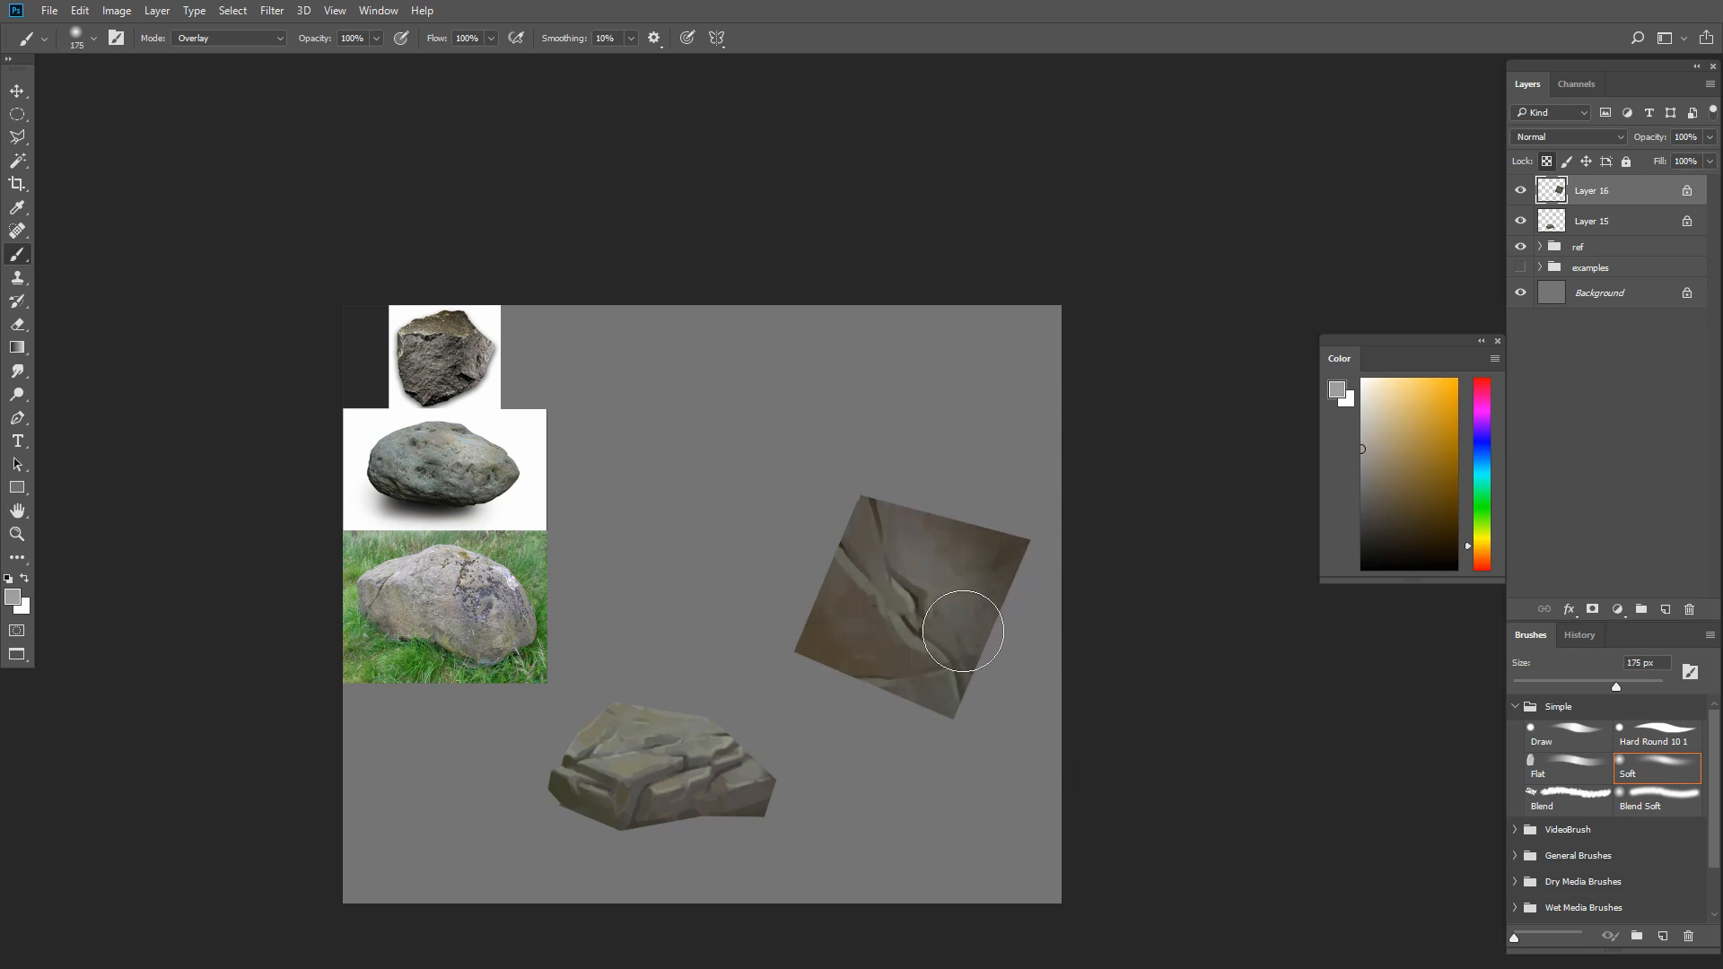
Return to the Draw brush in Normal mode and paint sampled tonal patches on the square's upper right area
{"action": "key", "text": "["}
{"action": "key", "text": "["}
{"action": "left_click", "coordinate": [1570, 735]}
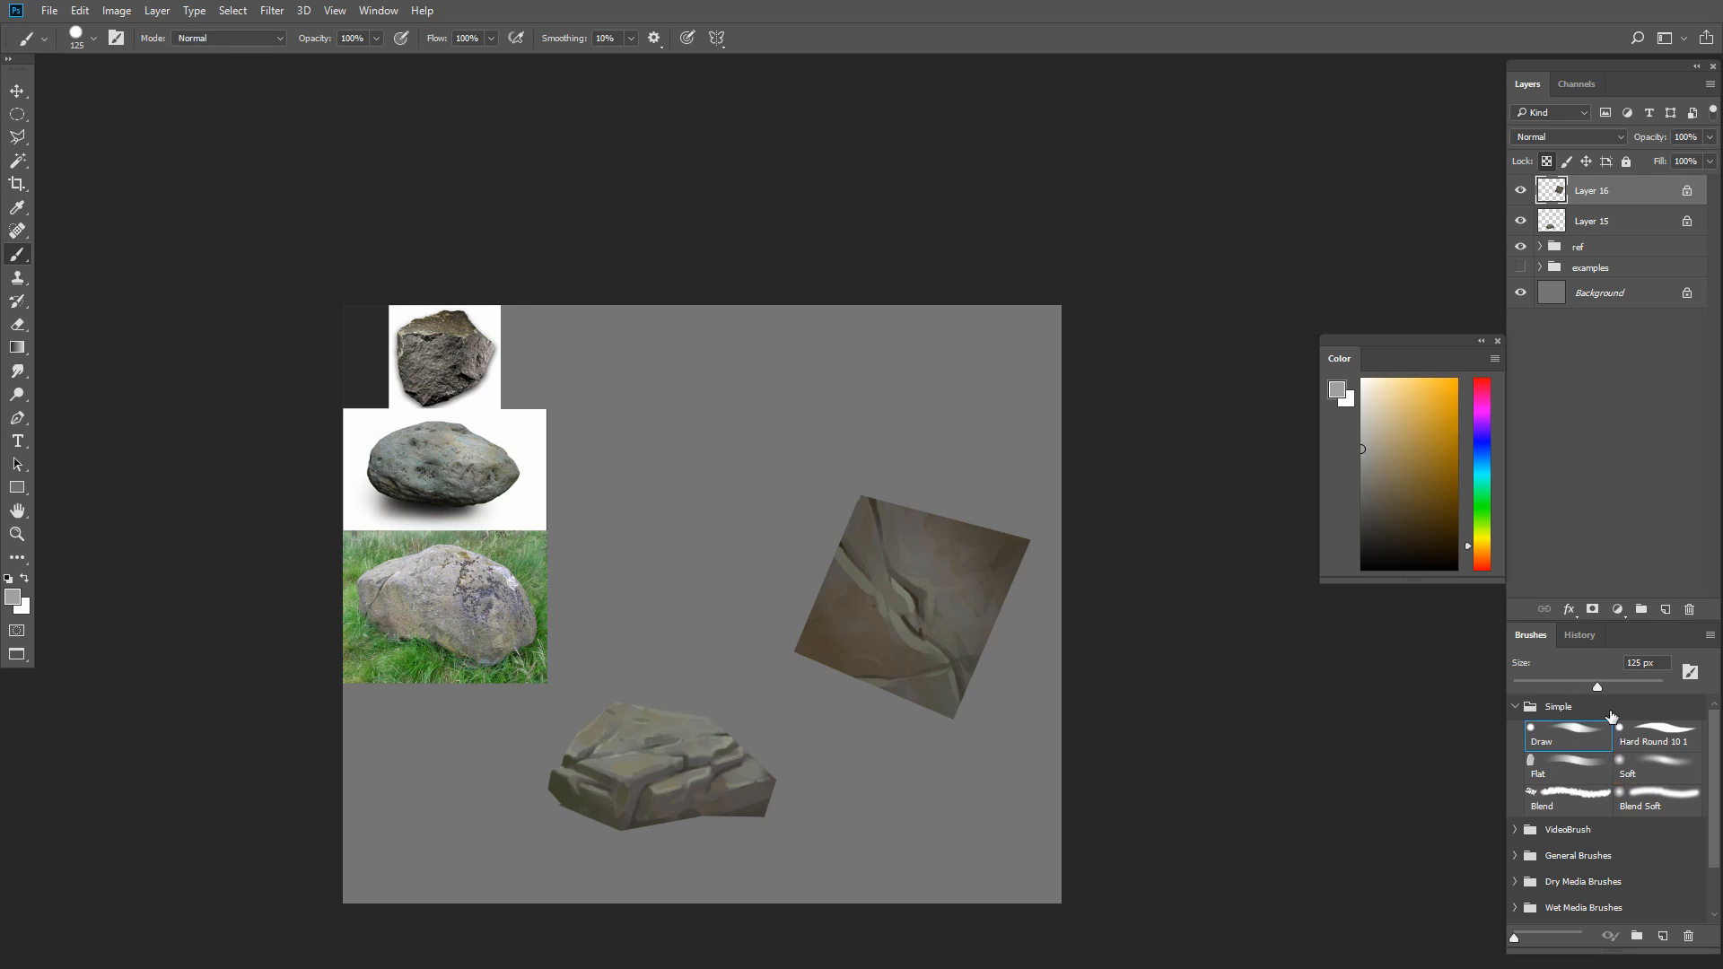
{"action": "key", "text": "["}
Dab muted brown spots over the square's upper right area with a 30 px brush
{"action": "key", "text": "["}
{"action": "key", "text": "["}
{"action": "key", "text": "["}
{"action": "key", "text": "["}
{"action": "key", "text": "["}
{"action": "key", "text": "["}
{"action": "key", "text": "["}
{"action": "left_click", "coordinate": [921, 606]}
{"action": "left_click", "coordinate": [928, 558], "text": "alt"}
{"action": "key", "text": "]"}
{"action": "mouse_move", "coordinate": [924, 606]}
{"action": "left_mouse_down"}
{"action": "mouse_move", "coordinate": [929, 544]}
{"action": "mouse_move", "coordinate": [951, 563]}
{"action": "left_mouse_up"}
{"action": "key", "text": "["}
{"action": "key", "text": "["}
Paint small spots of varied sampled browns on the square's lower left area
{"action": "key", "text": "["}
{"action": "left_click", "coordinate": [917, 532], "text": "alt"}
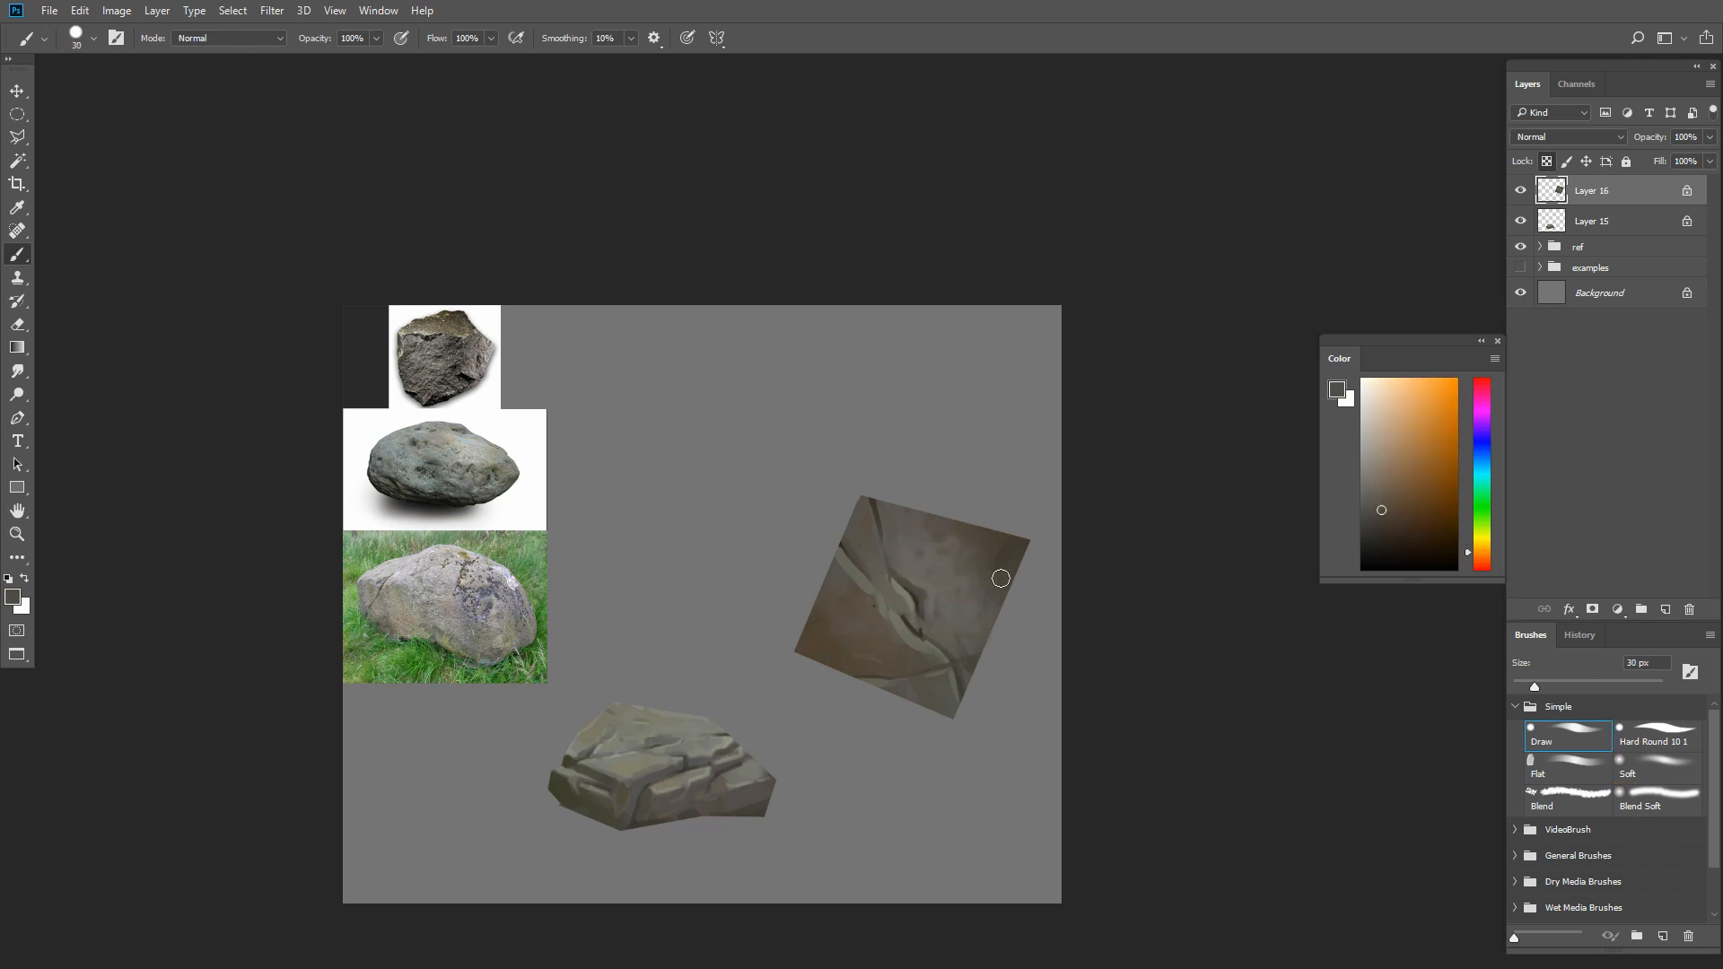
{"action": "left_click", "coordinate": [855, 613], "text": "alt"}
{"action": "left_click_drag", "start_coordinate": [837, 587], "coordinate": [882, 648]}
{"action": "key", "text": "["}
{"action": "left_click", "coordinate": [864, 653], "text": "alt"}
Refine the dark line of the main crack with dark brown at 15 px
{"action": "key", "text": "["}
{"action": "left_click", "coordinate": [845, 585], "text": "alt"}
{"action": "left_click_drag", "start_coordinate": [848, 590], "coordinate": [881, 680]}
{"action": "left_click", "coordinate": [853, 659], "text": "alt"}
{"action": "left_click", "coordinate": [916, 607], "text": "alt"}
{"action": "key", "text": "["}
{"action": "key", "text": "["}
{"action": "left_click", "coordinate": [916, 590], "text": "alt"}
{"action": "left_click", "coordinate": [918, 583], "text": "alt"}
{"action": "left_click", "coordinate": [907, 608], "text": "alt"}
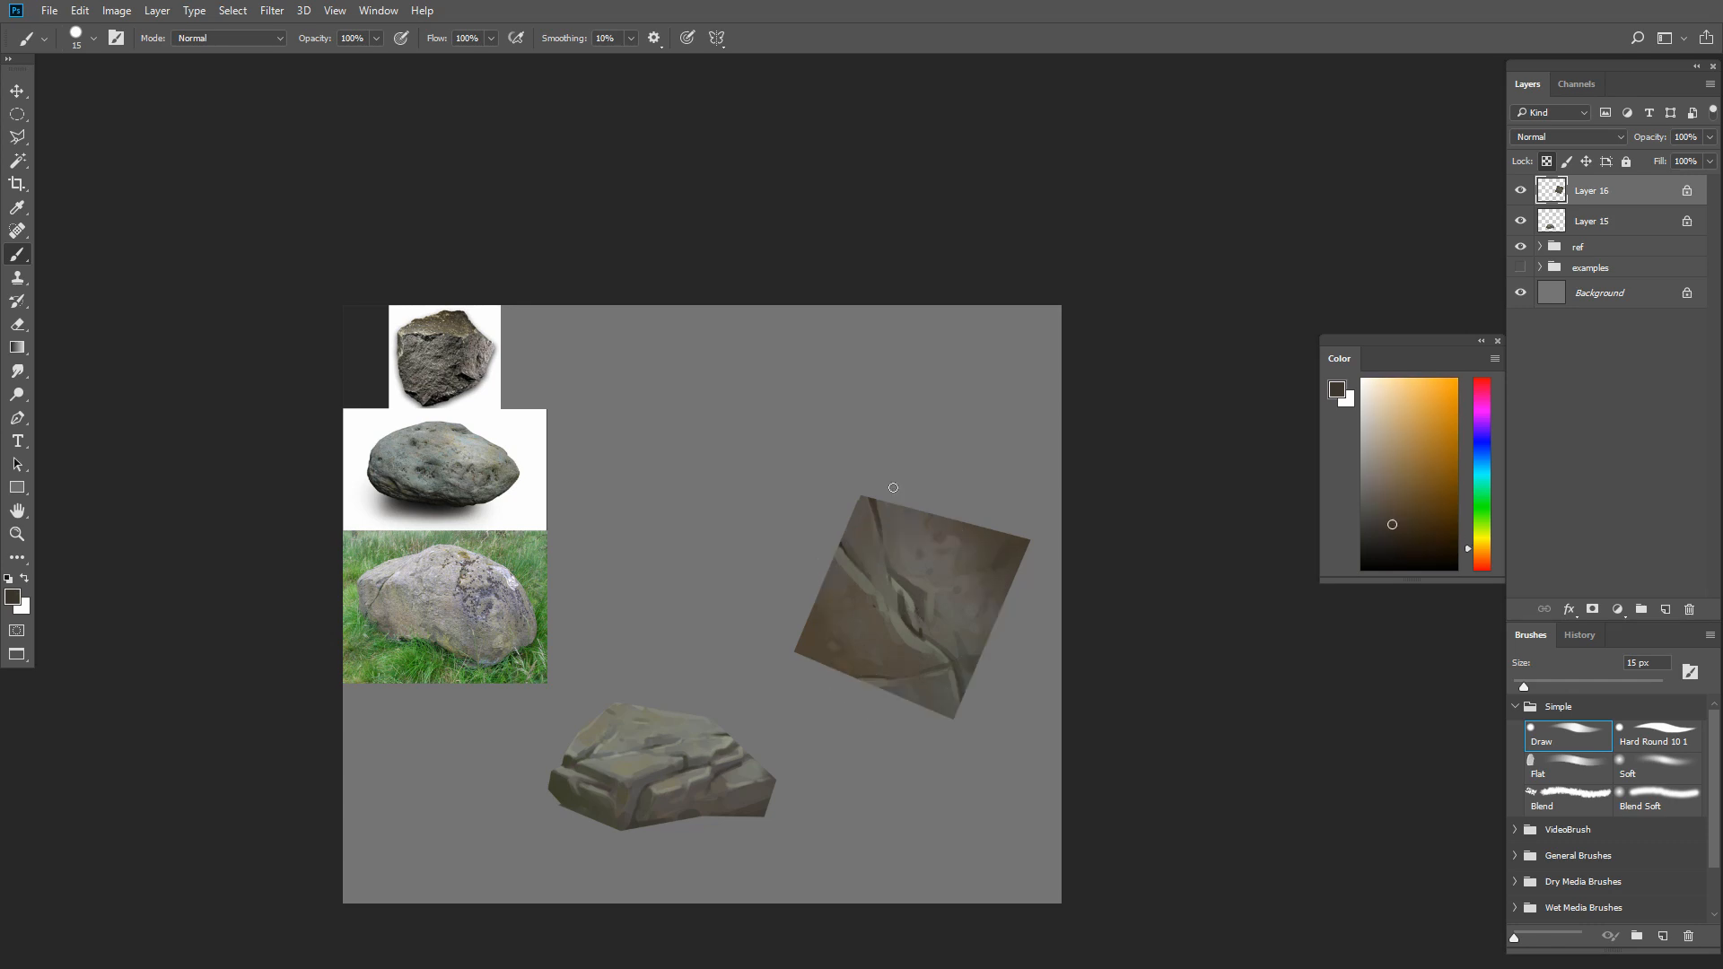
Repaint the middle of the main crack with sampled stone tones, reshaping its dark core
{"action": "left_click", "coordinate": [913, 632], "text": "alt"}
{"action": "key", "text": "["}
{"action": "key", "text": "["}
{"action": "left_click", "coordinate": [901, 618], "text": "alt"}
{"action": "key", "text": "]"}
{"action": "key", "text": "]"}
{"action": "key", "text": "]"}
{"action": "mouse_move", "coordinate": [903, 617]}
{"action": "left_mouse_down"}
{"action": "mouse_move", "coordinate": [950, 657]}
{"action": "mouse_move", "coordinate": [915, 644]}
{"action": "mouse_move", "coordinate": [945, 666]}
{"action": "mouse_move", "coordinate": [934, 623]}
{"action": "mouse_move", "coordinate": [909, 615]}
{"action": "mouse_move", "coordinate": [972, 543]}
{"action": "mouse_move", "coordinate": [899, 609]}
{"action": "mouse_move", "coordinate": [945, 656]}
{"action": "mouse_move", "coordinate": [881, 579]}
{"action": "mouse_move", "coordinate": [921, 655]}
{"action": "left_mouse_up"}
{"action": "left_click", "coordinate": [917, 606], "text": "alt"}
Extend the crack toward the square's lower right edge and blend surrounding brown over its sides
{"action": "key", "text": "["}
Paint light greenish gray highlights along the extended crack at 15 px
{"action": "key", "text": "["}
{"action": "key", "text": "["}
{"action": "key", "text": "]"}
{"action": "left_click", "coordinate": [940, 625], "text": "alt"}
{"action": "key", "text": "]"}
{"action": "key", "text": "]"}
{"action": "left_click", "coordinate": [944, 648], "text": "alt"}
{"action": "key", "text": "]"}
{"action": "left_click", "coordinate": [972, 544], "text": "alt"}
{"action": "left_click", "coordinate": [945, 658], "text": "alt"}
{"action": "key", "text": "["}
{"action": "left_click", "coordinate": [921, 616], "text": "alt"}
{"action": "left_click", "coordinate": [924, 617], "text": "alt"}
{"action": "left_click", "coordinate": [918, 659], "text": "alt"}
{"action": "left_click_drag", "start_coordinate": [917, 651], "coordinate": [931, 657]}
Blend grayish brown around the crack near the right edge and refine its light edge with a smaller brush
{"action": "key", "text": "["}
{"action": "left_click", "coordinate": [915, 616], "text": "alt"}
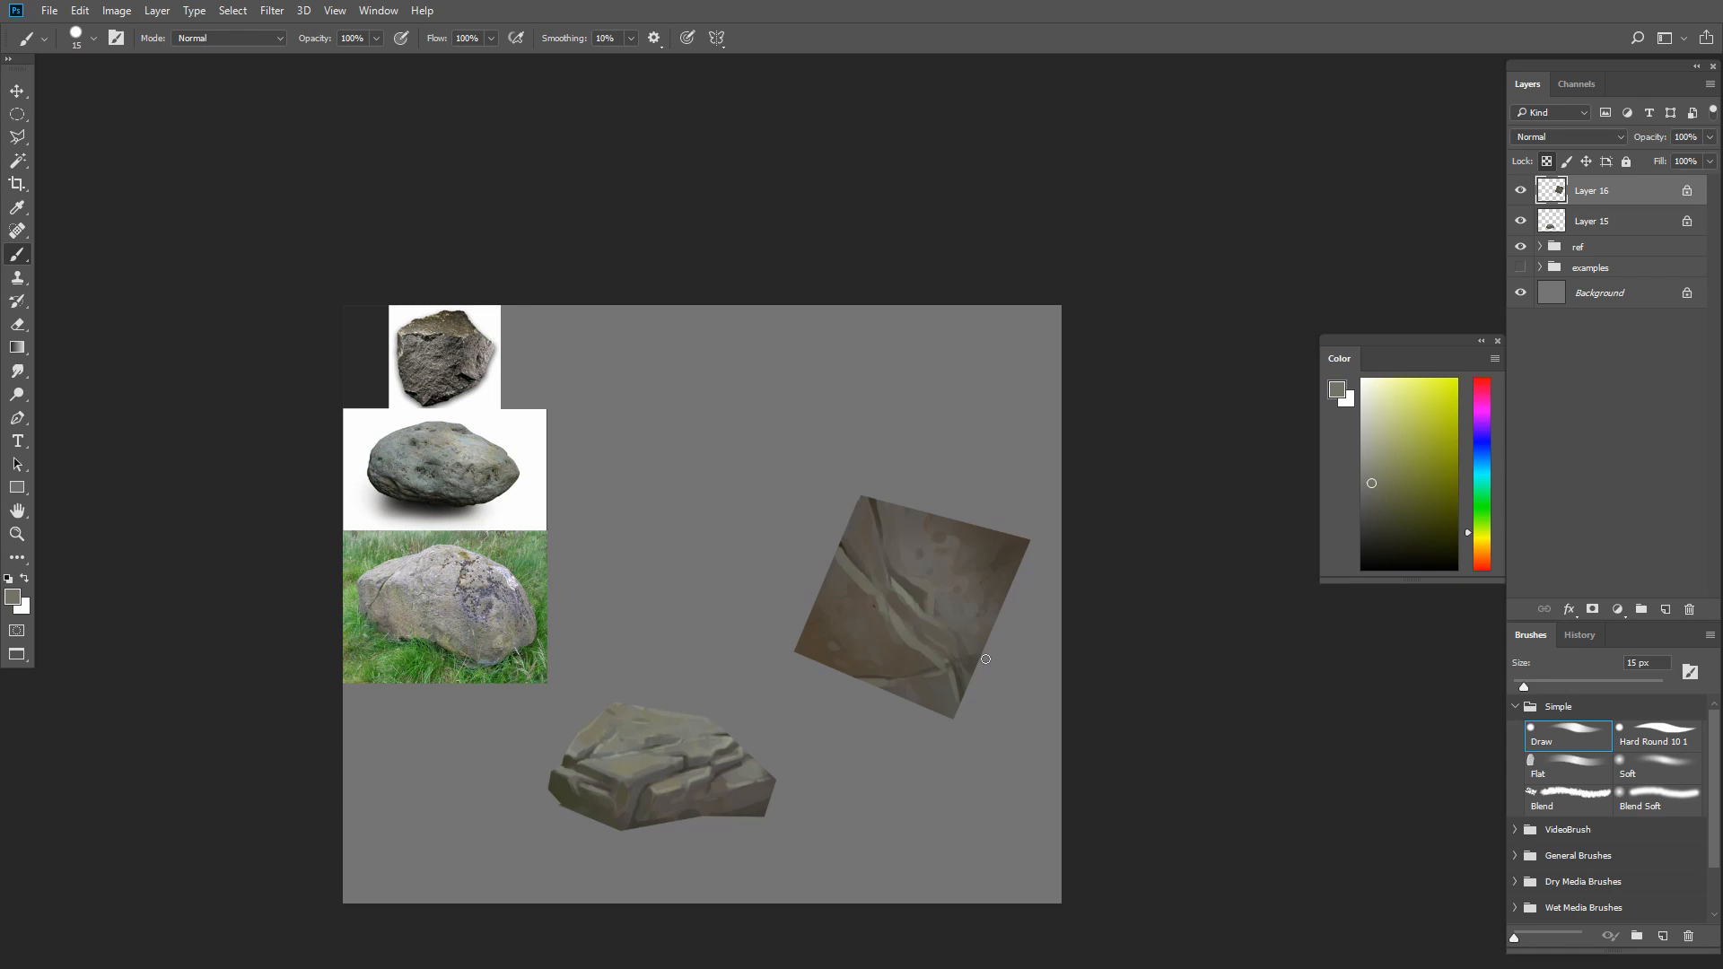
{"action": "key", "text": "["}
{"action": "left_click", "coordinate": [917, 604], "text": "alt"}
{"action": "key", "text": "["}
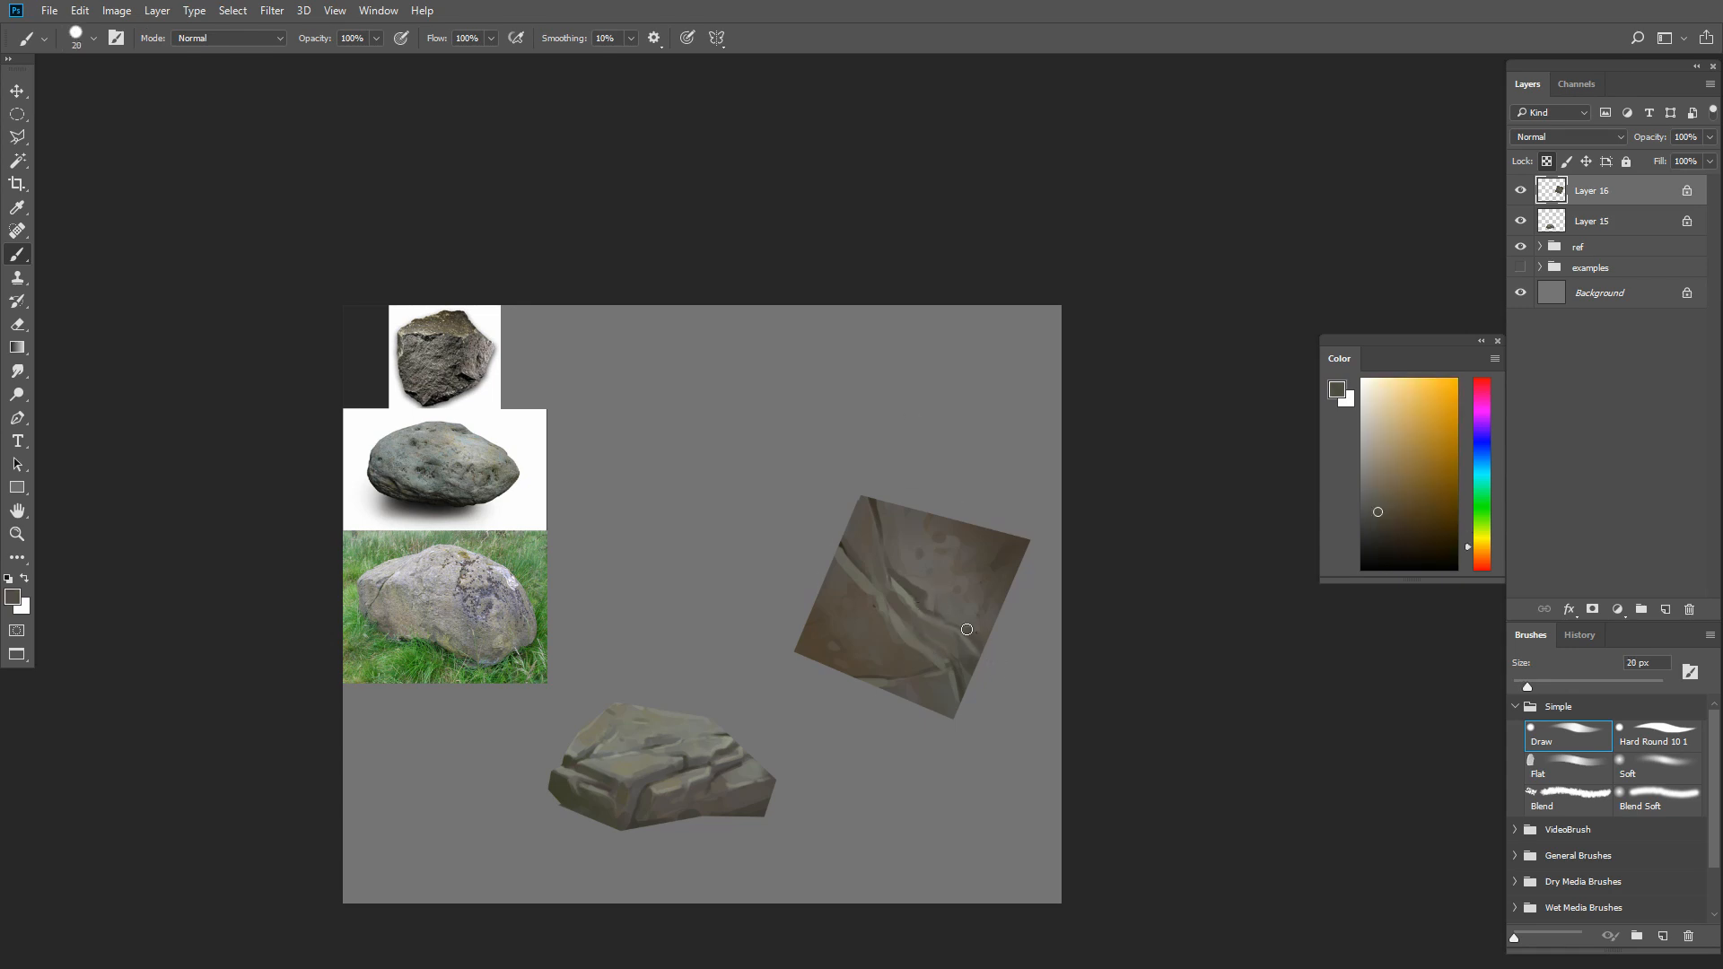
{"action": "left_click", "coordinate": [916, 606], "text": "alt"}
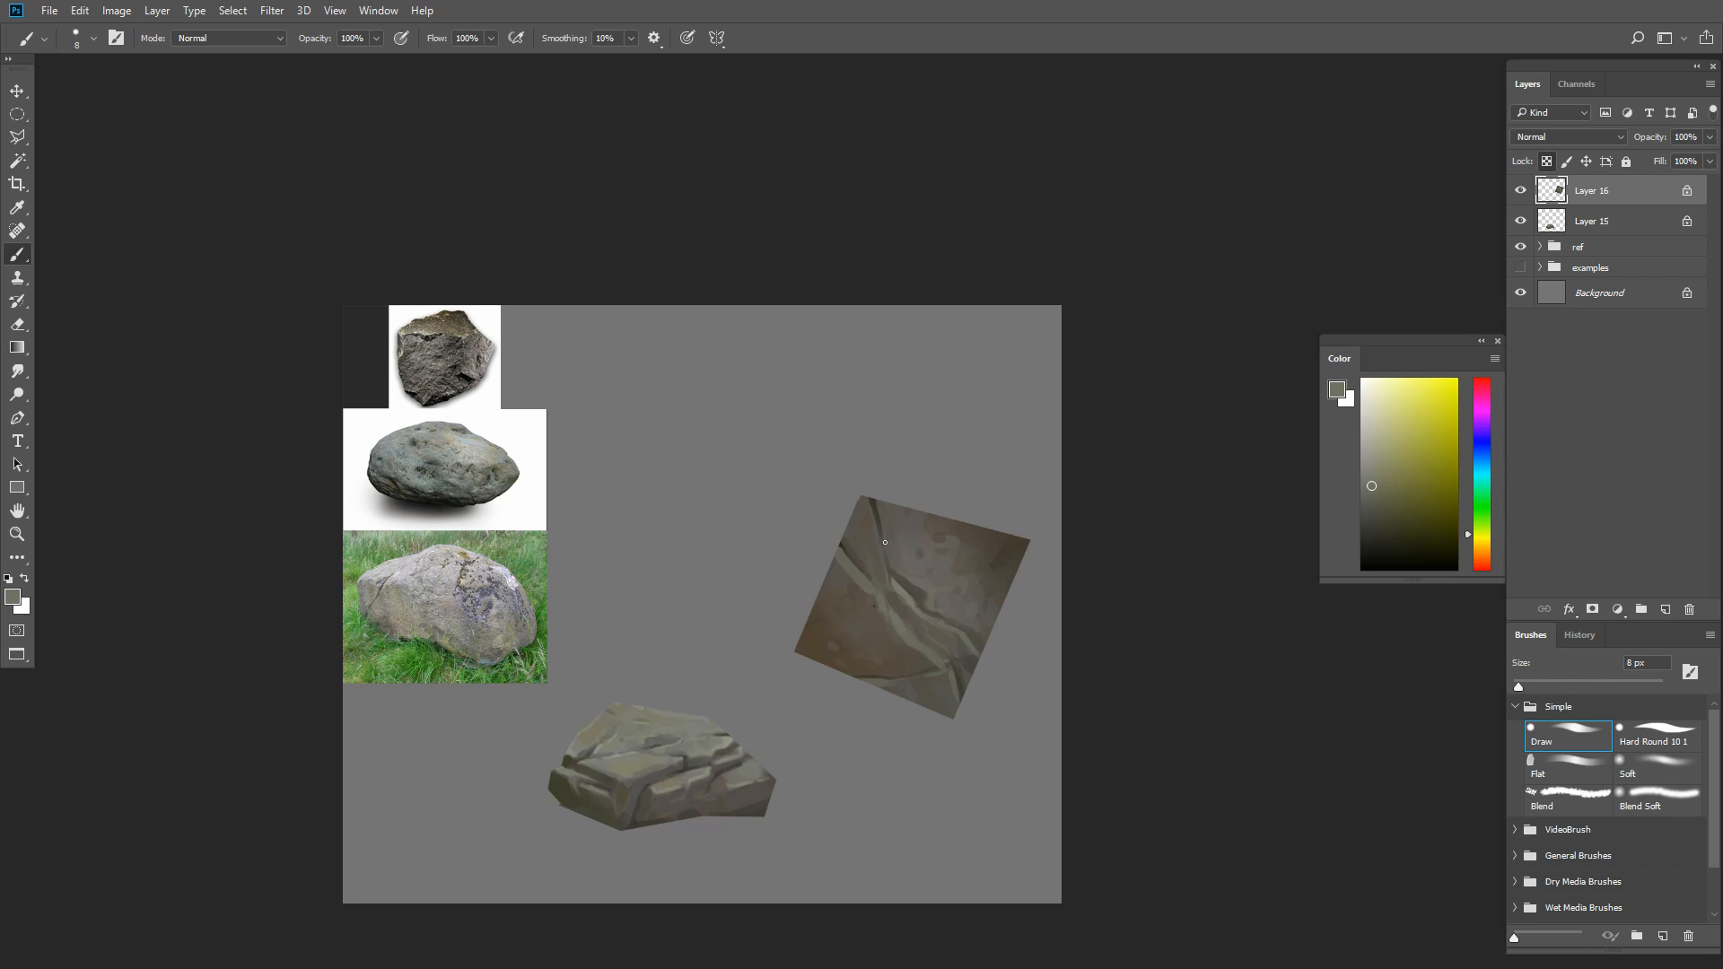
Paint a light greenish gray edge along the upper crack at the square's top, then pick dark olive brown
{"action": "key", "text": "]"}
{"action": "key", "text": "]"}
{"action": "left_click_drag", "start_coordinate": [863, 500], "coordinate": [872, 531]}
{"action": "key", "text": "]"}
{"action": "key", "text": "]"}
{"action": "left_click", "coordinate": [917, 585], "text": "alt"}
{"action": "left_click", "coordinate": [1375, 524]}
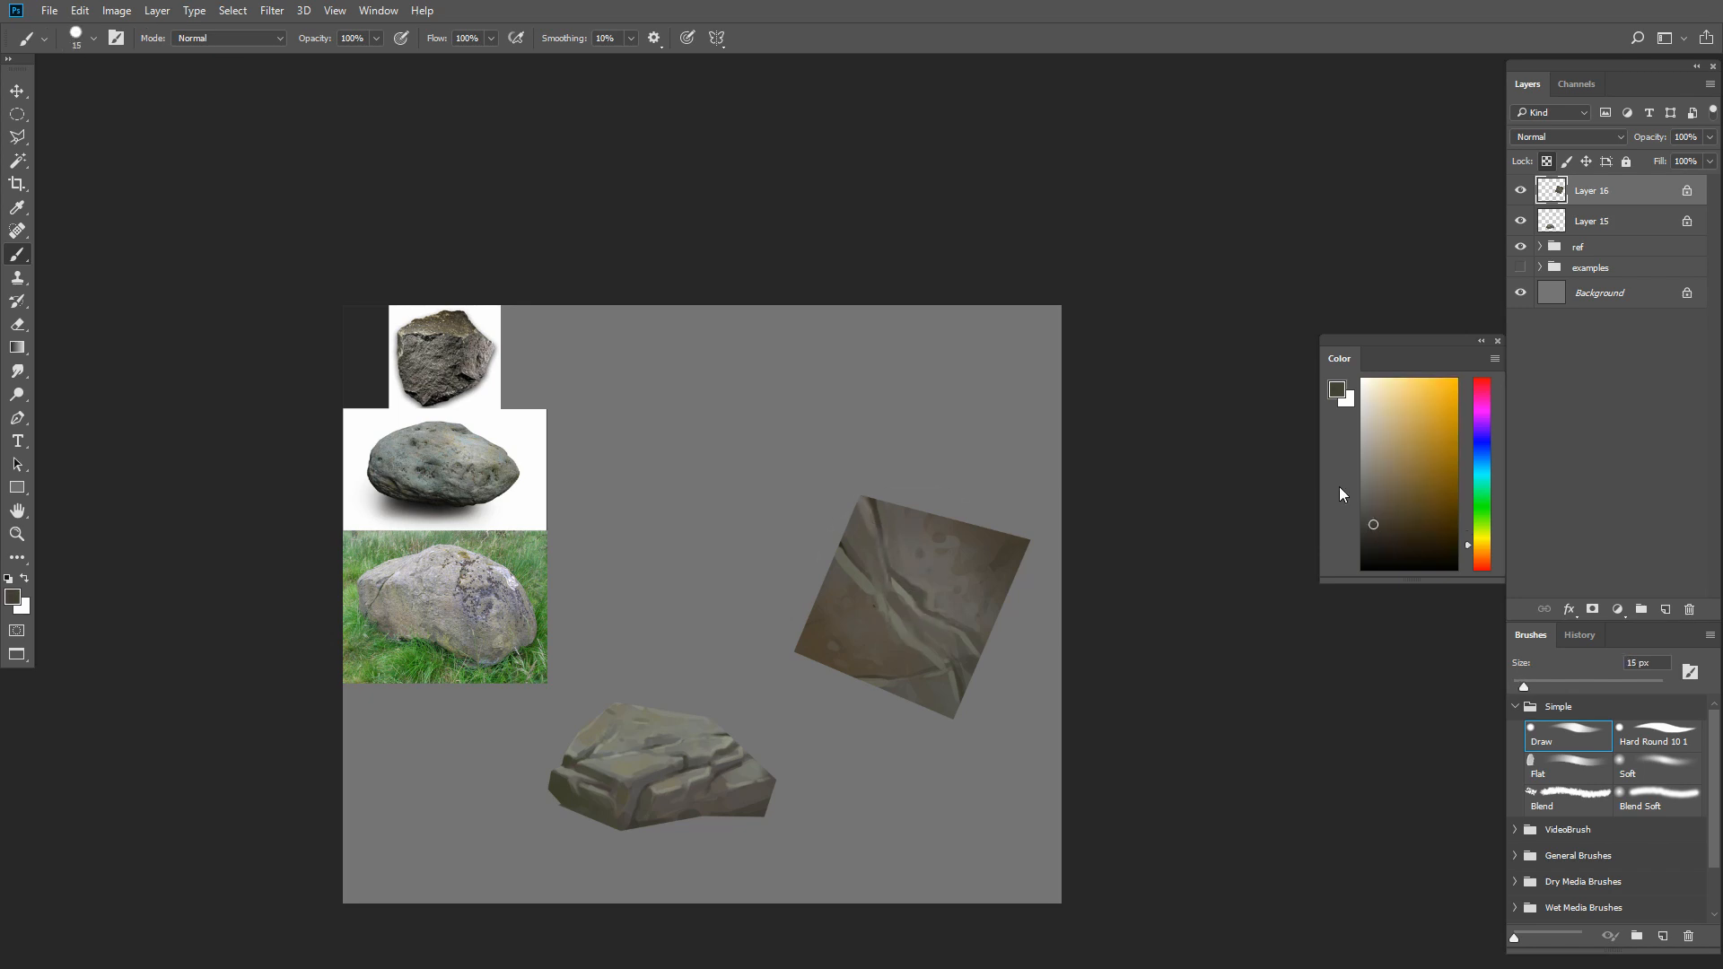
Mix a mid greenish gray and add thin highlights beside the cracks at 10 px
{"action": "left_click", "coordinate": [1363, 491]}
{"action": "key", "text": "]"}
{"action": "key", "text": "bracketleft"}
{"action": "left_click", "coordinate": [1482, 523]}
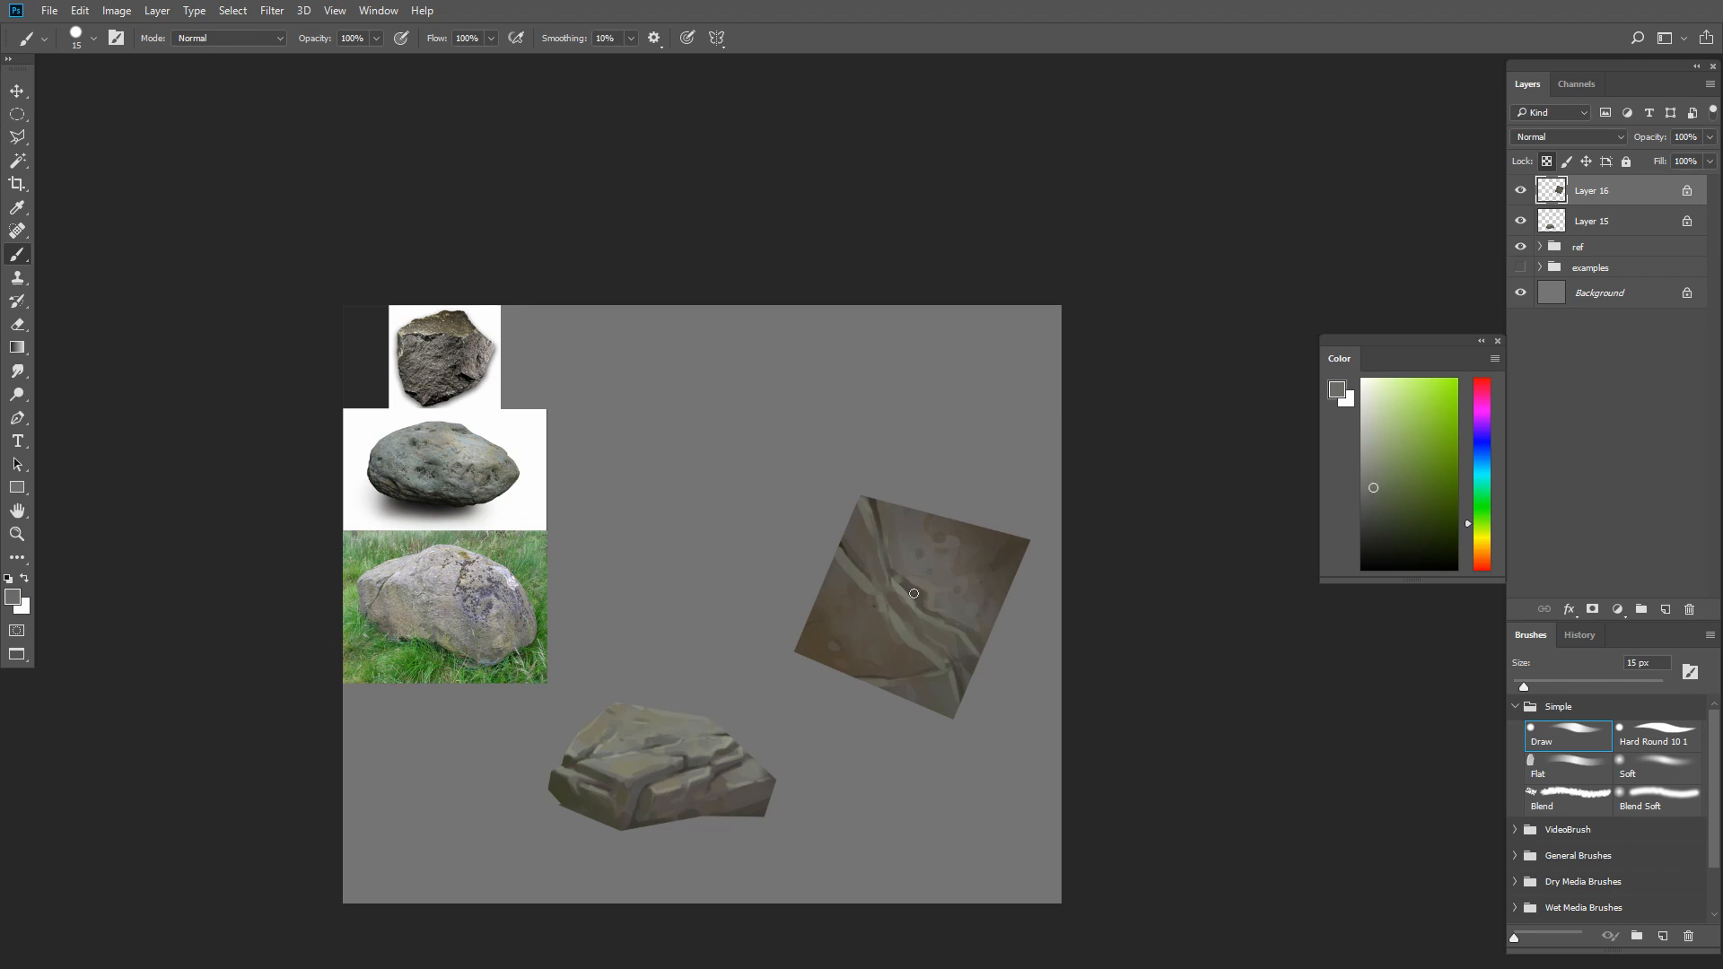
{"action": "key", "text": "bracketright"}
{"action": "key", "text": "bracketleft"}
{"action": "key", "text": "bracketleft"}
{"action": "key", "text": "bracketleft"}
{"action": "key", "text": "bracketleft"}
Sharpen the dark crack lines on the left side and near the bottom corner with a thin brush
{"action": "left_click", "coordinate": [841, 596], "text": "alt"}
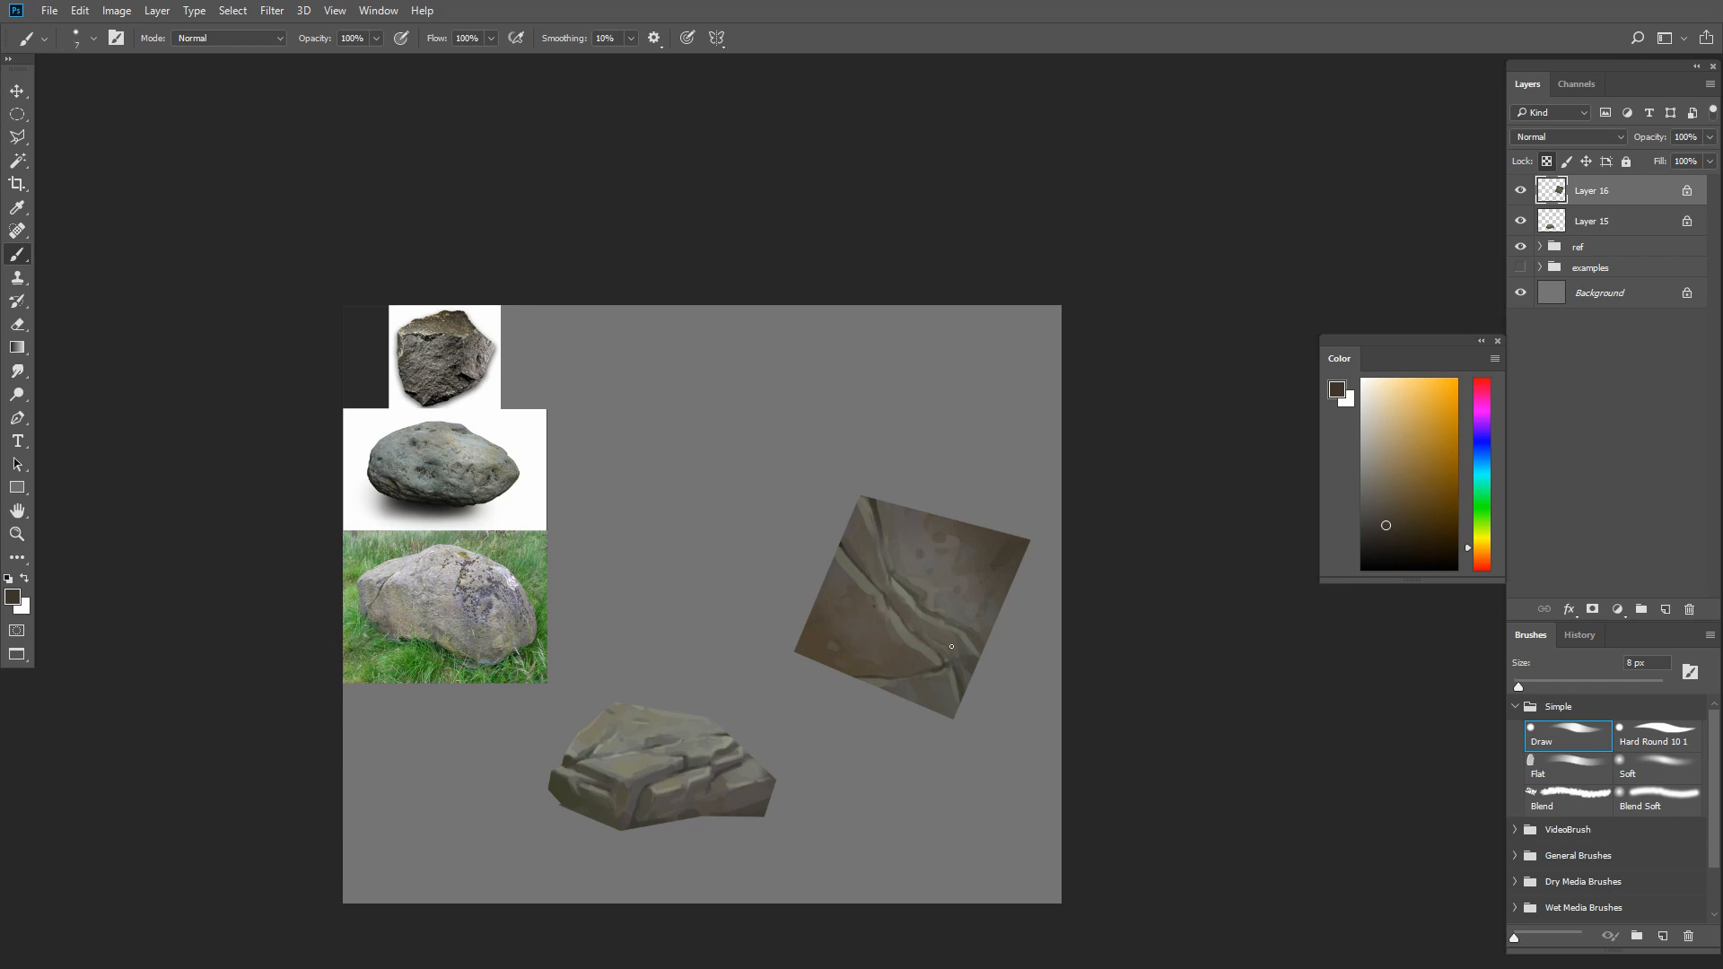
{"action": "key", "text": "bracketright"}
{"action": "left_click", "coordinate": [957, 706], "text": "alt"}
{"action": "left_click", "coordinate": [942, 703], "text": "alt"}
{"action": "key", "text": "bracketleft"}
{"action": "left_click", "coordinate": [963, 704], "text": "alt"}
{"action": "key", "text": "bracketright"}
{"action": "key", "text": "bracketright"}
{"action": "left_click", "coordinate": [973, 671], "text": "alt"}
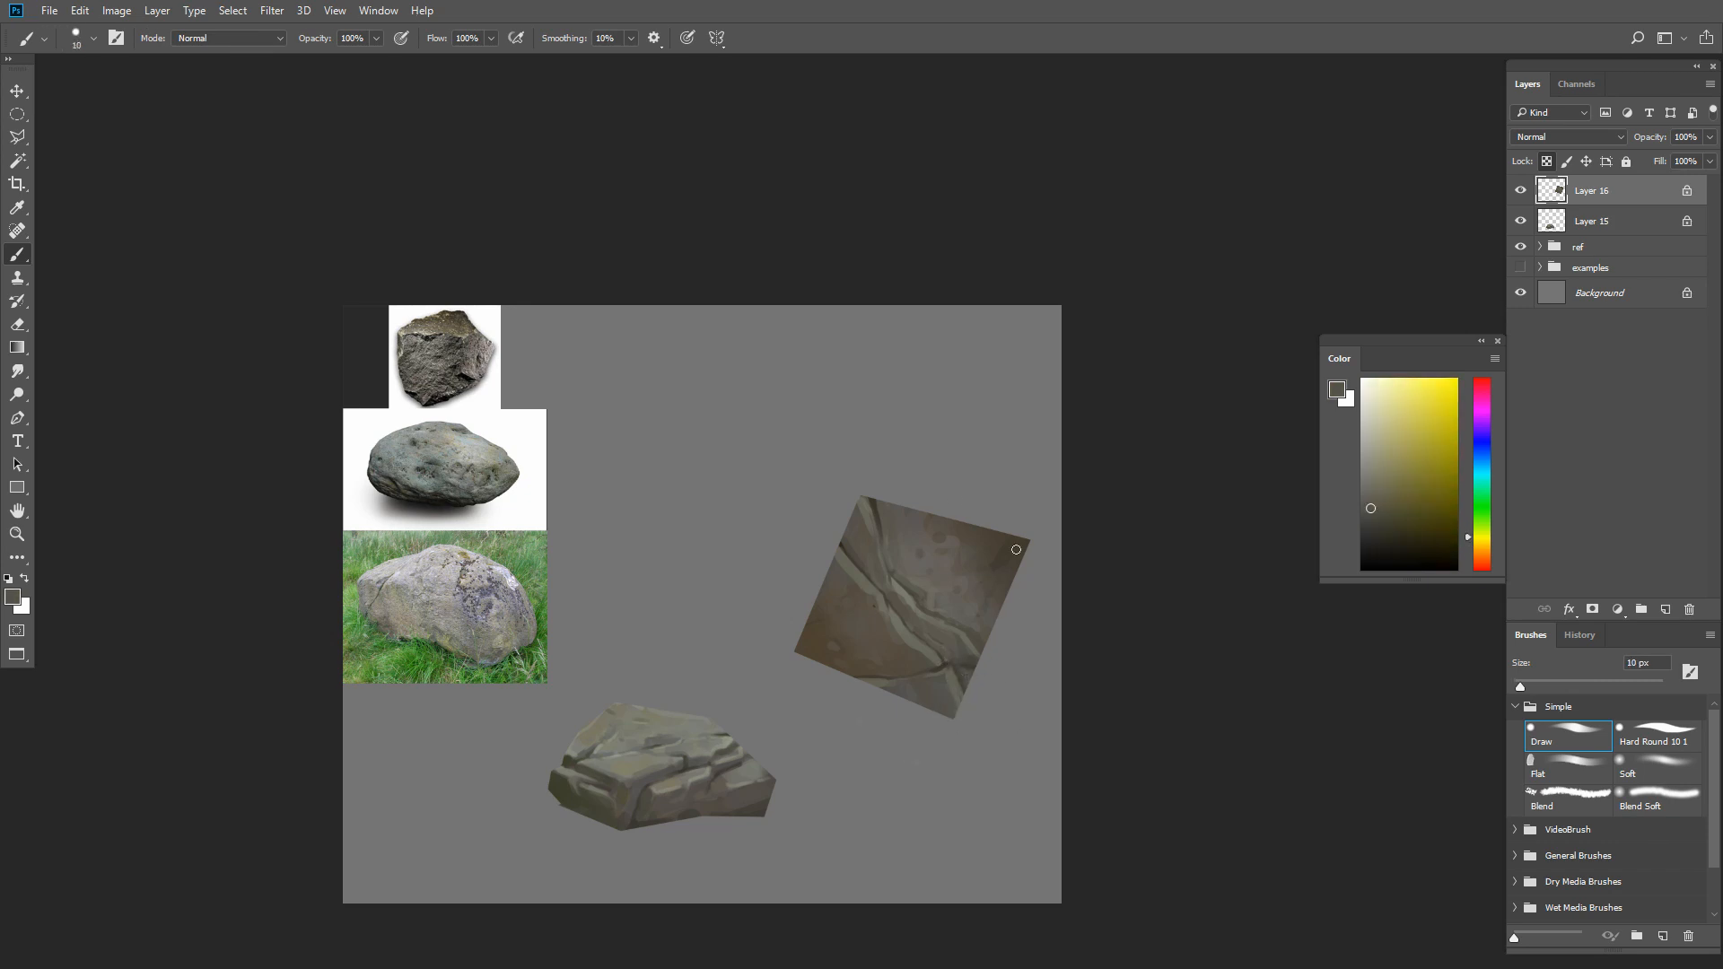
Soften the spots on the square's upper right area with sampled grayish browns
{"action": "key", "text": "bracketright"}
{"action": "key", "text": "bracketright"}
{"action": "left_click_drag", "start_coordinate": [951, 569], "coordinate": [953, 556]}
{"action": "left_click", "coordinate": [948, 607], "text": "alt"}
{"action": "key", "text": "bracketleft"}
{"action": "key", "text": "bracketleft"}
{"action": "left_click", "coordinate": [946, 592], "text": "alt"}
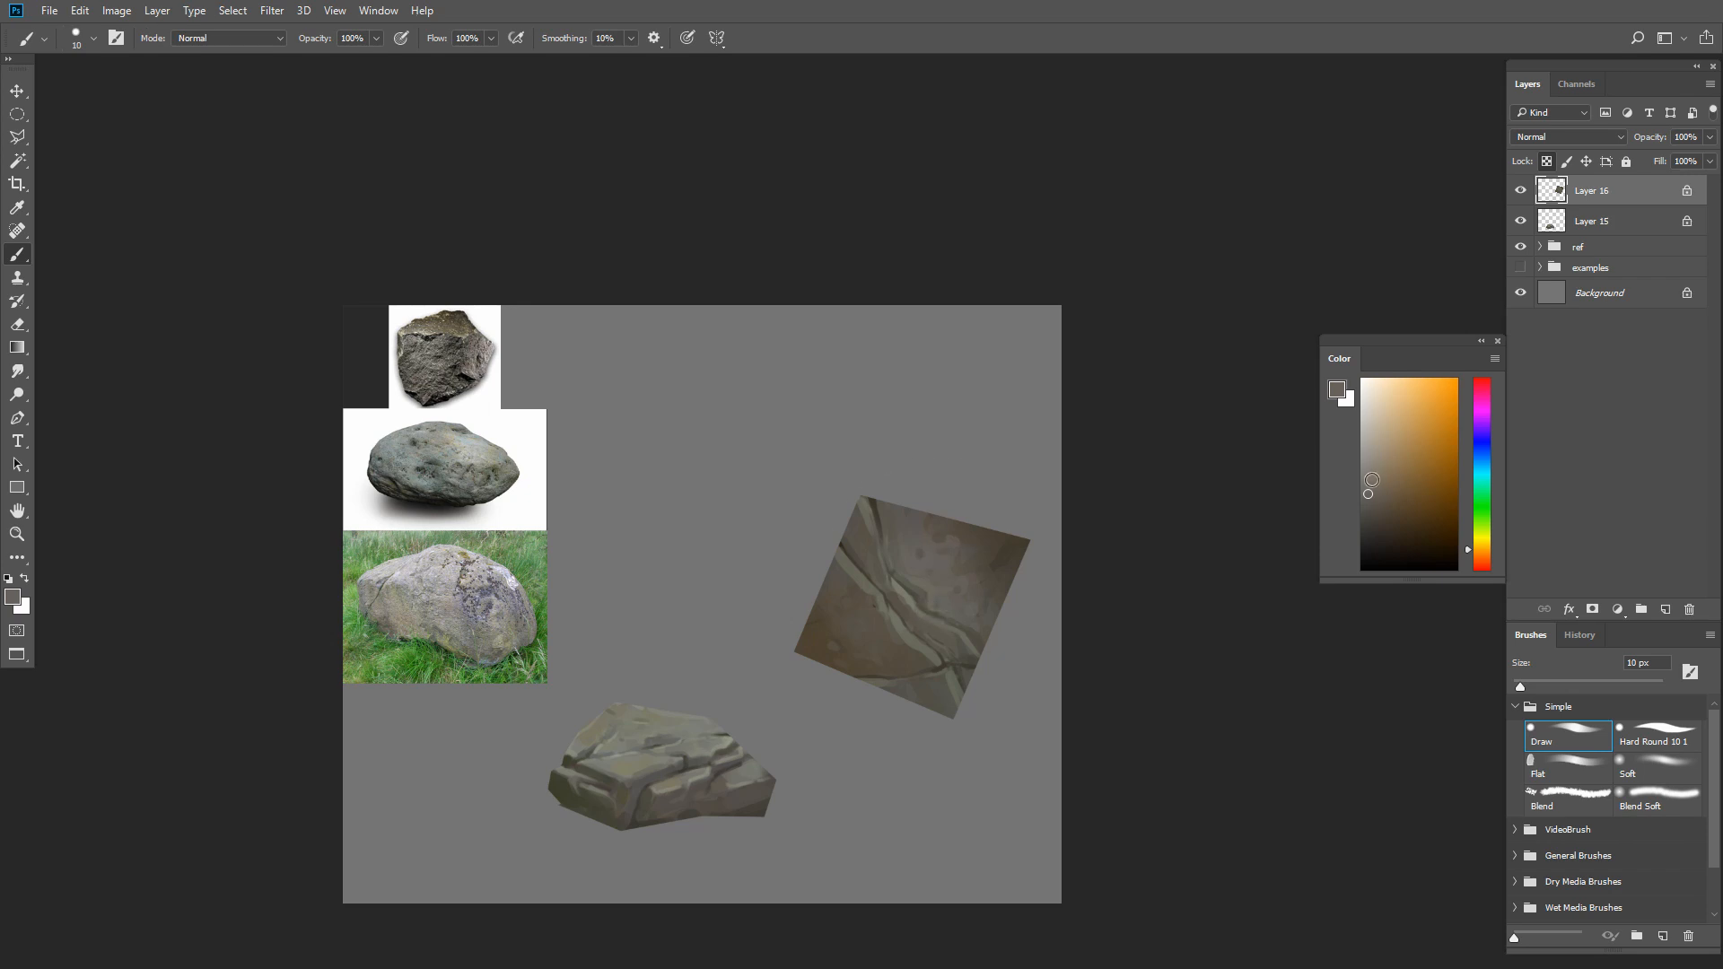
Dab small light warm gray spots onto the square's upper right area with a brush of about 9 to 10 px
{"action": "key", "text": "bracketleft"}
{"action": "key", "text": "bracketleft"}
{"action": "left_click", "coordinate": [1361, 460]}
{"action": "key", "text": "bracketright"}
{"action": "key", "text": "bracketright"}
{"action": "left_click", "coordinate": [934, 551], "text": "alt"}
{"action": "left_click", "coordinate": [901, 553], "text": "alt"}
{"action": "key", "text": "bracketleft"}
{"action": "left_click", "coordinate": [937, 561], "text": "alt"}
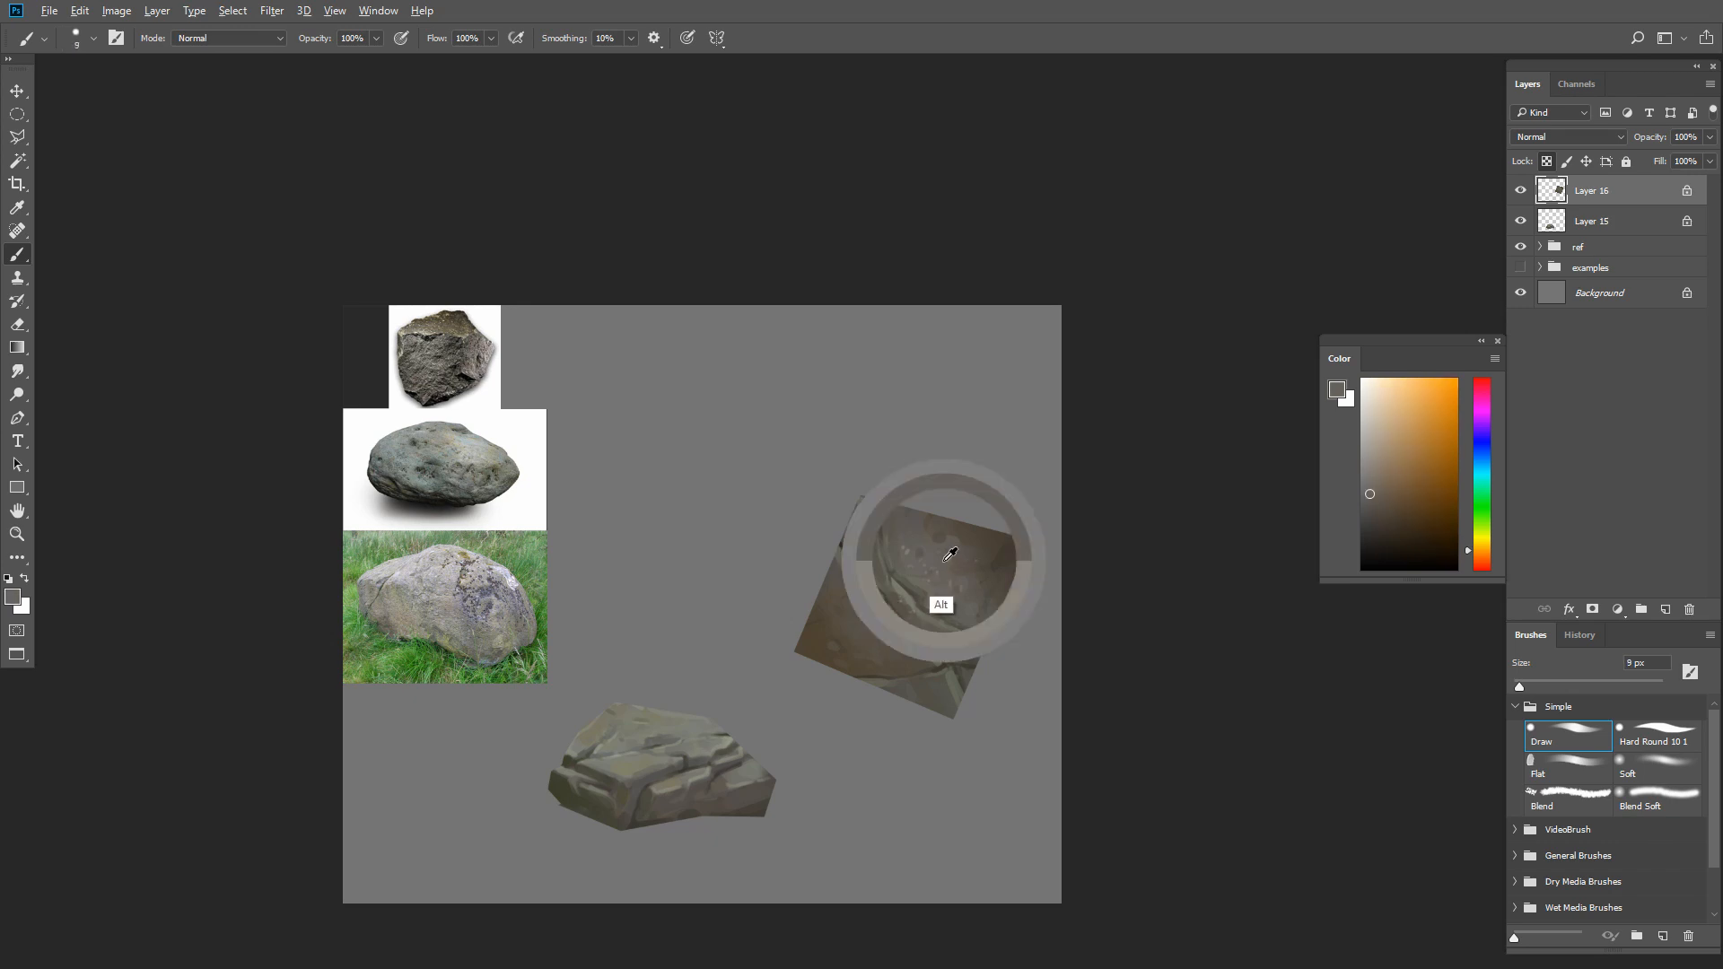
Blend sampled grayish brown beside the upper crack on the square with a 25 px brush
{"action": "key", "text": "bracketright"}
{"action": "key", "text": "bracketright"}
{"action": "key", "text": "bracketright"}
{"action": "key", "text": "bracketright"}
{"action": "key", "text": "bracketright"}
{"action": "left_click", "coordinate": [901, 554], "text": "alt"}
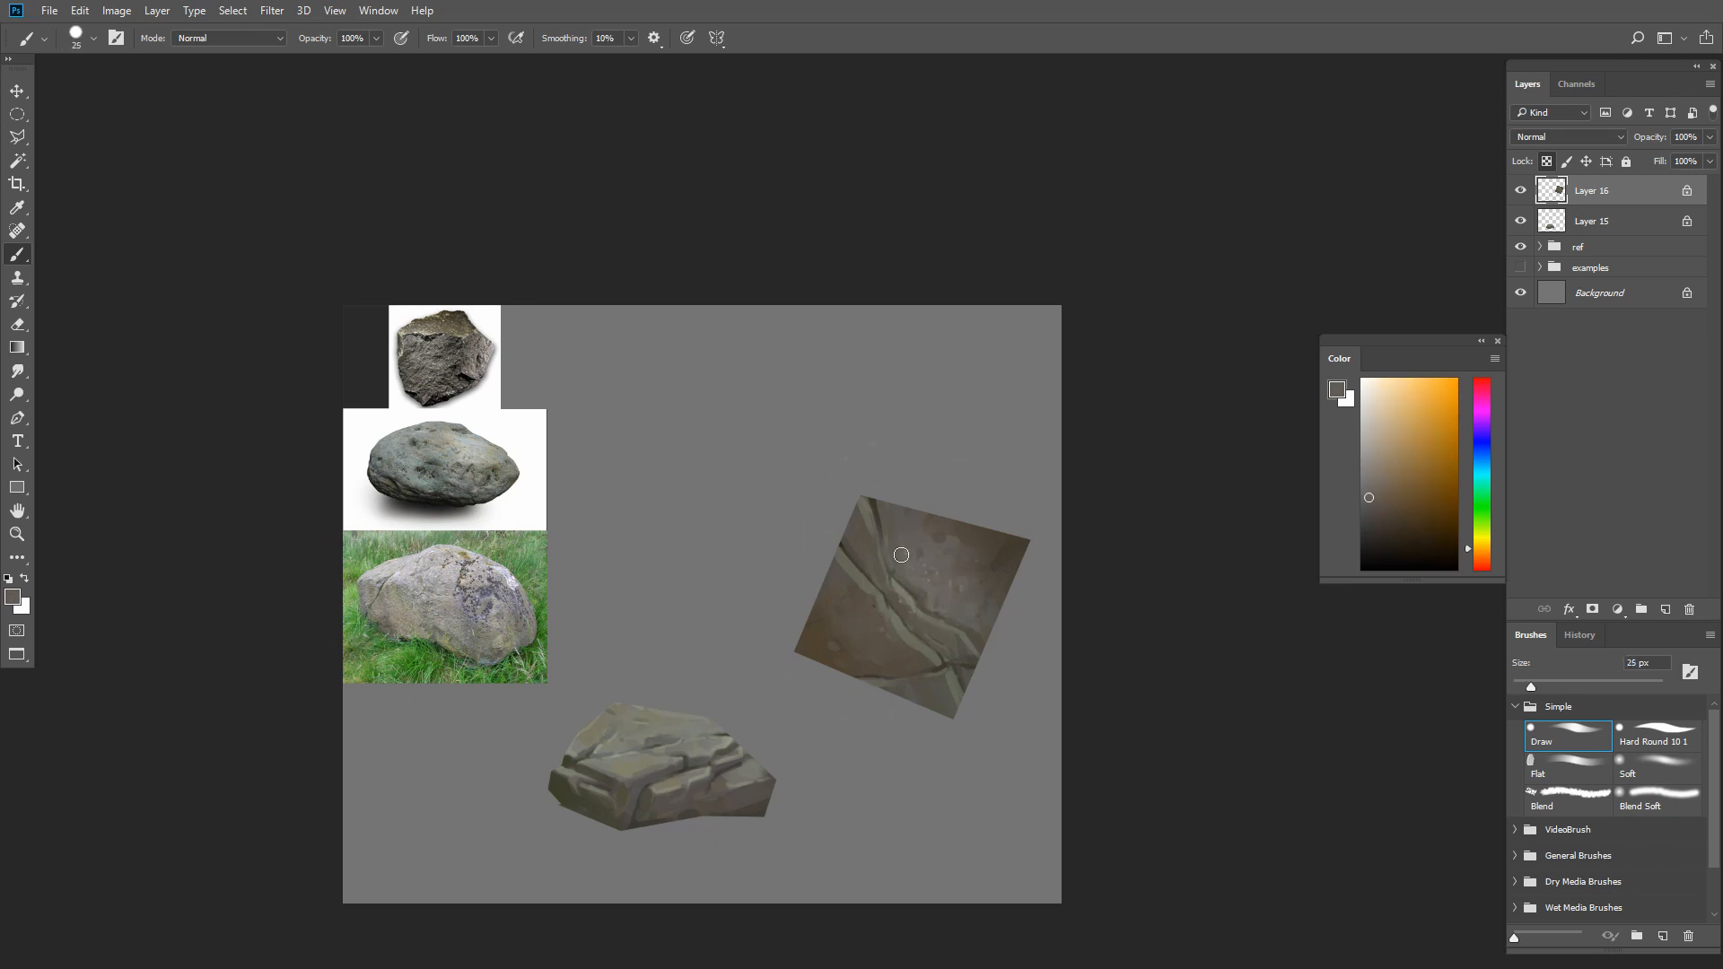
{"action": "left_click", "coordinate": [910, 559], "text": "alt"}
{"action": "key", "text": "bracketright"}
{"action": "key", "text": "bracketright"}
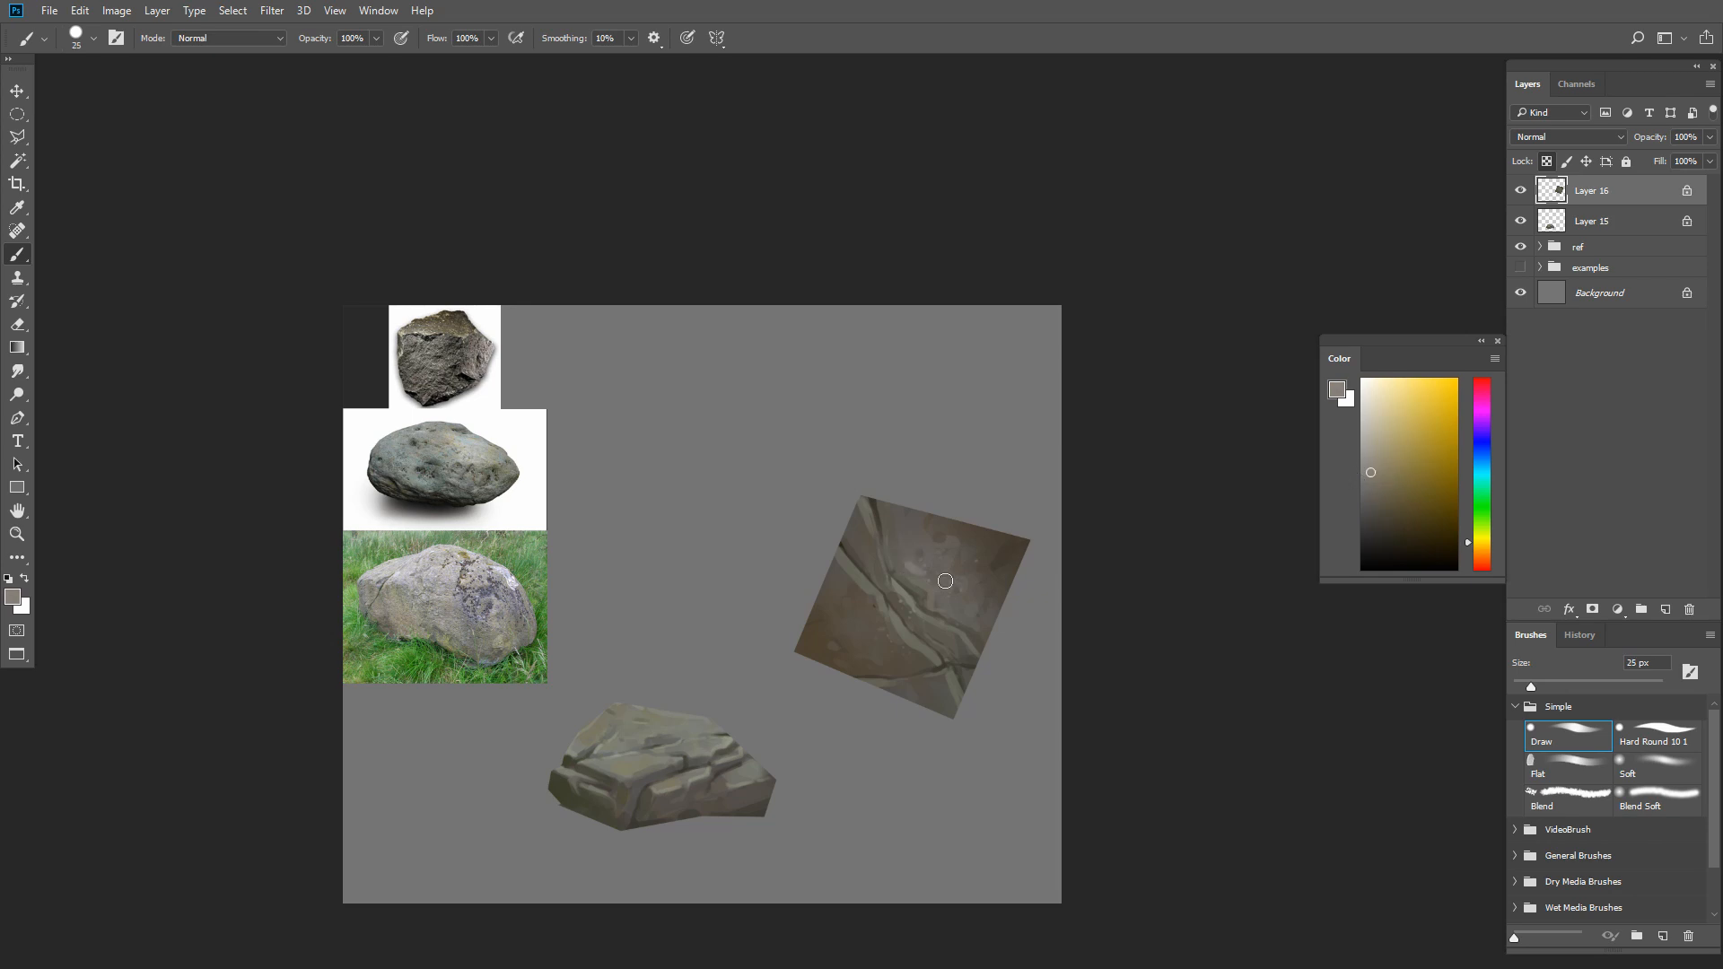
Lower the brush opacity to 40% and soften the square's upper right area with sampled brown at 25 to 30 px
{"action": "key", "text": "bracketleft"}
{"action": "key", "text": "4"}
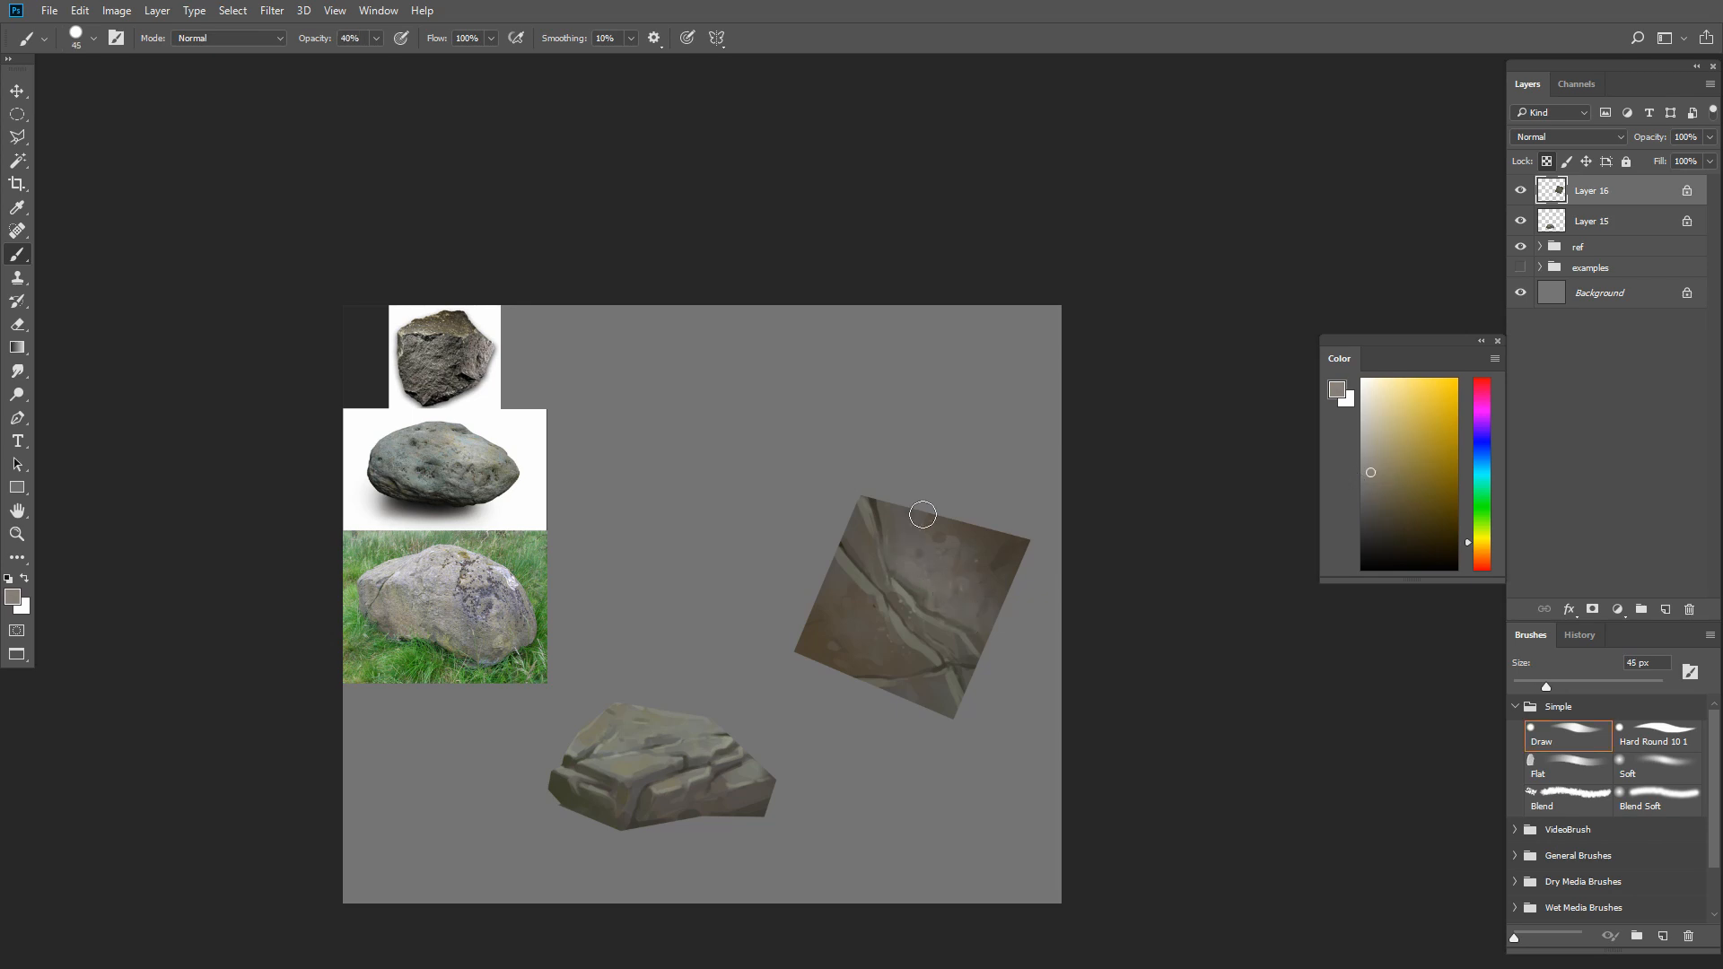
{"action": "left_click", "coordinate": [957, 536], "text": "alt"}
{"action": "key", "text": "bracketleft"}
{"action": "key", "text": "bracketleft"}
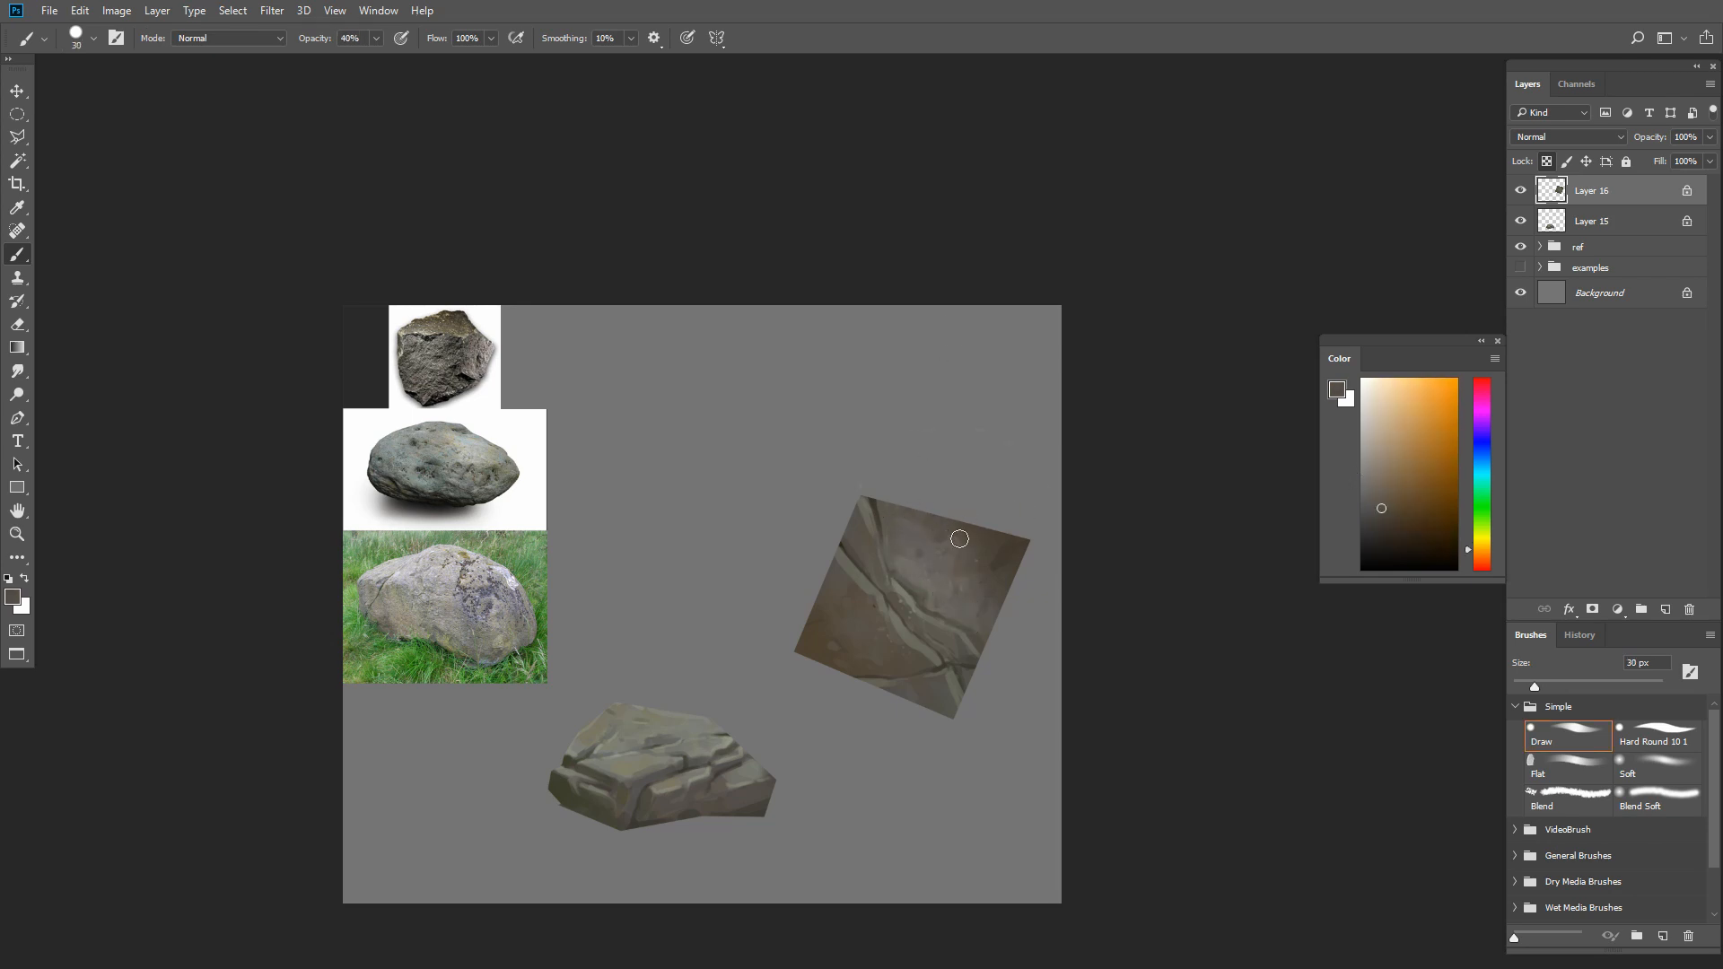
{"action": "left_click", "coordinate": [884, 466], "text": "alt"}
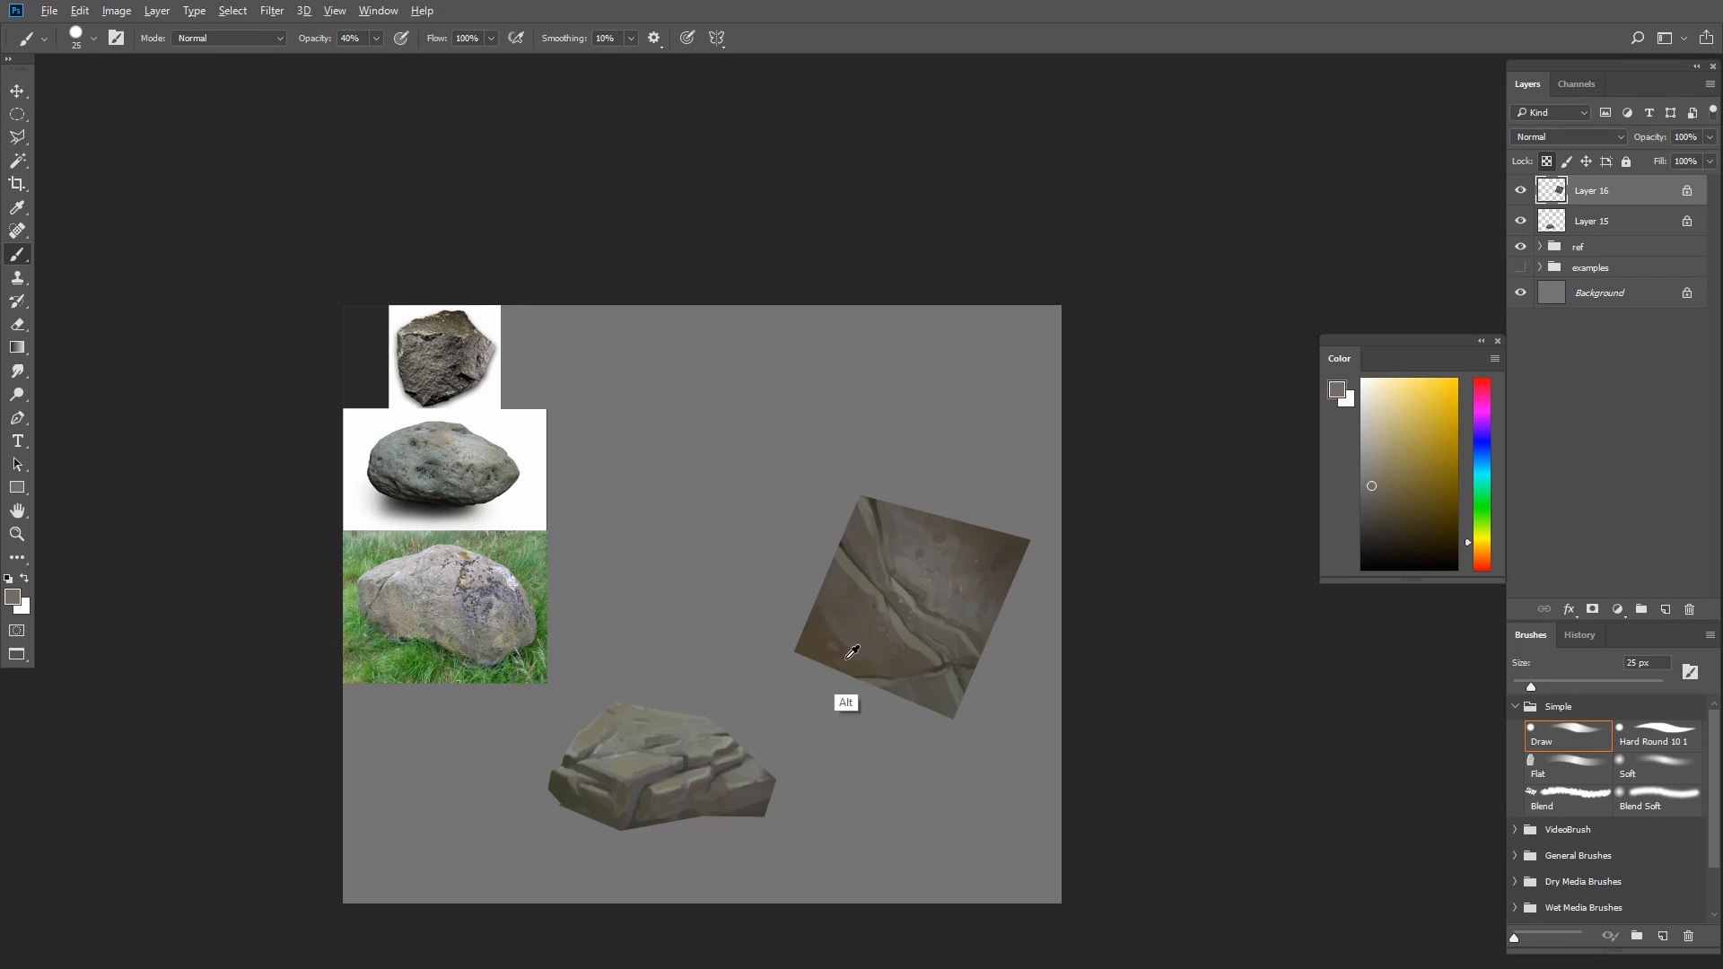
Raise the brush opacity to 80% and paint sampled browns over the square's lower left area at about 25 px
{"action": "left_click", "coordinate": [839, 617], "text": "alt"}
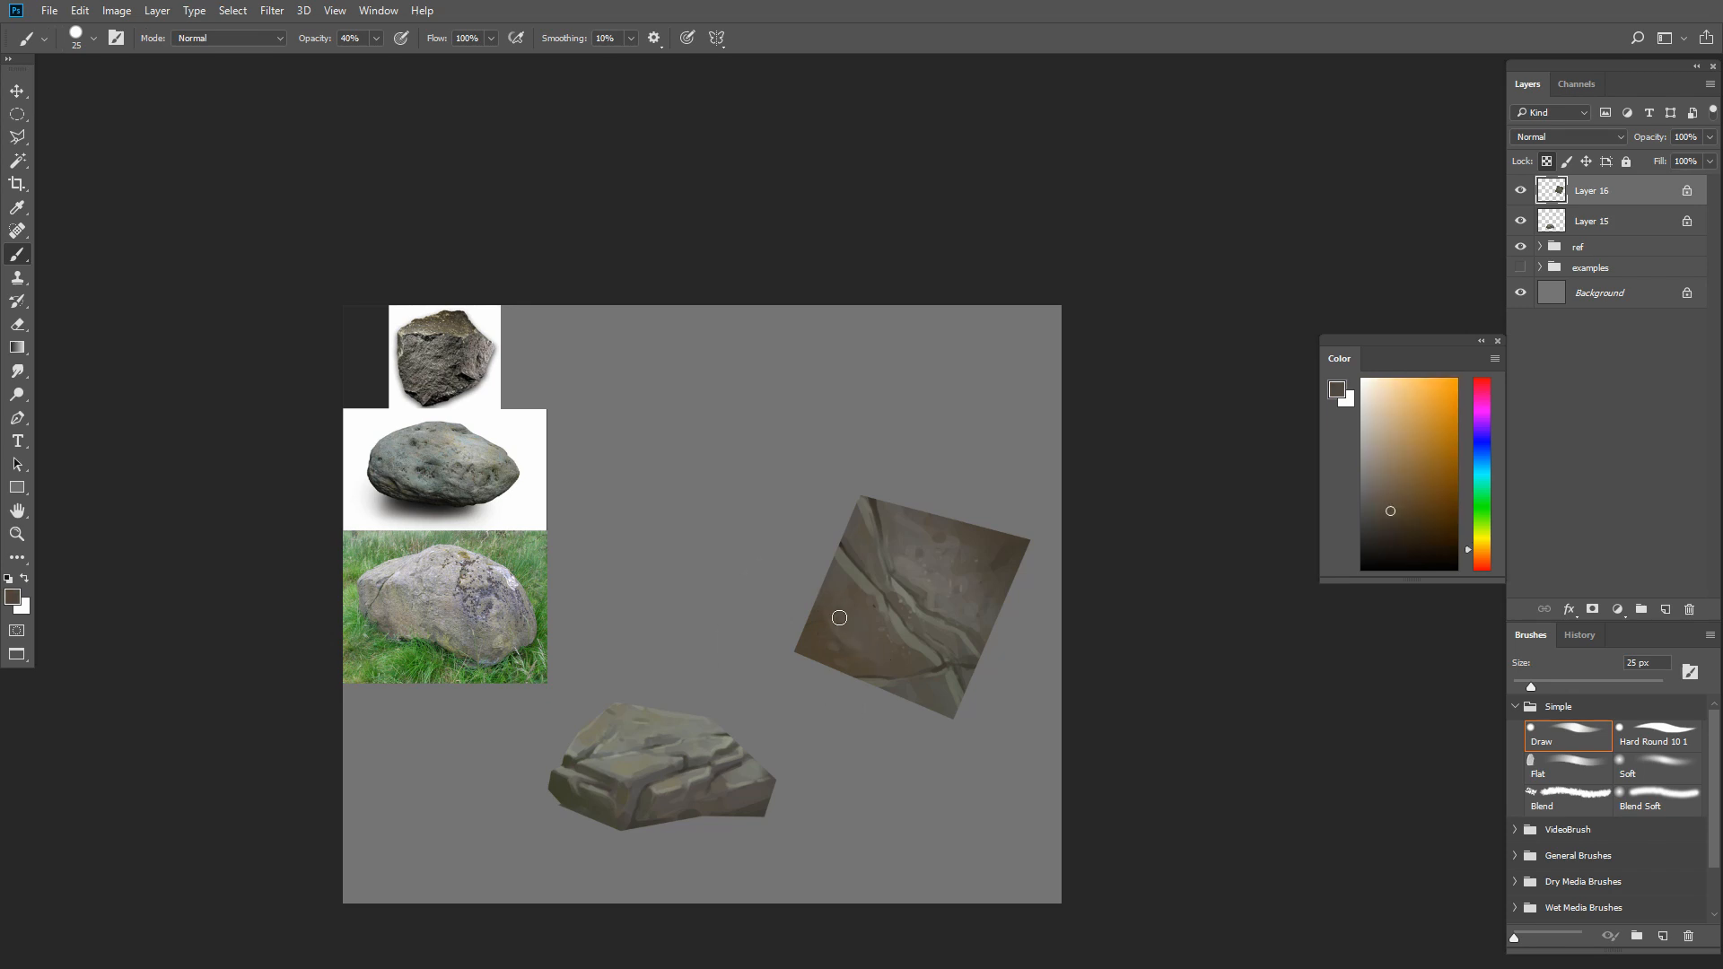
{"action": "left_click", "coordinate": [872, 650], "text": "alt"}
{"action": "key", "text": "bracketleft"}
{"action": "left_click", "coordinate": [848, 638], "text": "alt"}
{"action": "key", "text": "bracketleft"}
{"action": "key", "text": "bracketright"}
{"action": "left_click", "coordinate": [812, 614], "text": "alt"}
{"action": "left_click", "coordinate": [856, 651], "text": "alt"}
Even out the remaining spots toward the square's lower left corner with sampled browns, and reduce the brush to 10 px
{"action": "key", "text": "bracketright"}
{"action": "key", "text": "bracketright"}
{"action": "left_click", "coordinate": [818, 629], "text": "alt"}
{"action": "left_click", "coordinate": [845, 635], "text": "alt"}
{"action": "left_click_drag", "start_coordinate": [823, 620], "coordinate": [836, 639]}
{"action": "key", "text": "bracketleft"}
{"action": "key", "text": "bracketleft"}
Touch up the left crack's edge and blend muted brown into the lower left and upper right areas at 20 to 25 px
{"action": "left_click", "coordinate": [864, 586], "text": "alt"}
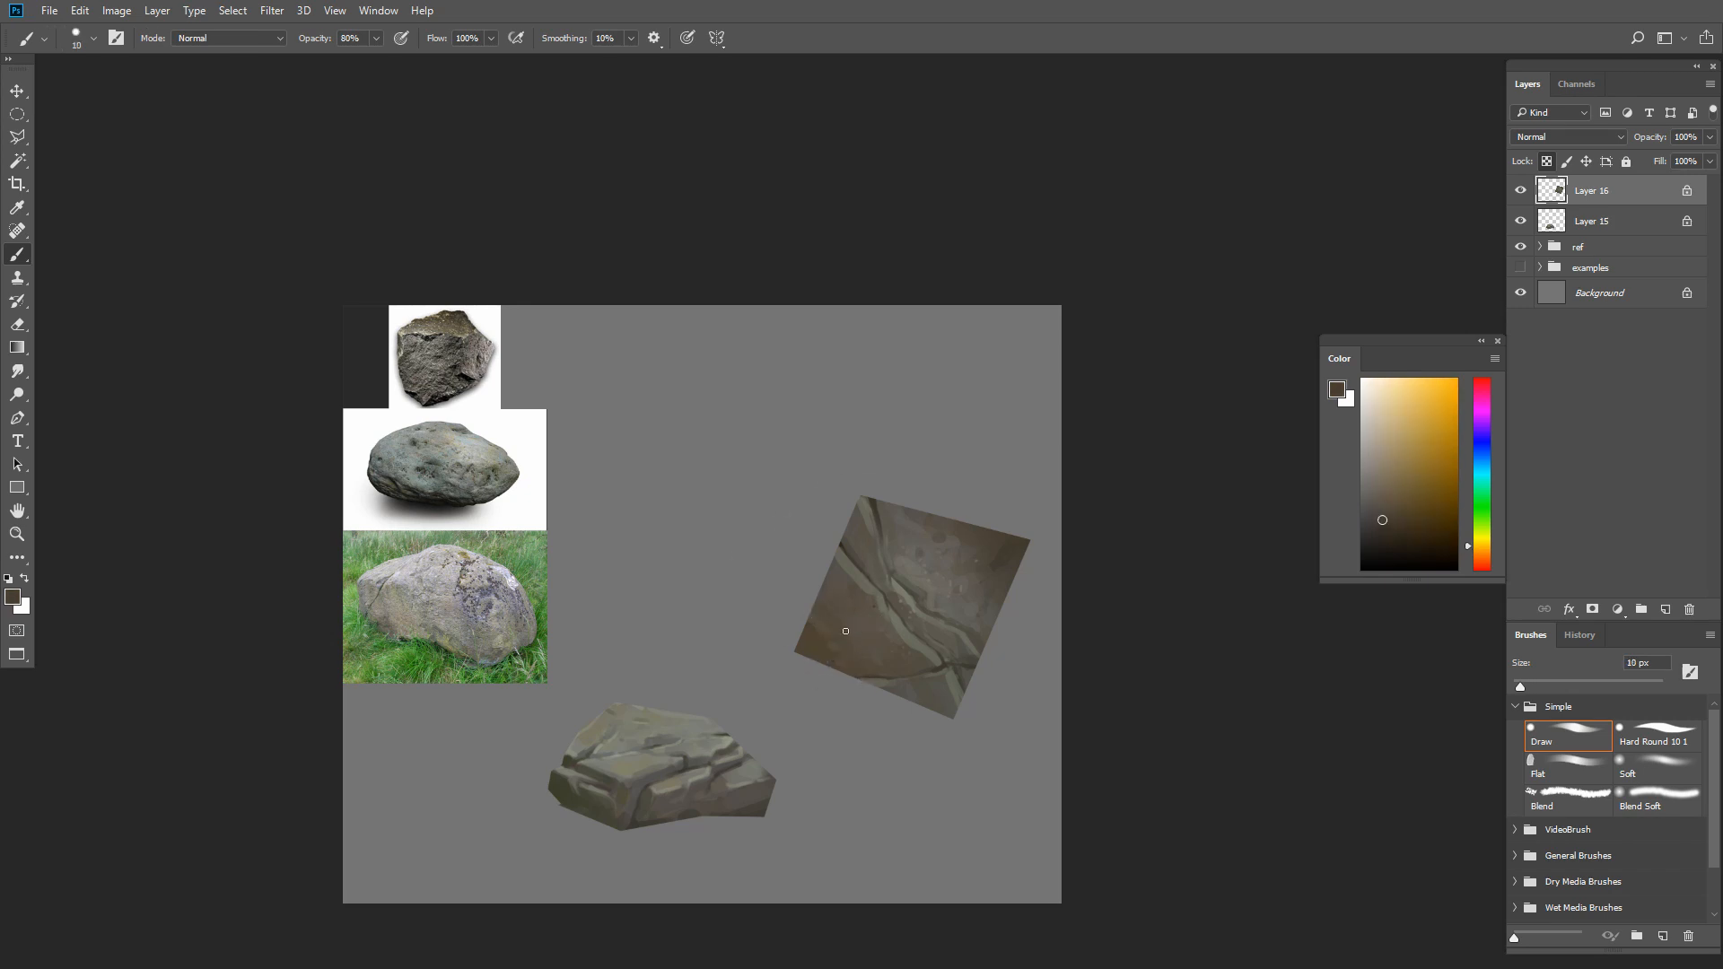
{"action": "left_click", "coordinate": [864, 586], "text": "alt"}
{"action": "key", "text": "bracketright"}
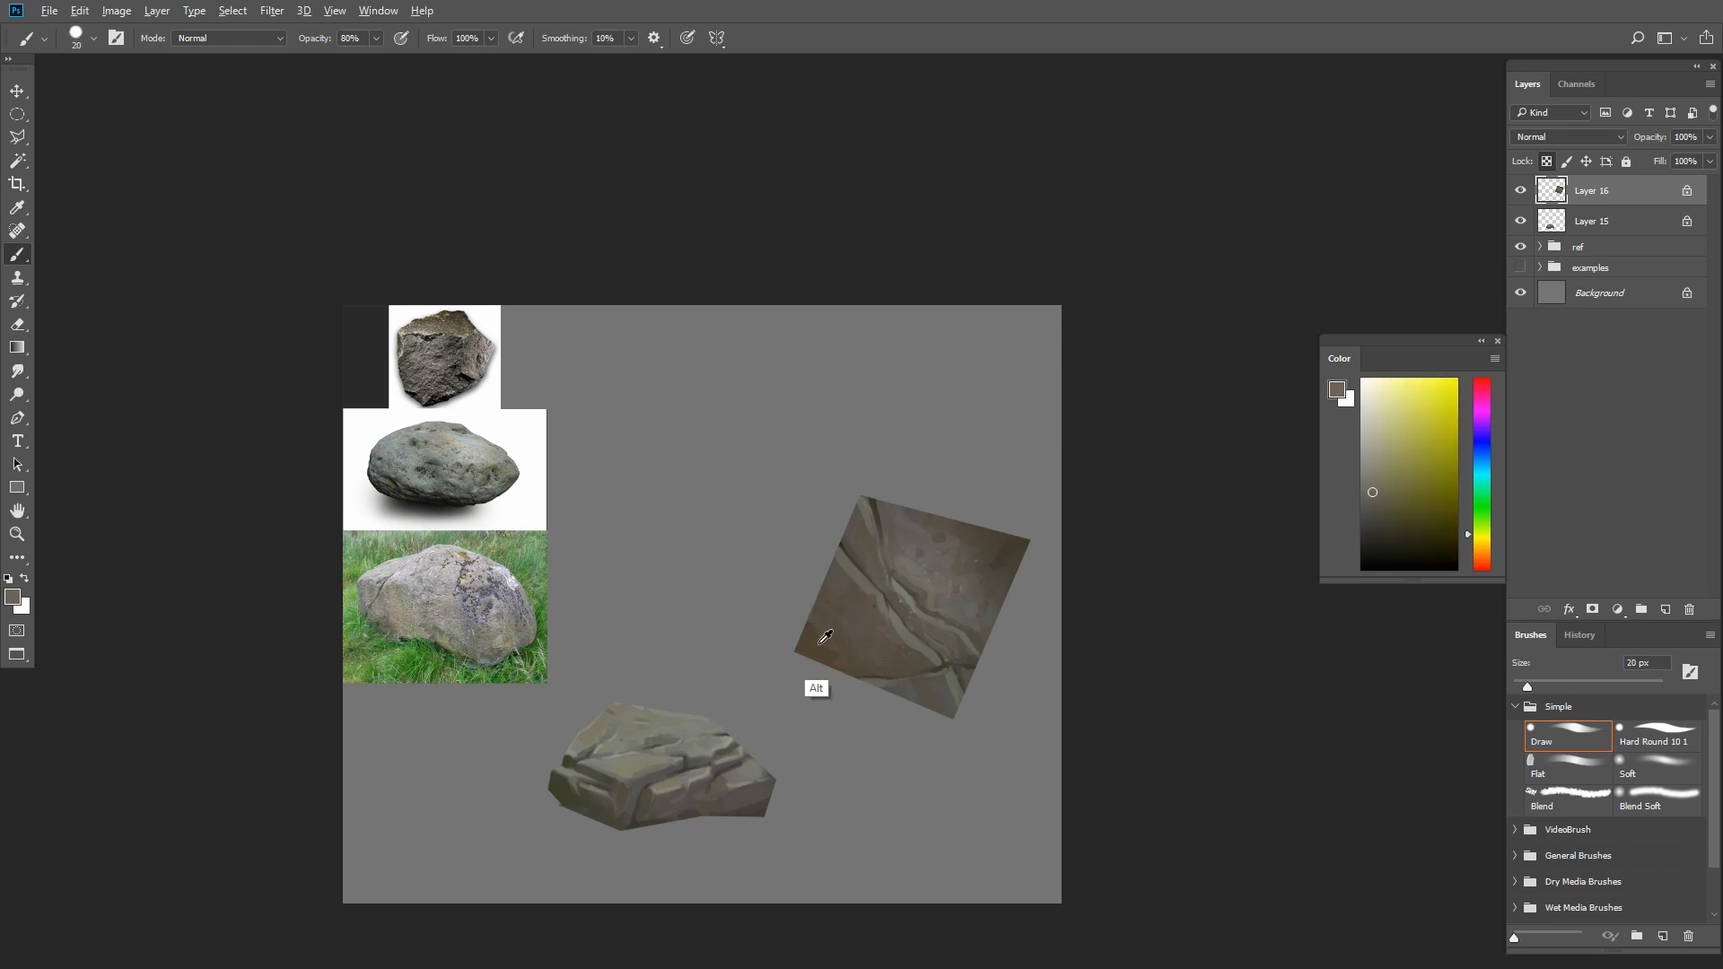
{"action": "left_click", "coordinate": [825, 636], "text": "alt"}
{"action": "key", "text": "bracketright"}
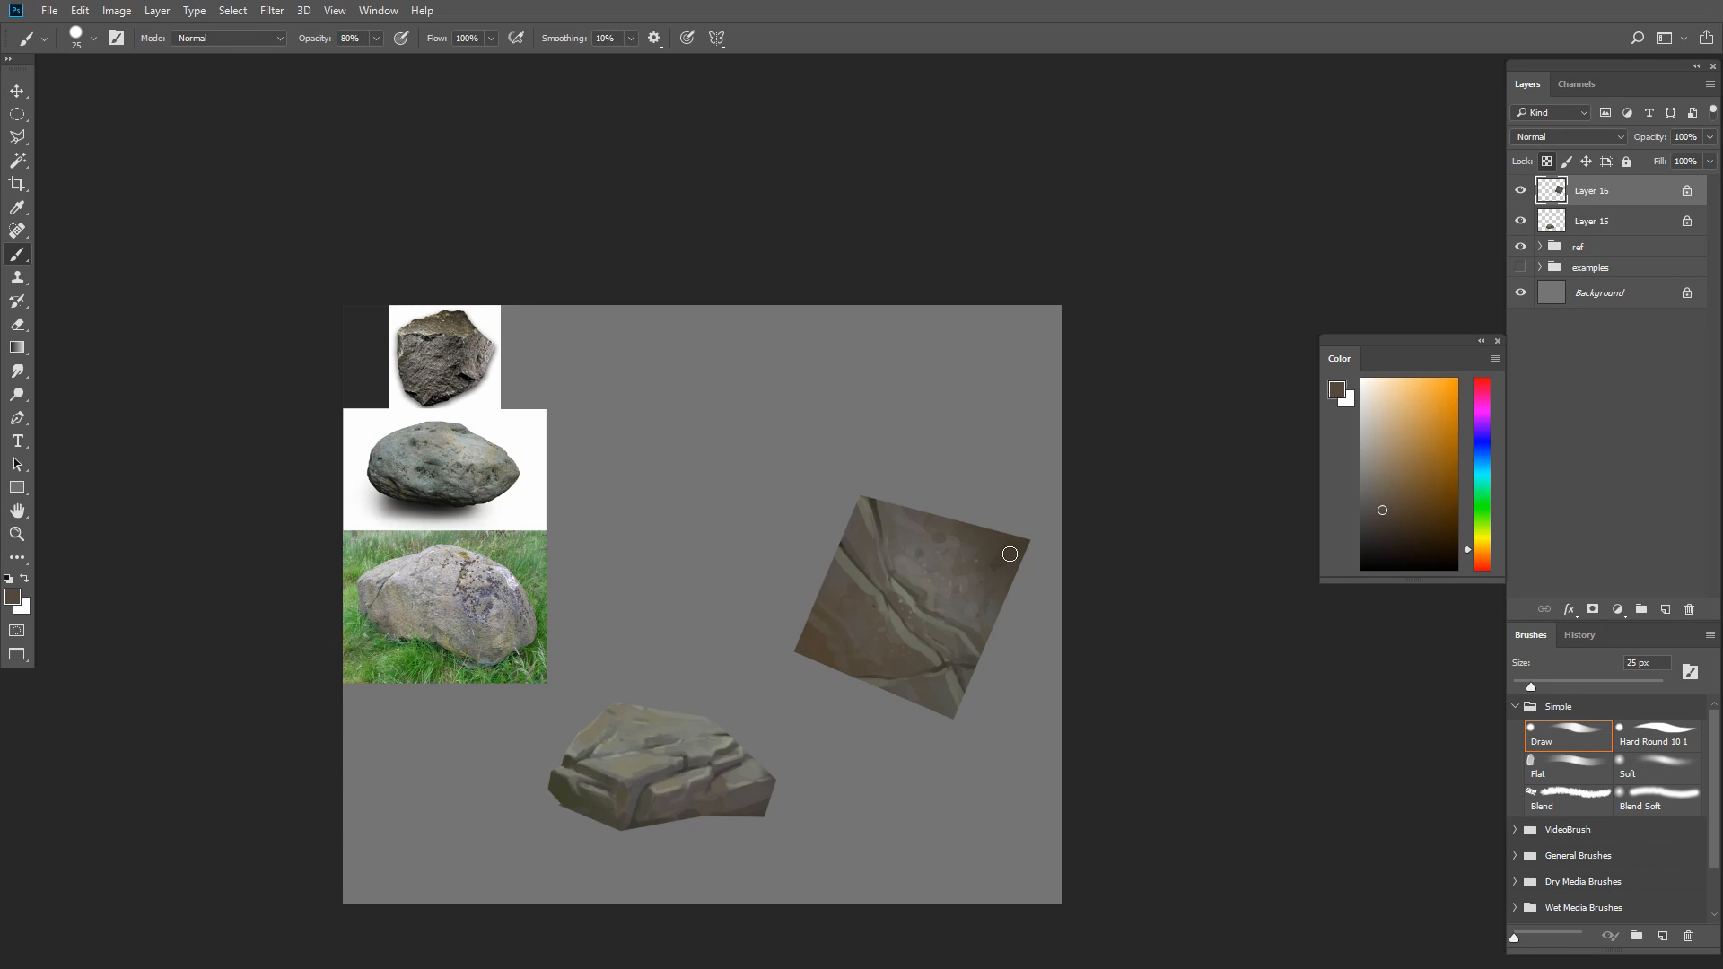
{"action": "left_click", "coordinate": [870, 646], "text": "alt"}
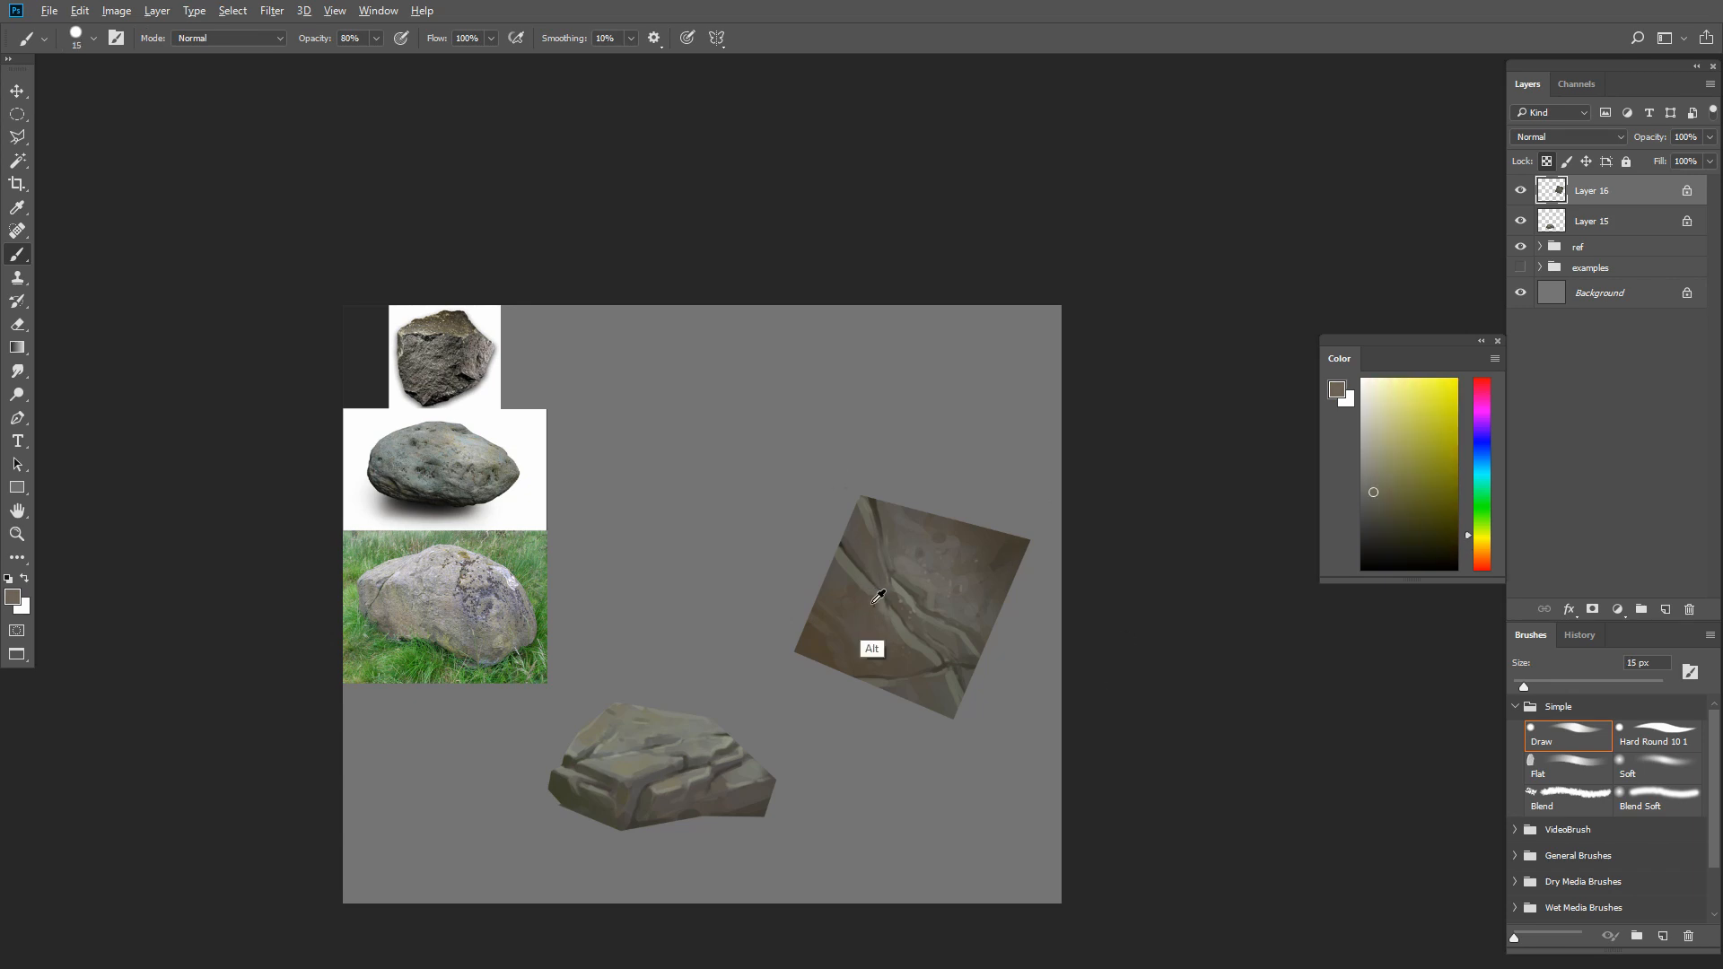
Brighten the raised edges along the square's left crack with sampled light greenish gray at 10 to 15 px
{"action": "left_click", "coordinate": [872, 601], "text": "alt"}
{"action": "key", "text": "bracketleft"}
{"action": "key", "text": "bracketleft"}
{"action": "left_click", "coordinate": [844, 563], "text": "alt"}
{"action": "key", "text": "bracketleft"}
{"action": "left_click", "coordinate": [879, 601], "text": "alt"}
{"action": "key", "text": "bracketleft"}
{"action": "key", "text": "bracketright"}
{"action": "key", "text": "bracketright"}
{"action": "key", "text": "bracketleft"}
{"action": "key", "text": "bracketleft"}
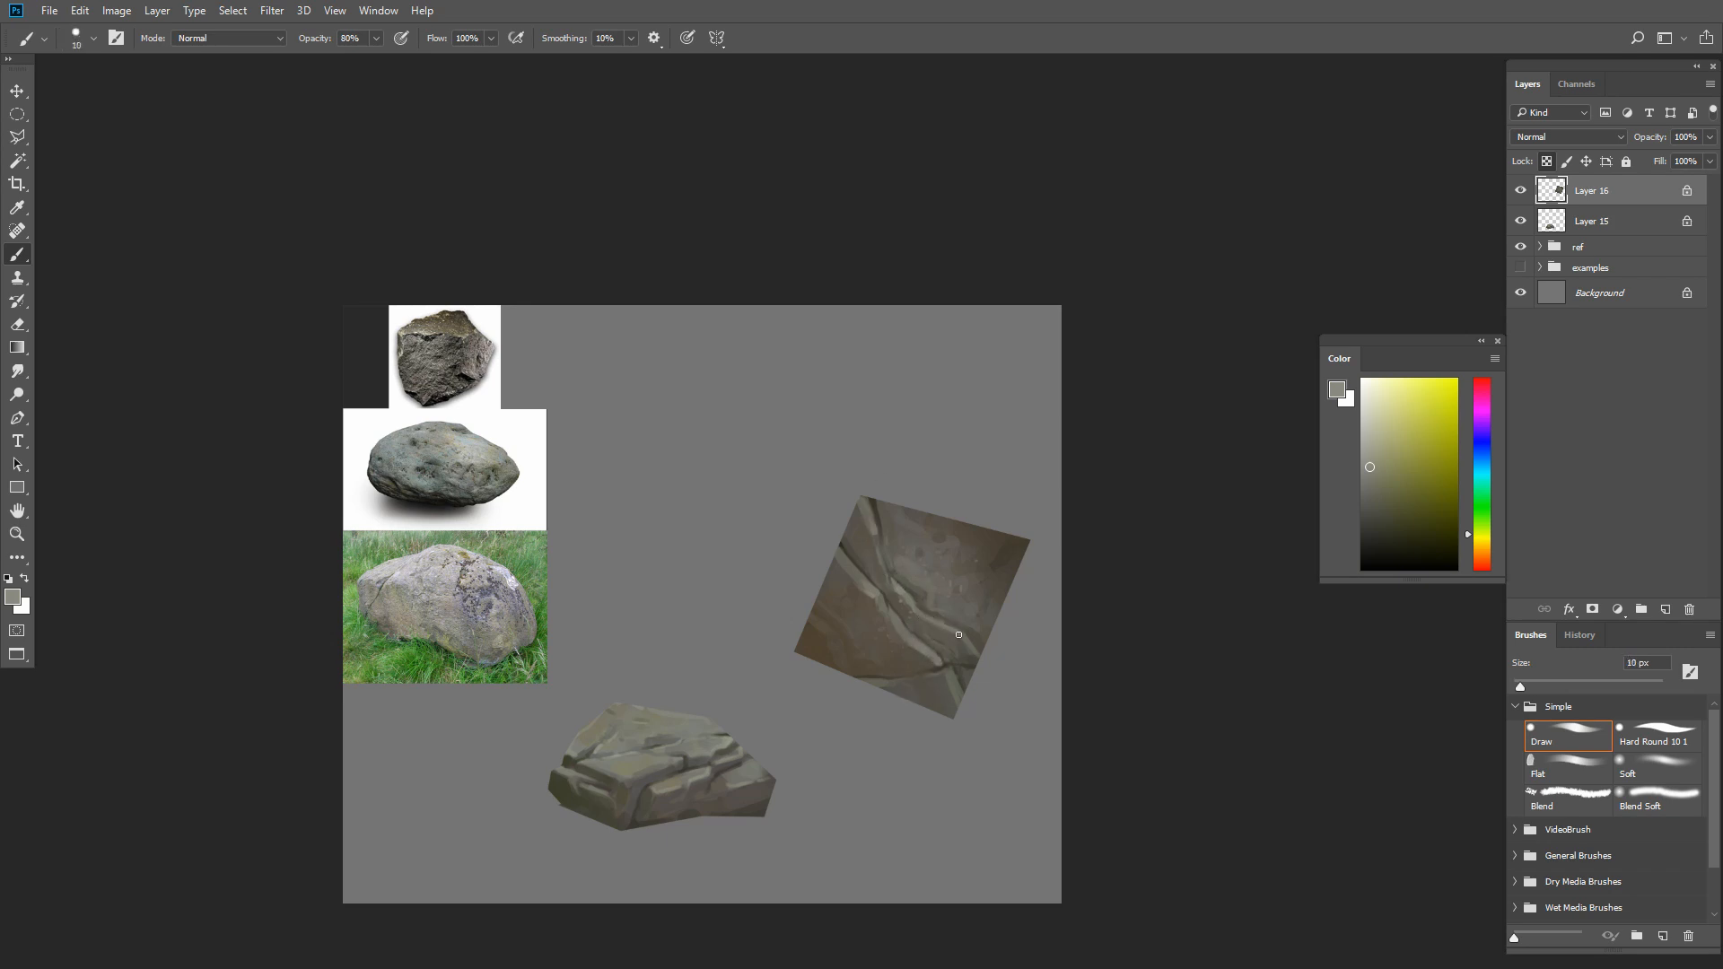
Mix a darker neutral gray and tone the ridge between the two cracks with a 15 px brush
{"action": "key", "text": "bracketright"}
{"action": "key", "text": "bracketright"}
{"action": "left_click", "coordinate": [1375, 498]}
{"action": "left_click", "coordinate": [891, 622], "text": "alt"}
{"action": "key", "text": "bracketleft"}
{"action": "left_click", "coordinate": [1482, 548]}
{"action": "key", "text": "bracketleft"}
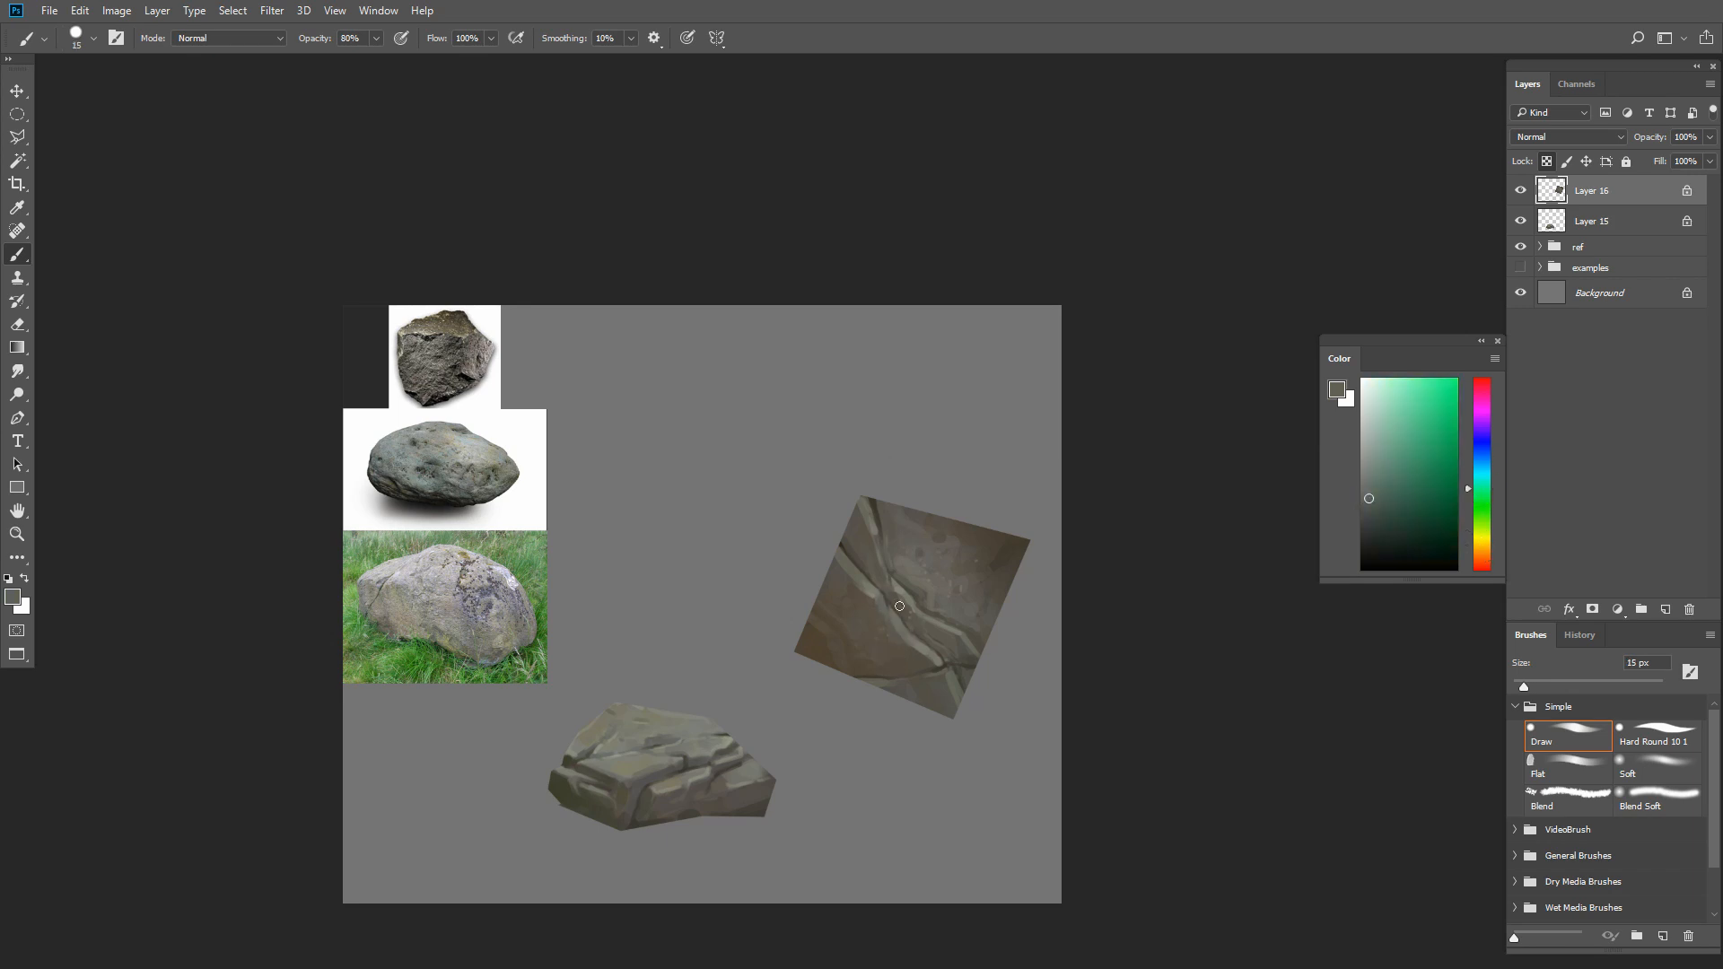
{"action": "left_click", "coordinate": [859, 567], "text": "alt"}
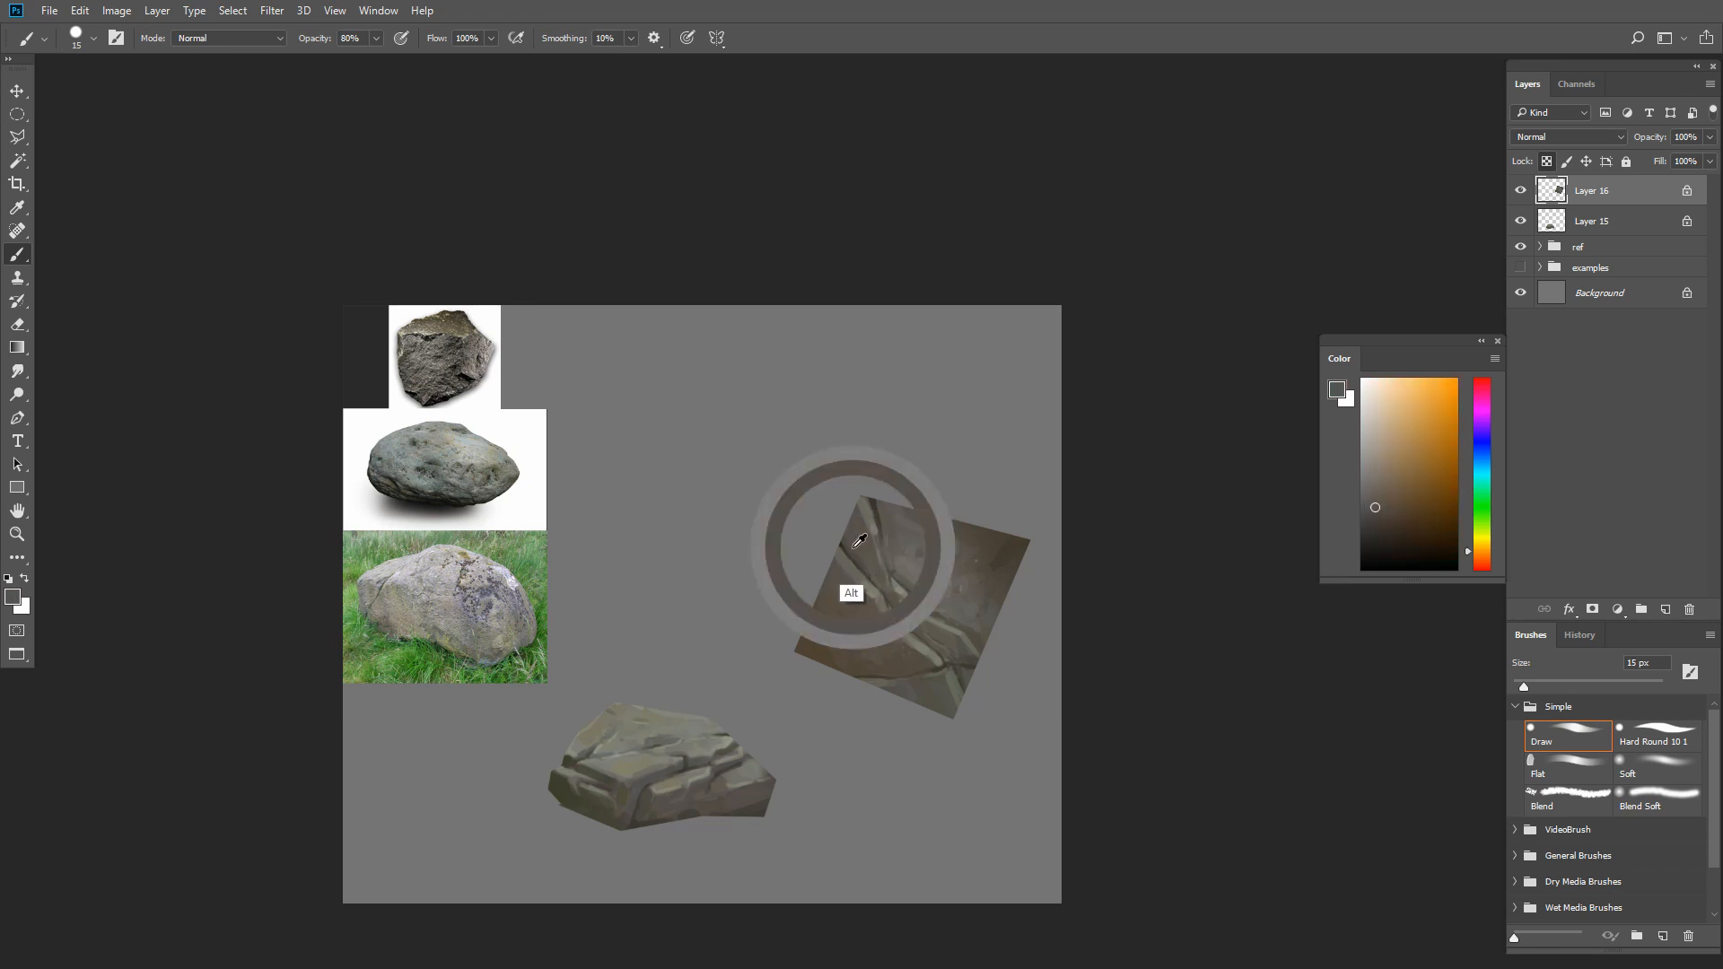
Darken the ridge between the cracks and its lower end with sampled dark grayish brown at about 15 px
{"action": "key", "text": "bracketright"}
{"action": "key", "text": "bracketleft"}
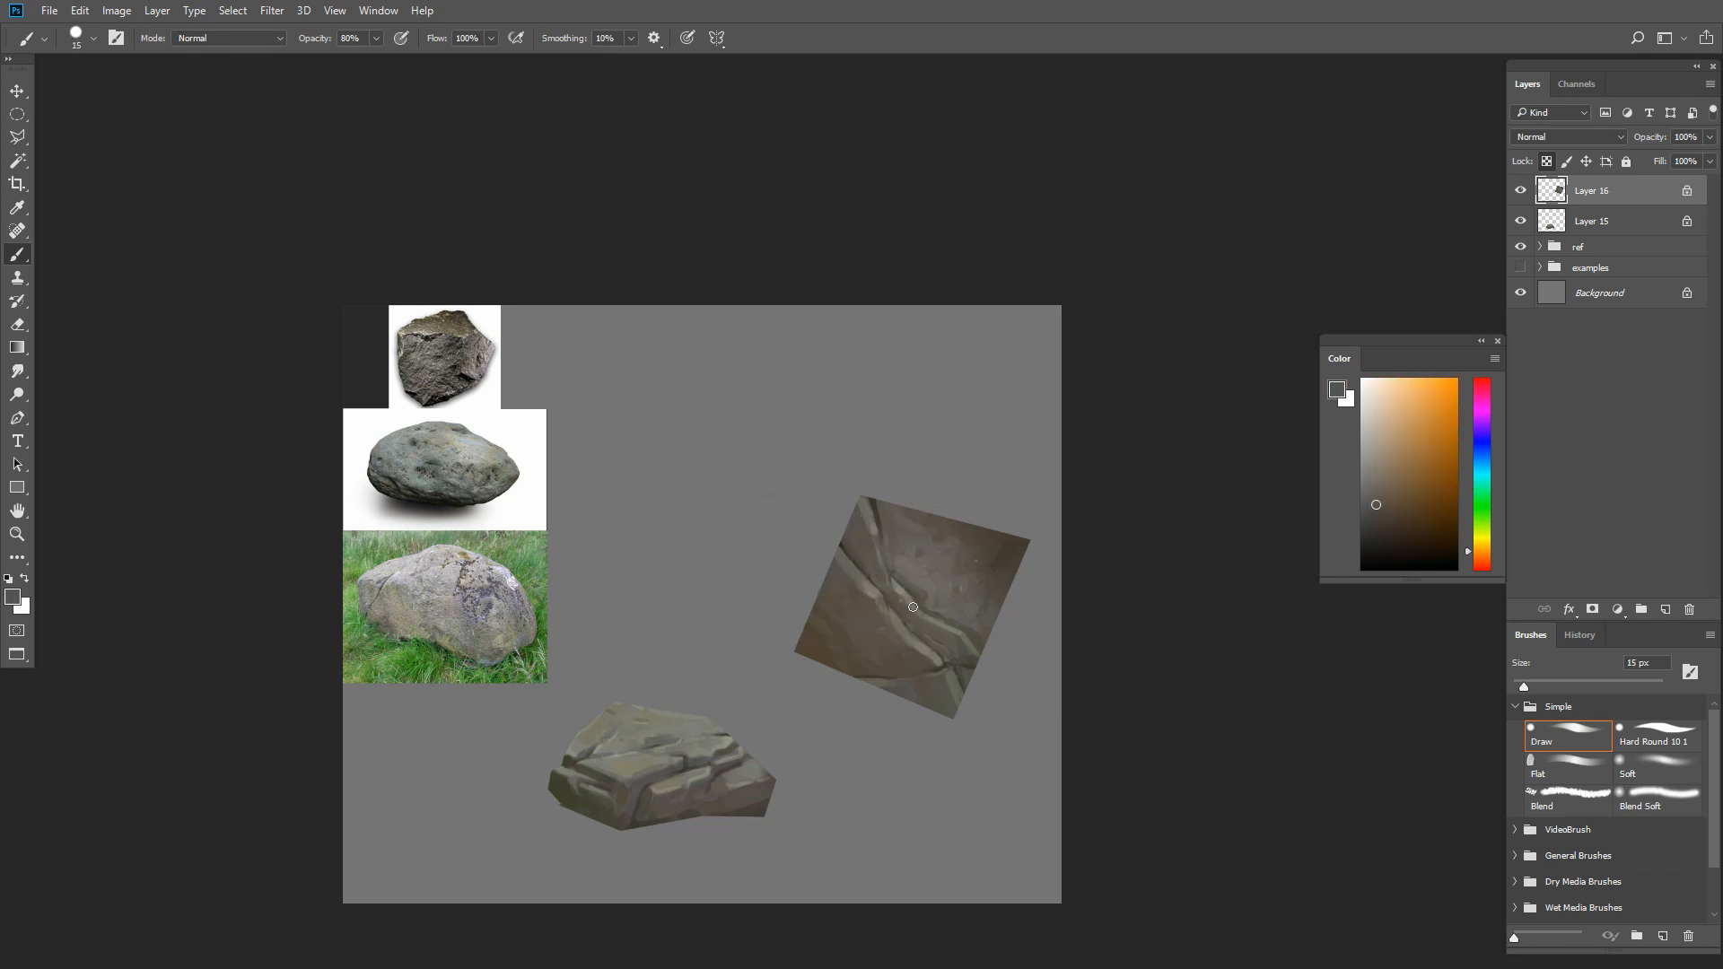
{"action": "key", "text": "bracketleft"}
{"action": "left_click", "coordinate": [920, 643], "text": "alt"}
{"action": "left_click", "coordinate": [967, 708], "text": "alt"}
Blend sampled dark brown into the square's bottom area below the lower crack at 20 px
{"action": "key", "text": "bracketright"}
{"action": "key", "text": "bracketright"}
{"action": "key", "text": "bracketright"}
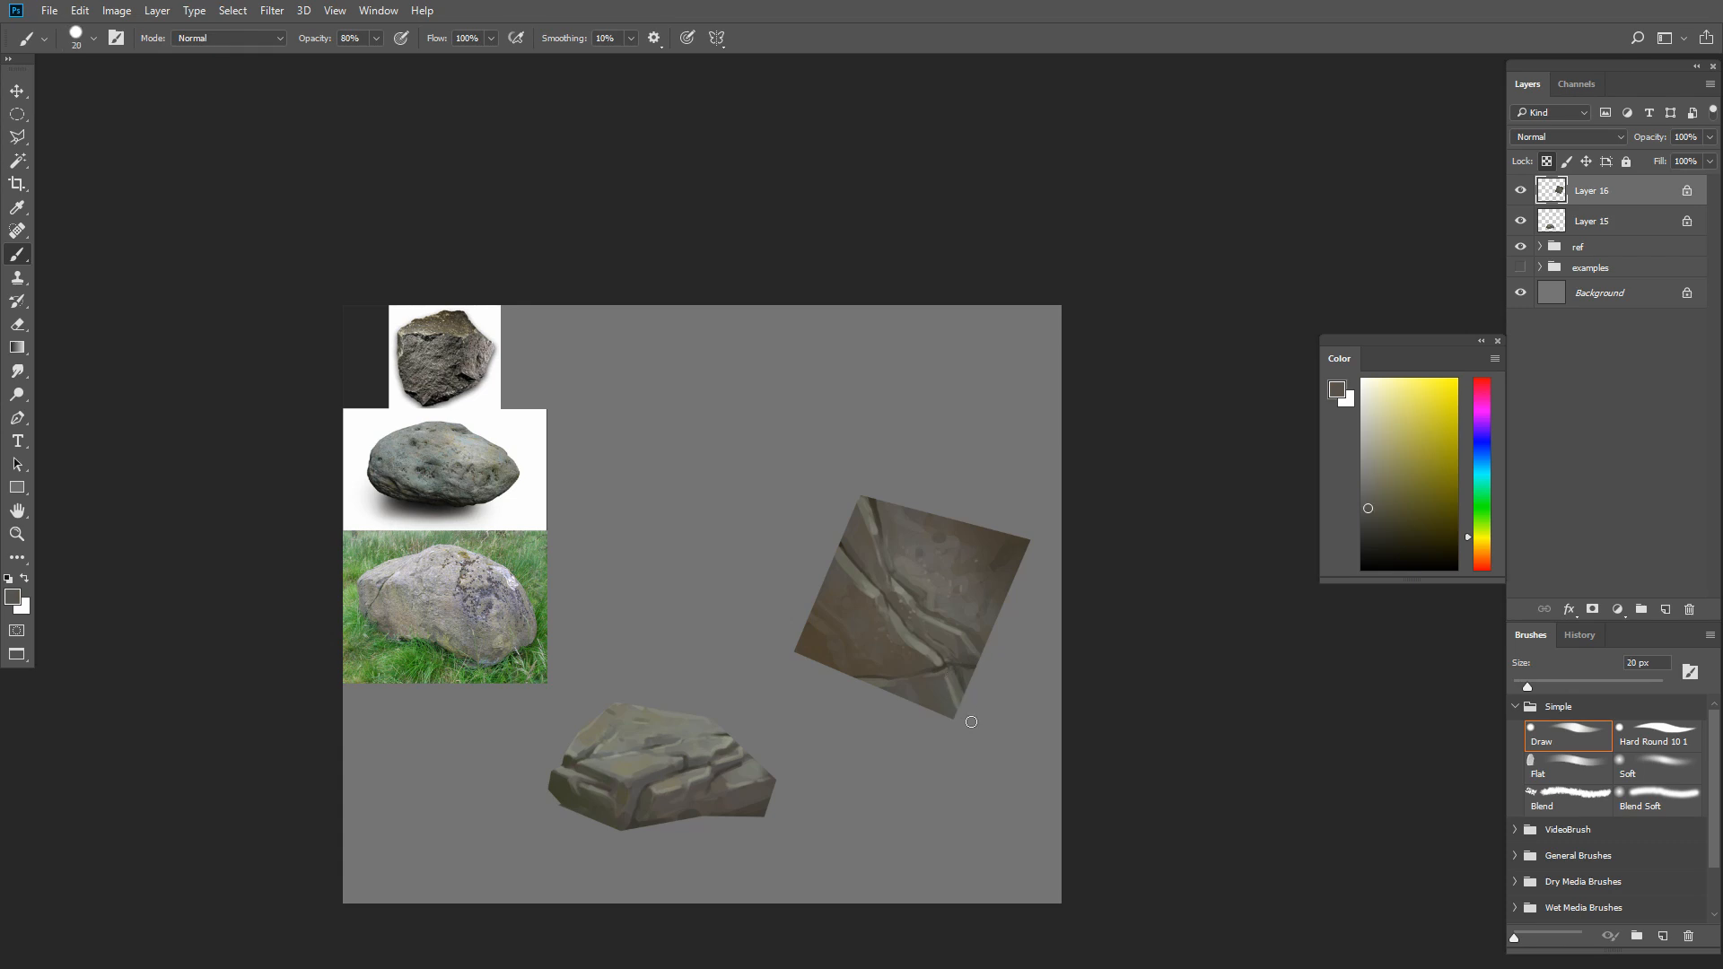
{"action": "left_click", "coordinate": [918, 657], "text": "alt"}
{"action": "key", "text": "bracketright"}
{"action": "key", "text": "bracketright"}
{"action": "key", "text": "bracketright"}
{"action": "key", "text": "bracketright"}
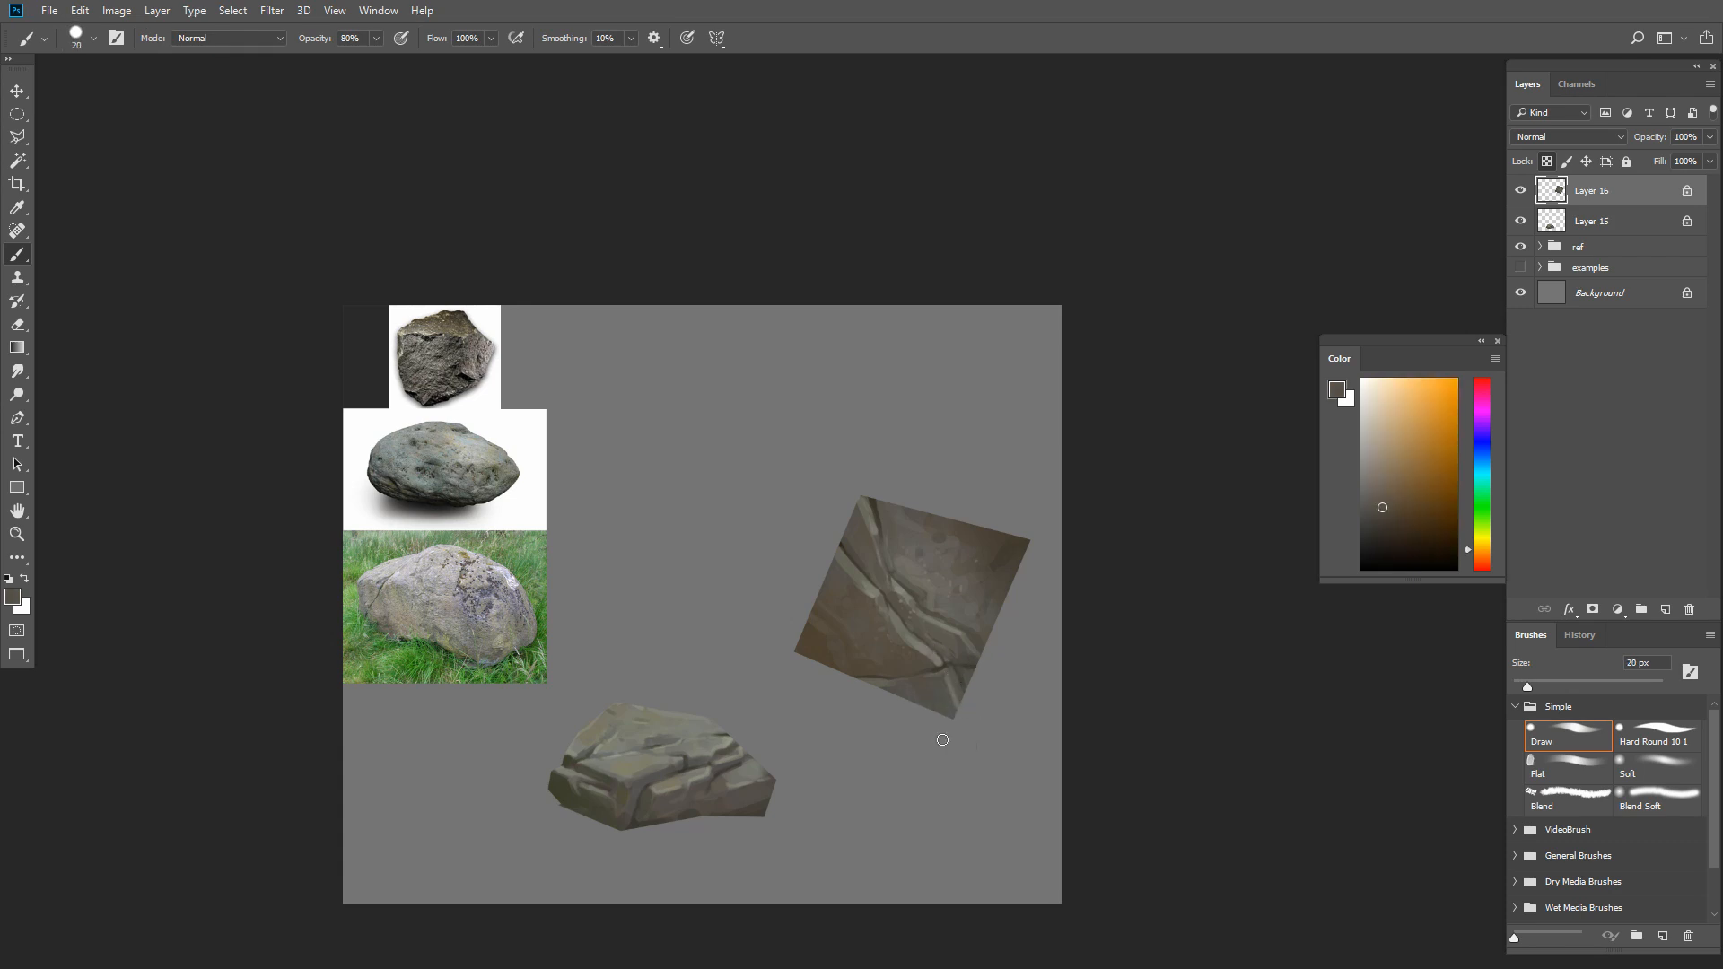
Smooth the spots on the square's upper right area with sampled grayish browns, working down to a 9 px brush
{"action": "key", "text": "bracketleft"}
{"action": "left_click", "coordinate": [963, 583], "text": "alt"}
{"action": "key", "text": "bracketleft"}
{"action": "left_click", "coordinate": [942, 571], "text": "alt"}
{"action": "left_click", "coordinate": [921, 564], "text": "alt"}
{"action": "key", "text": "bracketleft"}
{"action": "key", "text": "bracketleft"}
{"action": "left_click_drag", "start_coordinate": [936, 566], "coordinate": [920, 549]}
{"action": "key", "text": "bracketleft"}
{"action": "key", "text": "bracketleft"}
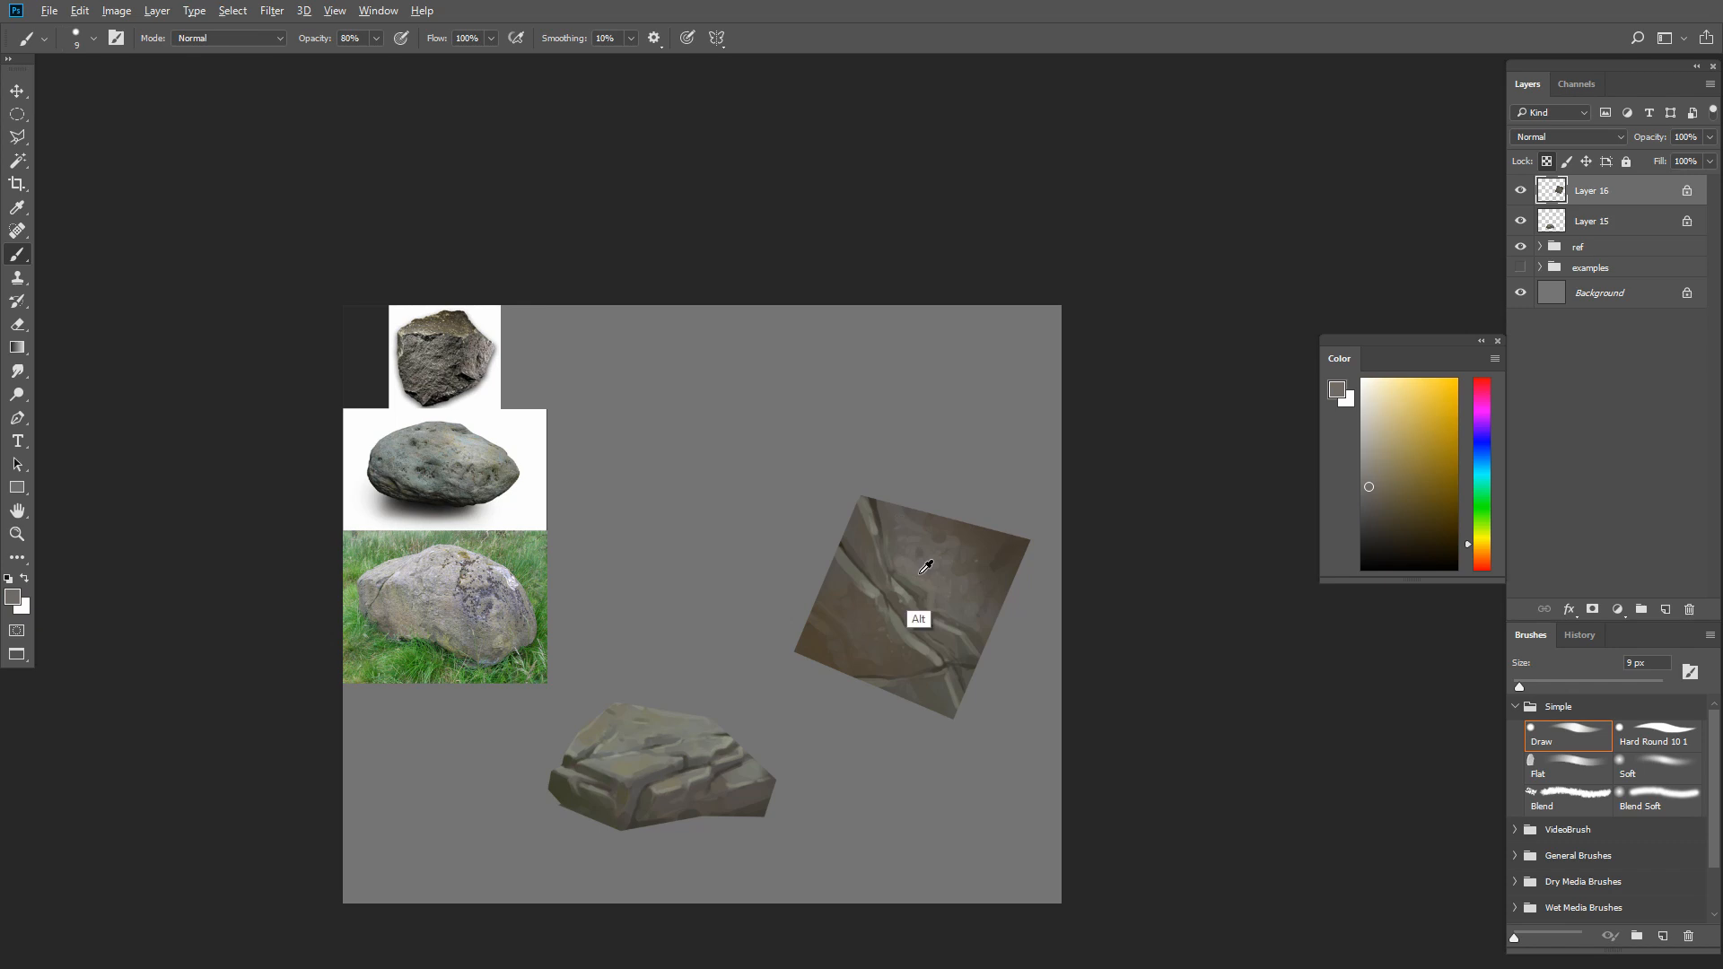
{"action": "left_click", "coordinate": [955, 576], "text": "alt"}
Refine the crack edges from the square's center to its upper left edge with sampled olive brown at 9 px
{"action": "key", "text": "bracketright"}
{"action": "key", "text": "bracketright"}
{"action": "left_click", "coordinate": [908, 608], "text": "alt"}
{"action": "left_click", "coordinate": [855, 549], "text": "alt"}
{"action": "key", "text": "bracketleft"}
{"action": "key", "text": "bracketleft"}
{"action": "left_click", "coordinate": [848, 539], "text": "alt"}
{"action": "key", "text": "bracketright"}
{"action": "key", "text": "bracketright"}
{"action": "left_click", "coordinate": [848, 535], "text": "alt"}
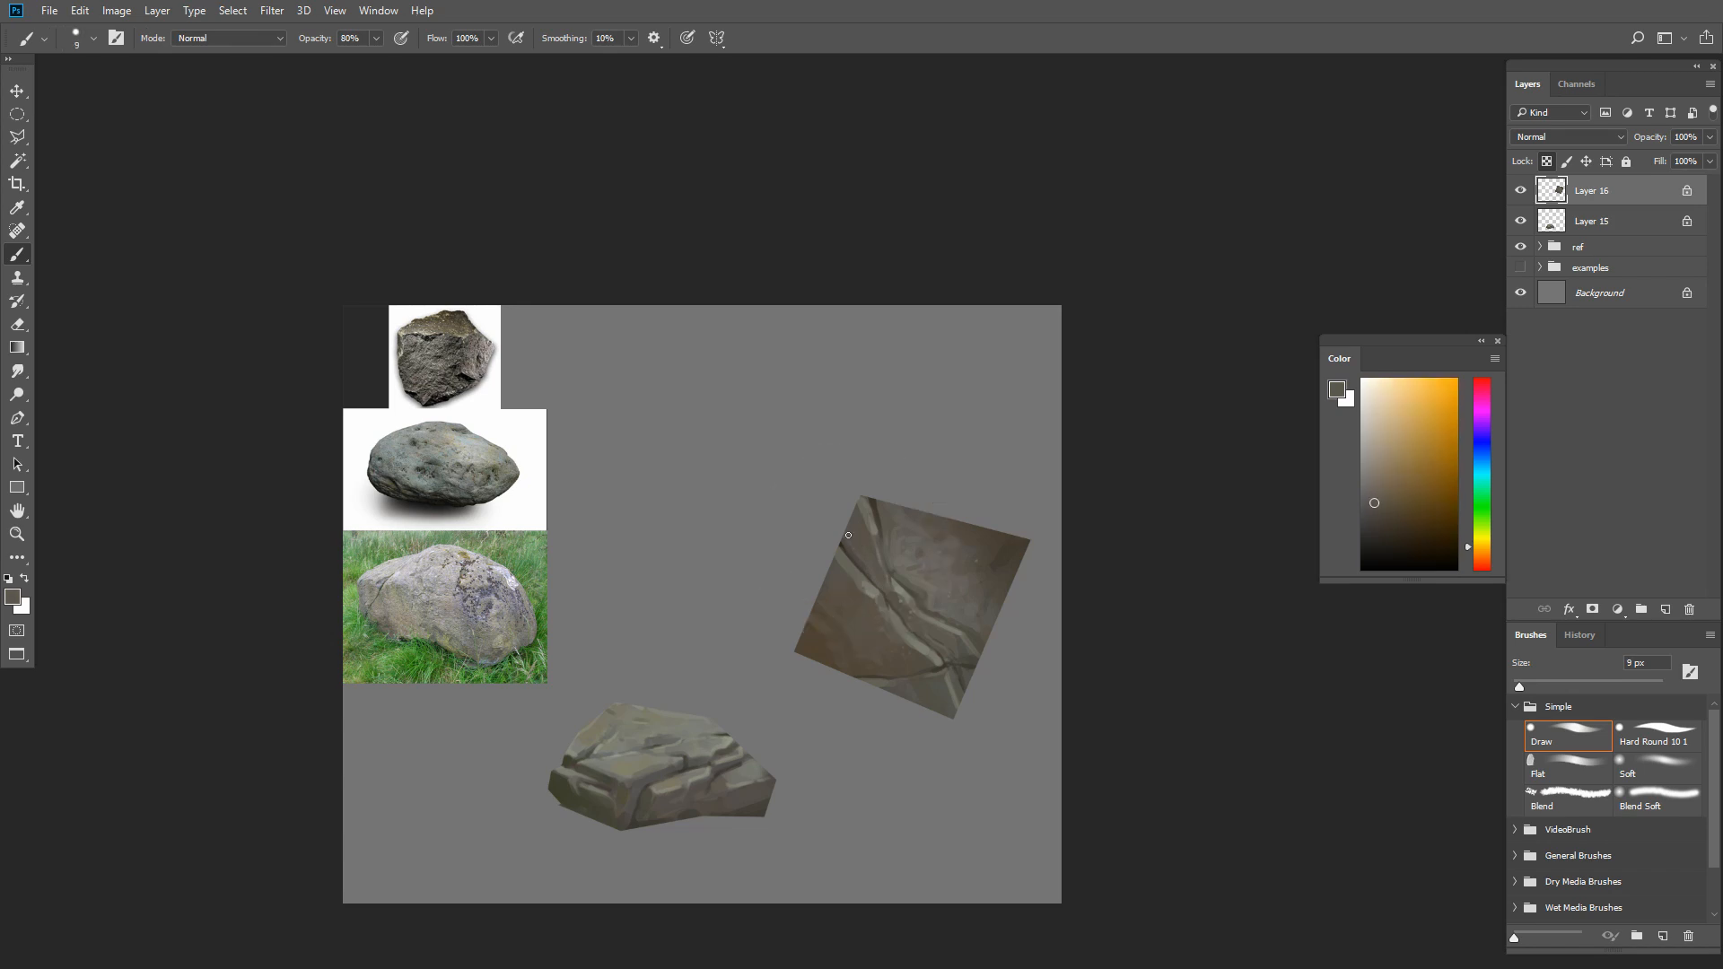
Add thin light olive gray highlights along the upper part of the left crack at 9 px
{"action": "key", "text": "bracketright"}
{"action": "left_click", "coordinate": [865, 556], "text": "alt"}
{"action": "key", "text": "bracketleft"}
{"action": "left_click", "coordinate": [843, 571], "text": "alt"}
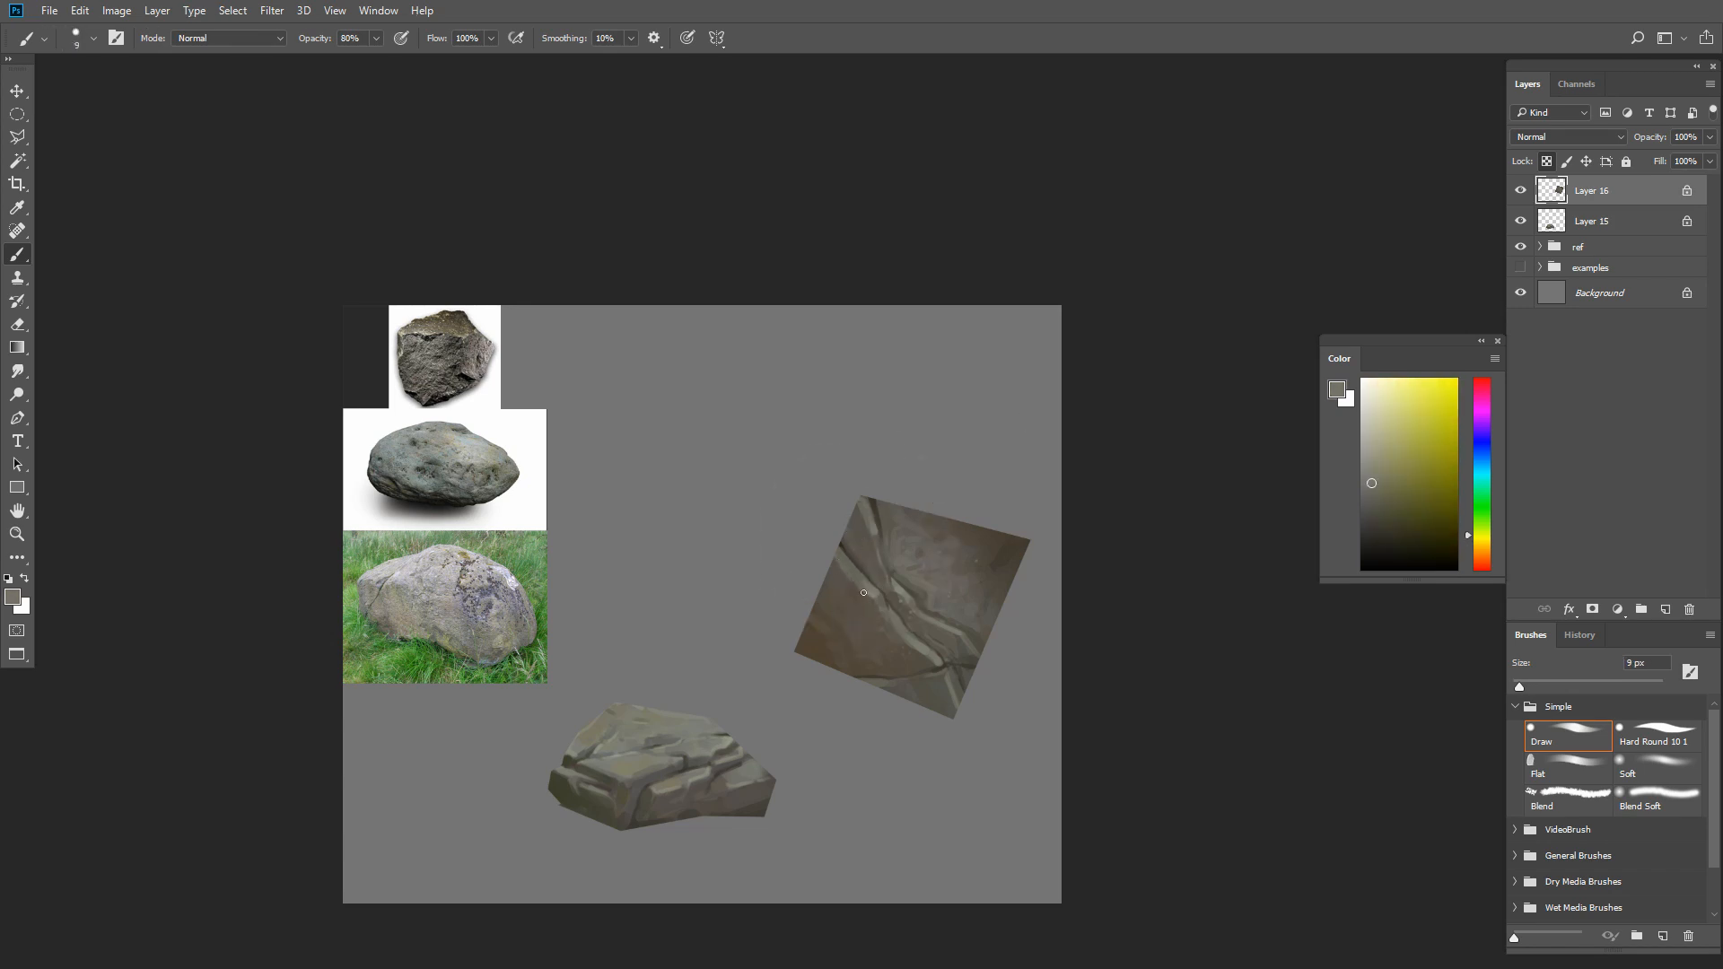
{"action": "key", "text": "bracketright"}
{"action": "left_click", "coordinate": [827, 654], "text": "alt"}
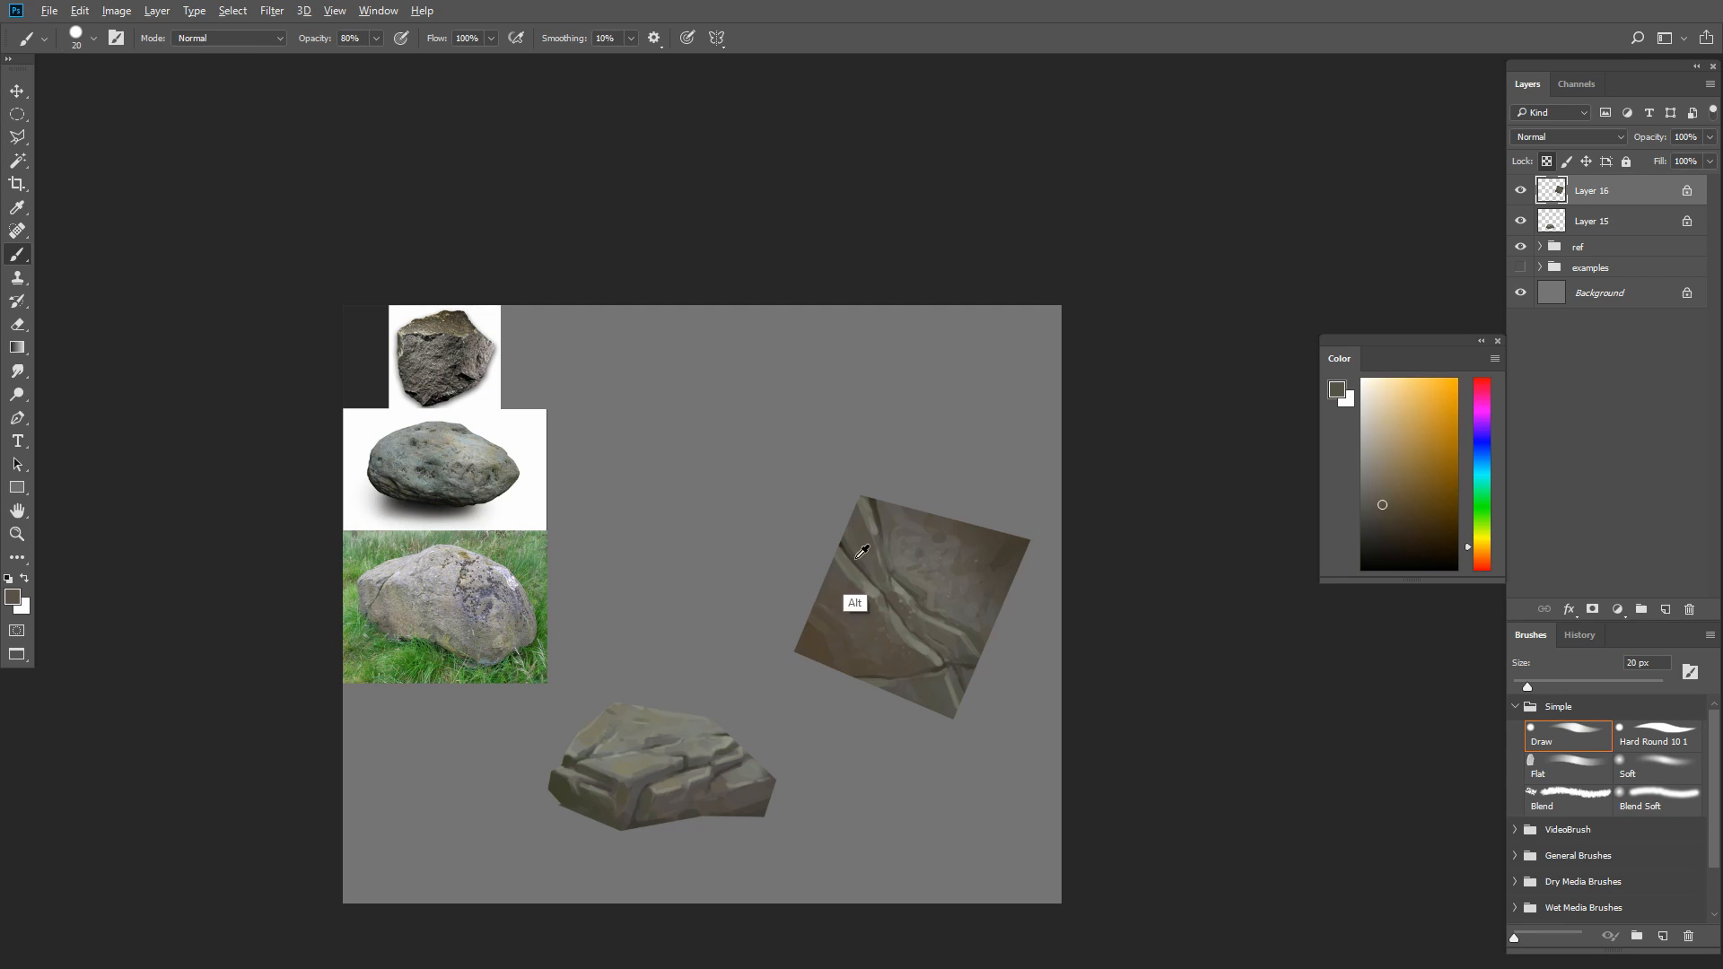
Shade the square's lower left corner with sampled dark browns using an enlarged brush
{"action": "key", "text": "bracketright"}
{"action": "key", "text": "bracketright"}
{"action": "left_click_drag", "start_coordinate": [822, 649], "coordinate": [808, 692]}
{"action": "left_click", "coordinate": [842, 588], "text": "alt"}
{"action": "left_click", "coordinate": [813, 640], "text": "alt"}
{"action": "key", "text": "bracketright"}
{"action": "key", "text": "bracketright"}
{"action": "key", "text": "bracketright"}
{"action": "key", "text": "bracketright"}
{"action": "key", "text": "bracketright"}
{"action": "left_click_drag", "start_coordinate": [801, 630], "coordinate": [820, 664]}
{"action": "left_click", "coordinate": [824, 677], "text": "alt"}
Touch up the area left of the cracks with sampled grayish brown, reducing the brush to 10 px
{"action": "key", "text": "bracketleft"}
{"action": "key", "text": "bracketleft"}
{"action": "key", "text": "bracketleft"}
{"action": "left_click", "coordinate": [821, 609], "text": "alt"}
{"action": "key", "text": "bracketleft"}
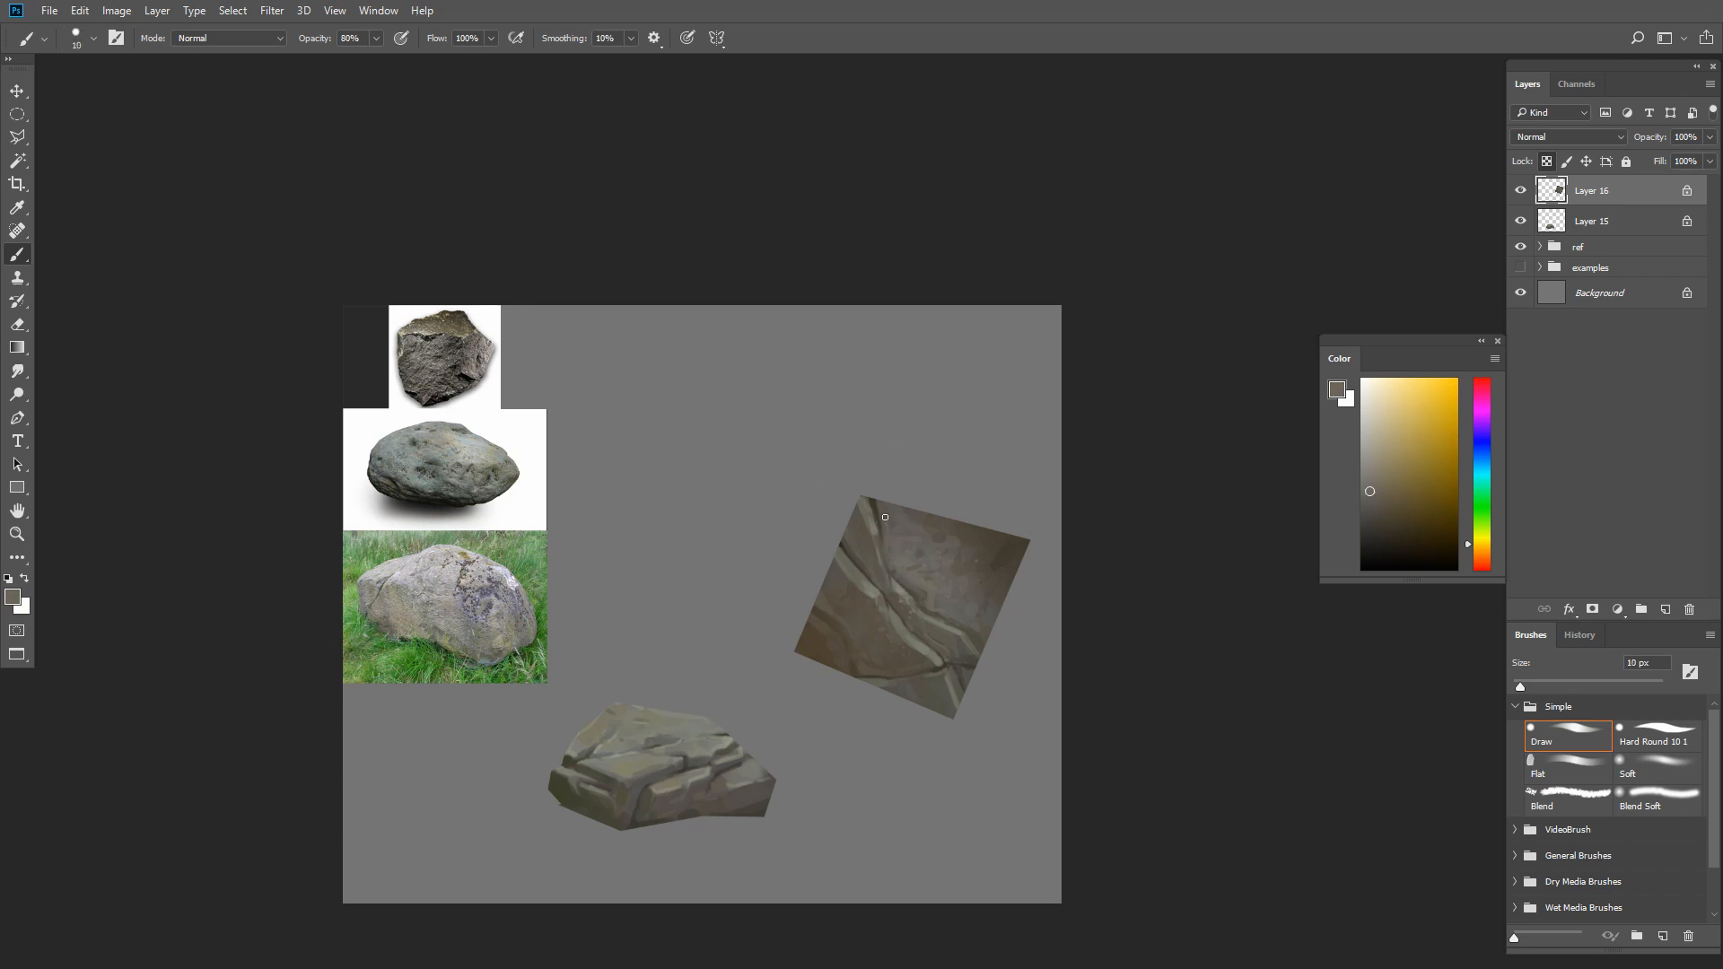
Darken the square's upper right edge with sampled brown using a brush of about 45 px
{"action": "left_click", "coordinate": [940, 540], "text": "alt"}
{"action": "key", "text": "bracketright"}
{"action": "key", "text": "bracketright"}
{"action": "key", "text": "bracketright"}
{"action": "left_click_drag", "start_coordinate": [933, 532], "coordinate": [975, 517]}
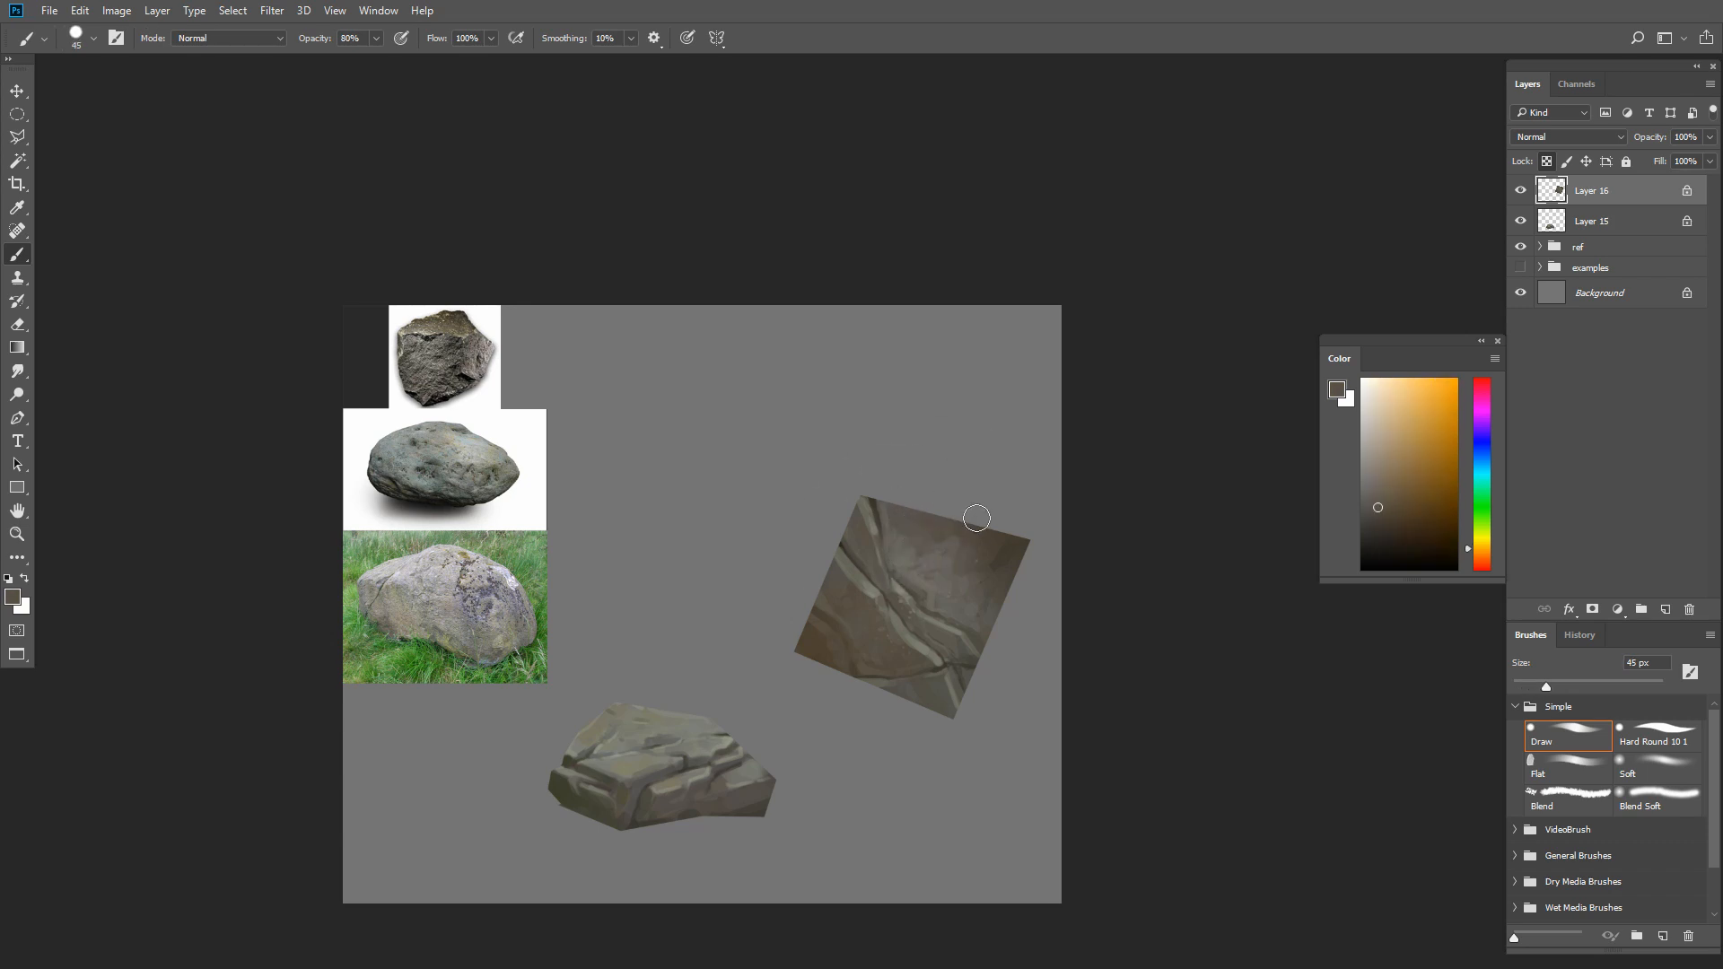
{"action": "key", "text": "bracketright"}
{"action": "key", "text": "bracketright"}
{"action": "key", "text": "bracketleft"}
{"action": "key", "text": "bracketleft"}
{"action": "key", "text": "bracketleft"}
Paint thin light gray highlights along the right side of the upper crack with a 9 px brush
{"action": "left_click", "coordinate": [872, 513], "text": "alt"}
{"action": "key", "text": "bracketleft"}
{"action": "key", "text": "bracketleft"}
{"action": "key", "text": "bracketleft"}
{"action": "key", "text": "bracketleft"}
{"action": "key", "text": "bracketleft"}
{"action": "left_click", "coordinate": [891, 571], "text": "alt"}
{"action": "left_click", "coordinate": [905, 594], "text": "alt"}
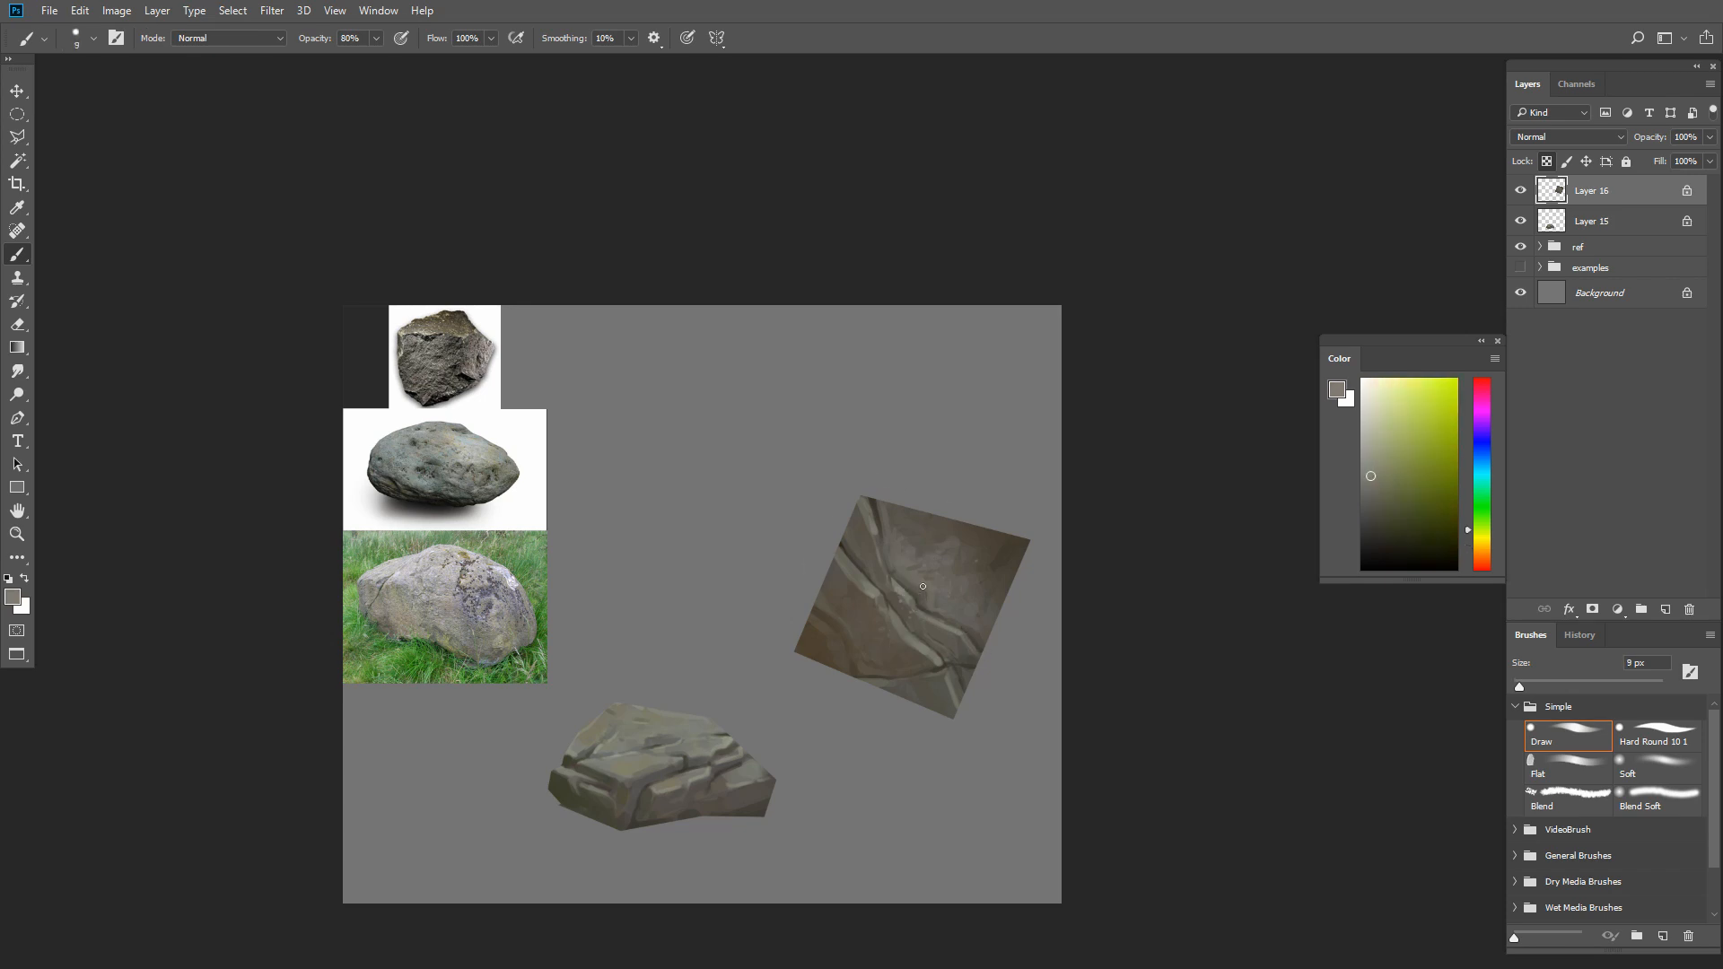
{"action": "left_click", "coordinate": [876, 511], "text": "alt"}
{"action": "left_click_drag", "start_coordinate": [920, 591], "coordinate": [922, 604]}
Deepen the shadow along the right crack with dark brown at 20 px, then add light greenish gray highlights to the cracks at 8 px
{"action": "key", "text": "bracketright"}
{"action": "key", "text": "bracketright"}
{"action": "key", "text": "bracketright"}
{"action": "key", "text": "bracketright"}
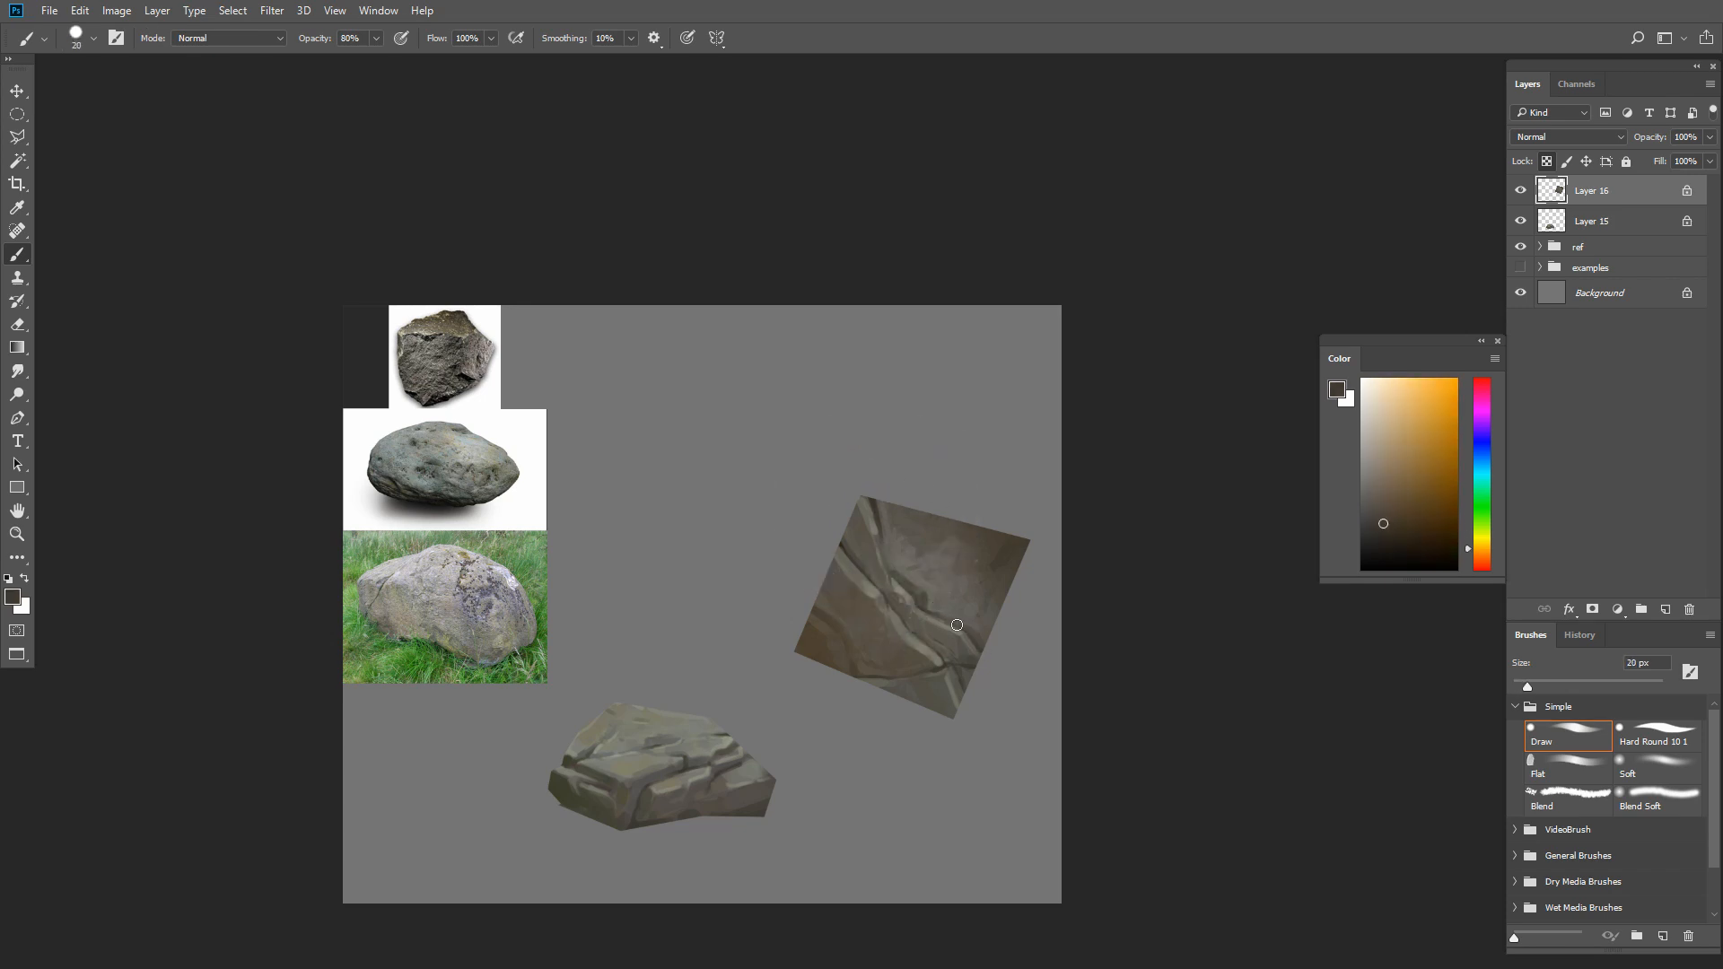
{"action": "key", "text": "bracketleft"}
{"action": "left_click", "coordinate": [911, 615], "text": "alt"}
{"action": "key", "text": "bracketleft"}
{"action": "key", "text": "bracketleft"}
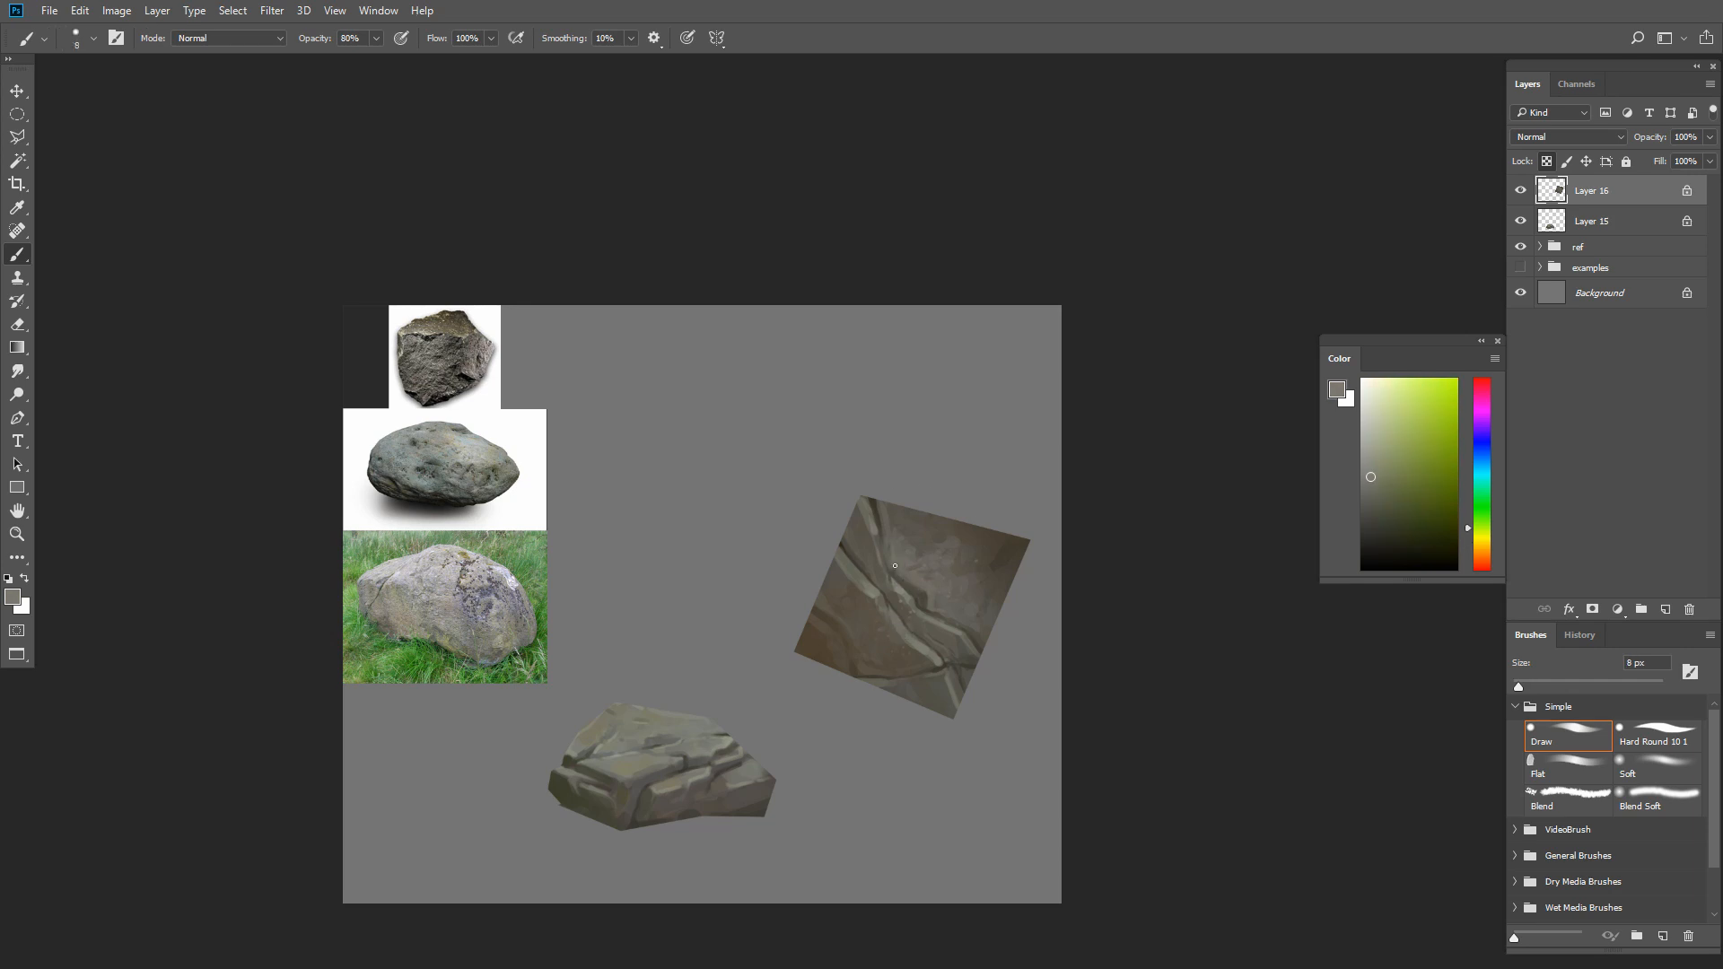
{"action": "left_click", "coordinate": [876, 550], "text": "alt"}
{"action": "left_click", "coordinate": [844, 593], "text": "alt"}
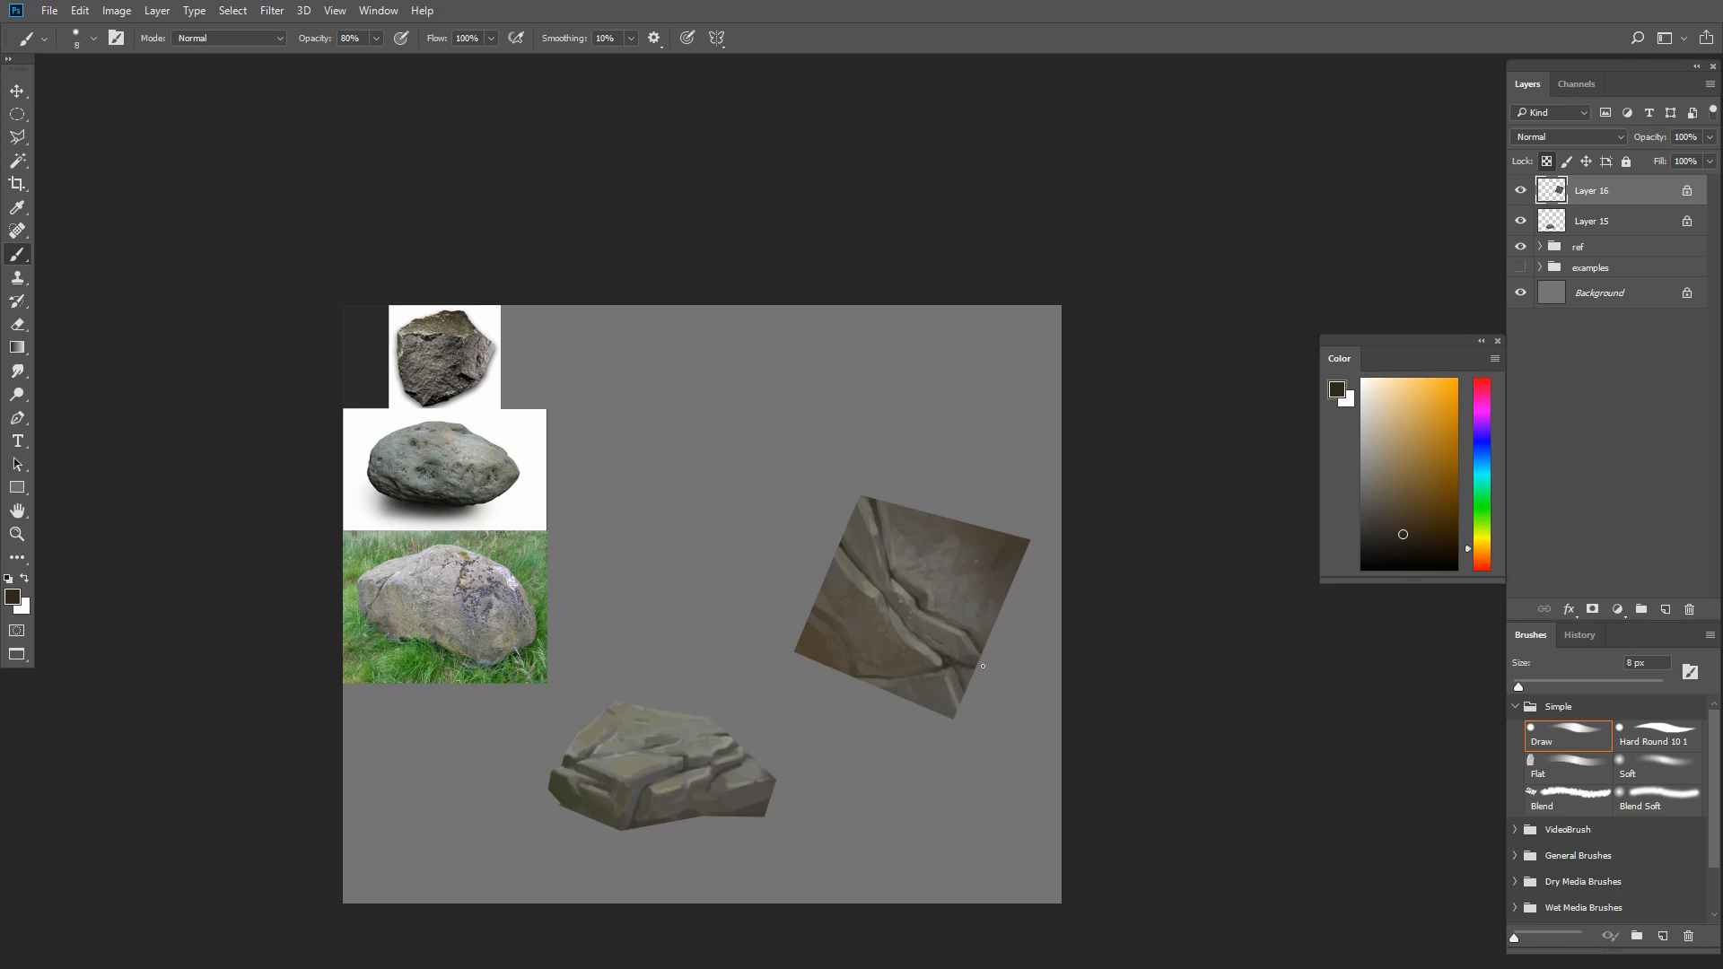
Refine the crack lines and highlights near the square's bottom corner with sampled olive grays at 8 to 10 px
{"action": "key", "text": "bracketright"}
{"action": "key", "text": "bracketright"}
{"action": "left_click", "coordinate": [978, 645], "text": "alt"}
{"action": "left_click", "coordinate": [946, 669], "text": "alt"}
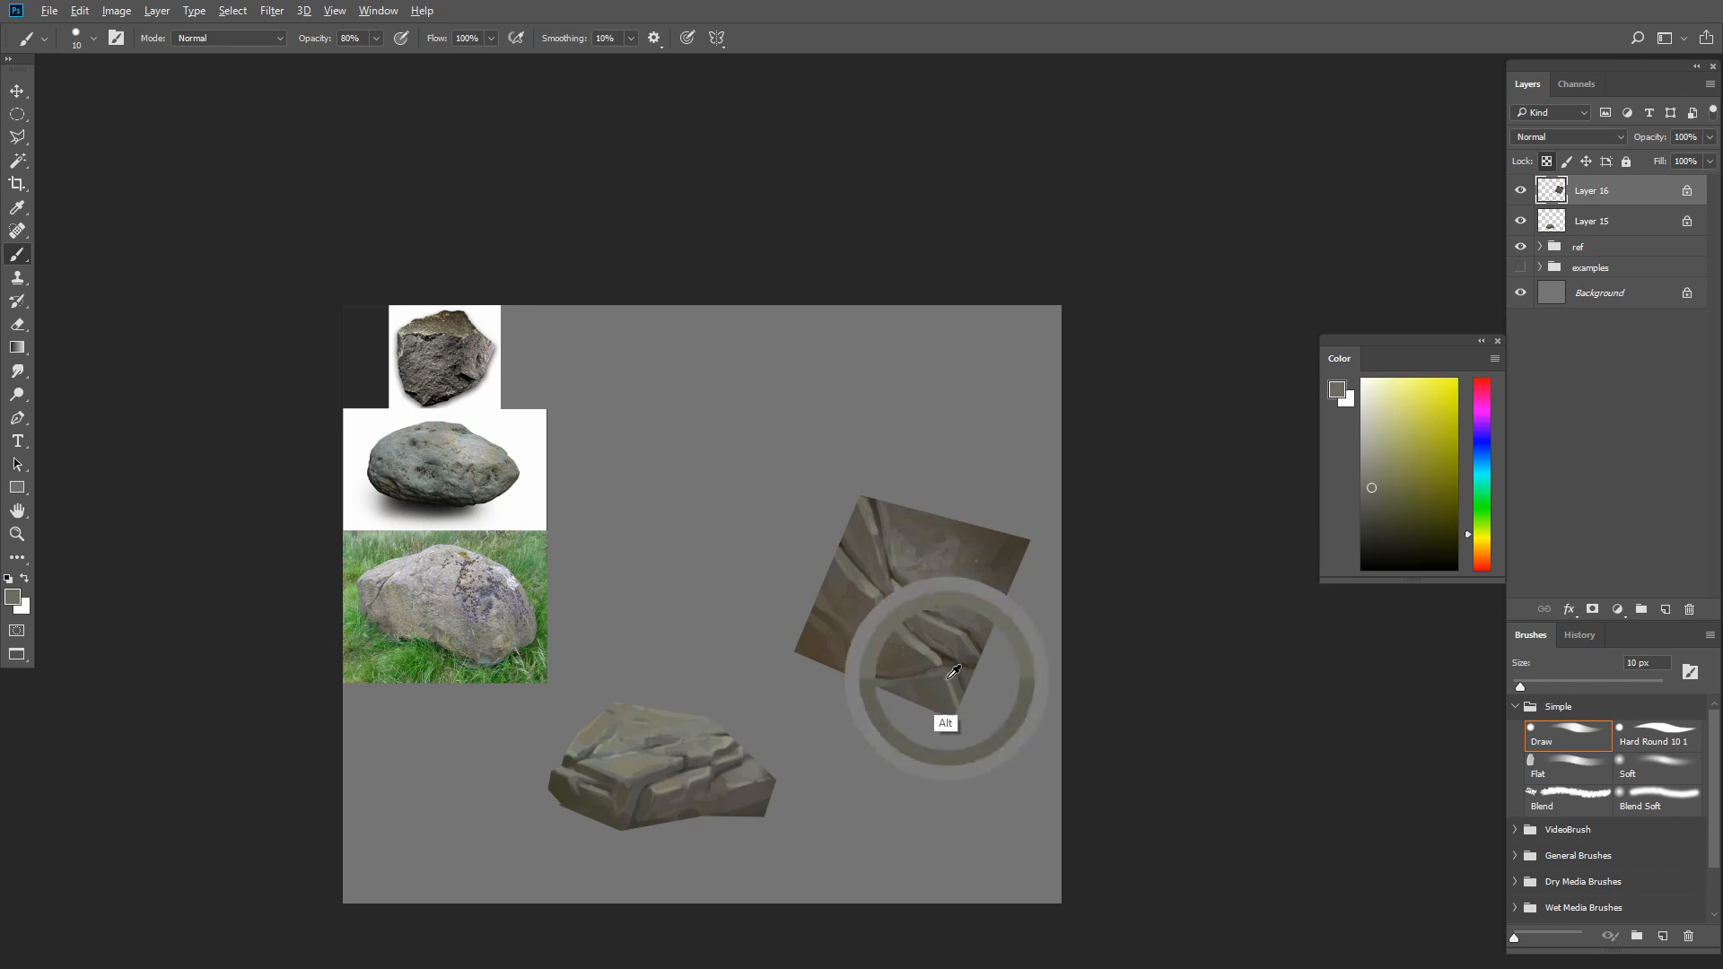
{"action": "key", "text": "bracketleft"}
{"action": "left_click", "coordinate": [953, 662], "text": "alt"}
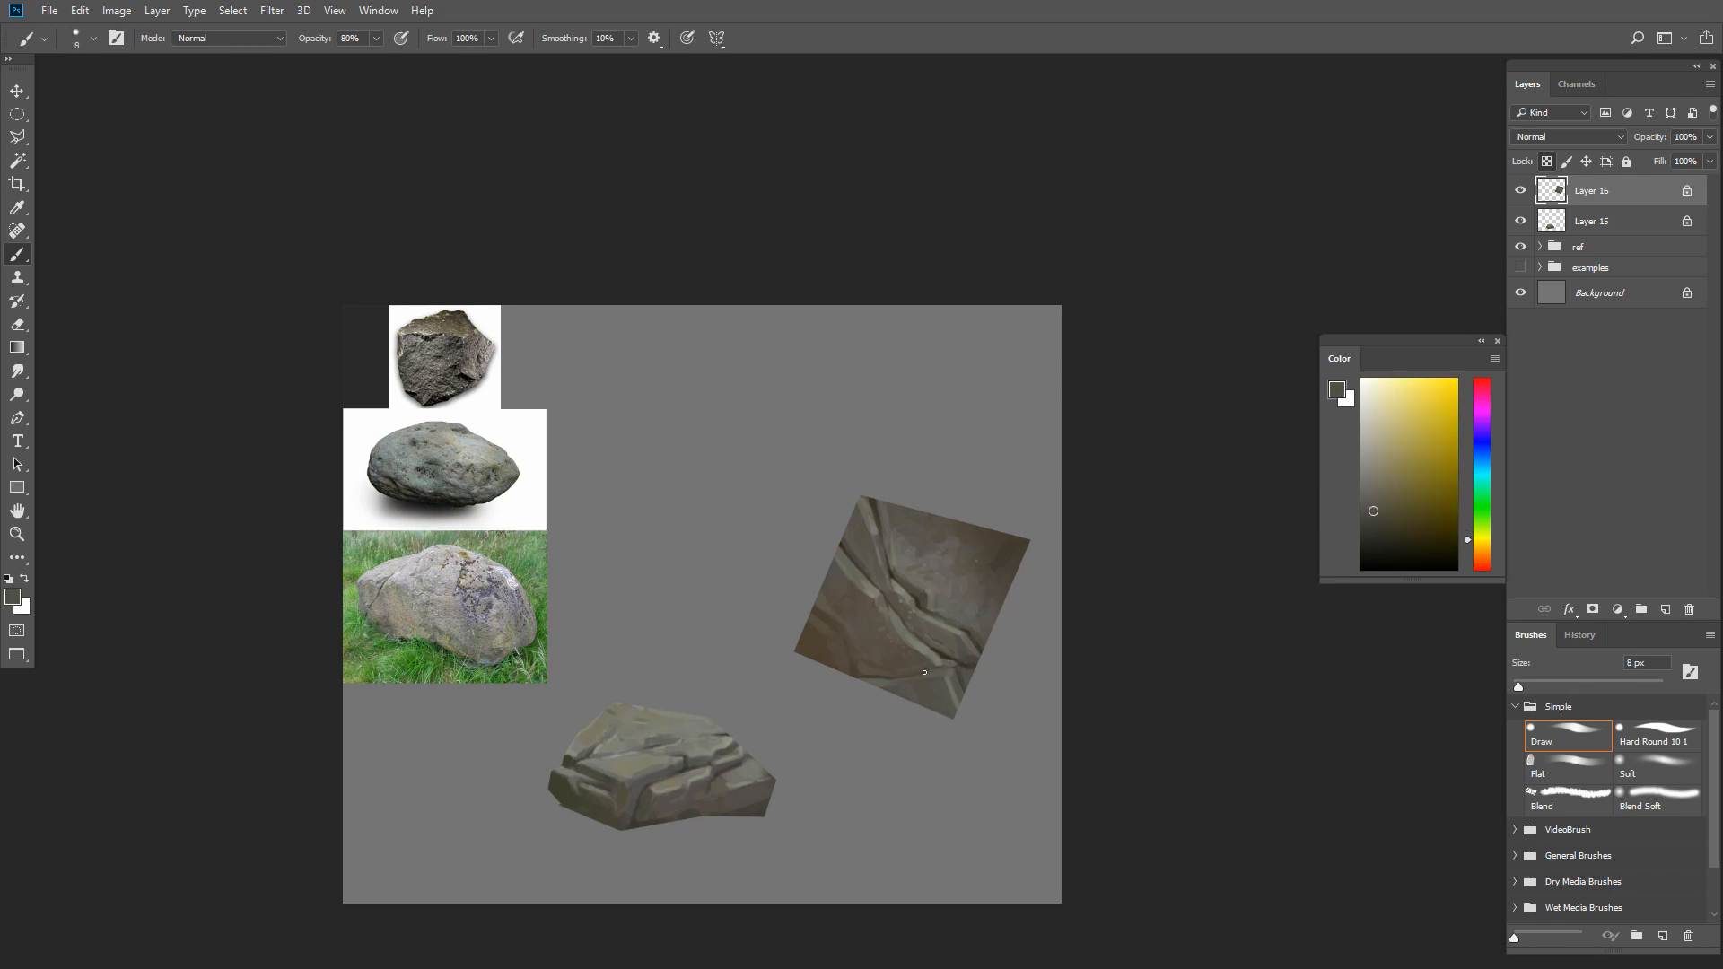
{"action": "key", "text": "bracketleft"}
{"action": "left_click", "coordinate": [951, 701], "text": "alt"}
{"action": "key", "text": "bracketright"}
{"action": "key", "text": "ctrl+minus"}
{"action": "left_click_drag", "start_coordinate": [963, 742], "coordinate": [895, 704]}
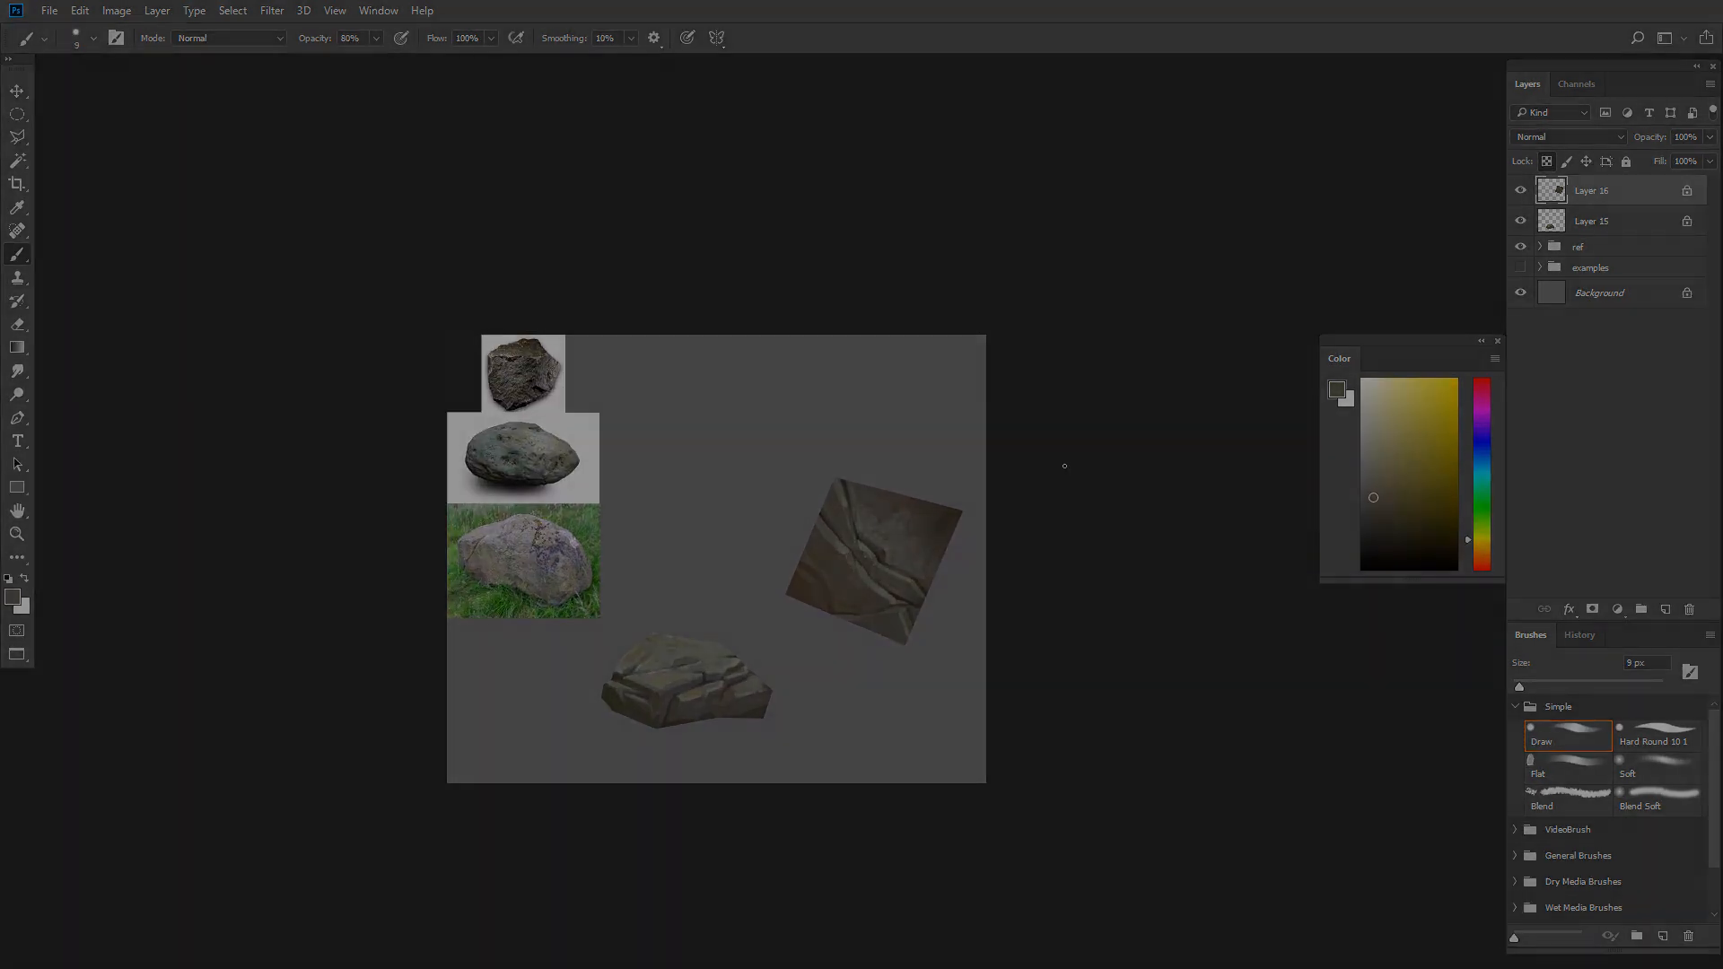